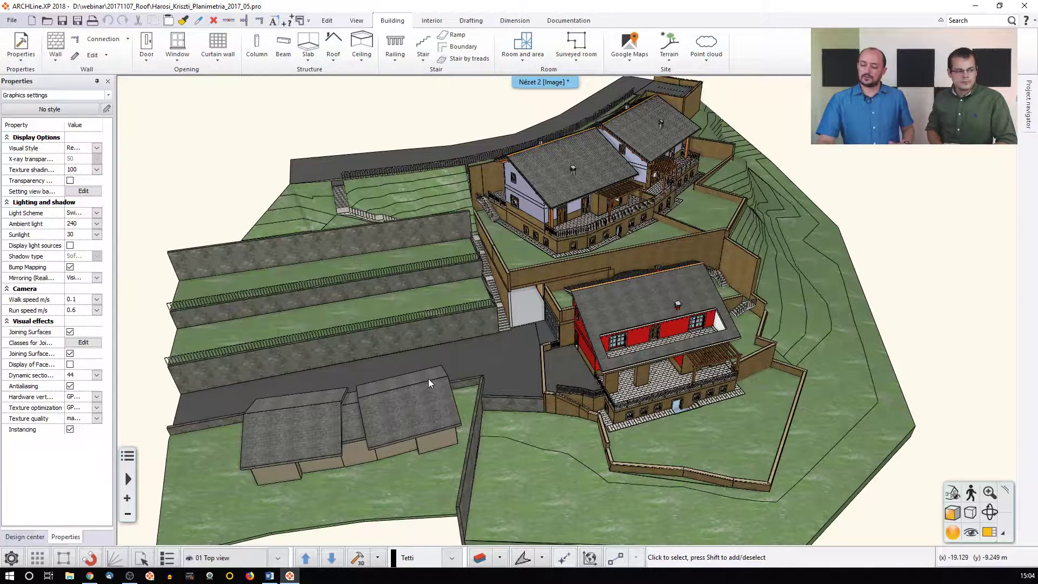
Magnify the floor plan into the main window, with the 3D model tiled beside it
{"action": "scroll", "coordinate": [422, 394], "scroll_direction": "up", "scroll_amount": 2}
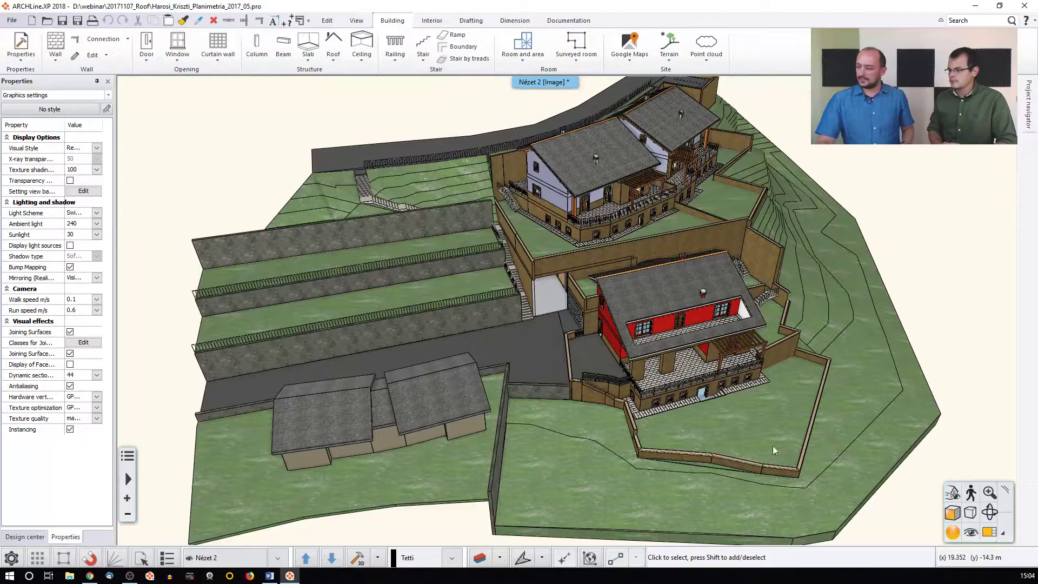
{"action": "left_click", "coordinate": [988, 531]}
{"action": "left_click", "coordinate": [876, 353]}
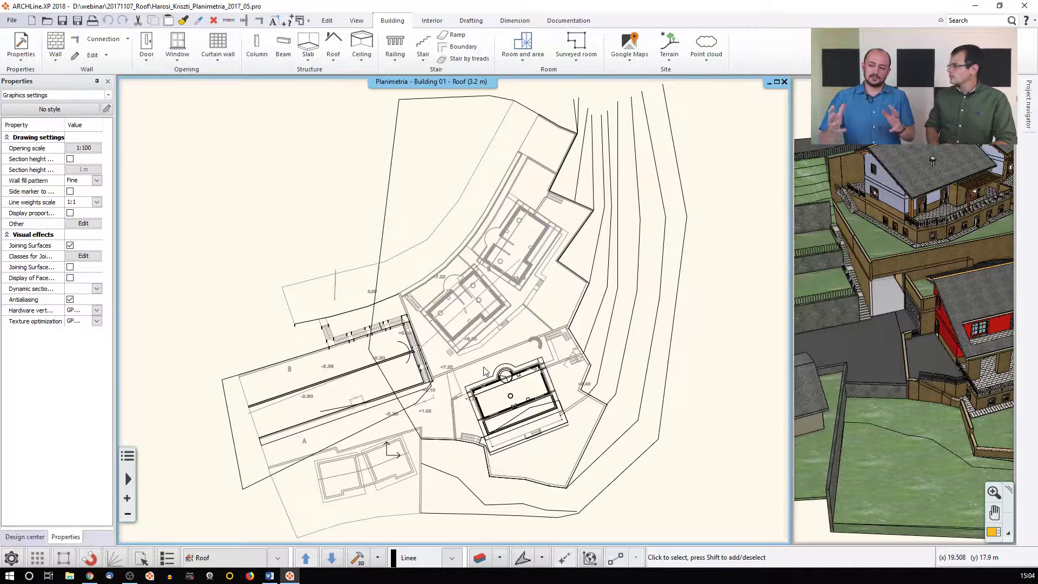
Make Surrounding the current building from the List of buildings in Edit levels
{"action": "left_click", "coordinate": [216, 557]}
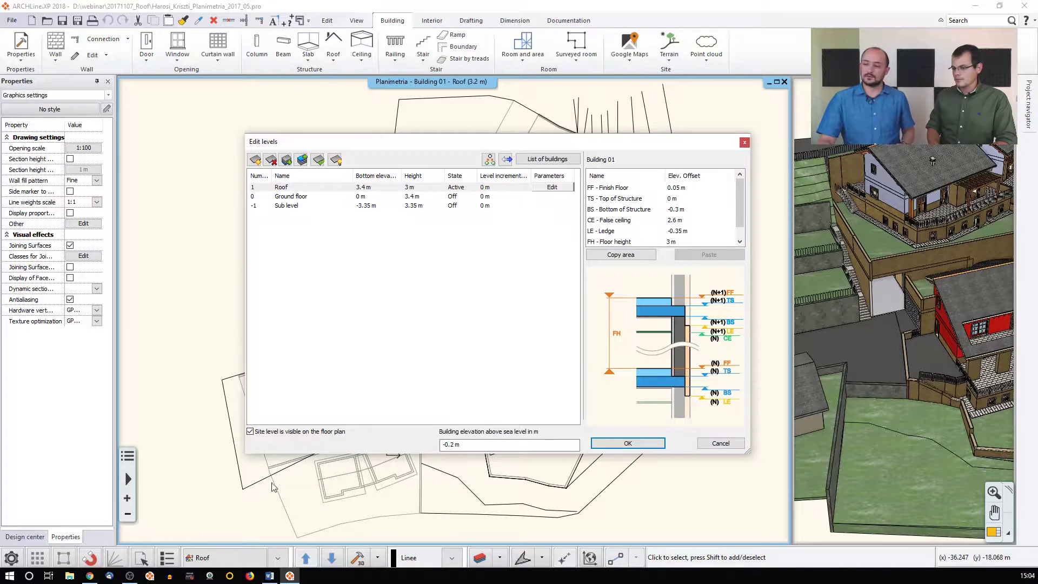
{"action": "left_click", "coordinate": [559, 161]}
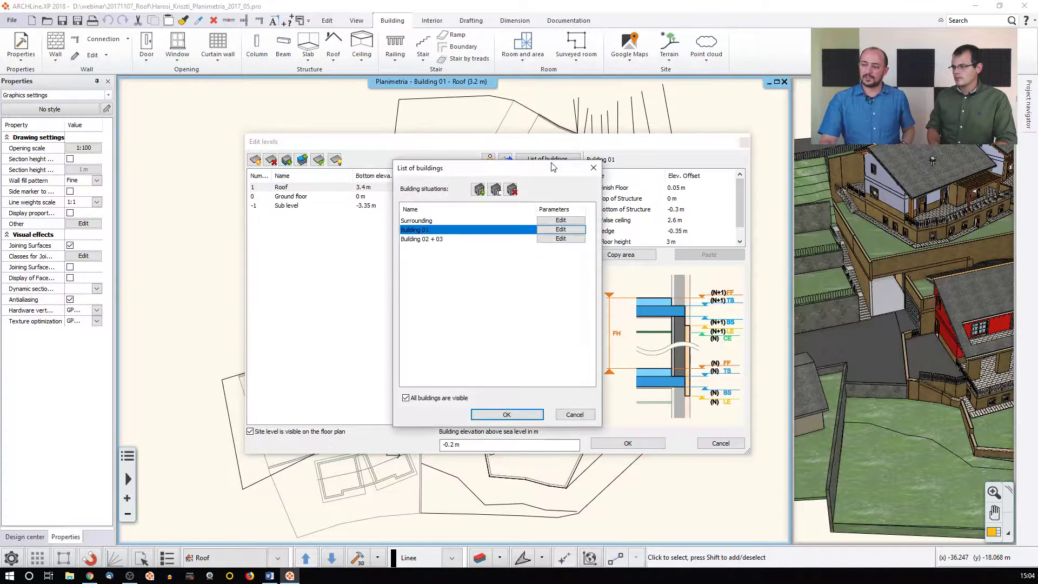
{"action": "left_click", "coordinate": [427, 222]}
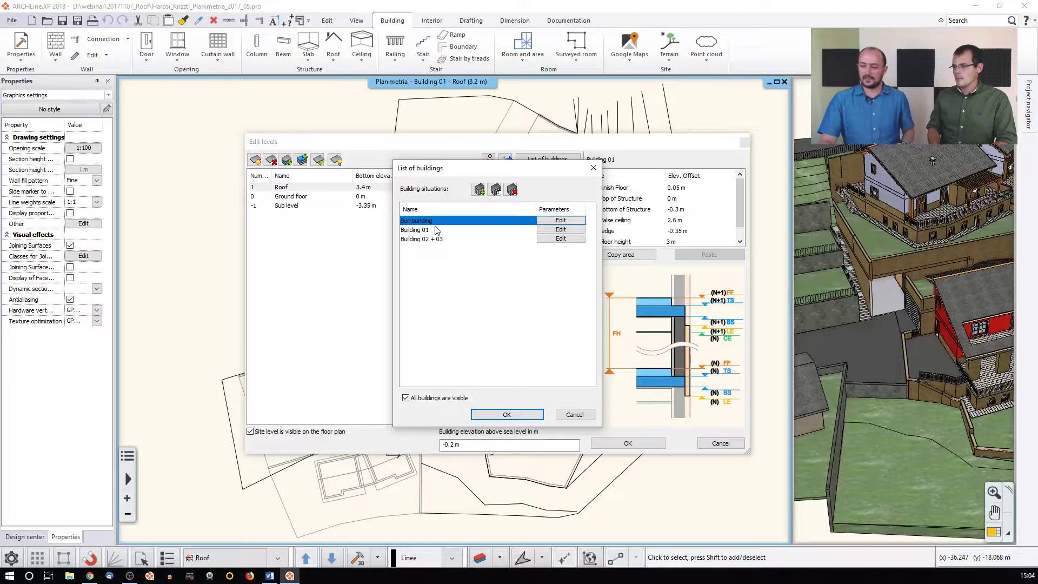
{"action": "left_click", "coordinate": [507, 414]}
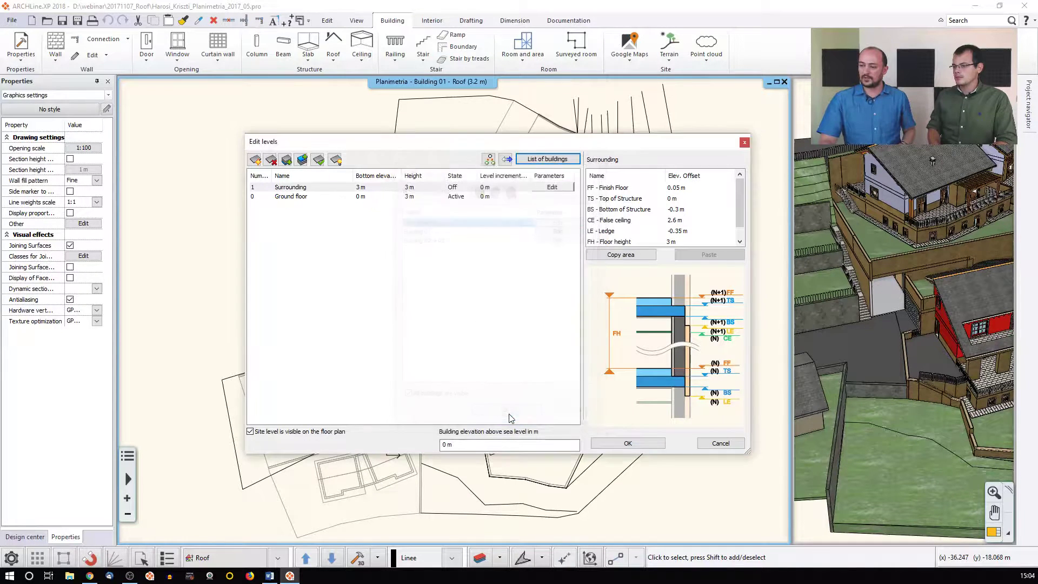
{"action": "left_click", "coordinate": [614, 446]}
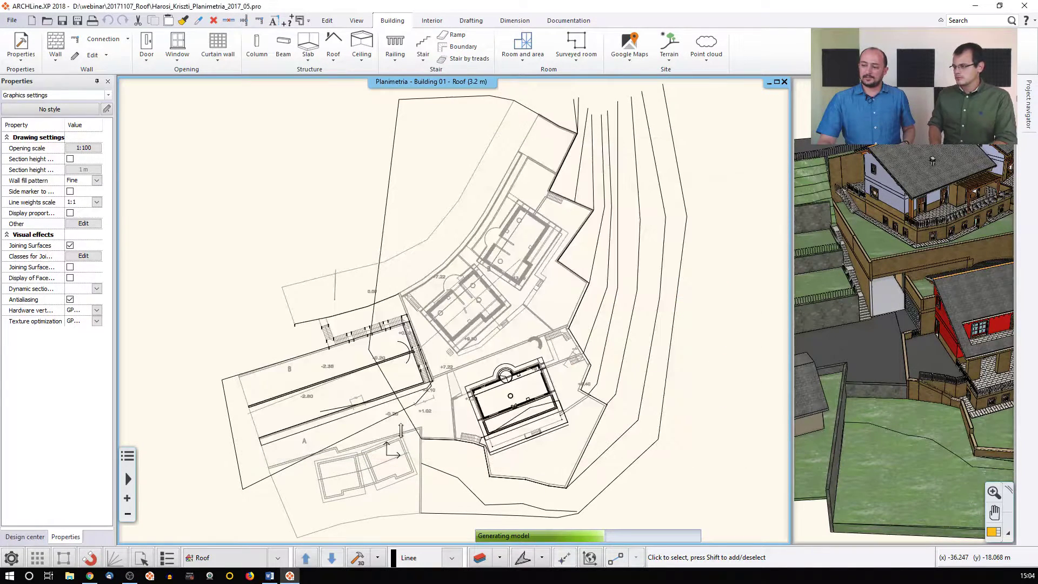
{"action": "scroll", "coordinate": [409, 400], "scroll_direction": "up", "scroll_amount": 4}
Select the outbuilding's left roof on the plan and open its Automatic roof settings
{"action": "scroll", "coordinate": [409, 354], "scroll_direction": "up", "scroll_amount": 3}
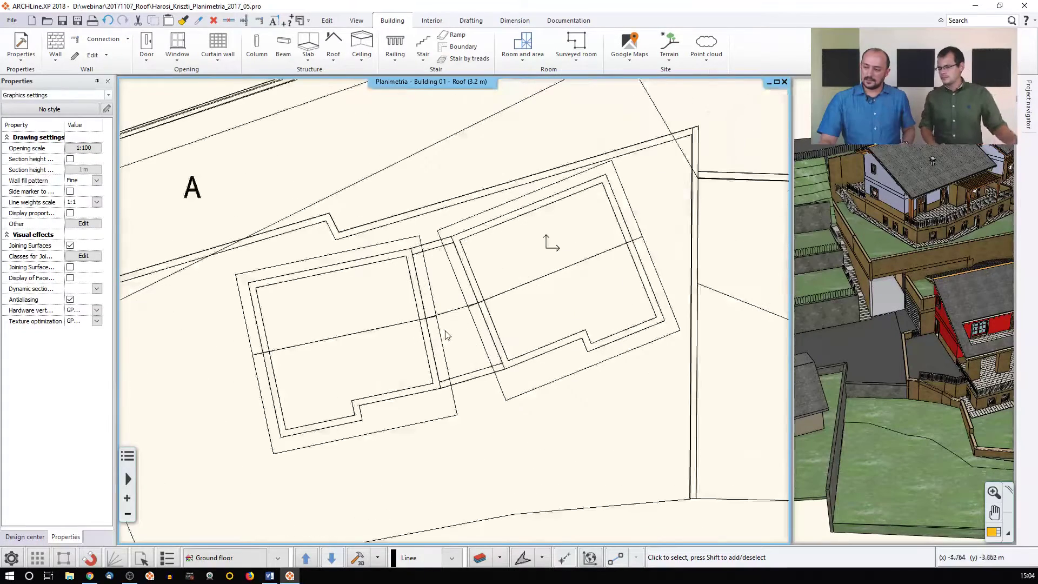
{"action": "left_click", "coordinate": [384, 327]}
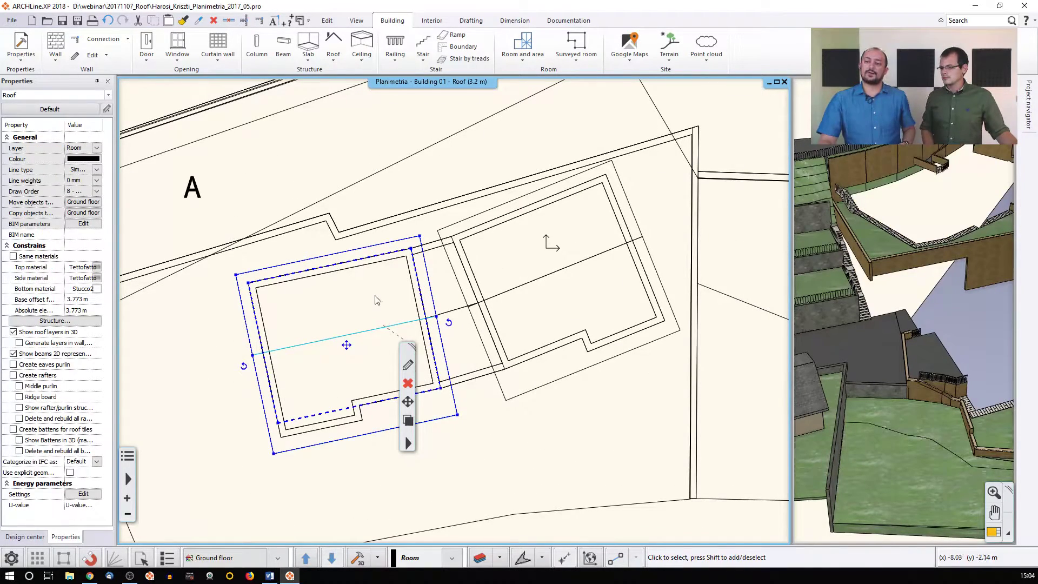
{"action": "key", "text": "Escape"}
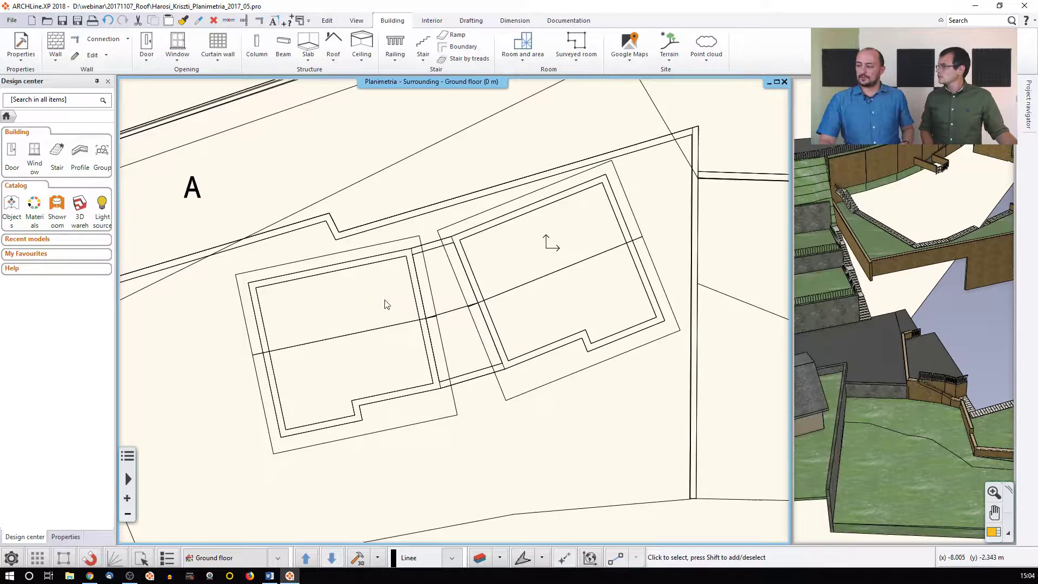
{"action": "scroll", "coordinate": [679, 398], "scroll_direction": "up", "scroll_amount": 1}
{"action": "middle_click_drag", "start_coordinate": [848, 389], "coordinate": [926, 368]}
{"action": "scroll", "coordinate": [865, 384], "scroll_direction": "down", "scroll_amount": 1}
{"action": "scroll", "coordinate": [904, 372], "scroll_direction": "up", "scroll_amount": 2}
{"action": "left_click", "coordinate": [447, 363]}
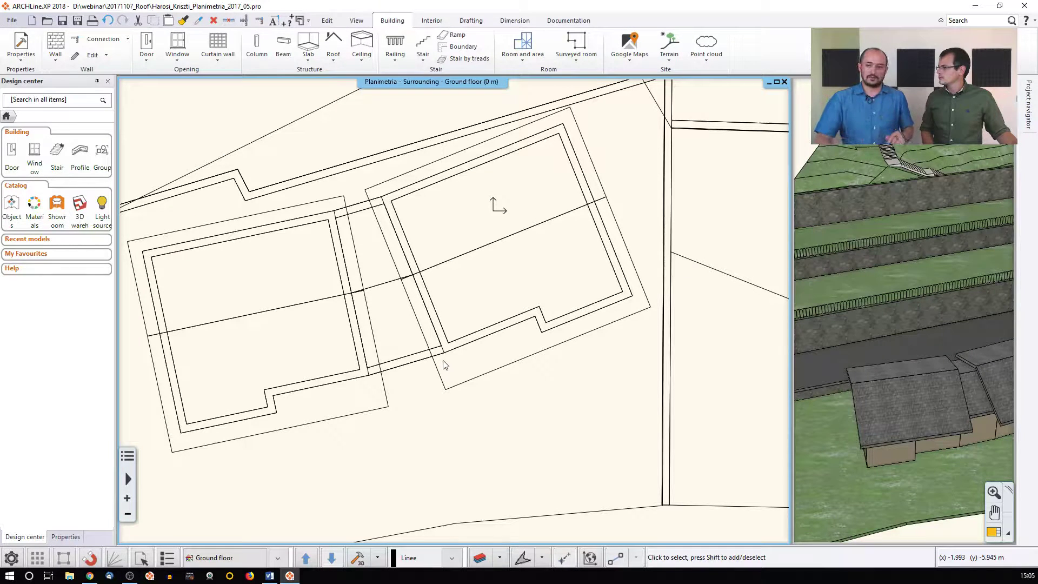
{"action": "middle_click_drag", "start_coordinate": [278, 292], "coordinate": [318, 297]}
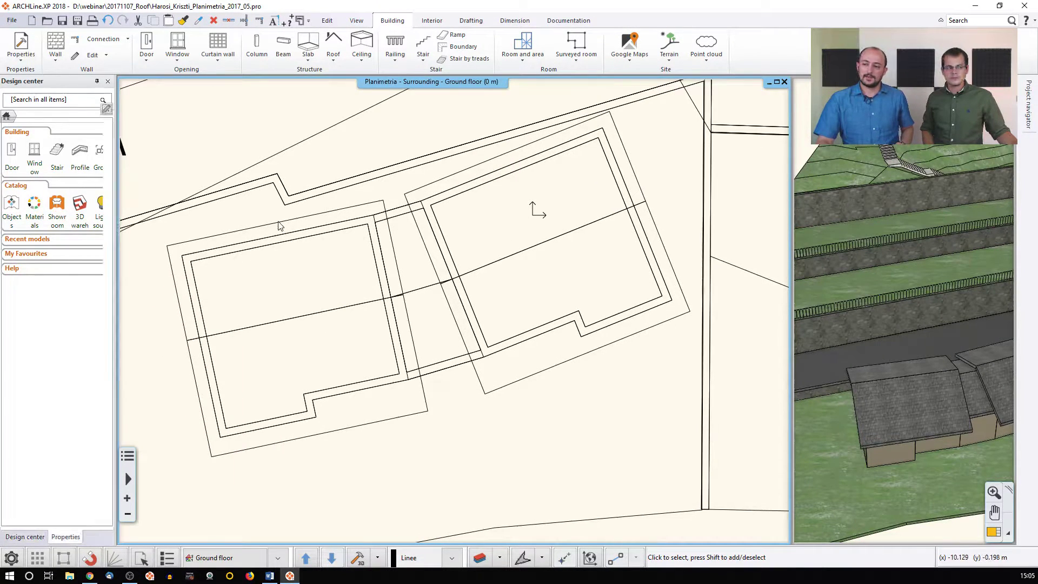
{"action": "left_click", "coordinate": [280, 225]}
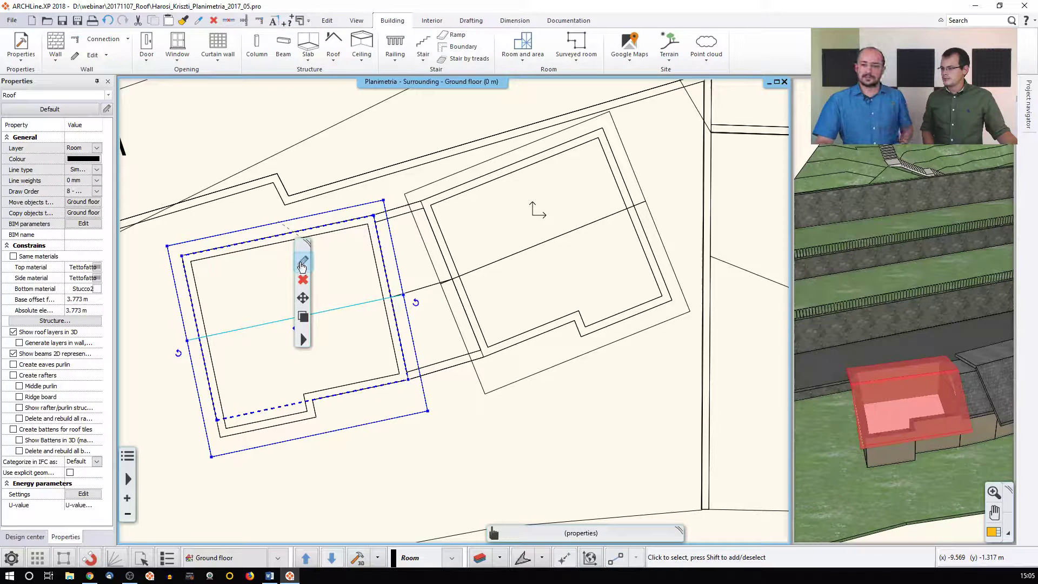
{"action": "left_click", "coordinate": [301, 263]}
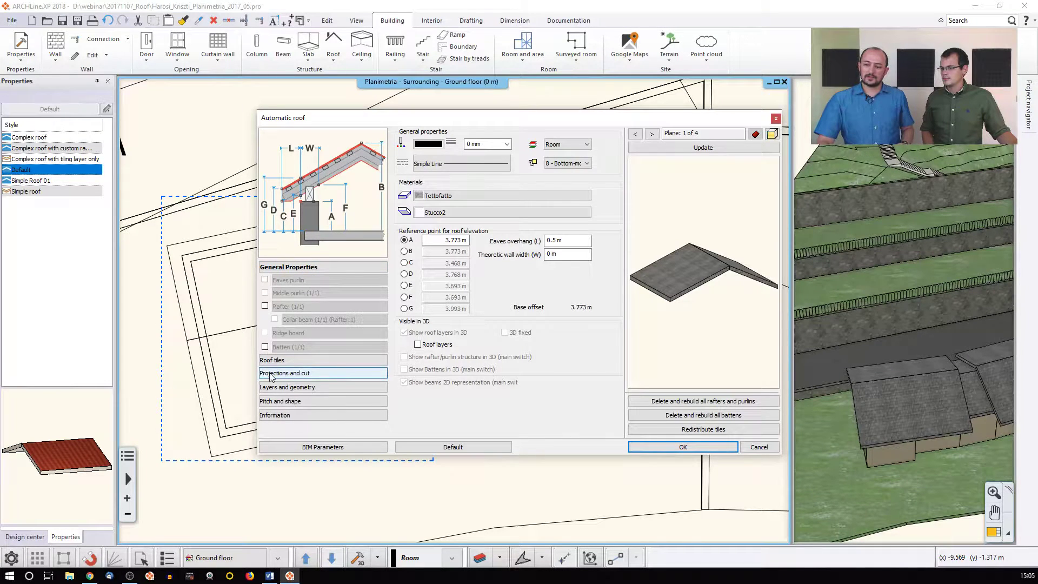
Under Projections and cut, tick Below so the roof shows as a simple line, and apply
{"action": "left_click", "coordinate": [304, 373]}
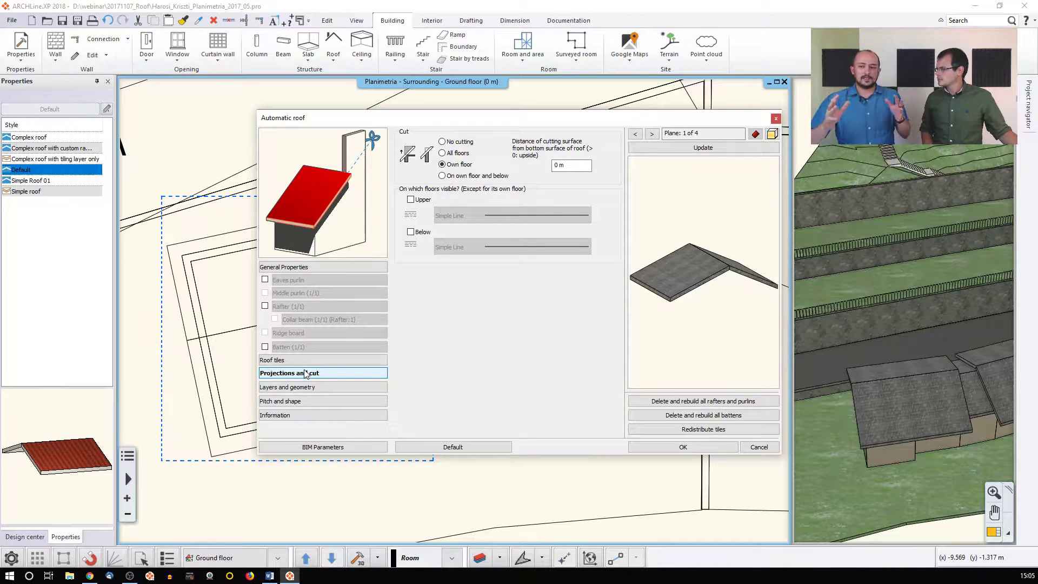
{"action": "left_click", "coordinate": [410, 232]}
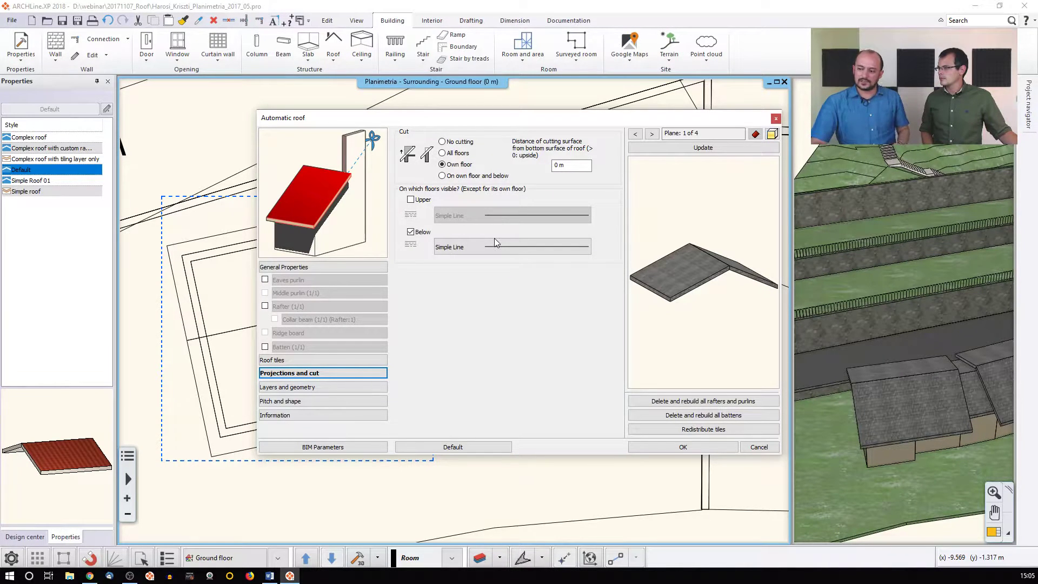
{"action": "left_click", "coordinate": [653, 448]}
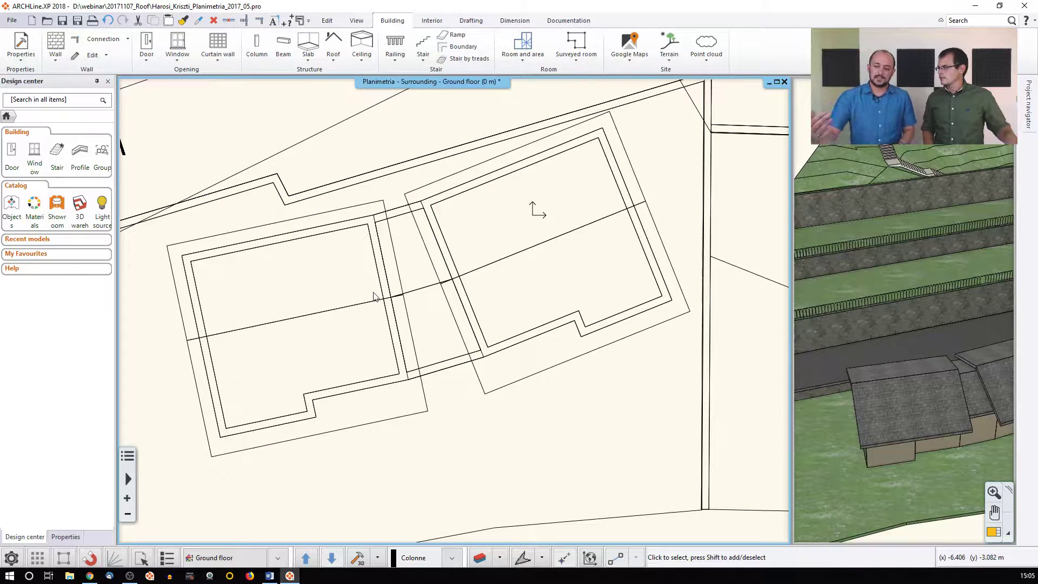
Add Level -1 at -3 m below the ground floor and view its plan
{"action": "left_click", "coordinate": [208, 557]}
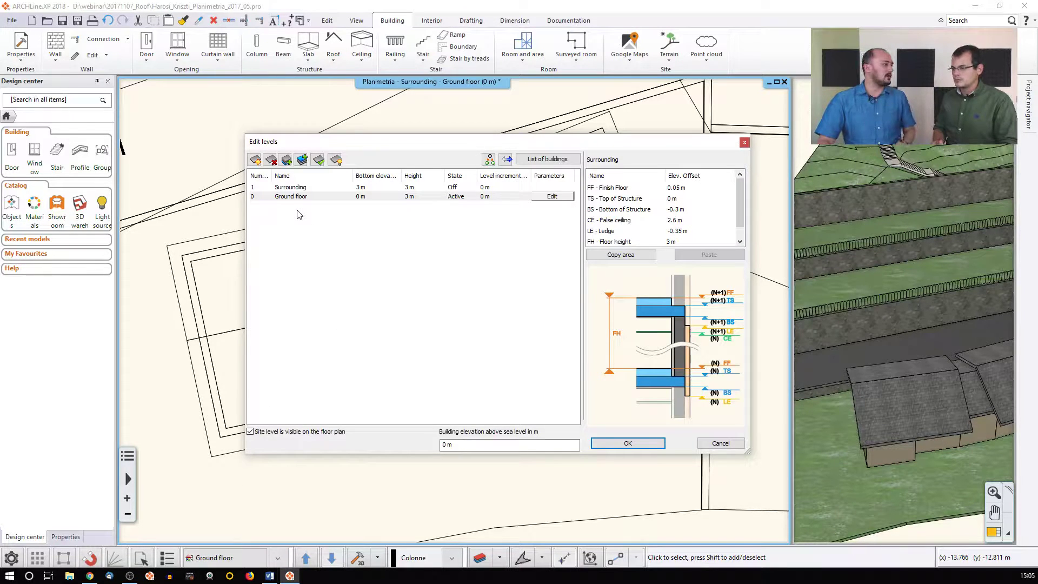
{"action": "left_click", "coordinate": [286, 159]}
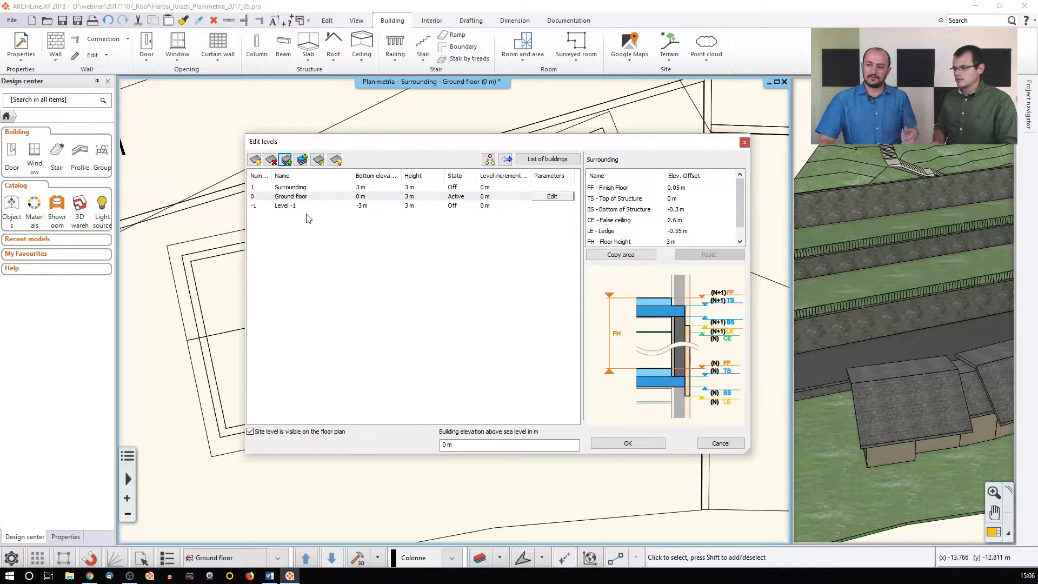
{"action": "left_click", "coordinate": [604, 445]}
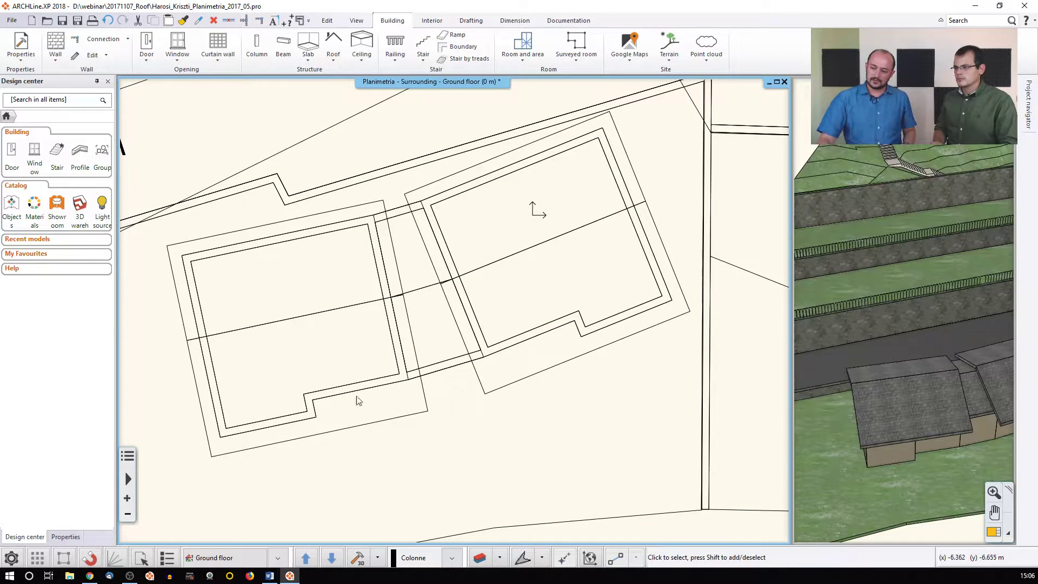
{"action": "left_click", "coordinate": [332, 557]}
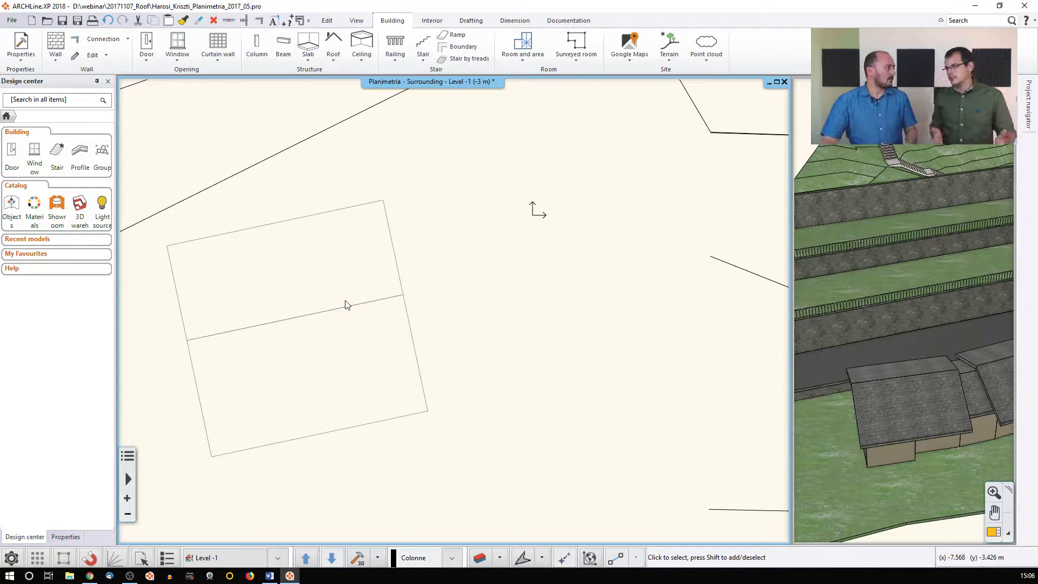
Switch the plan back to Surrounding's Ground floor (0 m)
{"action": "left_click", "coordinate": [310, 557]}
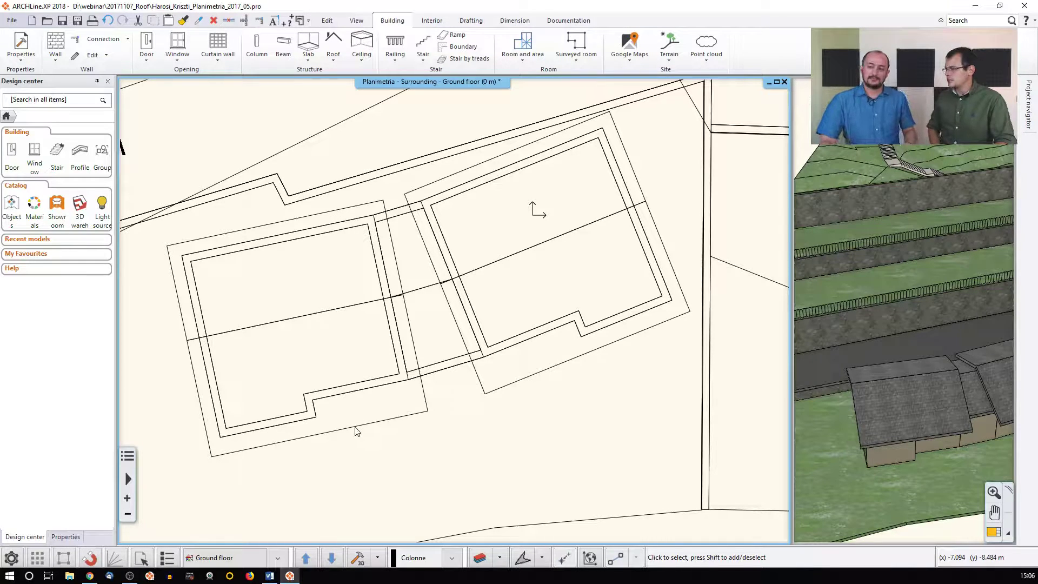
Reselect the left outbuilding roof and open the 'Move objects to' floor choice in Properties
{"action": "left_click", "coordinate": [276, 325]}
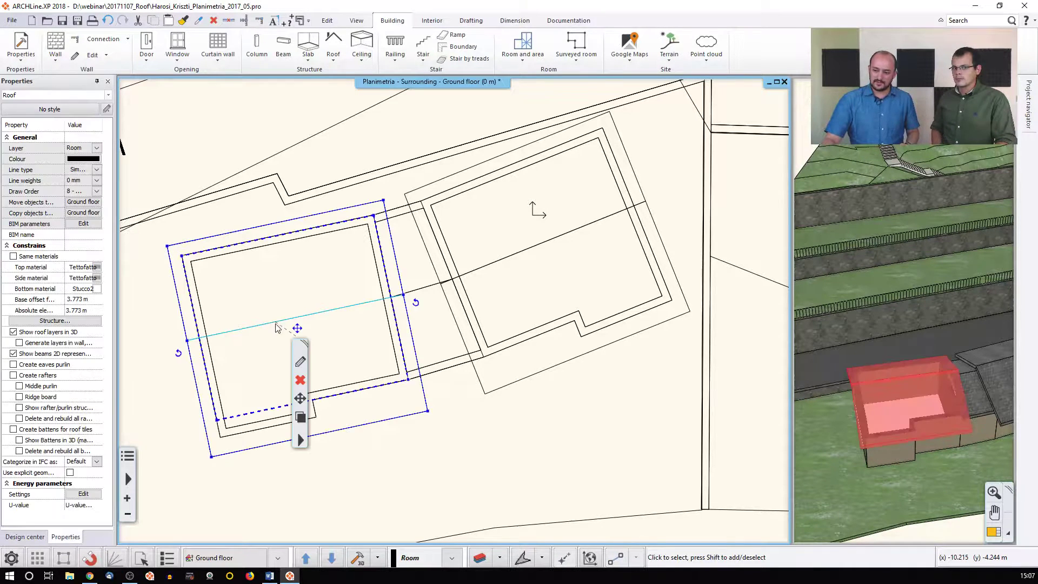
{"action": "key", "text": "Escape"}
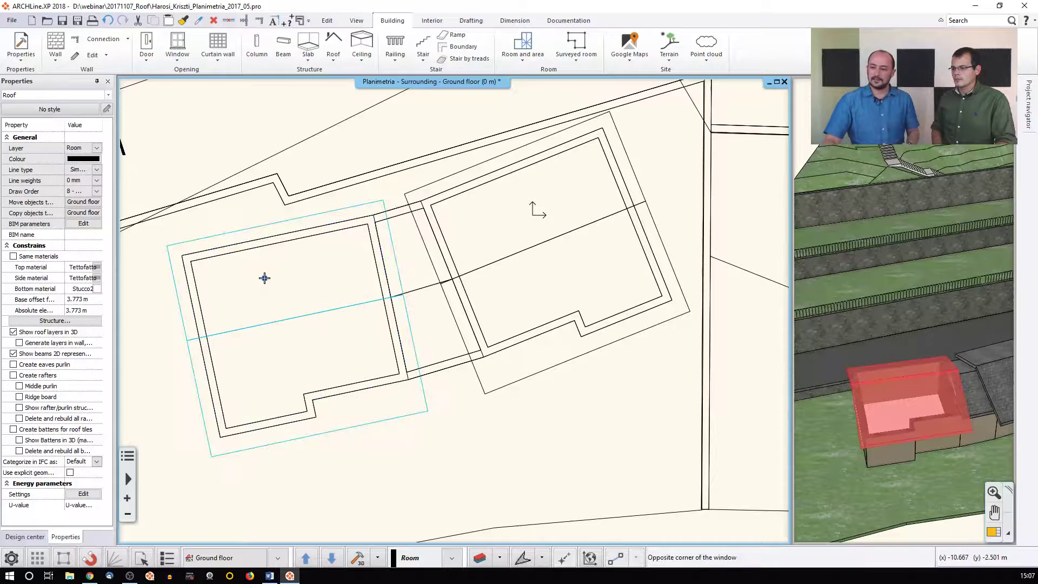
{"action": "left_click", "coordinate": [233, 560]}
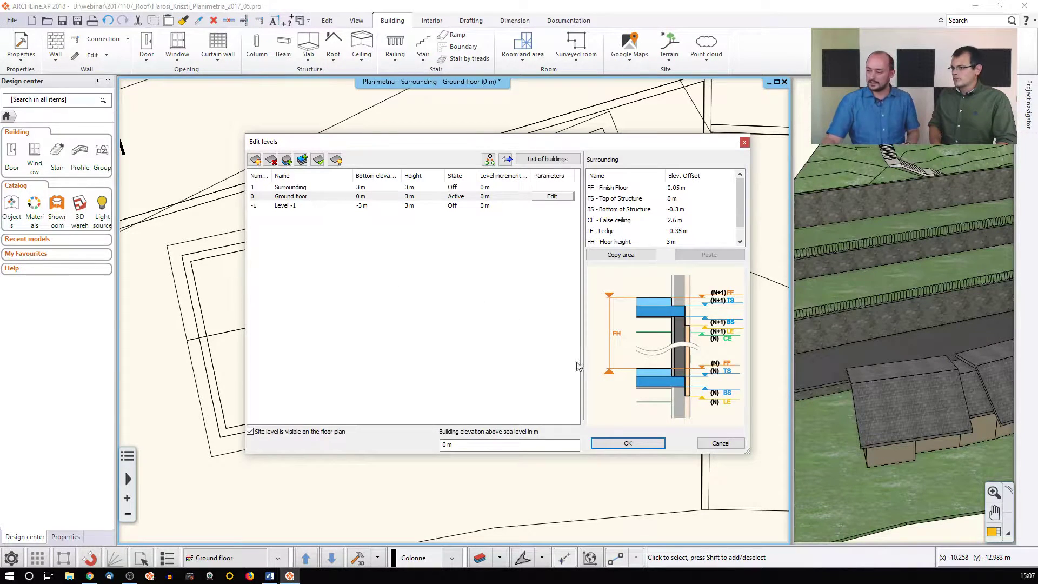
{"action": "left_click", "coordinate": [739, 446]}
{"action": "left_click", "coordinate": [328, 313]}
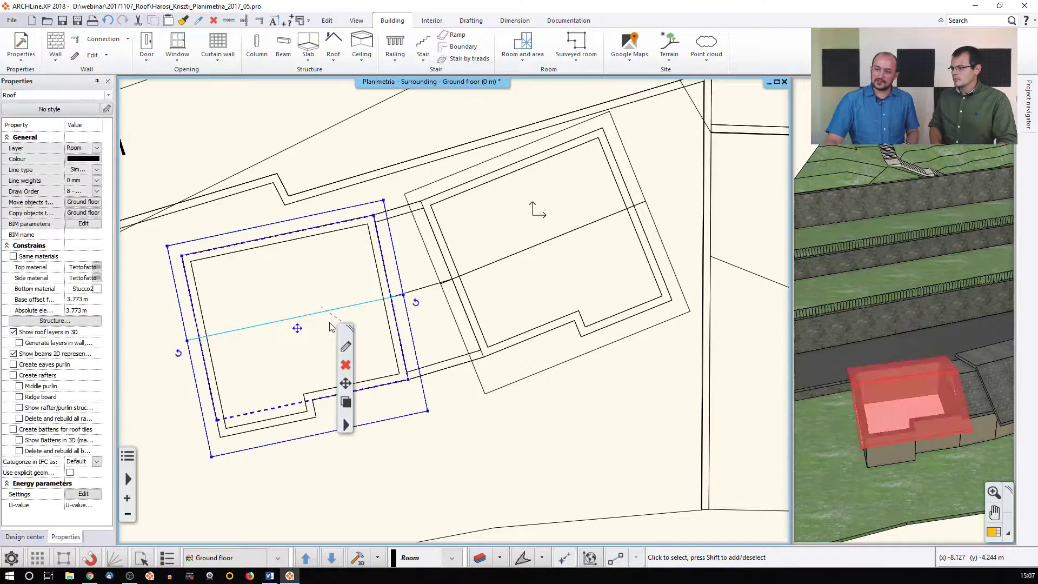
{"action": "left_click", "coordinate": [72, 203]}
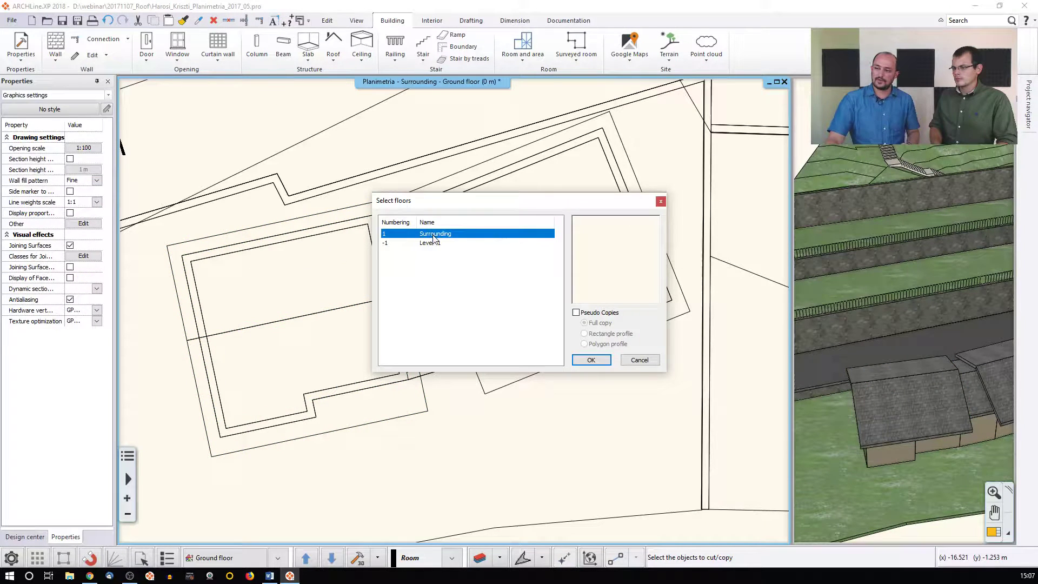
Move the roof to the Surrounding floor, then return to the Ground floor plan
{"action": "left_click", "coordinate": [589, 361]}
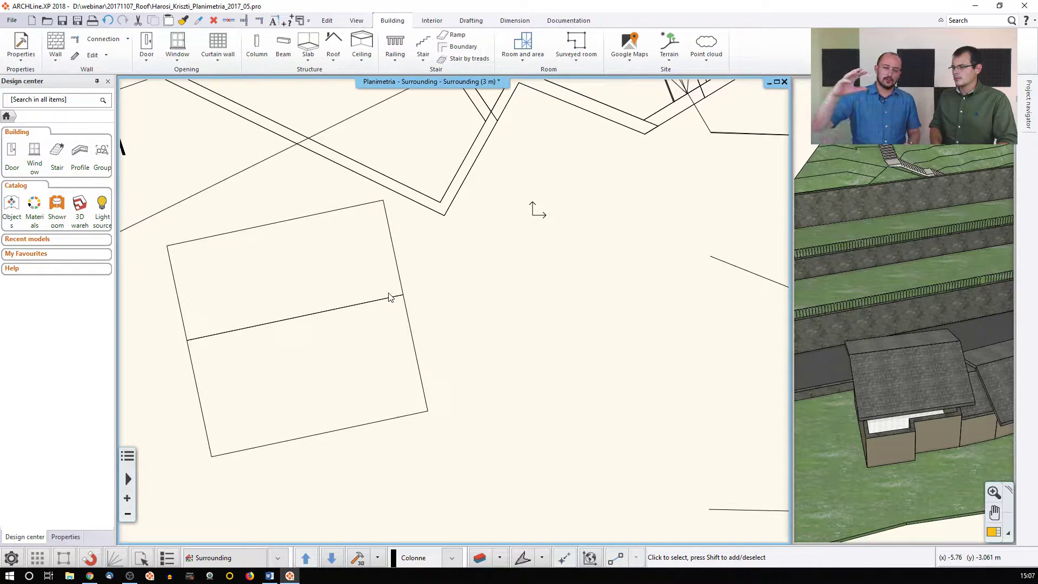
{"action": "key", "text": "Page_Down"}
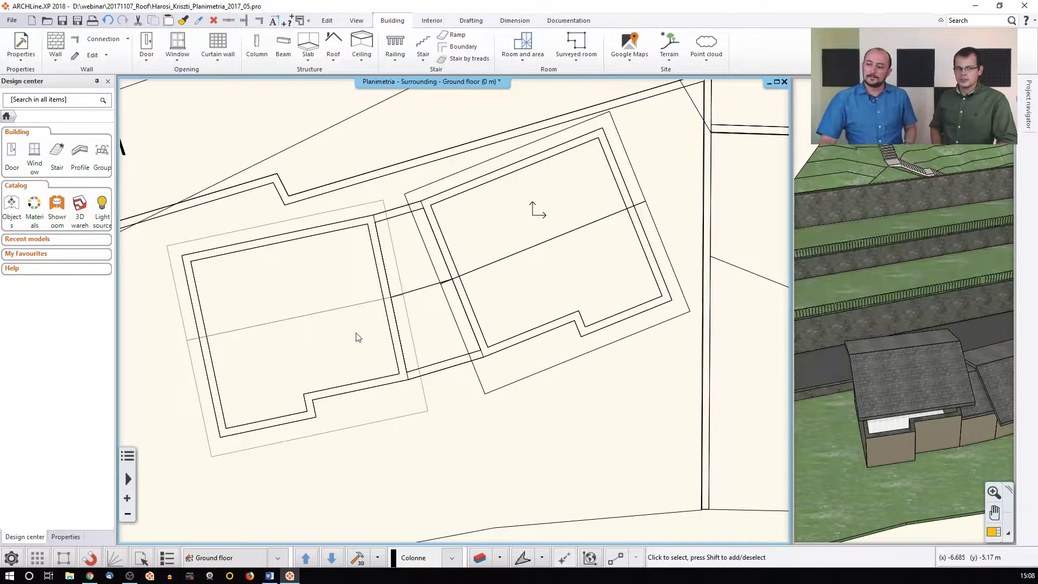
Bring the 3D view into the main window and zoom toward the outbuilding roof
{"action": "left_click", "coordinate": [886, 329]}
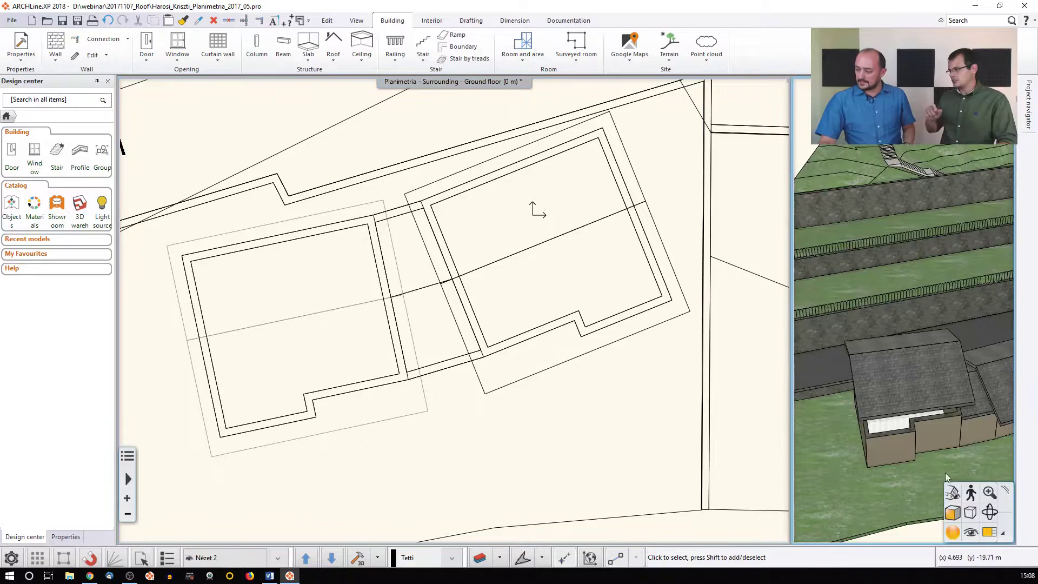
{"action": "left_click", "coordinate": [988, 532]}
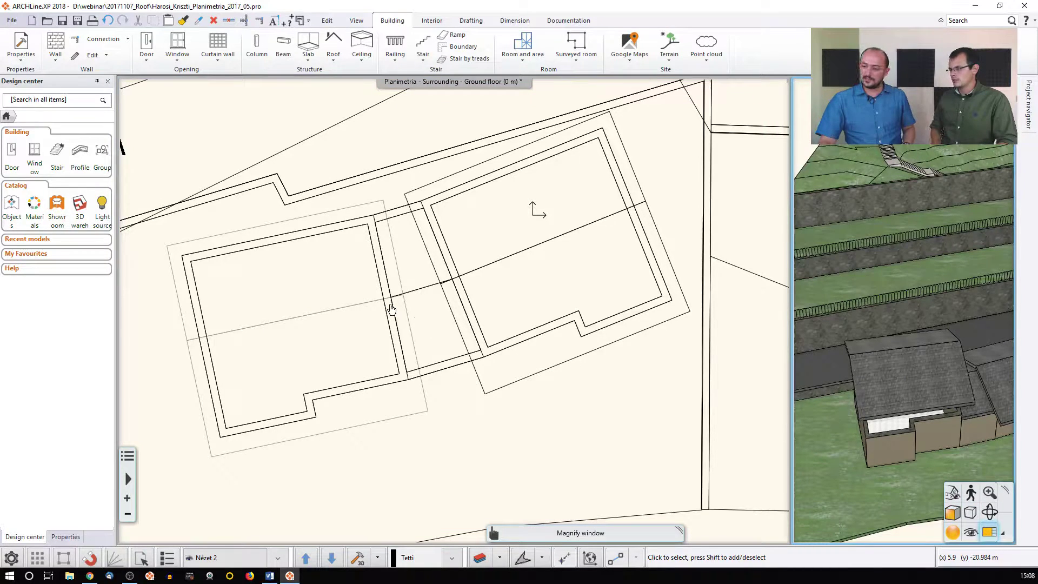
{"action": "left_click", "coordinate": [834, 335]}
{"action": "middle_click_drag", "start_coordinate": [444, 378], "coordinate": [514, 360]}
{"action": "scroll", "coordinate": [515, 360], "scroll_direction": "up", "scroll_amount": 3}
Move the outbuilding's tiled roof to its new position over the walls, then deselect it
{"action": "left_click", "coordinate": [472, 342]}
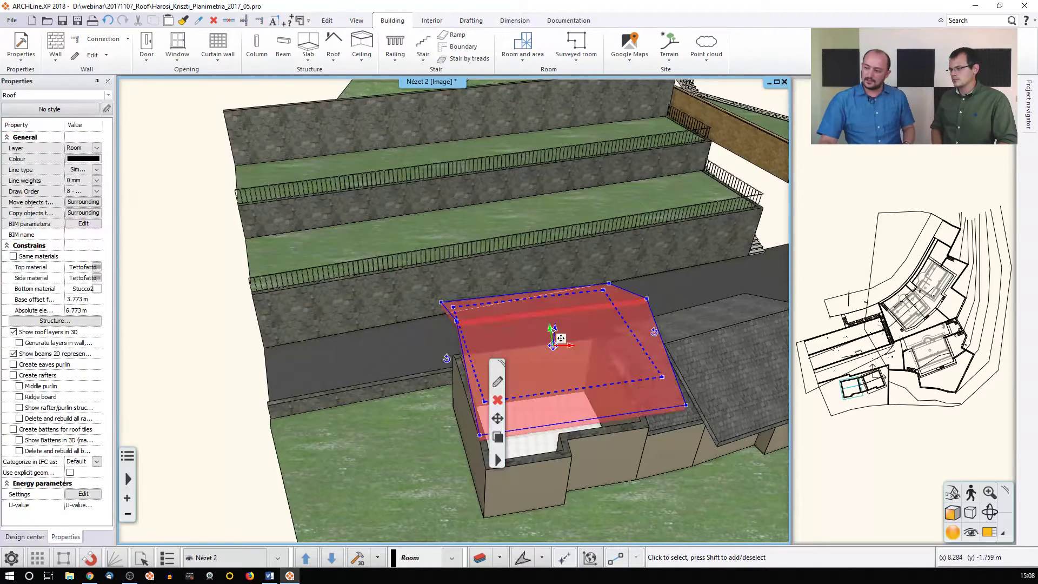
{"action": "left_click", "coordinate": [562, 339]}
{"action": "left_click", "coordinate": [590, 336]}
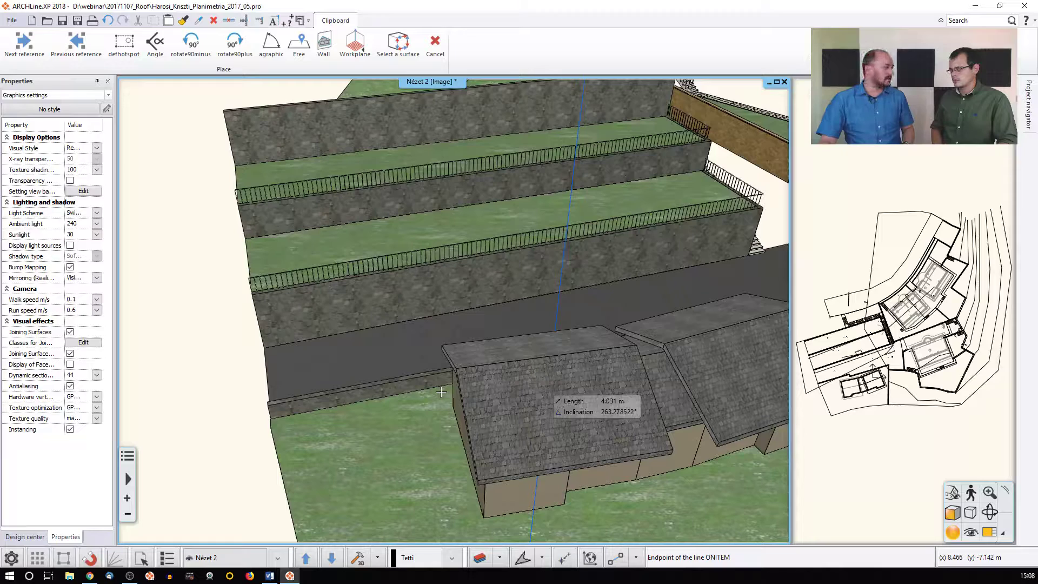
{"action": "left_click", "coordinate": [442, 391]}
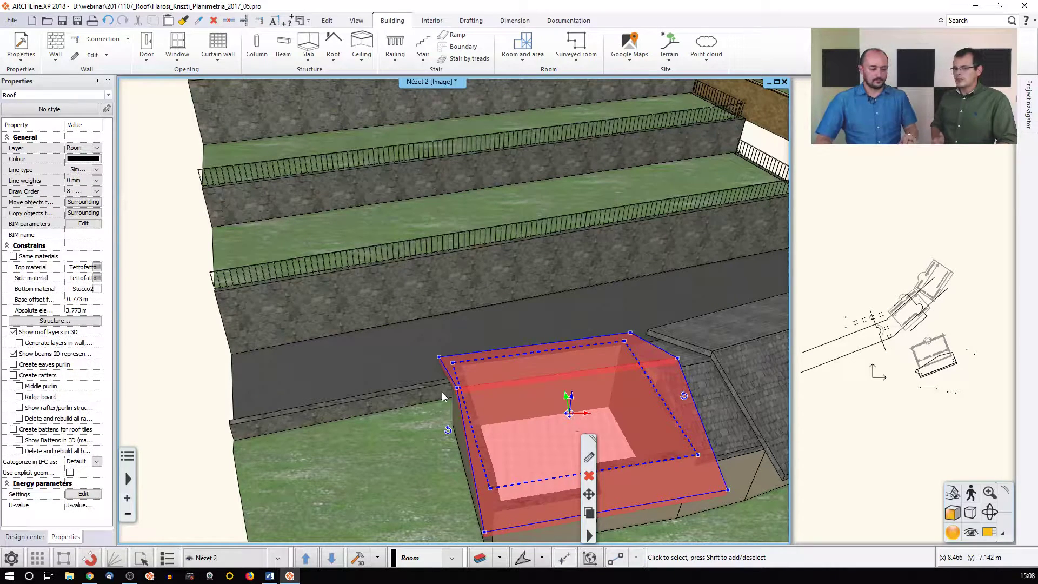
{"action": "left_click", "coordinate": [442, 391]}
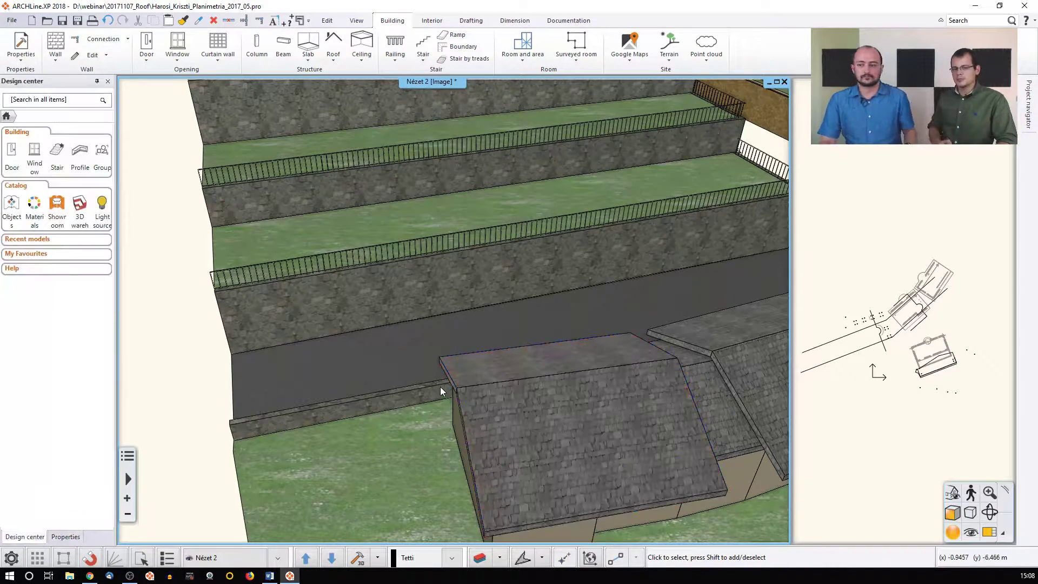
{"action": "scroll", "coordinate": [426, 362], "scroll_direction": "down", "scroll_amount": 3}
{"action": "middle_click_drag", "start_coordinate": [394, 348], "coordinate": [365, 343]}
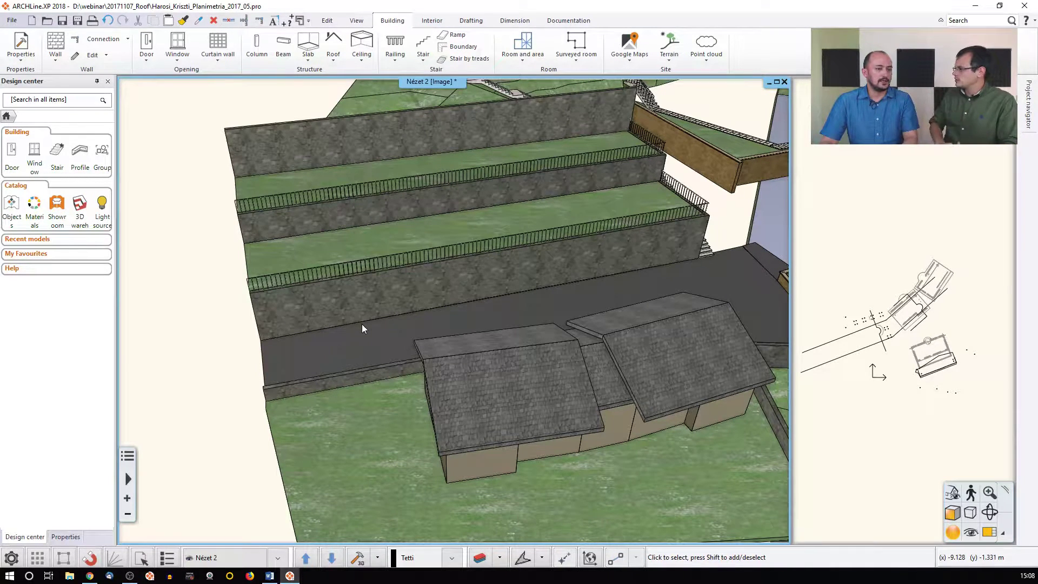
{"action": "left_click", "coordinate": [840, 326]}
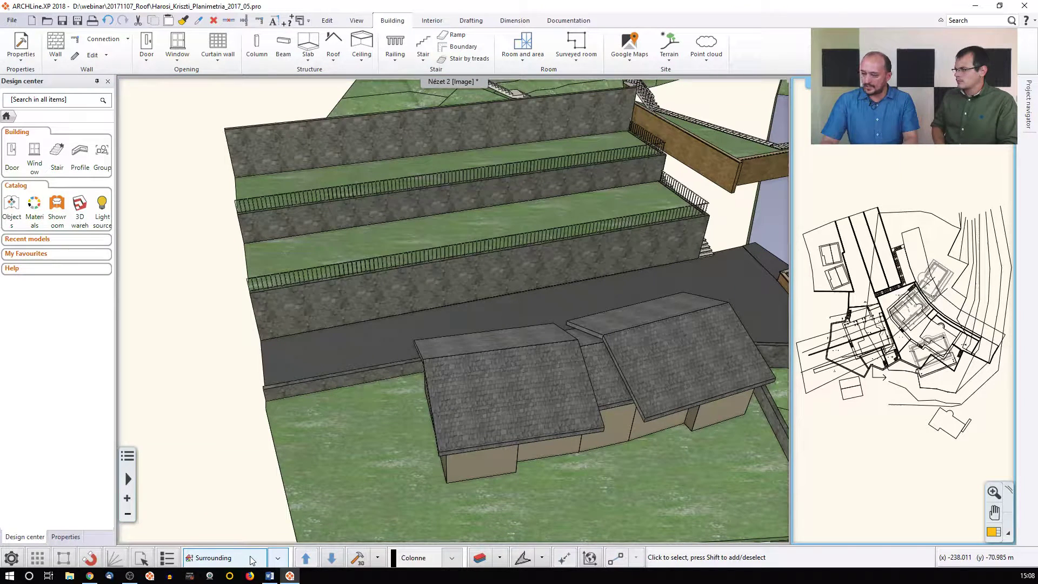
Make Building 01 the current building from the List of buildings in Edit levels
{"action": "left_click", "coordinate": [251, 558]}
{"action": "left_click", "coordinate": [547, 159]}
{"action": "left_click", "coordinate": [414, 230]}
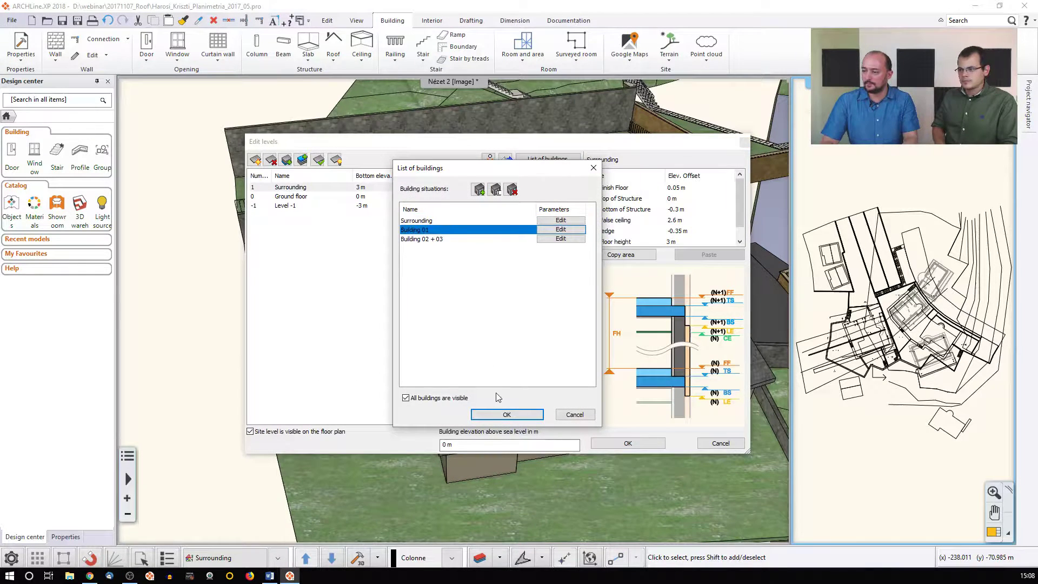
{"action": "left_click", "coordinate": [507, 414]}
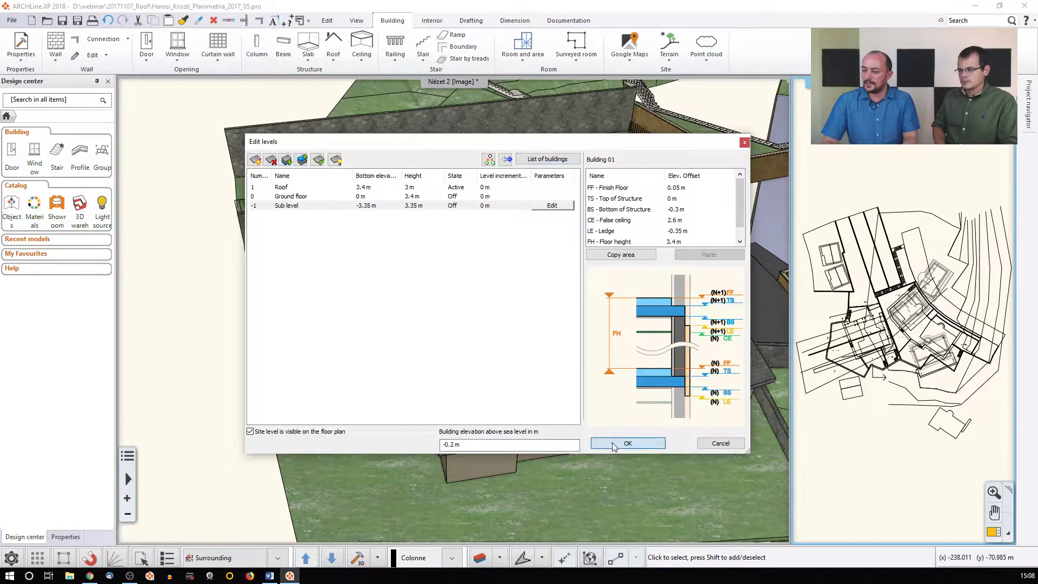
{"action": "left_click", "coordinate": [627, 442]}
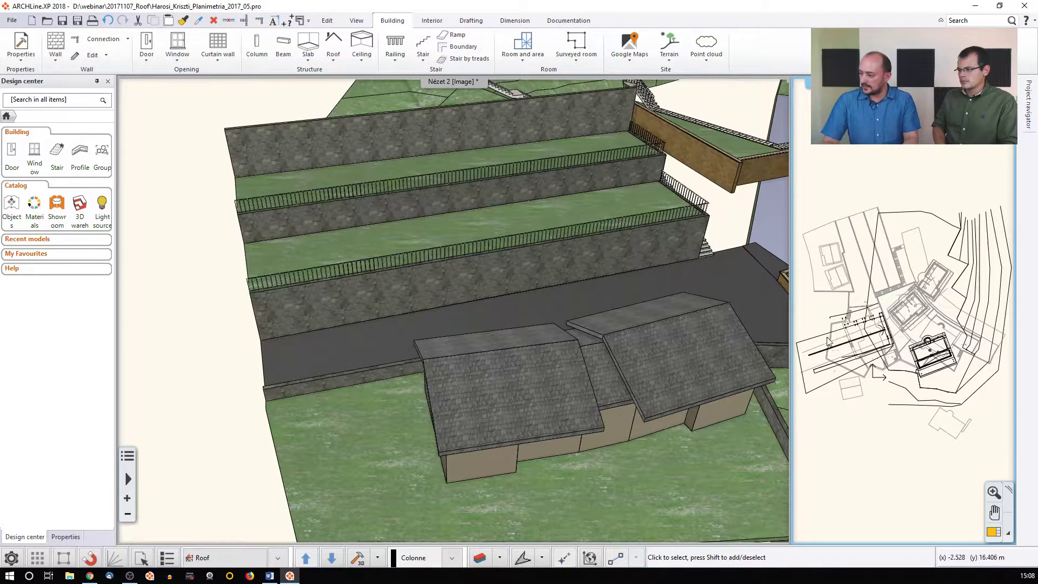
Magnify Building 01's Roof (3.2 m) plan into the main window
{"action": "middle_click_drag", "start_coordinate": [714, 327], "coordinate": [552, 327]}
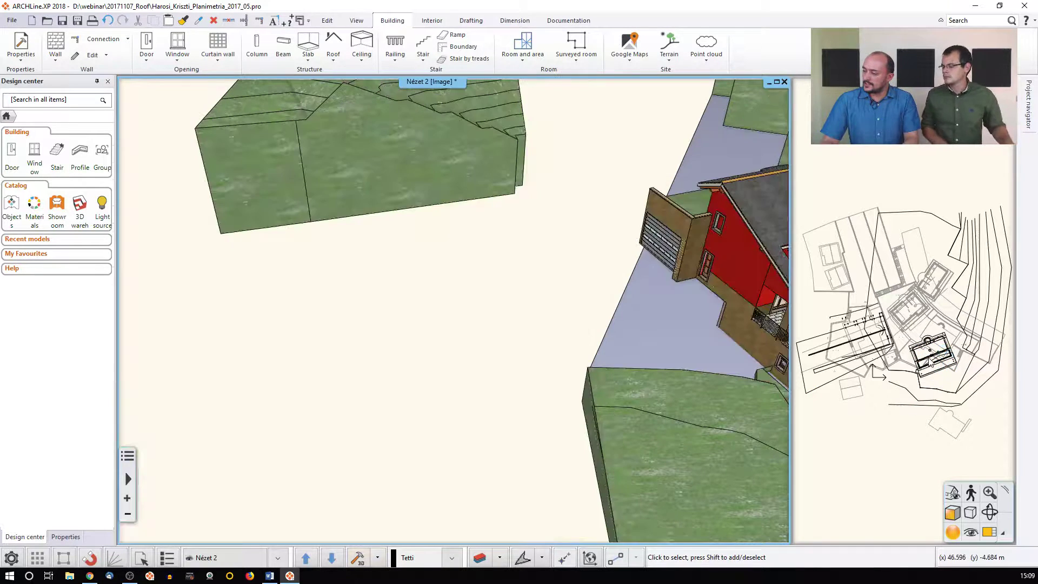
{"action": "left_click", "coordinate": [932, 362]}
{"action": "scroll", "coordinate": [932, 364], "scroll_direction": "down", "scroll_amount": 5}
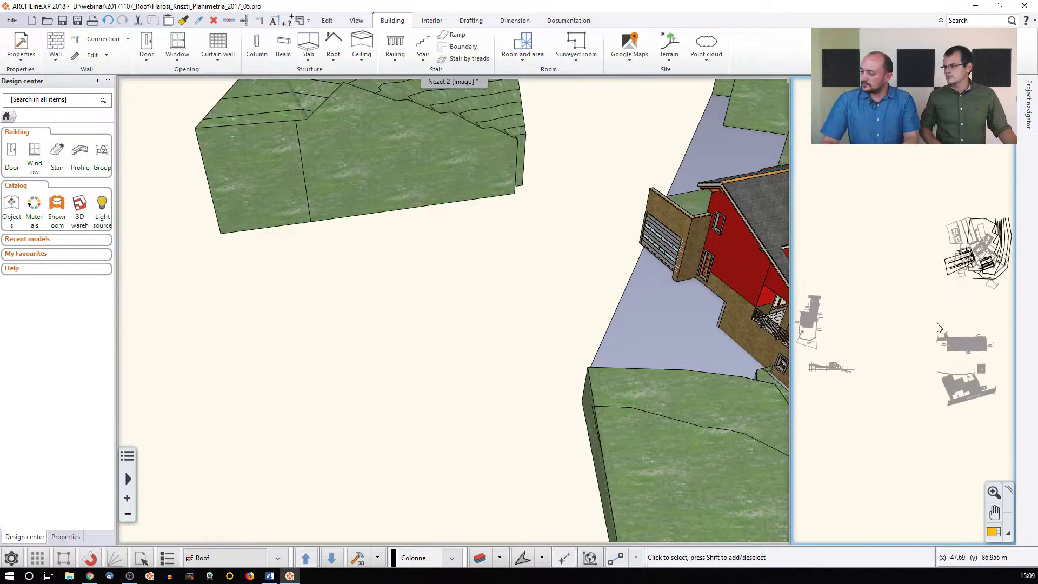
{"action": "left_click", "coordinate": [994, 532]}
{"action": "scroll", "coordinate": [519, 389], "scroll_direction": "up", "scroll_amount": 5}
{"action": "scroll", "coordinate": [455, 292], "scroll_direction": "up", "scroll_amount": 6}
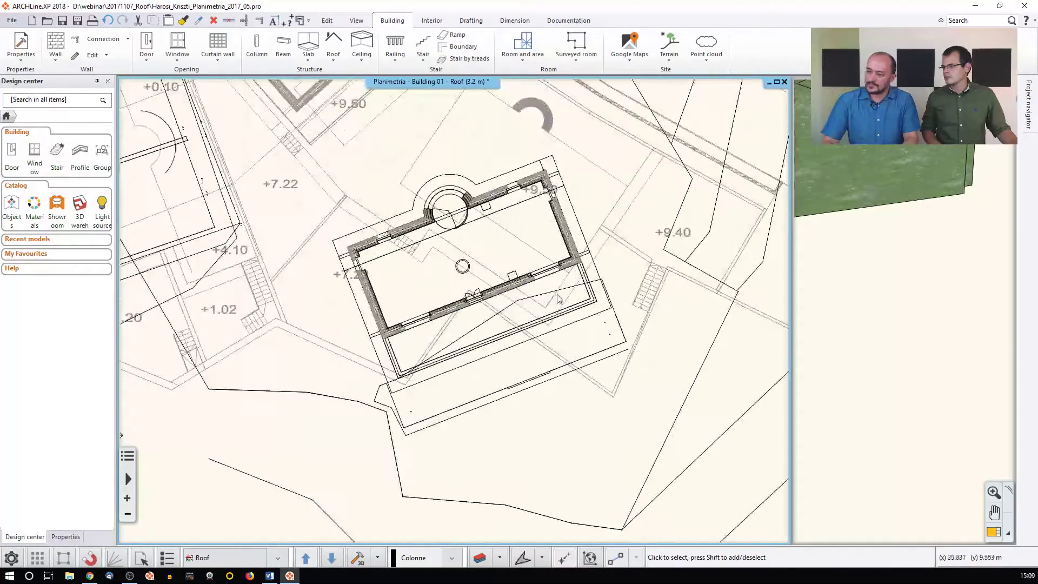
Turn the 3D view onto the house, then select the house's roof on the plan for editing
{"action": "left_click", "coordinate": [889, 193]}
{"action": "scroll", "coordinate": [889, 193], "scroll_direction": "down", "scroll_amount": 5}
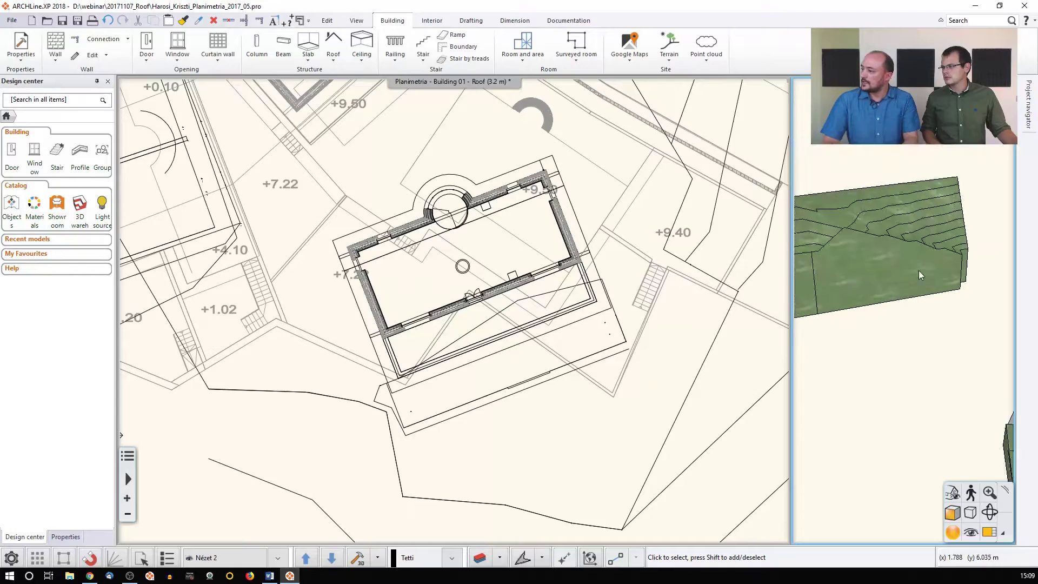
{"action": "middle_click_drag", "start_coordinate": [1000, 319], "coordinate": [936, 320]}
{"action": "scroll", "coordinate": [886, 329], "scroll_direction": "up", "scroll_amount": 4}
{"action": "scroll", "coordinate": [897, 327], "scroll_direction": "up", "scroll_amount": 3}
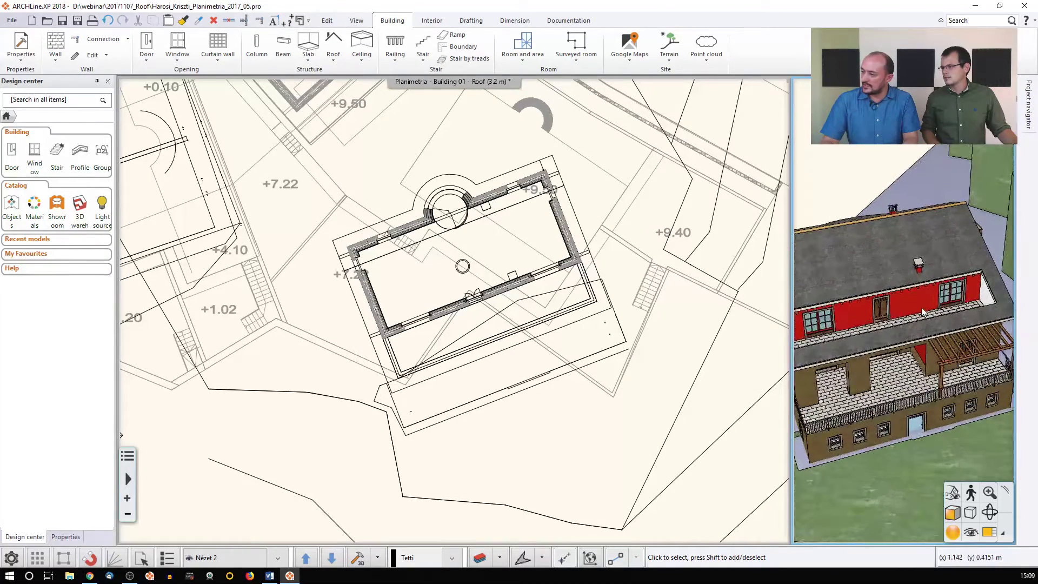
{"action": "middle_click_drag", "start_coordinate": [568, 290], "coordinate": [588, 287]}
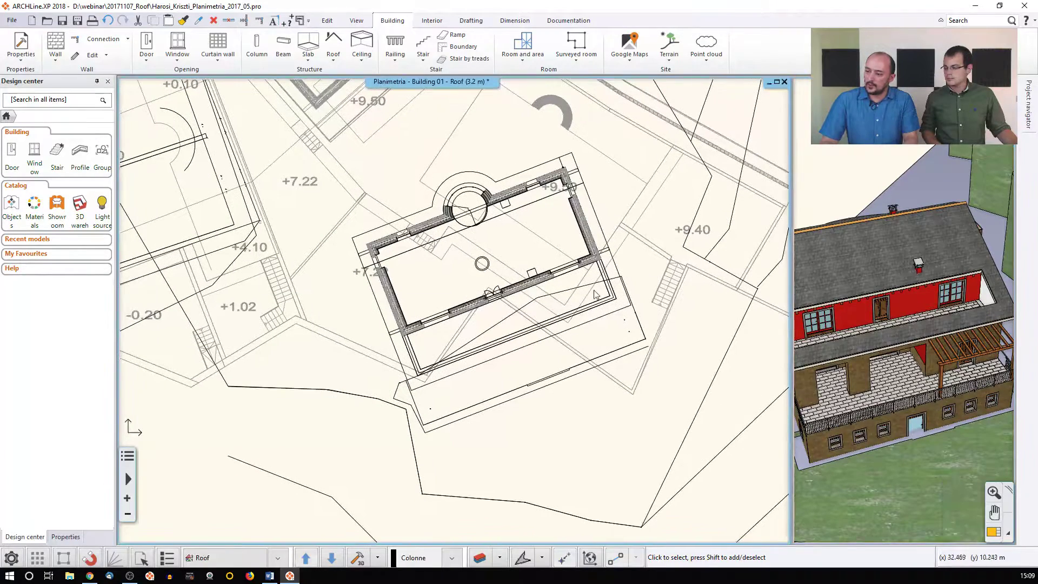
{"action": "left_click", "coordinate": [609, 291]}
{"action": "left_click", "coordinate": [615, 277]}
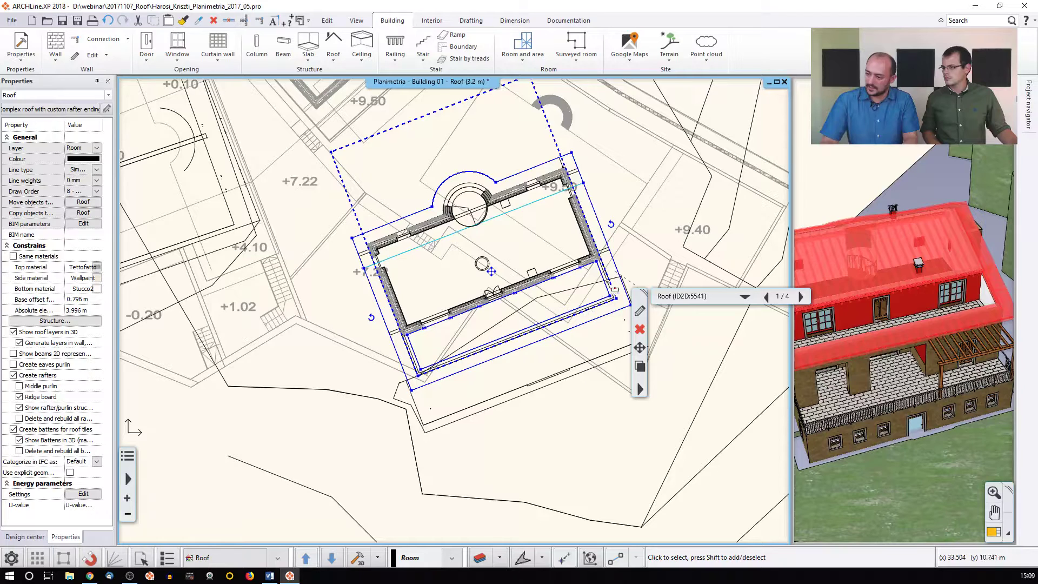
{"action": "right_click", "coordinate": [647, 342]}
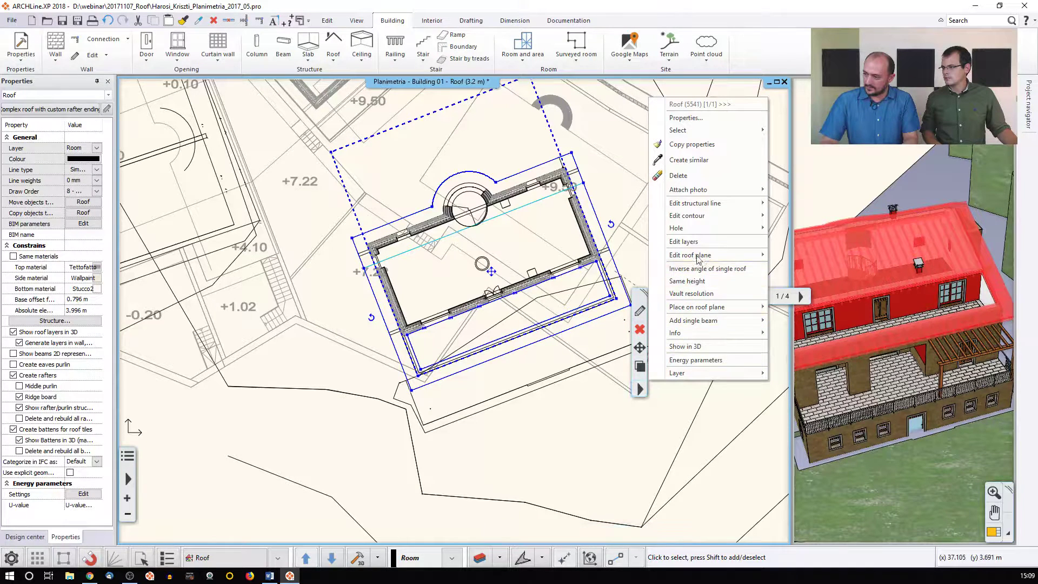
Delete the hole in the house's roof with Hole > Delete hole and accept the warning
{"action": "mouse_move", "coordinate": [698, 228]}
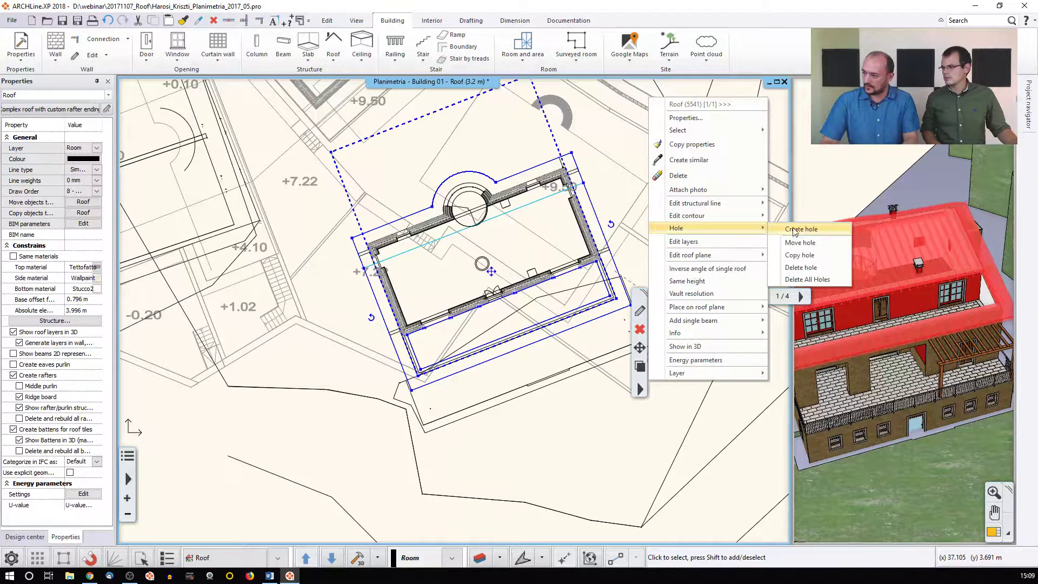
{"action": "left_click", "coordinate": [794, 267]}
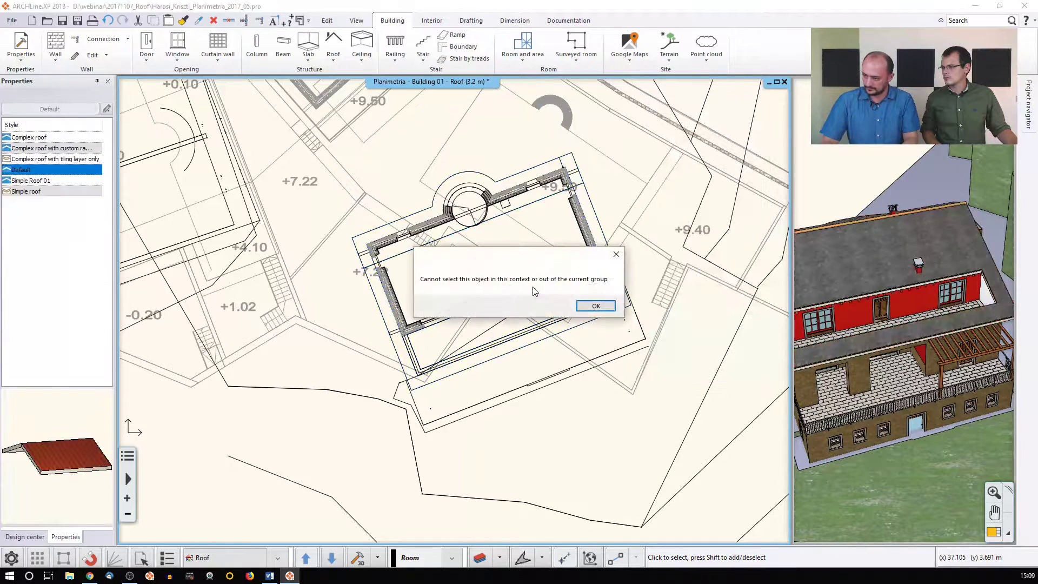
{"action": "left_click", "coordinate": [593, 306]}
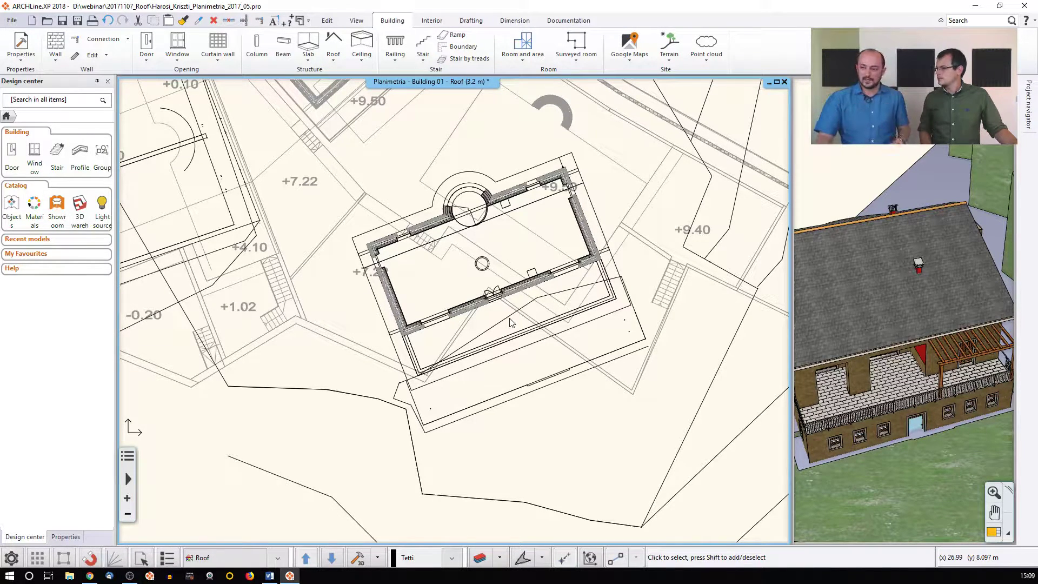
{"action": "left_click", "coordinate": [11, 558]}
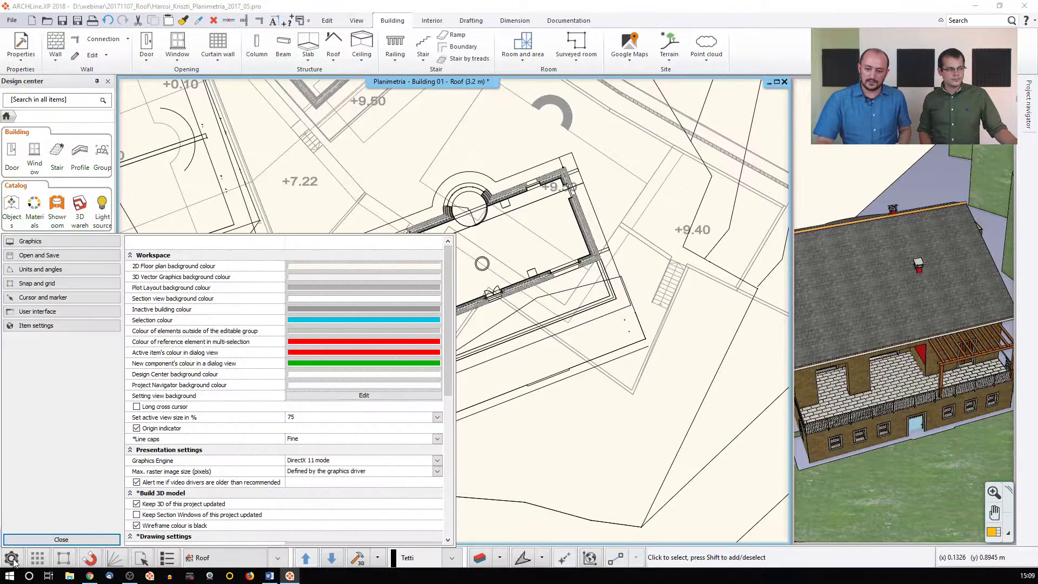
{"action": "left_click", "coordinate": [47, 326]}
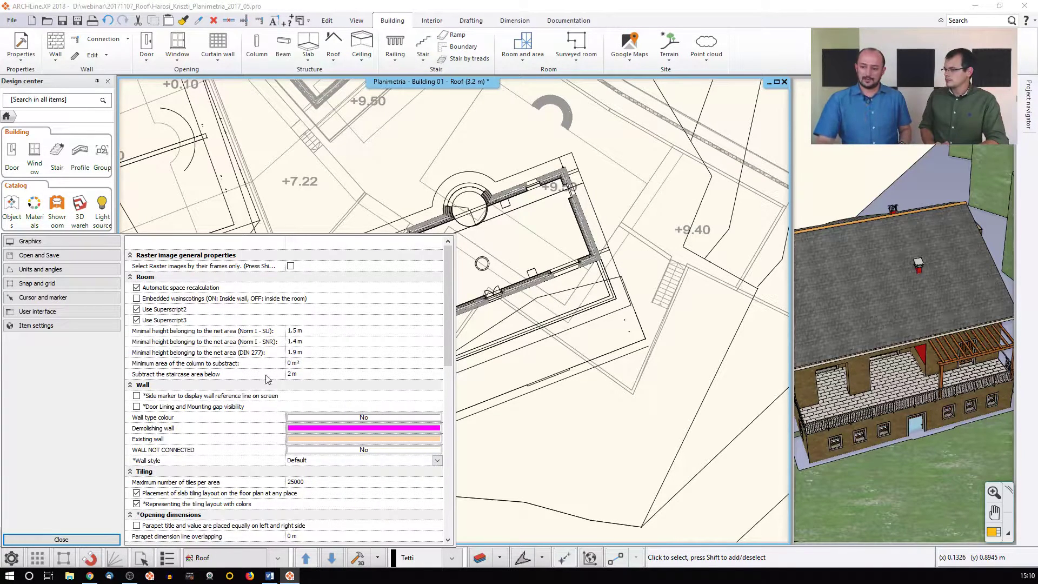
{"action": "left_click", "coordinate": [79, 539]}
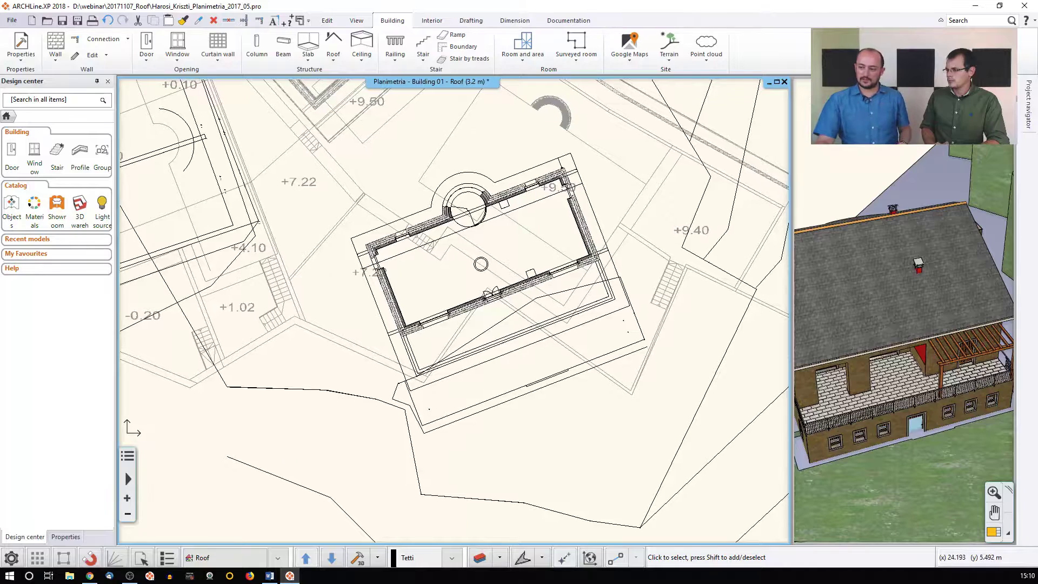
Create a 38.16 m² Living-room in the strip with Room by walls and open its properties
{"action": "left_click", "coordinate": [521, 61]}
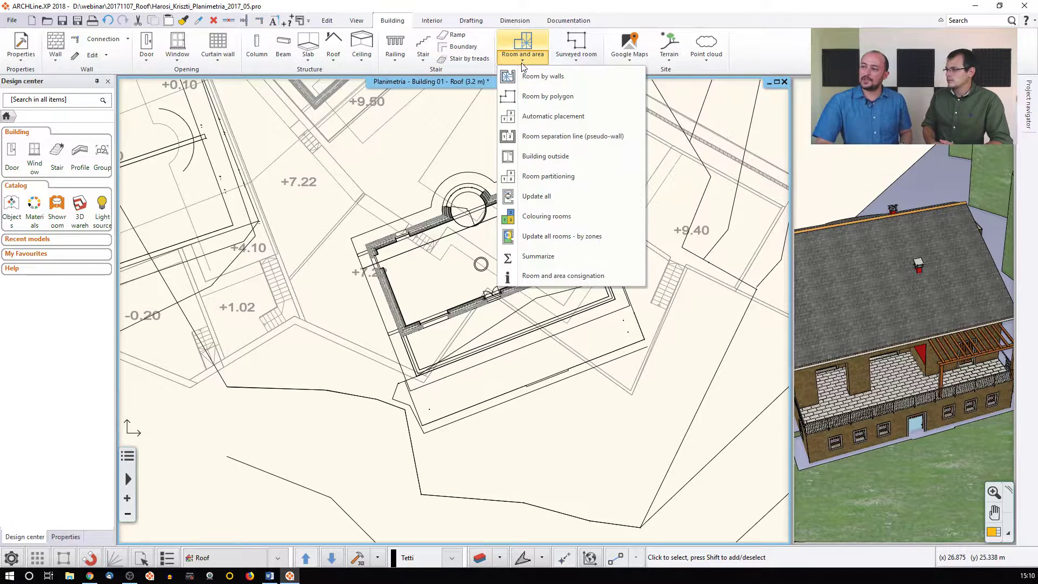
{"action": "left_click", "coordinate": [532, 78]}
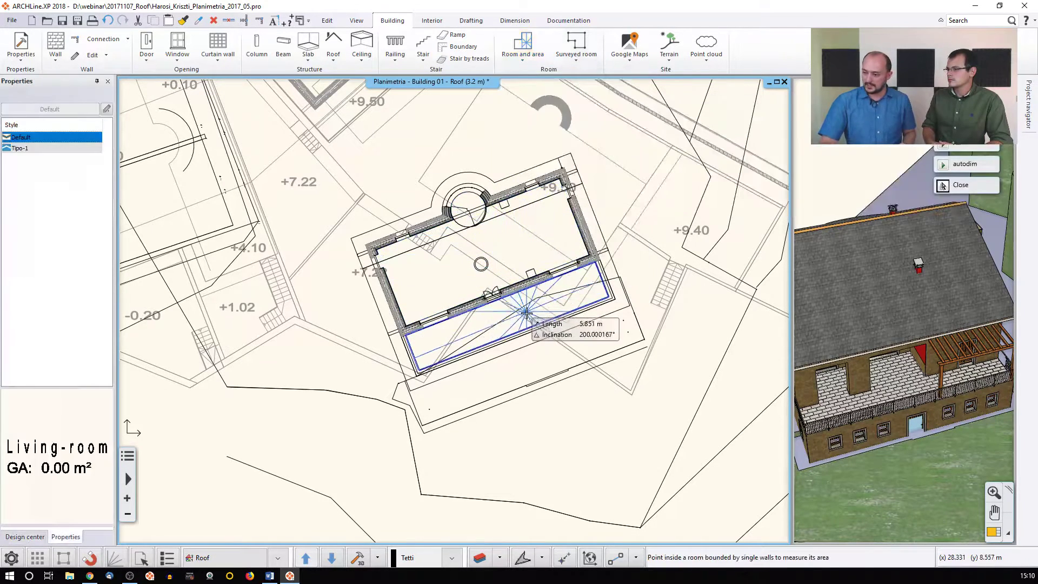
{"action": "scroll", "coordinate": [520, 319], "scroll_direction": "up", "scroll_amount": 3}
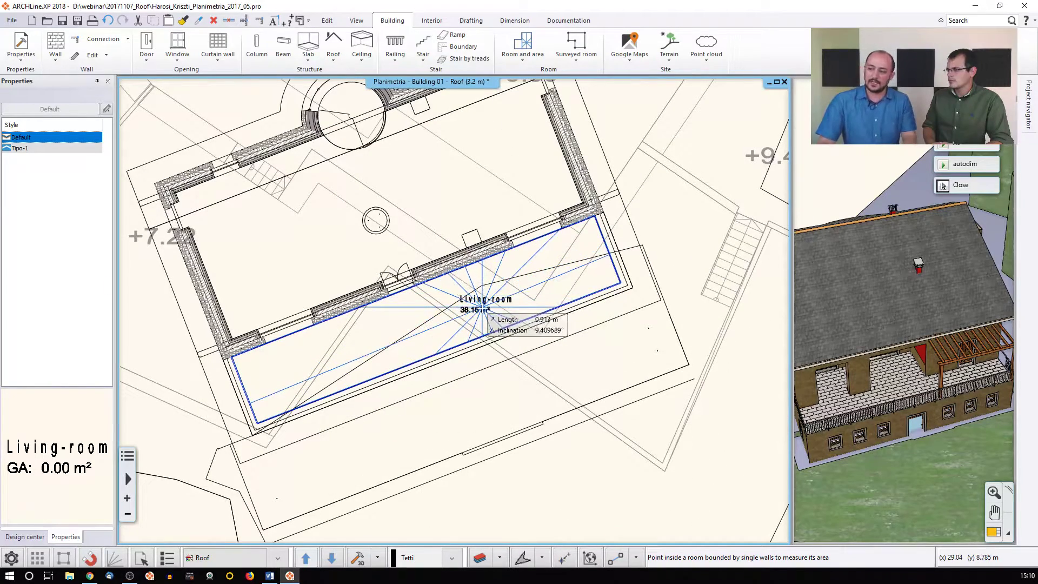
{"action": "left_click", "coordinate": [486, 298]}
{"action": "left_click", "coordinate": [480, 312]}
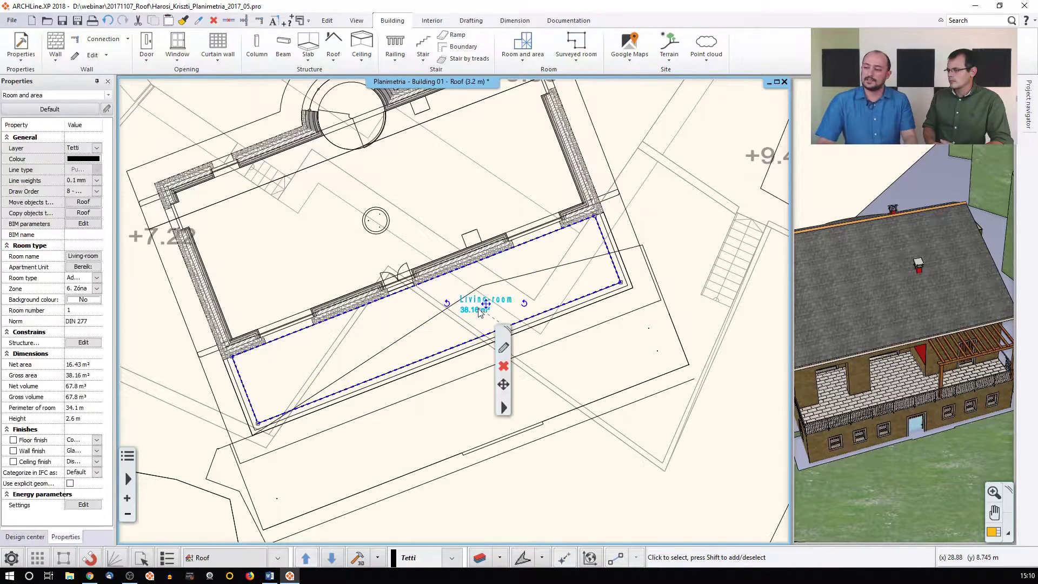
{"action": "left_click", "coordinate": [504, 350]}
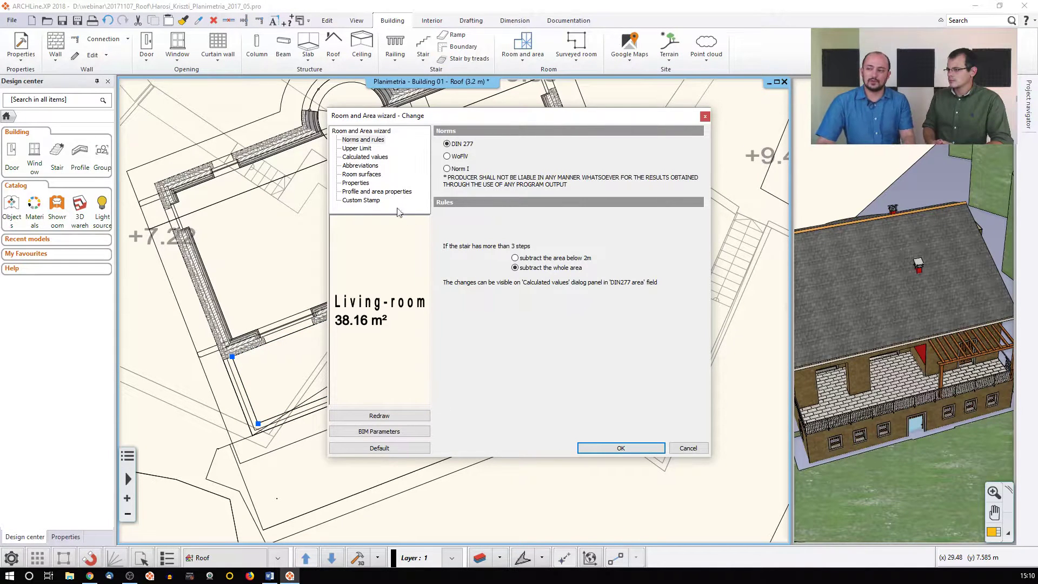
Set the Living-room's net area colour to red under Profile and area properties
{"action": "left_click", "coordinate": [357, 183]}
{"action": "left_click", "coordinate": [366, 192]}
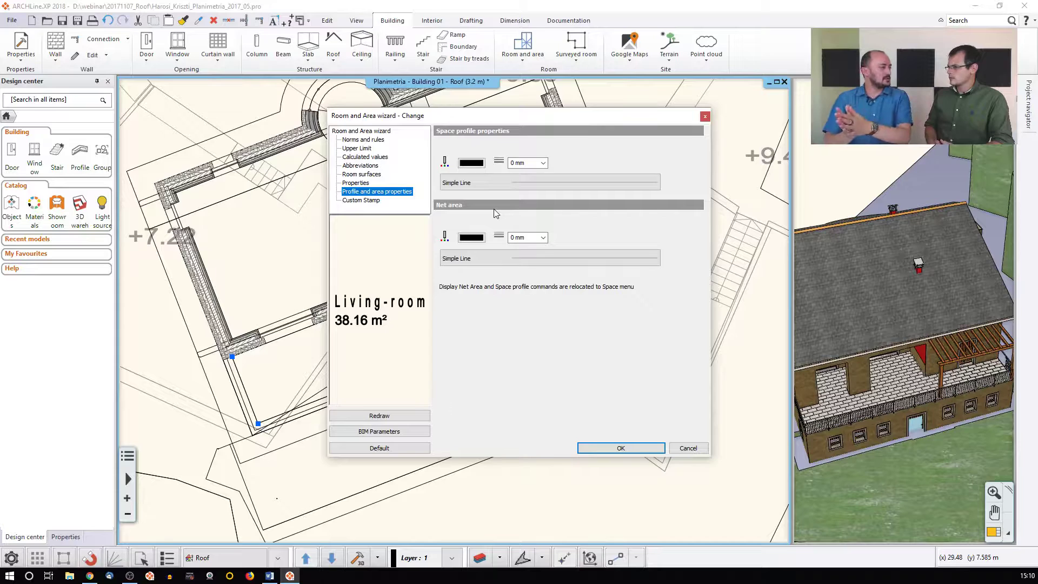
{"action": "left_click", "coordinate": [476, 238]}
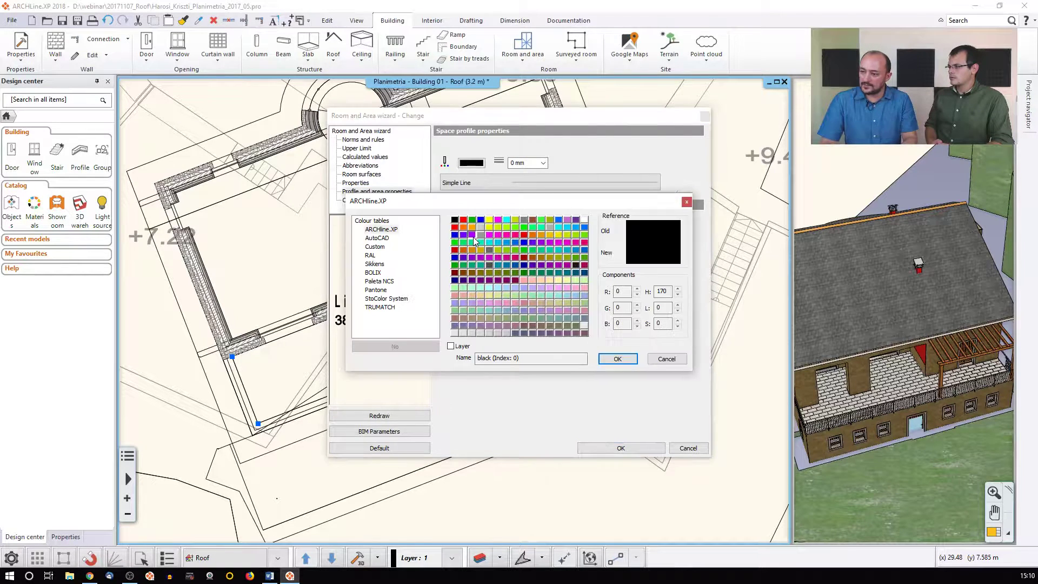
{"action": "left_click", "coordinate": [463, 219]}
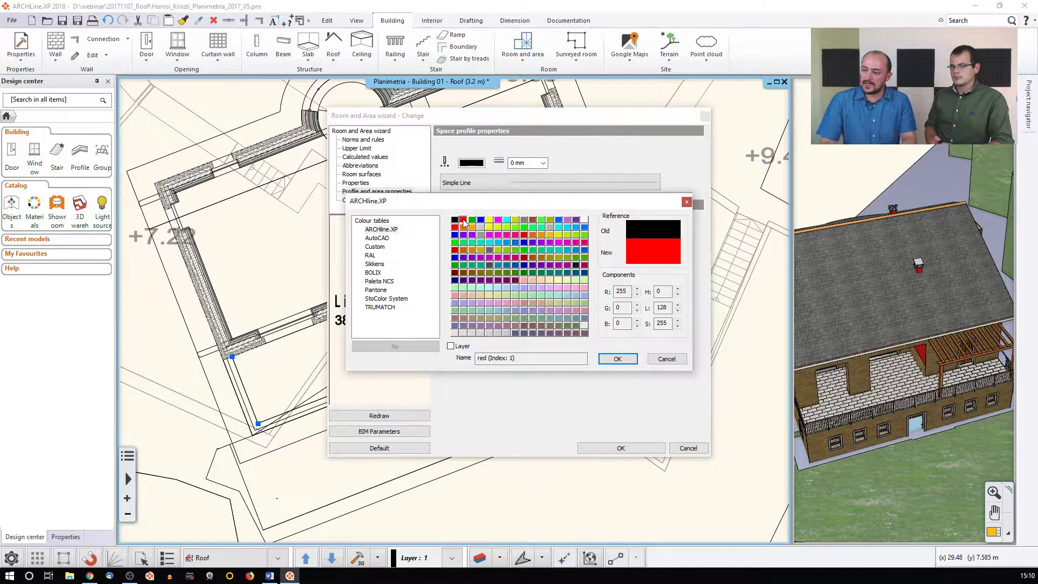
{"action": "left_click", "coordinate": [604, 357]}
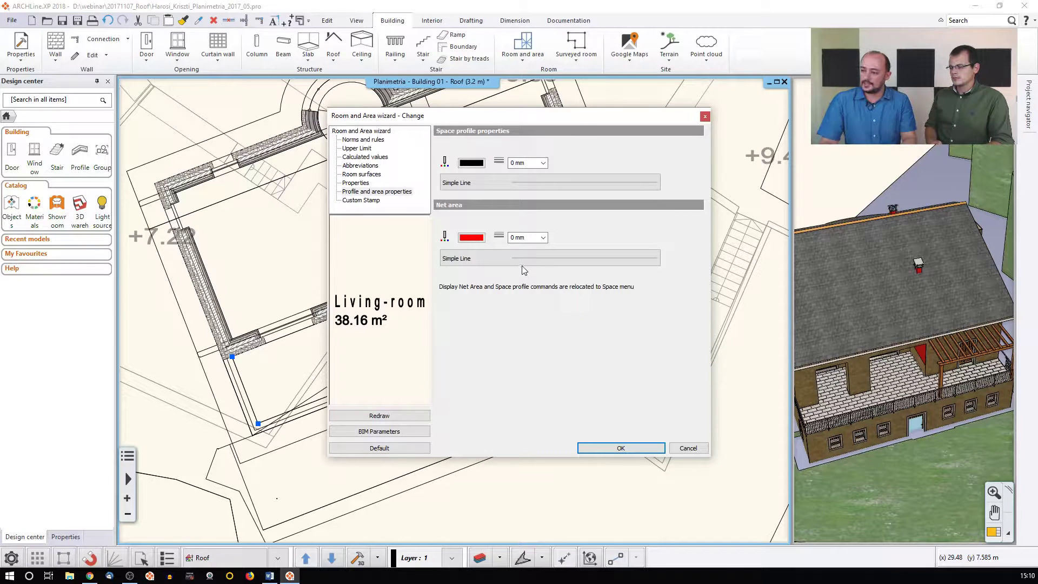
{"action": "left_click", "coordinate": [600, 448]}
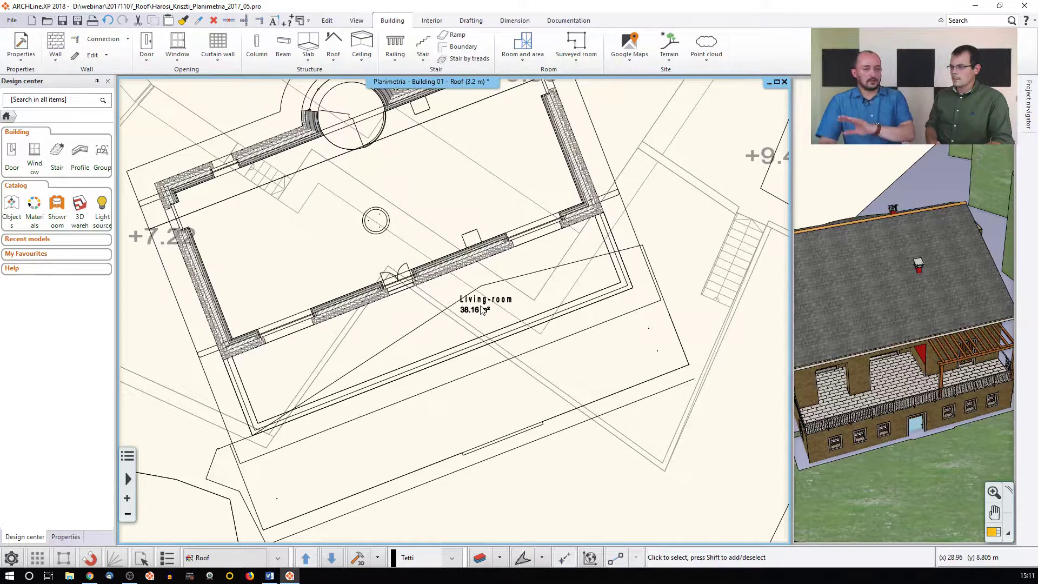
Switch on Net area for the Living-room to show its red 16.43 m² net outline
{"action": "left_click", "coordinate": [483, 310]}
{"action": "left_click", "coordinate": [504, 405]}
{"action": "mouse_move", "coordinate": [554, 316]}
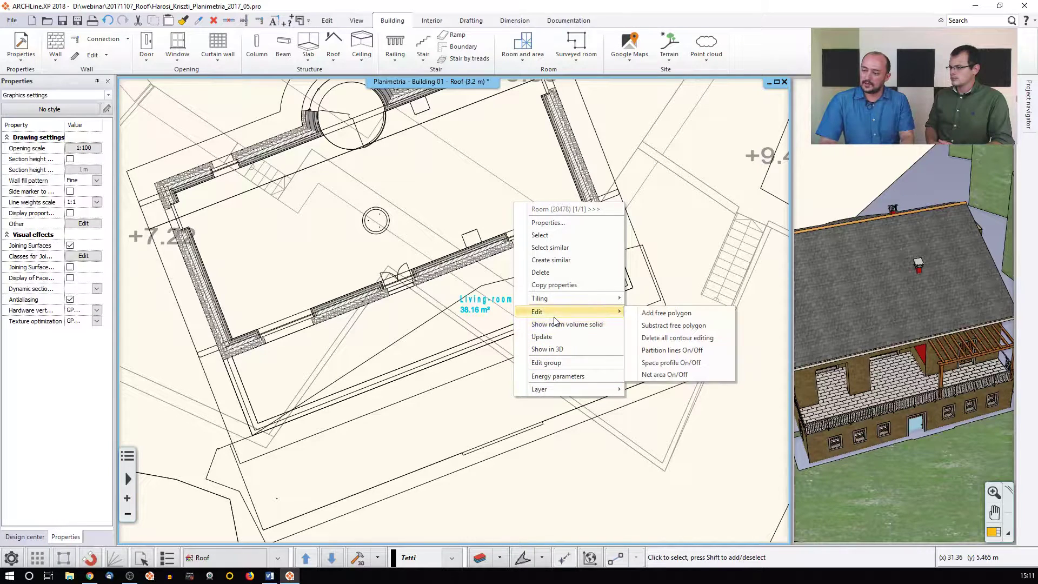
{"action": "left_click", "coordinate": [670, 375]}
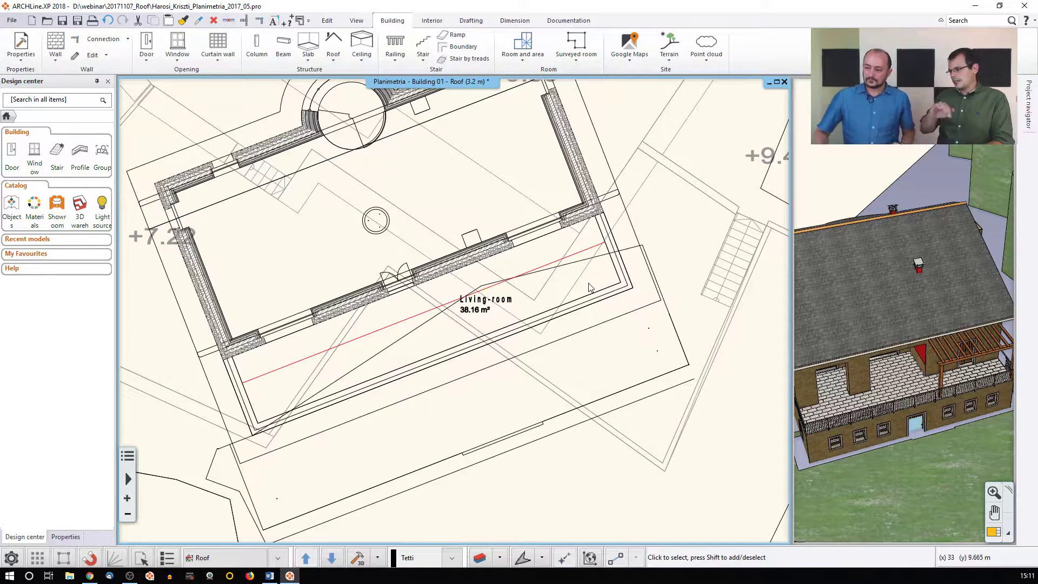
{"action": "left_click", "coordinate": [490, 312]}
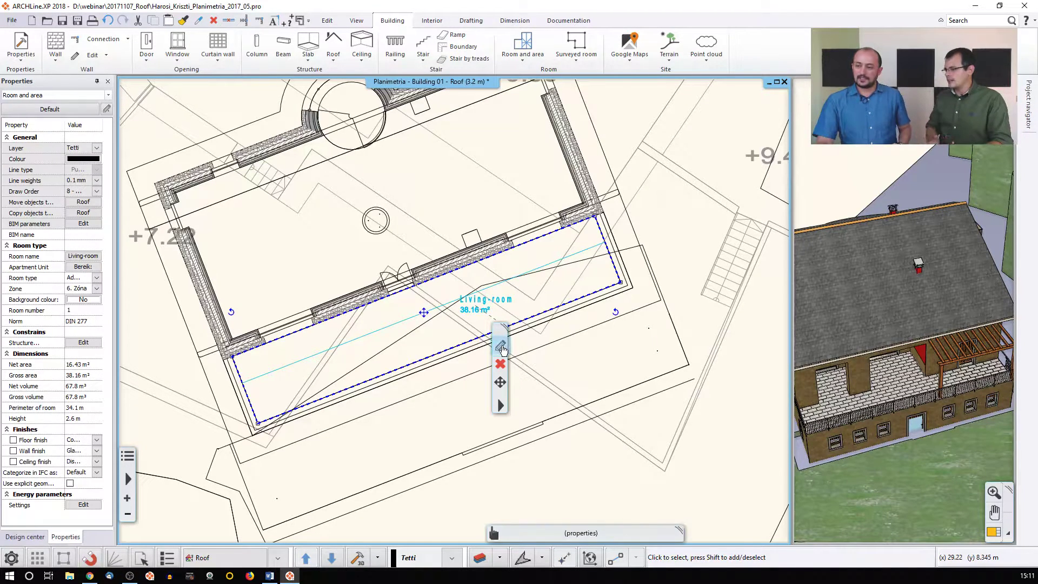
Tick DIN277 area, untick Gross area in Calculated values, and re-place the Living-room label
{"action": "left_click", "coordinate": [500, 345]}
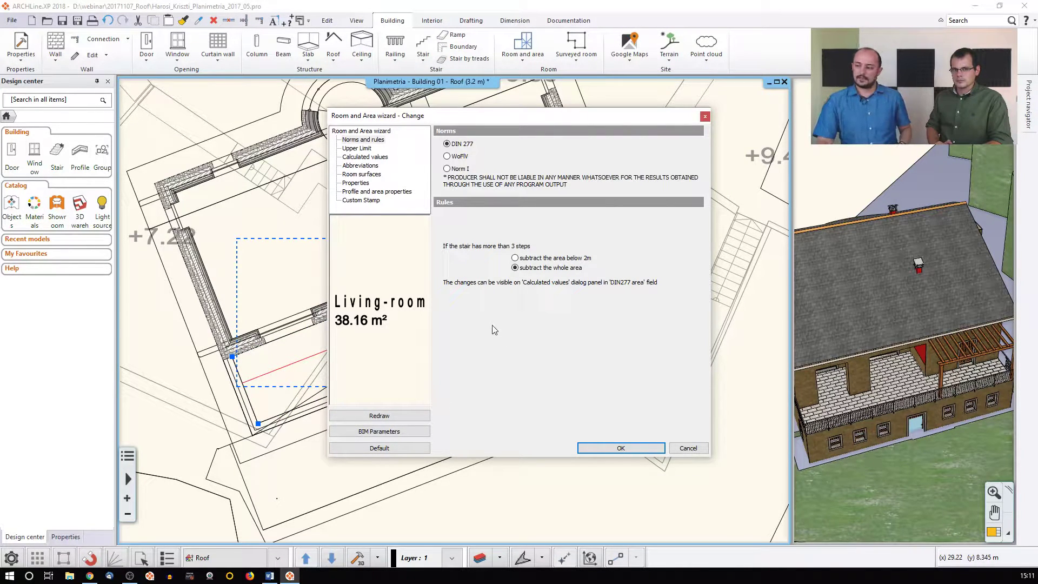
{"action": "left_click", "coordinate": [358, 149]}
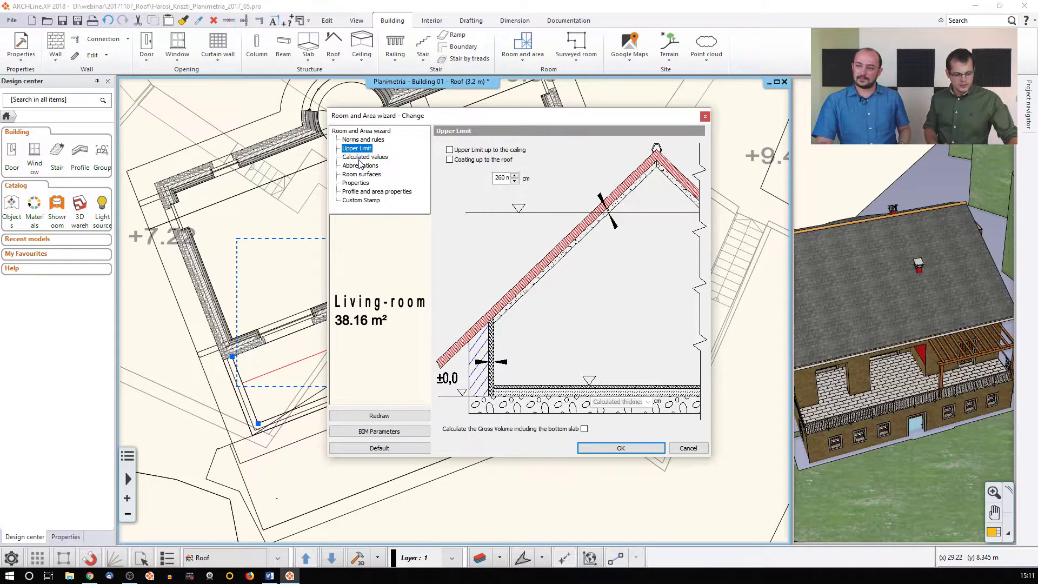
{"action": "left_click", "coordinate": [365, 157]}
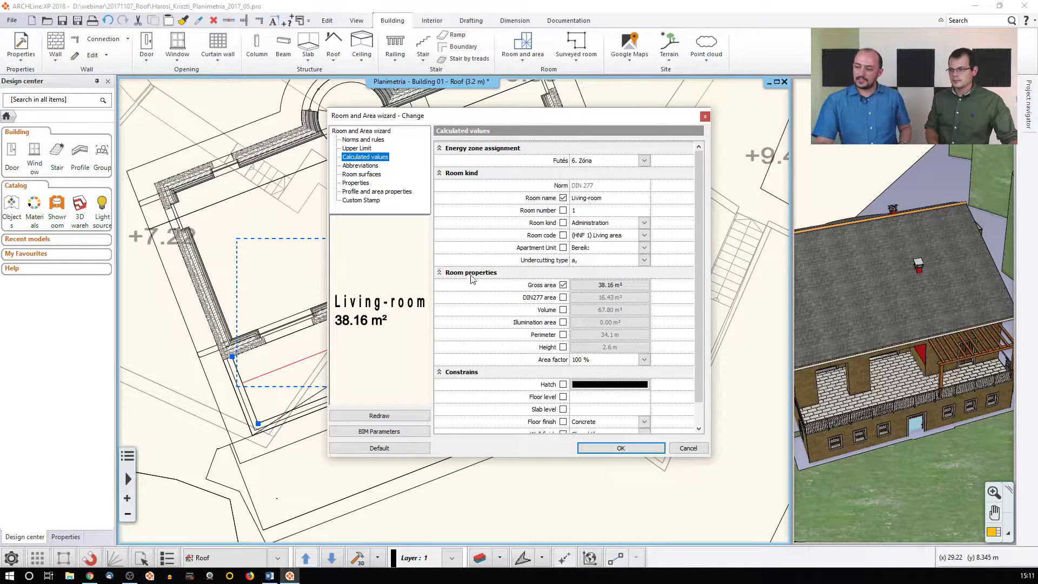
{"action": "left_click", "coordinate": [563, 299]}
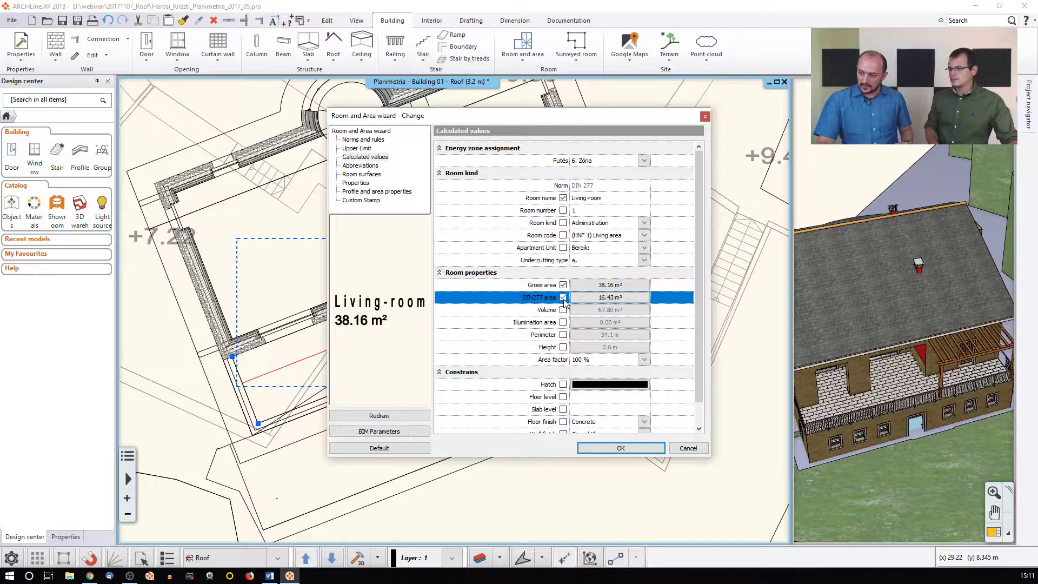
{"action": "left_click", "coordinate": [379, 415]}
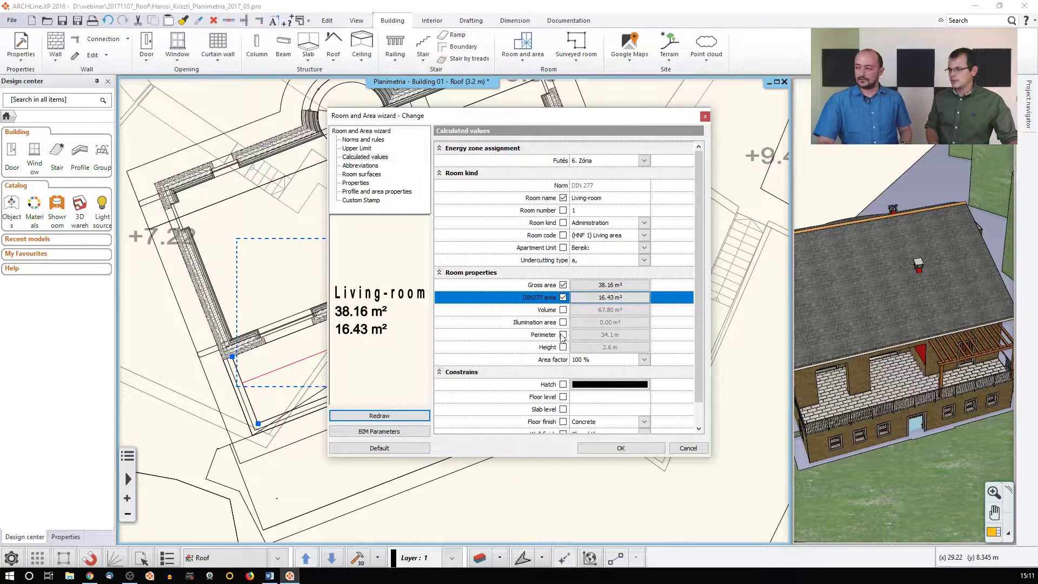
{"action": "left_click", "coordinate": [562, 285]}
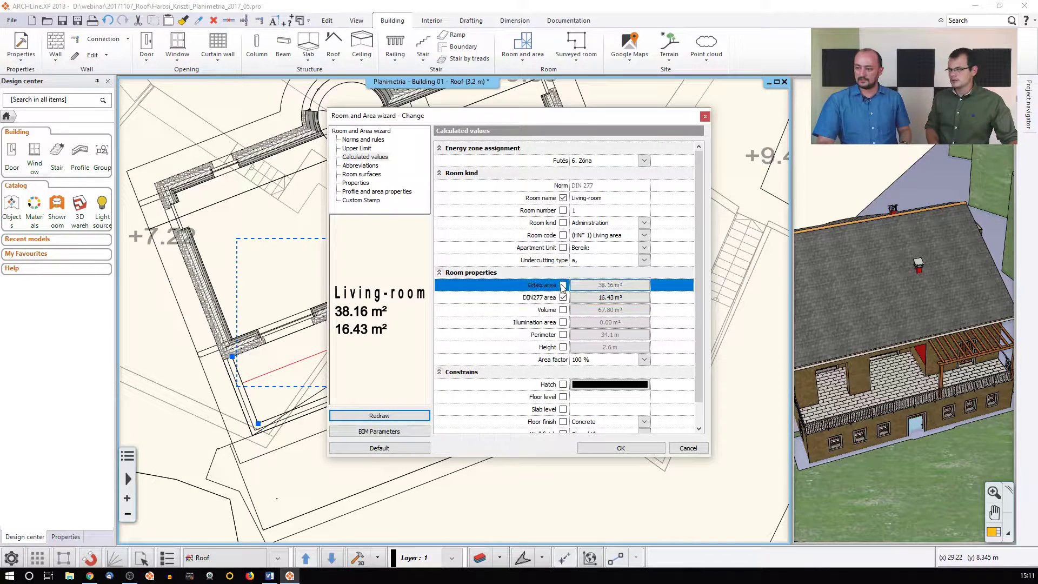
{"action": "left_click", "coordinate": [406, 415]}
{"action": "left_click", "coordinate": [595, 448]}
{"action": "left_click", "coordinate": [468, 337]}
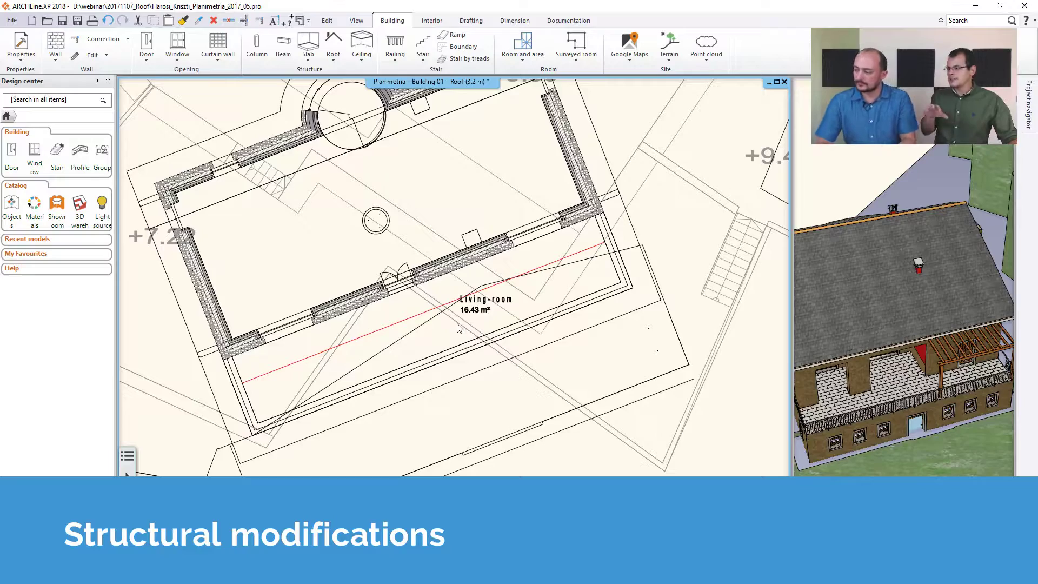
Zoom out and recentre the plan, and orbit the 3D house to face its red side wall
{"action": "scroll", "coordinate": [443, 327], "scroll_direction": "down", "scroll_amount": 5}
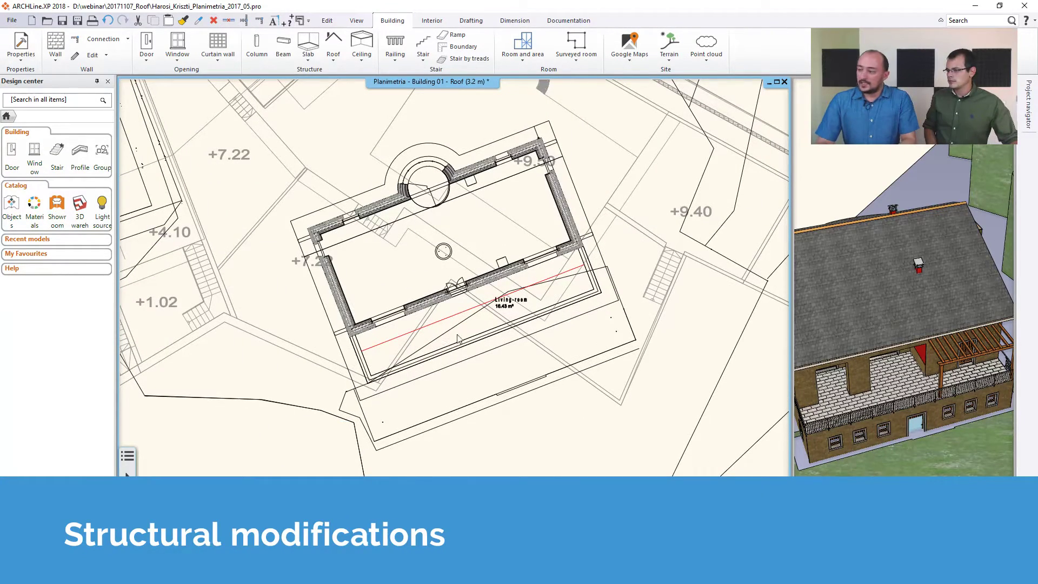
{"action": "scroll", "coordinate": [807, 299], "scroll_direction": "down", "scroll_amount": 1}
{"action": "left_click", "coordinate": [807, 300]}
{"action": "left_click_drag", "start_coordinate": [808, 299], "coordinate": [883, 265]}
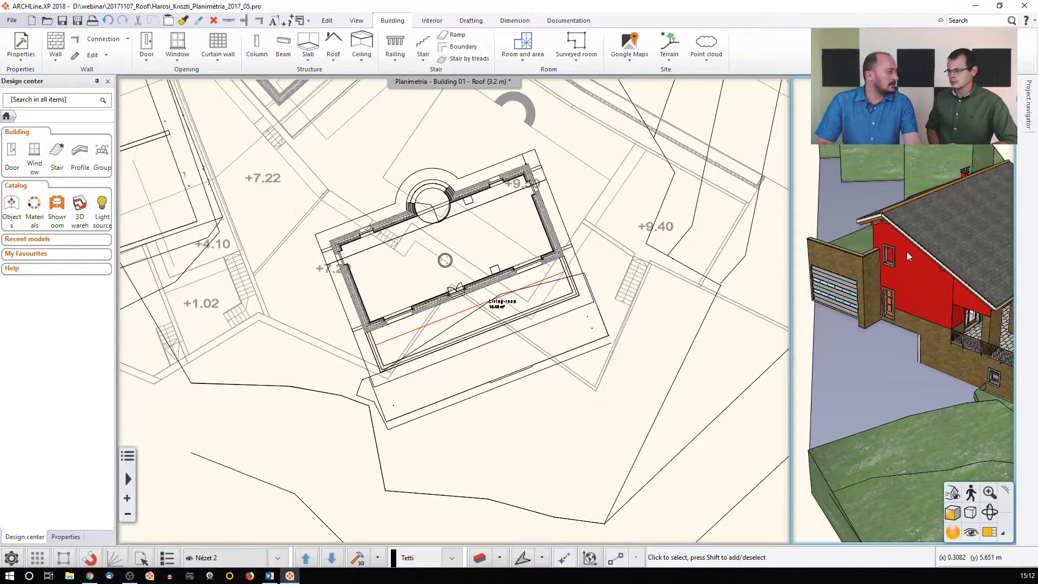
{"action": "scroll", "coordinate": [374, 378], "scroll_direction": "up", "scroll_amount": 1}
{"action": "middle_click_drag", "start_coordinate": [373, 378], "coordinate": [529, 321]}
{"action": "scroll", "coordinate": [529, 324], "scroll_direction": "down", "scroll_amount": 3}
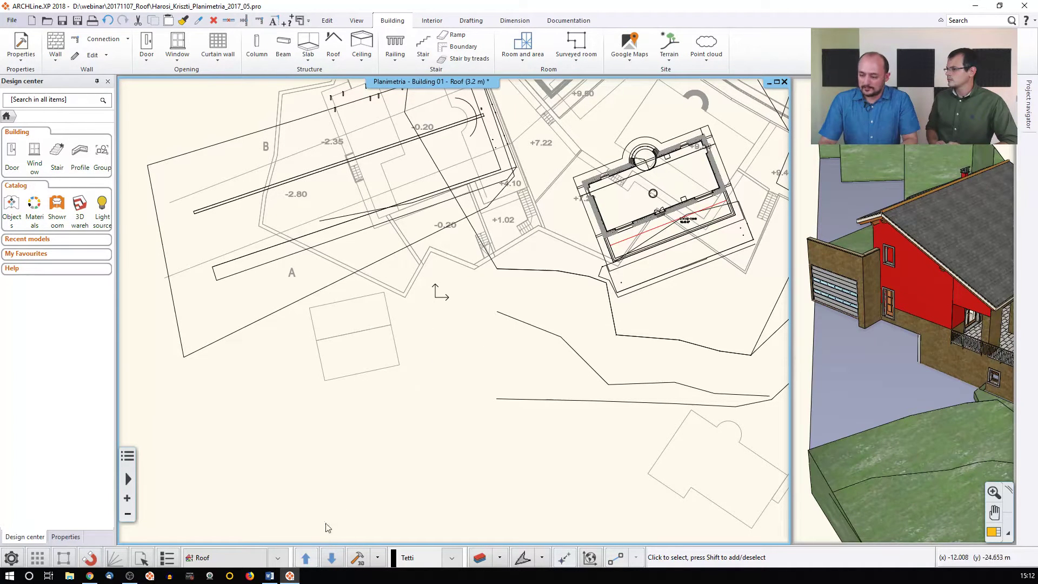
Switch the active building to Surrounding through the level's List of buildings
{"action": "left_click", "coordinate": [278, 558]}
{"action": "left_click", "coordinate": [238, 558]}
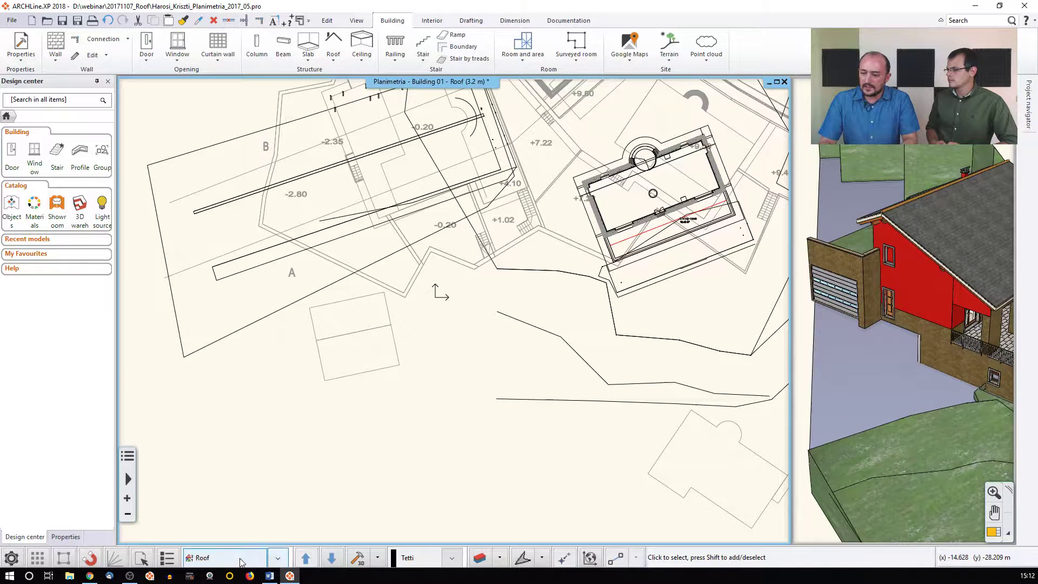
{"action": "right_click", "coordinate": [239, 559]}
{"action": "left_click", "coordinate": [548, 159]}
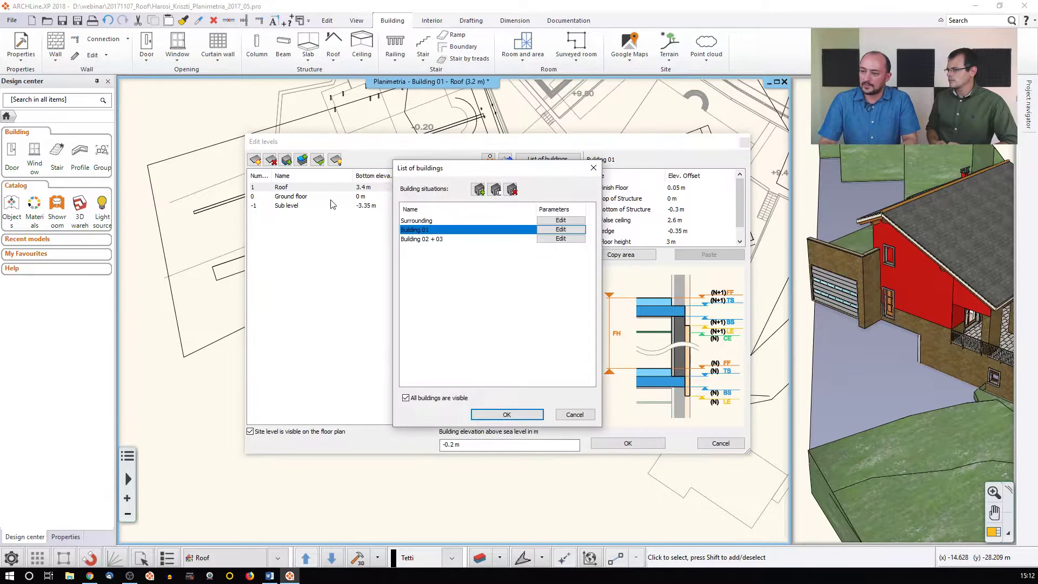
{"action": "left_click", "coordinate": [410, 221]}
{"action": "left_click", "coordinate": [510, 414]}
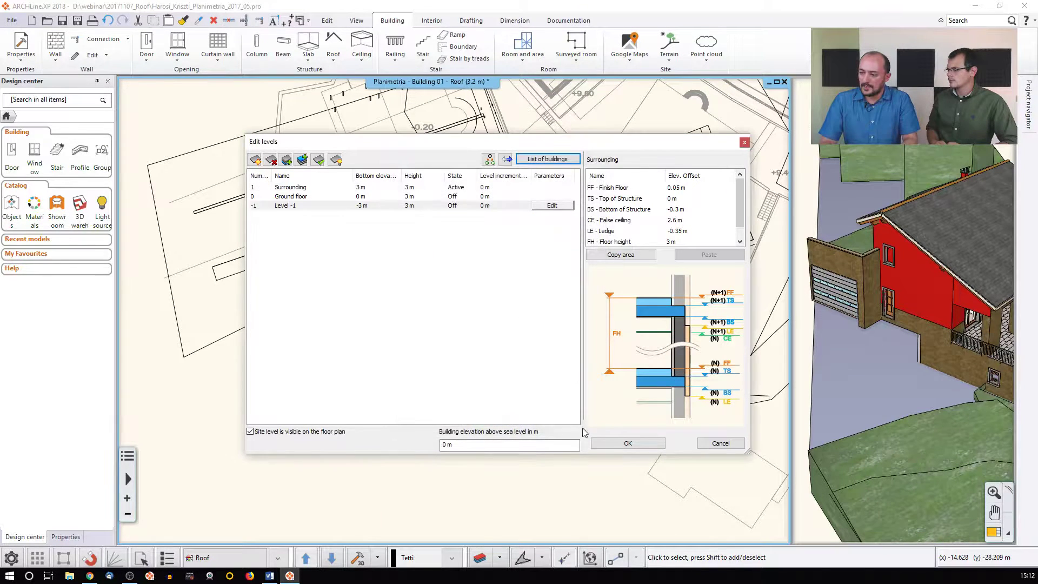
{"action": "left_click", "coordinate": [627, 443]}
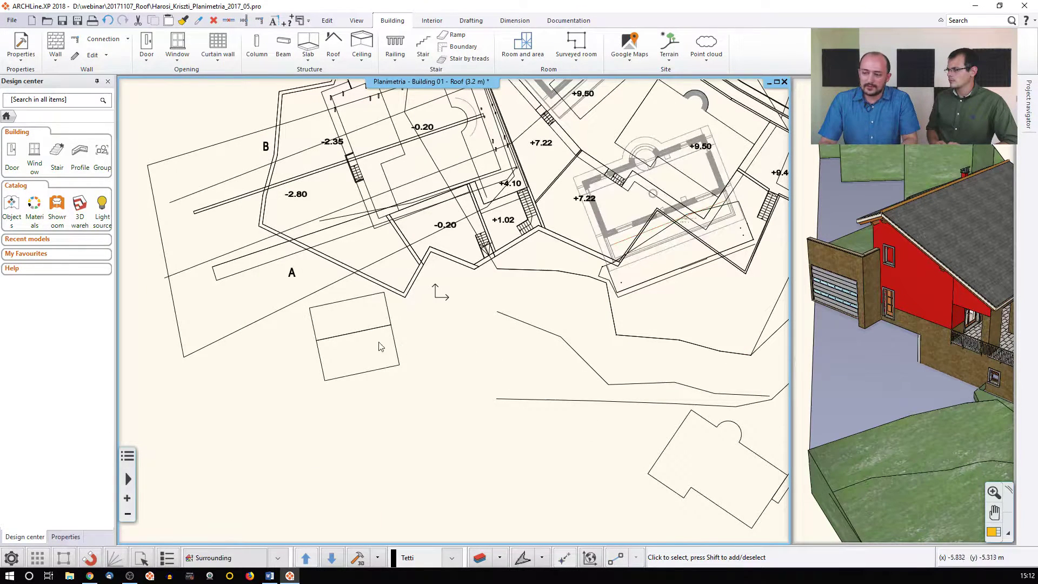
Select the small gabled roof, show it alone in 3D, and open its Automatic roof settings
{"action": "left_click", "coordinate": [365, 331]}
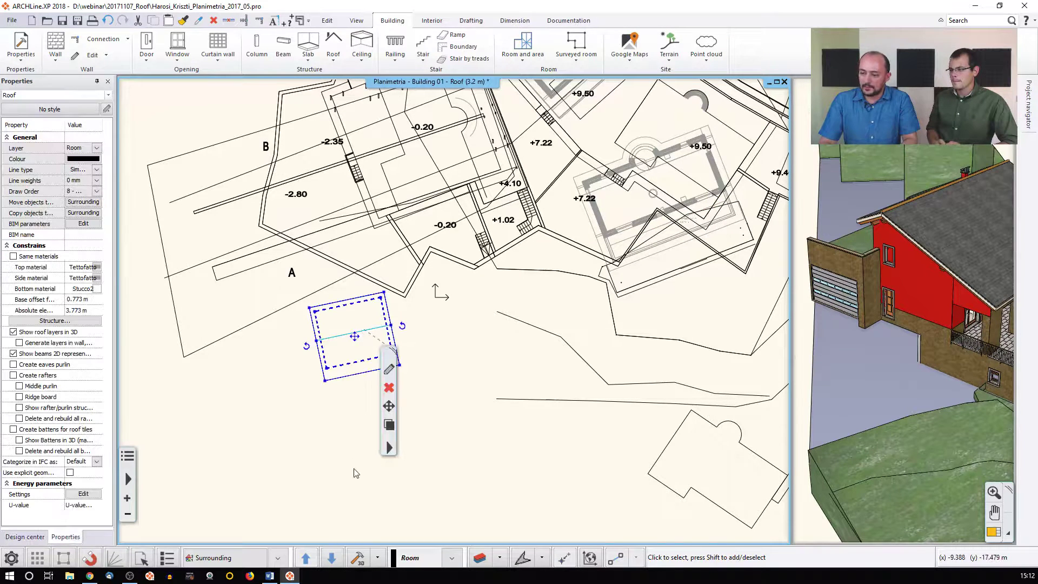
{"action": "left_click", "coordinate": [354, 561]}
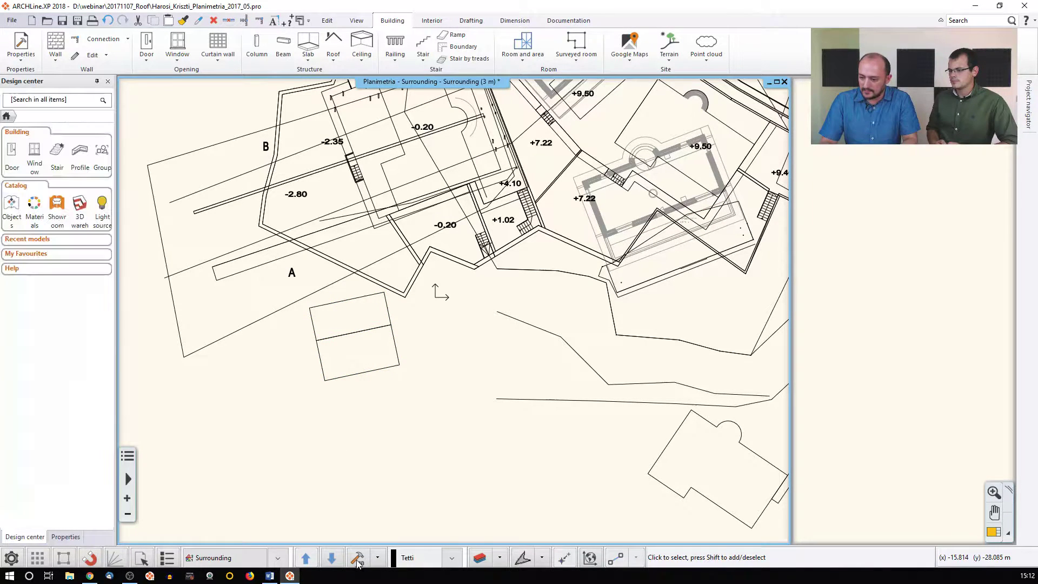
{"action": "left_click", "coordinate": [807, 381]}
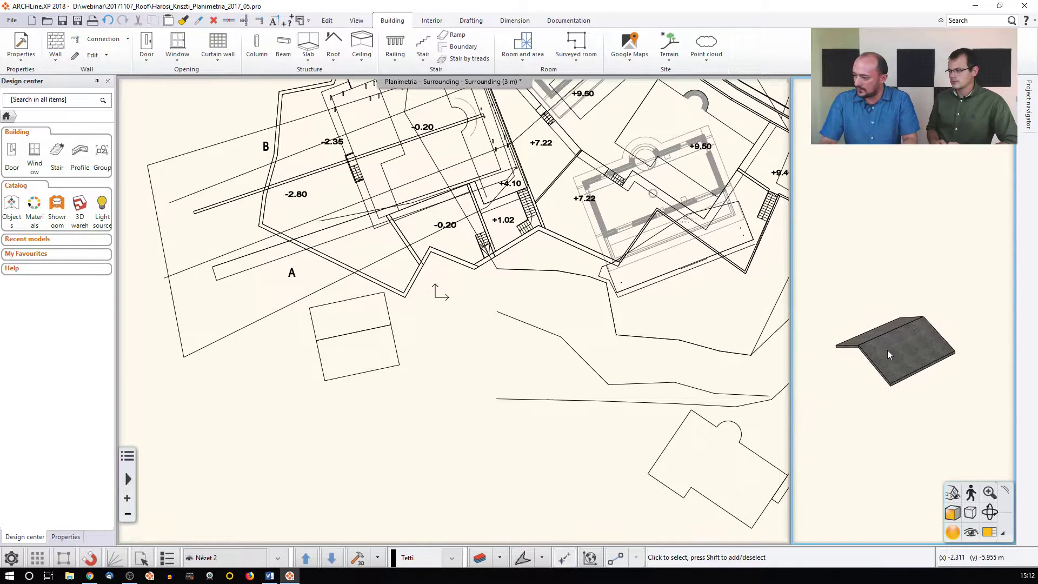
{"action": "scroll", "coordinate": [890, 351], "scroll_direction": "up", "scroll_amount": 3}
{"action": "left_click", "coordinate": [351, 340]}
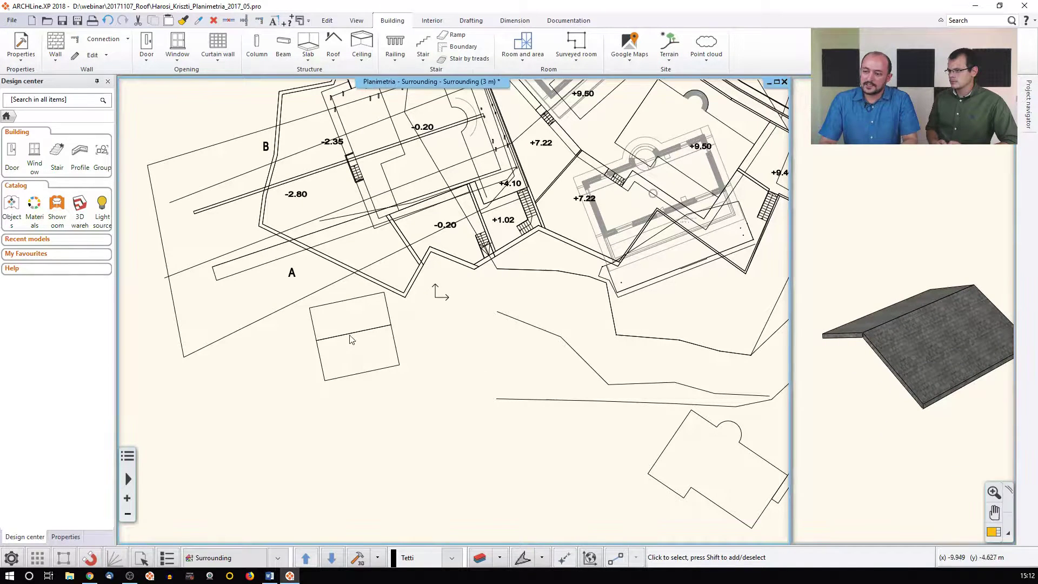
{"action": "left_click", "coordinate": [351, 339]}
{"action": "left_click", "coordinate": [376, 378]}
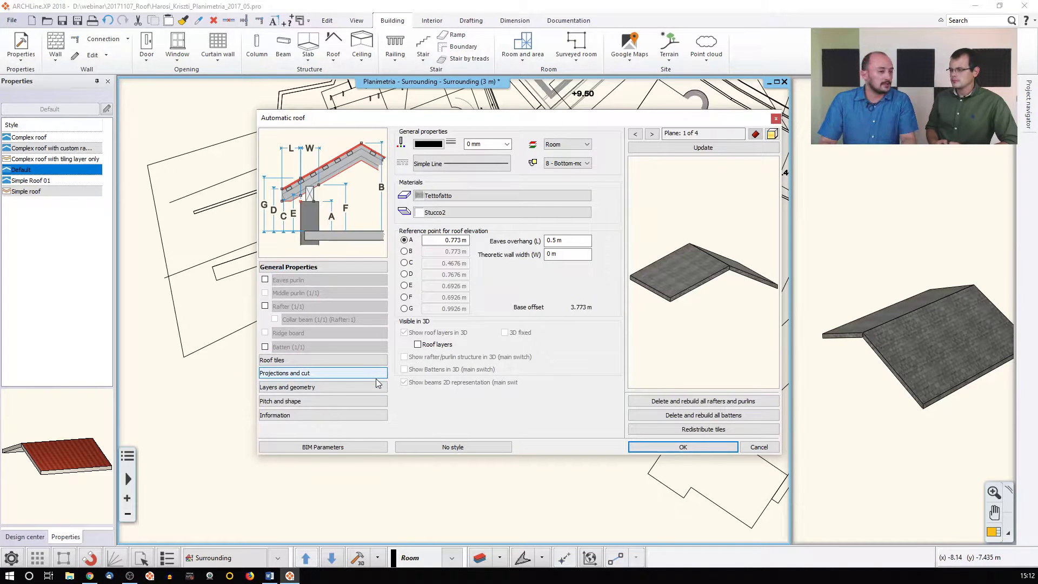
Try the Simple roof style, then apply Complex roof with tiling layer only
{"action": "left_click", "coordinate": [456, 446]}
{"action": "left_click", "coordinate": [748, 172]}
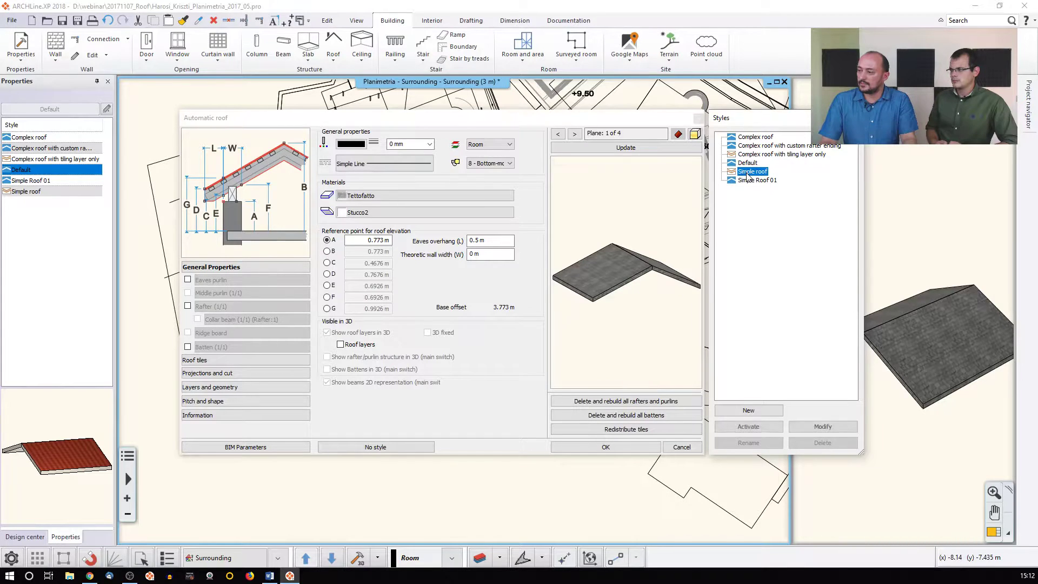
{"action": "double_click", "coordinate": [748, 174]}
{"action": "left_click", "coordinate": [613, 148]}
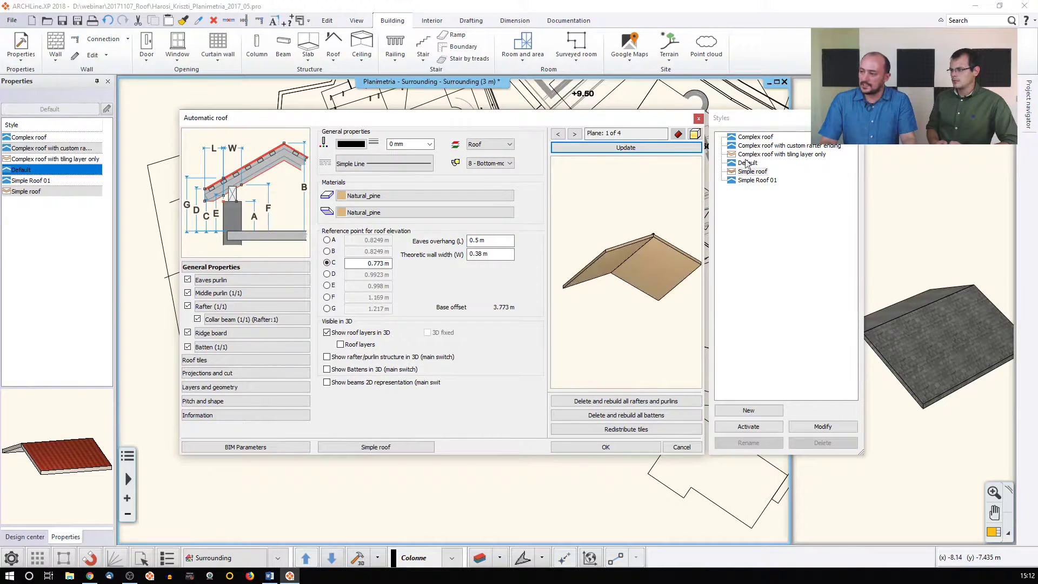
{"action": "double_click", "coordinate": [761, 155]}
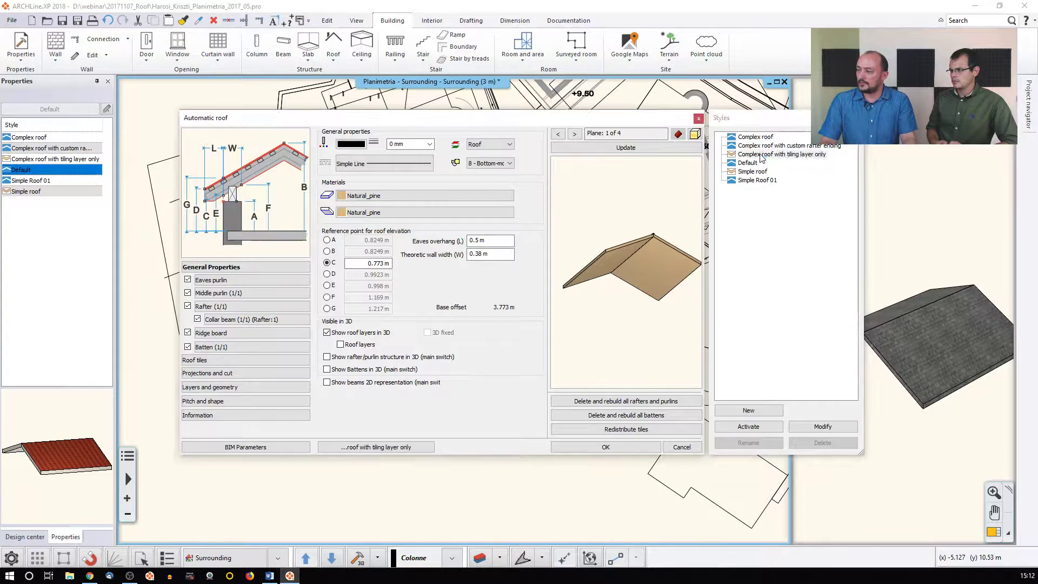
{"action": "left_click", "coordinate": [653, 149]}
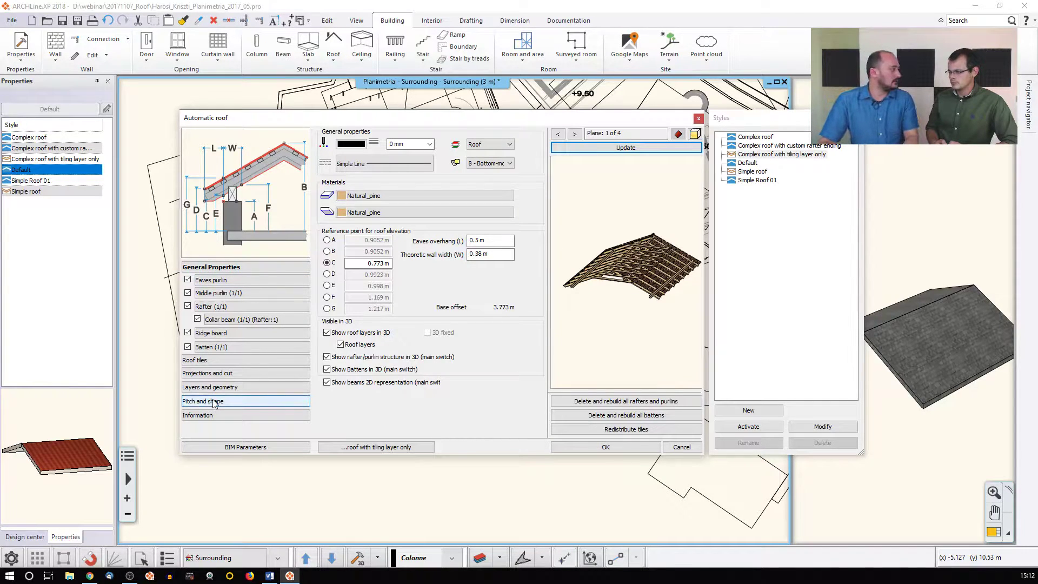
Remove the collar beams, ridge board and middle purlin, keep the eaves purlin, and update
{"action": "left_click", "coordinate": [198, 320]}
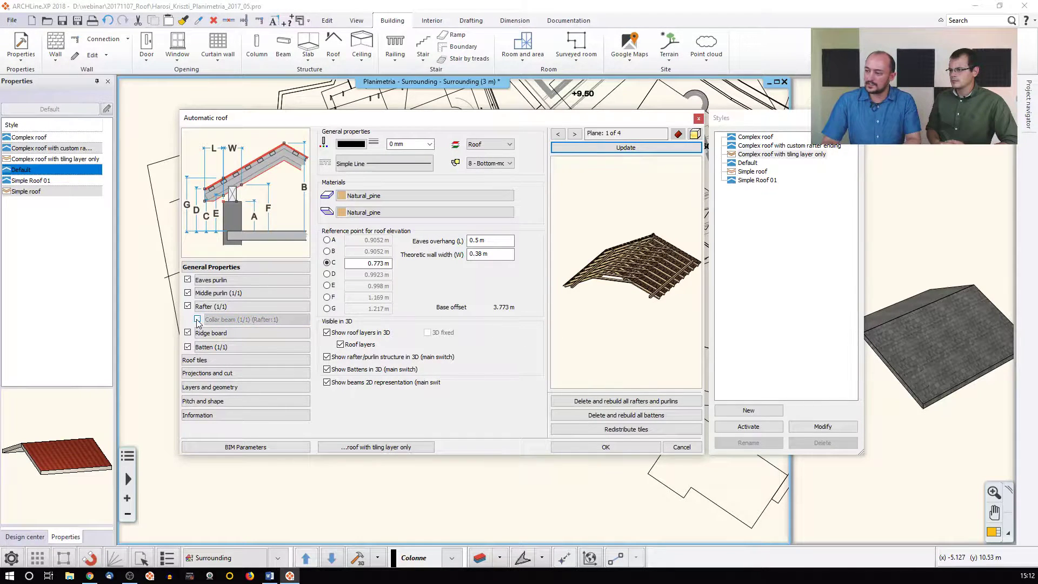
{"action": "left_click", "coordinate": [615, 148]}
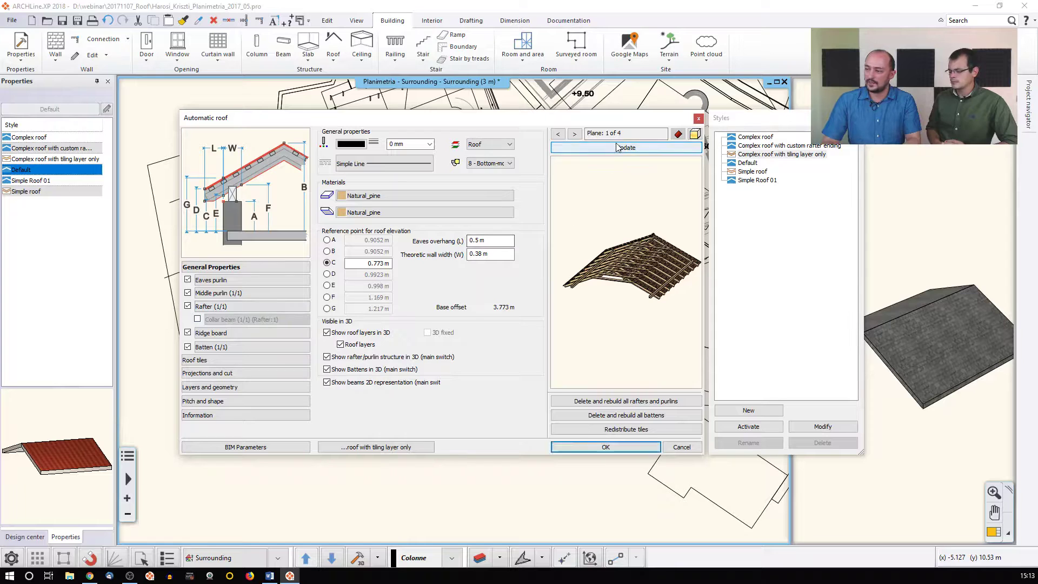
{"action": "left_click_drag", "start_coordinate": [621, 220], "coordinate": [594, 228]}
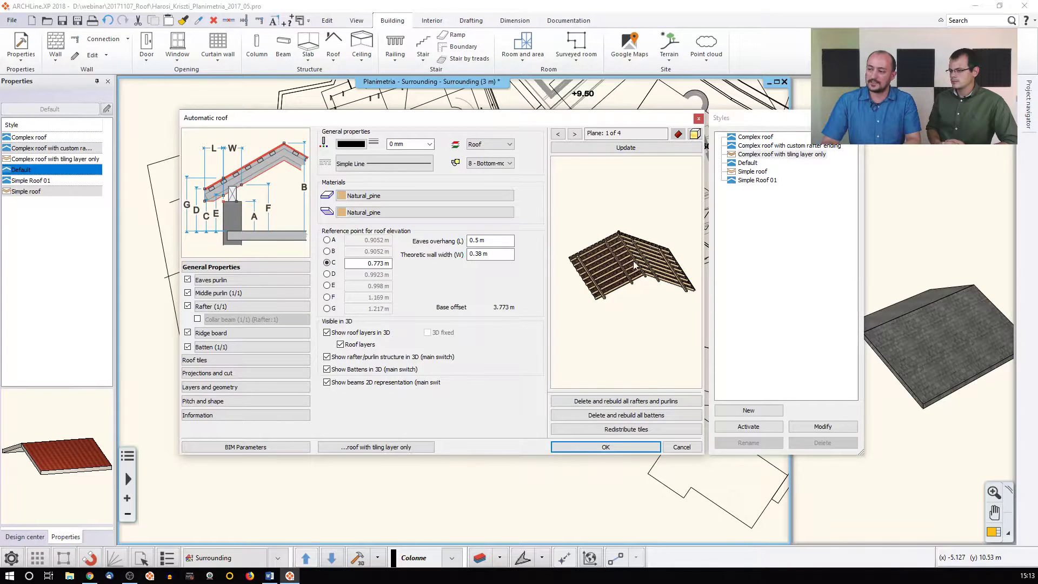
{"action": "left_click", "coordinate": [188, 333]}
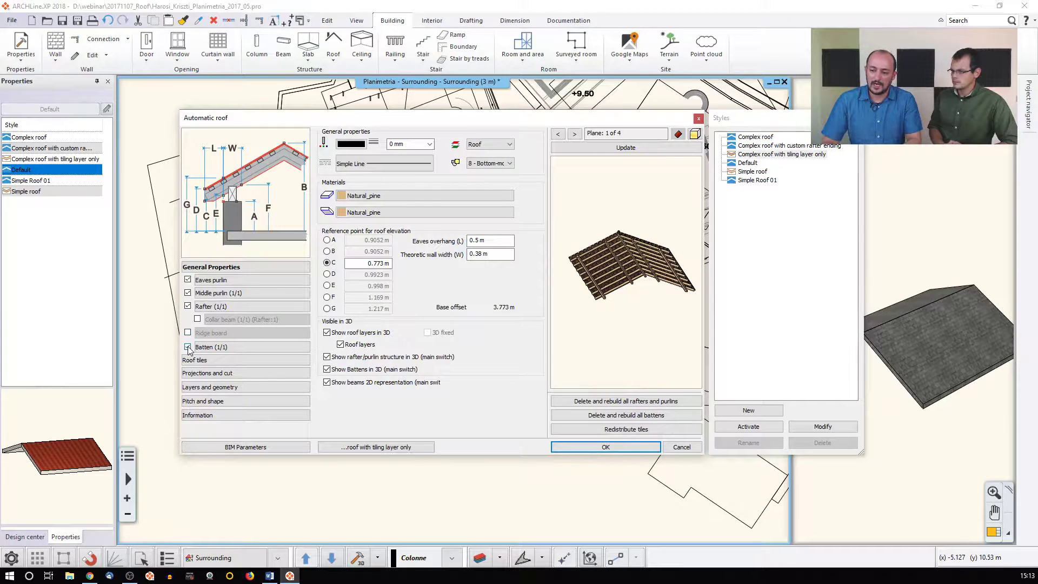
{"action": "left_click", "coordinate": [188, 293]}
{"action": "left_click", "coordinate": [188, 279]}
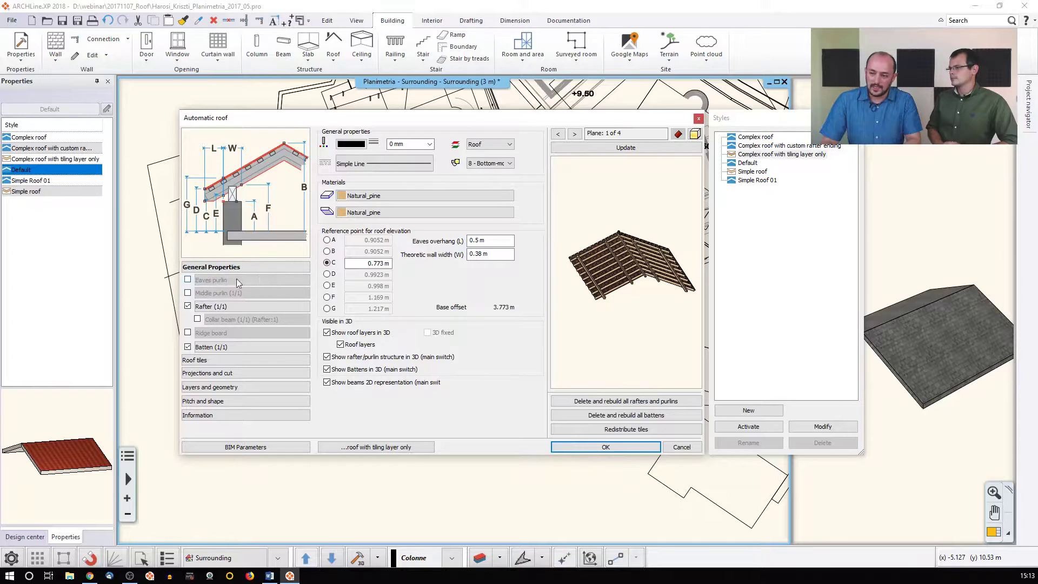
{"action": "left_click", "coordinate": [603, 148]}
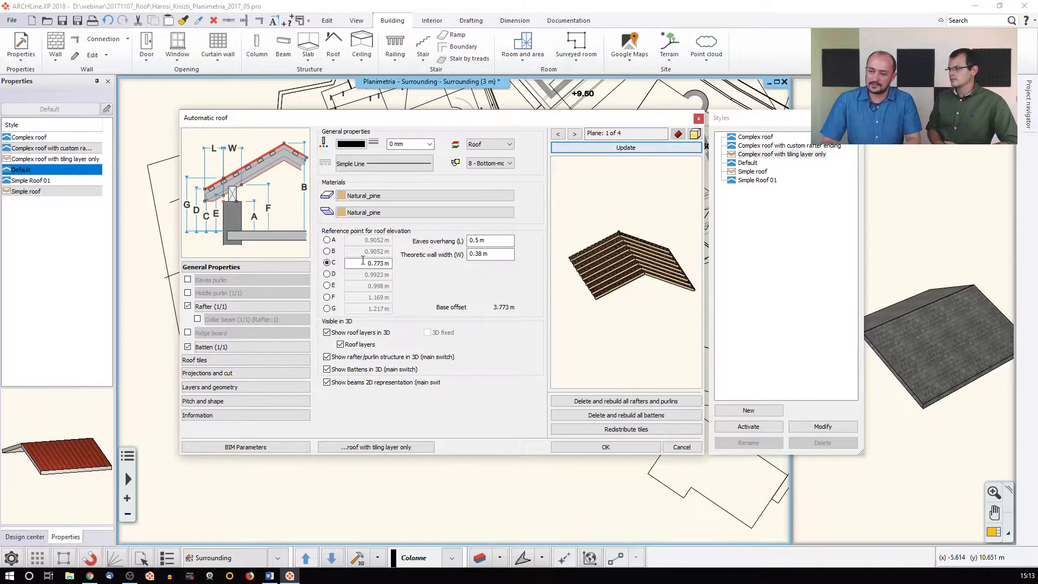
{"action": "left_click", "coordinate": [188, 279]}
{"action": "left_click", "coordinate": [589, 148]}
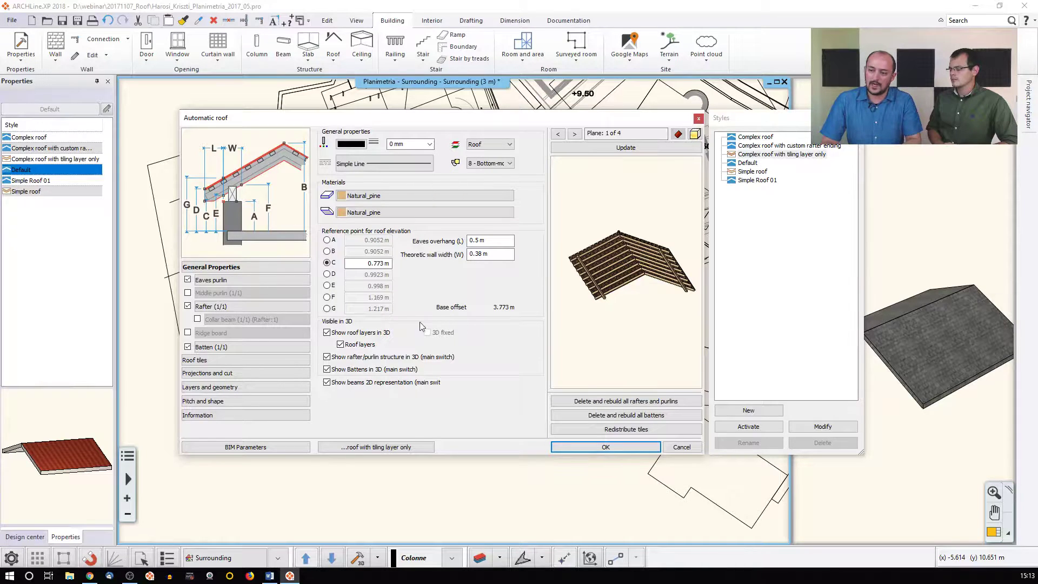
{"action": "left_click", "coordinate": [232, 307]}
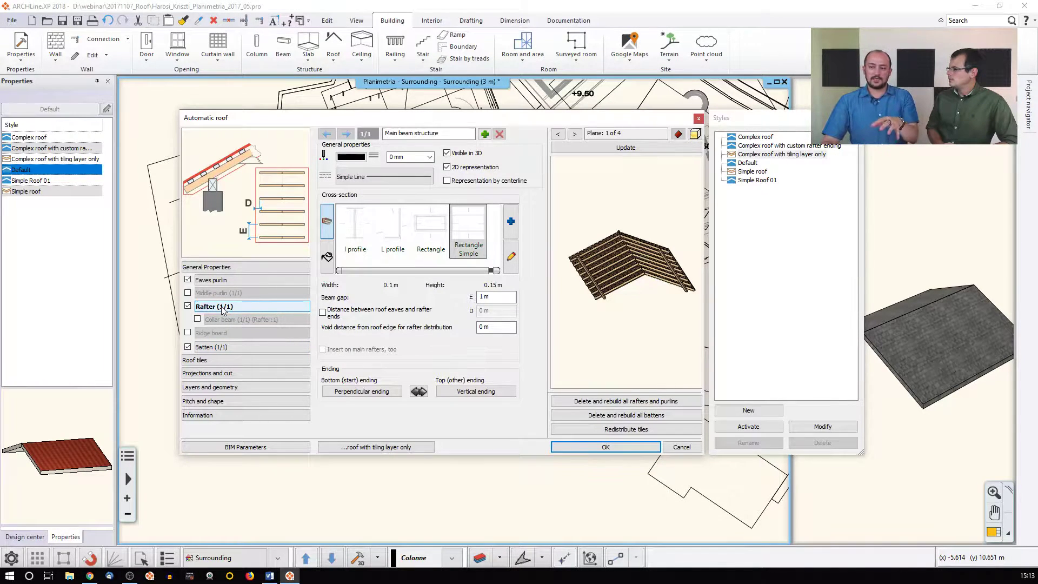
Set the rafter beam gap to 2,4 m after trying 0,6, and update the preview
{"action": "left_click", "coordinate": [220, 347]}
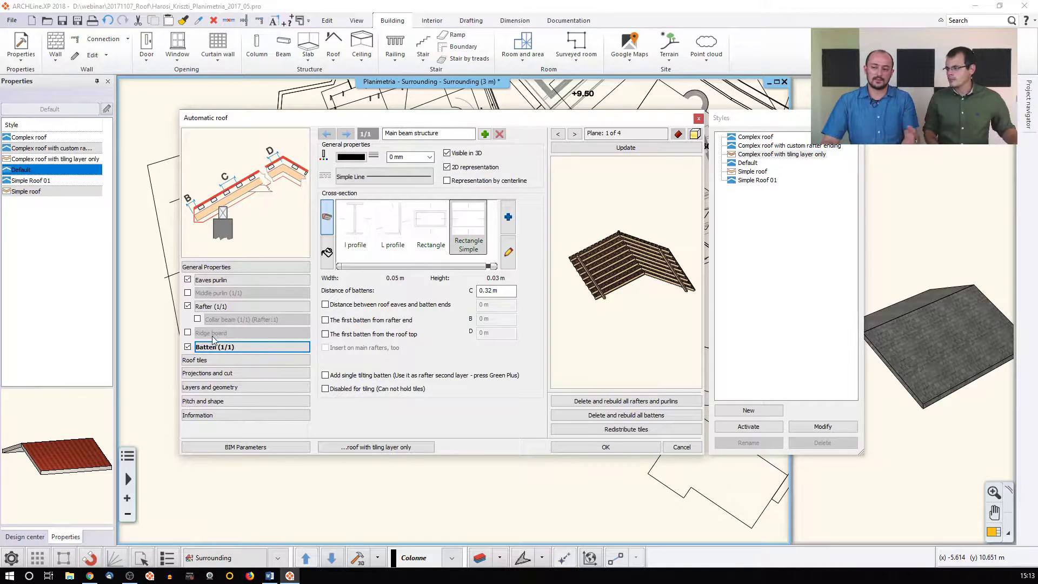
{"action": "left_click", "coordinate": [218, 308]}
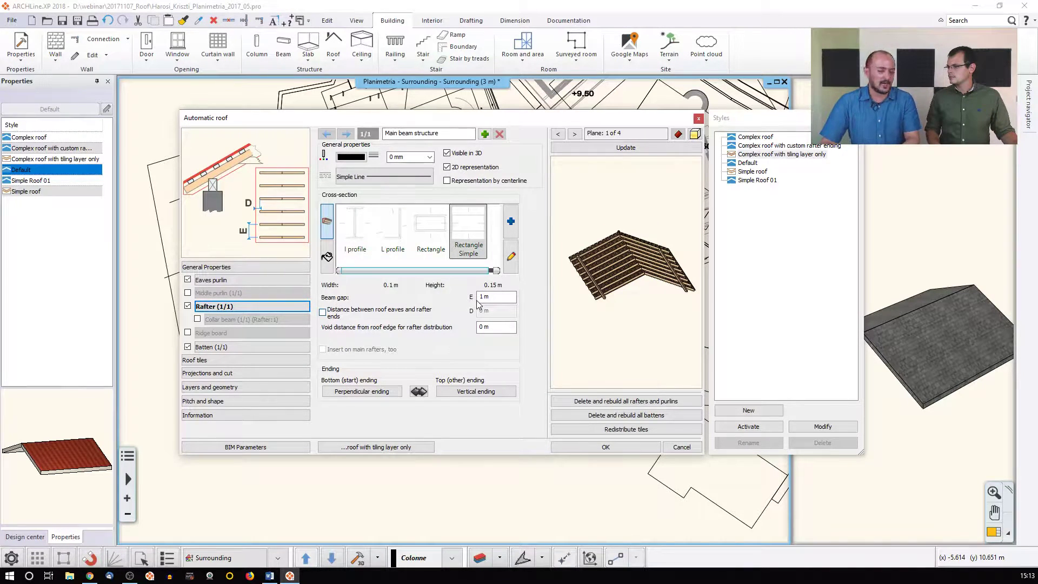
{"action": "double_click", "coordinate": [496, 298]}
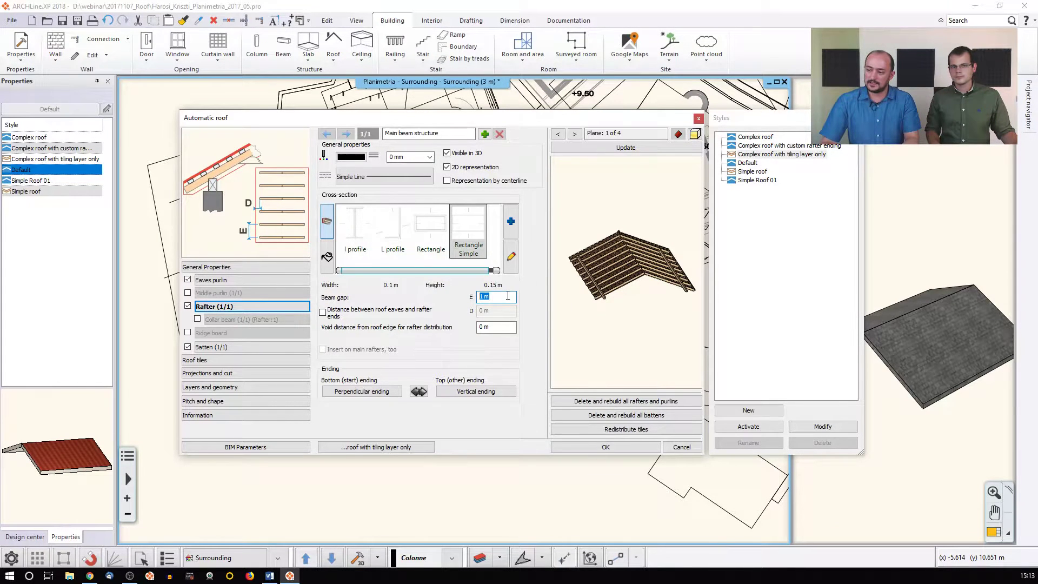
{"action": "type", "text": "0,6"}
{"action": "left_click", "coordinate": [622, 149]}
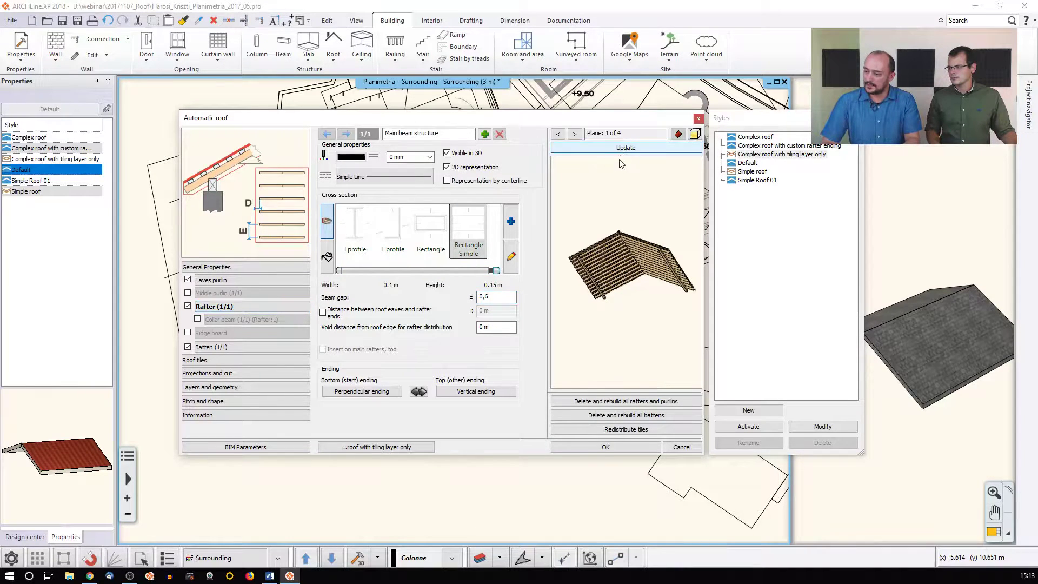
{"action": "double_click", "coordinate": [487, 296]}
{"action": "type", "text": "2,4"}
{"action": "left_click", "coordinate": [608, 148]}
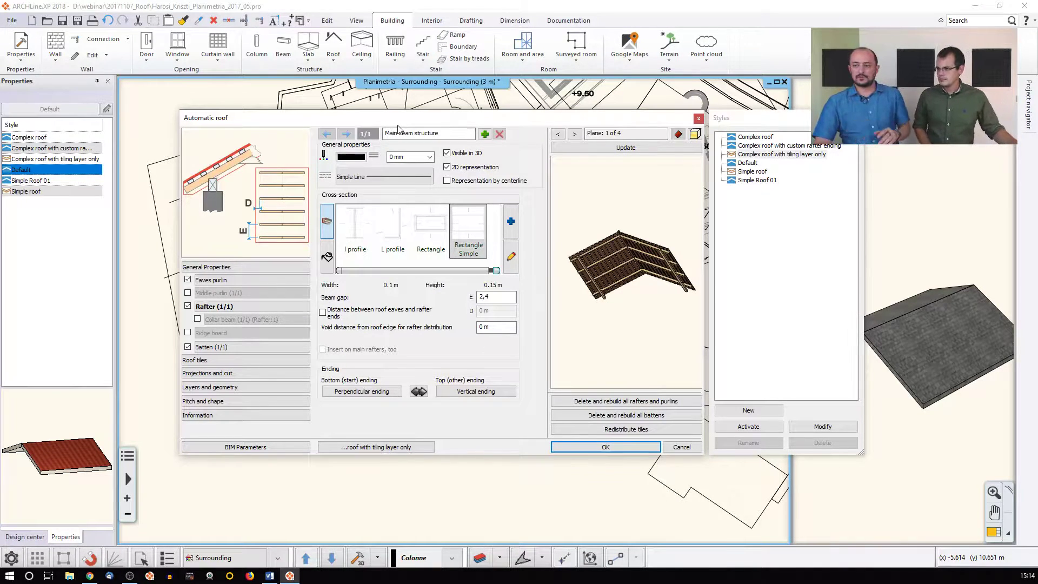
Add a second rafter set with a 0,6 m beam gap and update the preview
{"action": "left_click", "coordinate": [484, 134]}
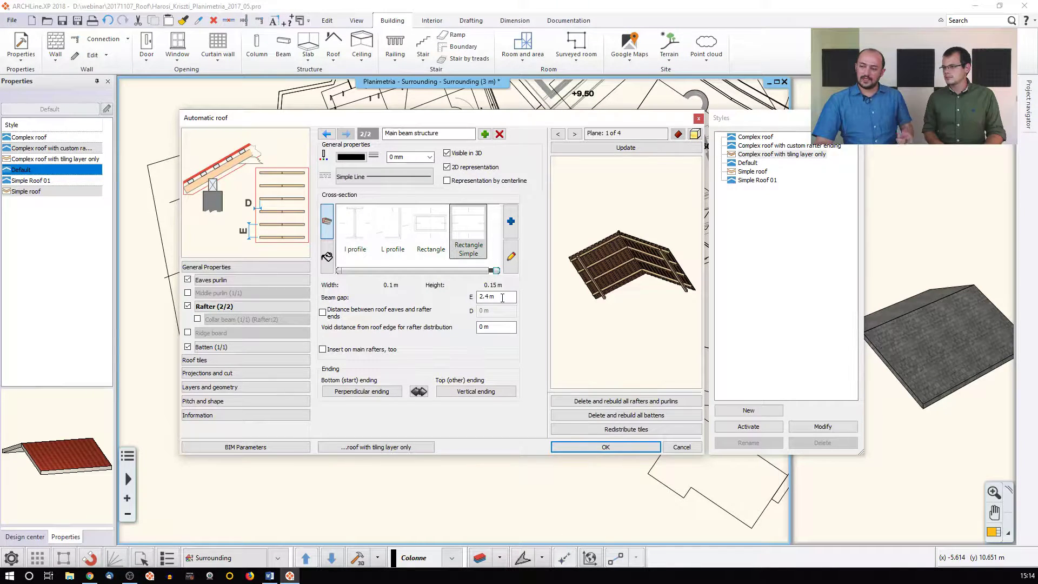
{"action": "left_click_drag", "start_coordinate": [502, 298], "coordinate": [463, 306]}
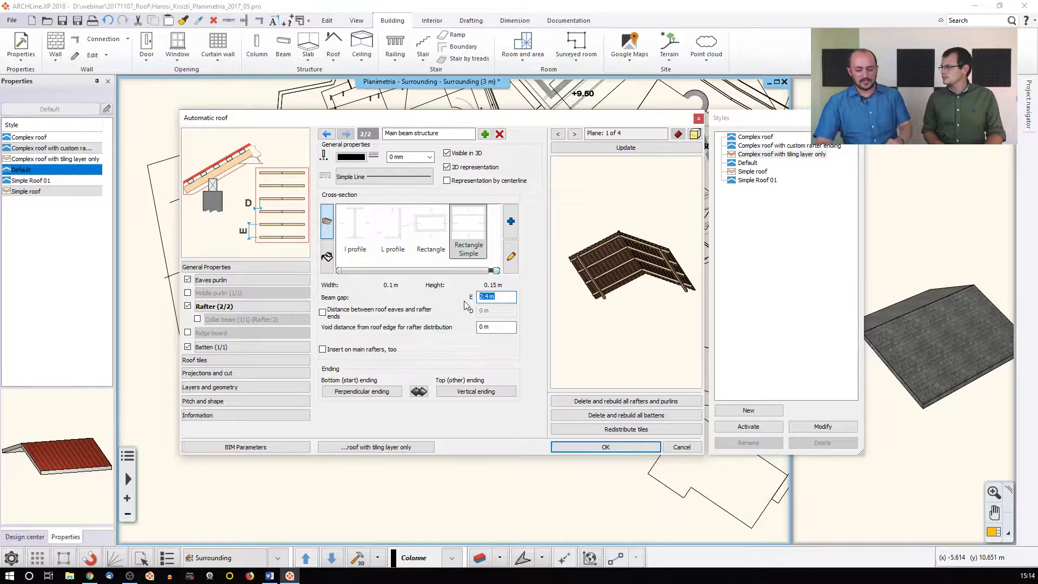
{"action": "type", "text": "0,6"}
{"action": "left_click", "coordinate": [625, 148]}
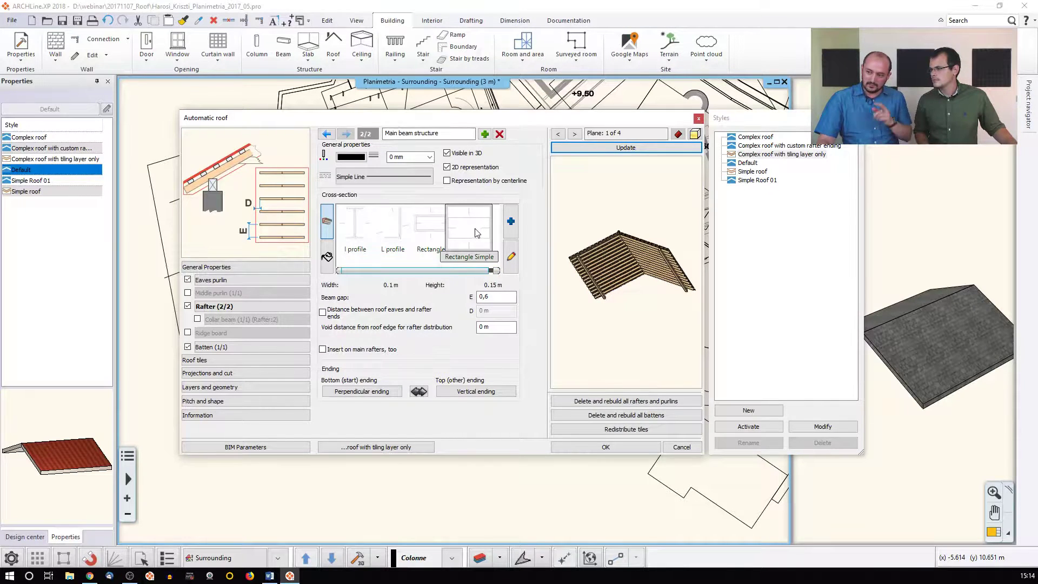
Try a 0.05 m width in the rafter profile editor, then cancel the change
{"action": "left_click", "coordinate": [511, 256]}
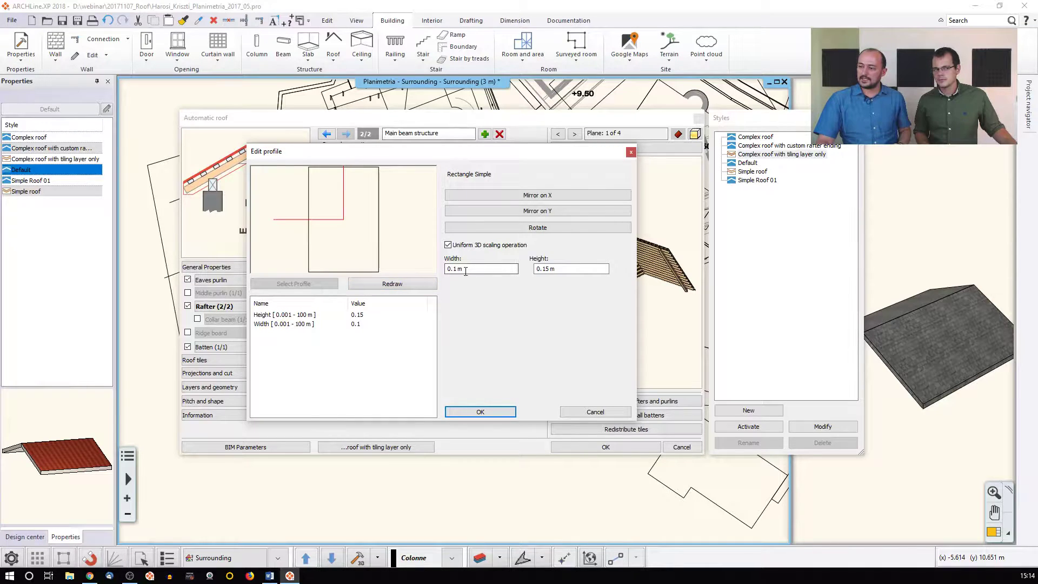
{"action": "left_click_drag", "start_coordinate": [454, 269], "coordinate": [464, 269]}
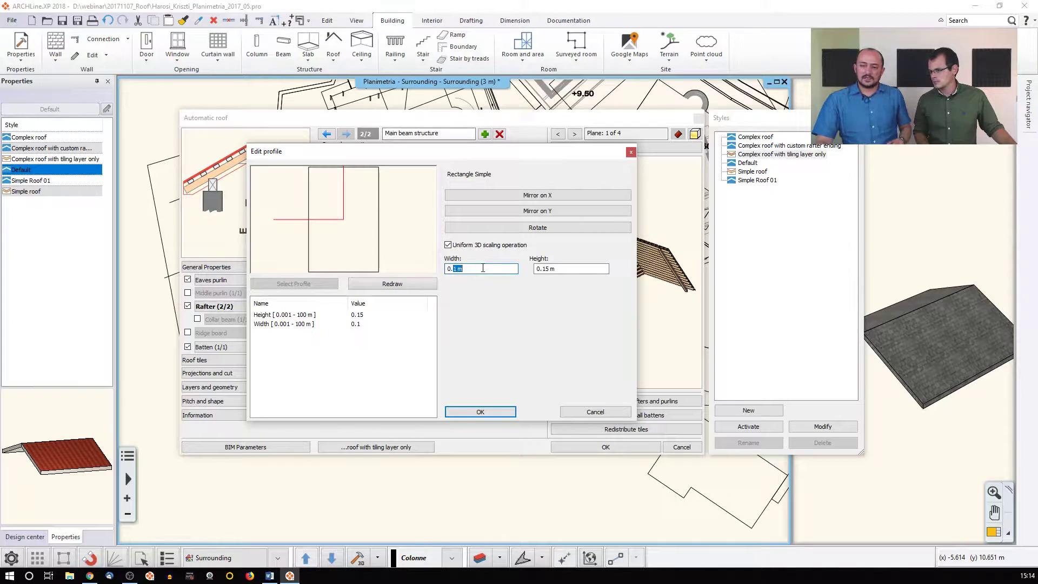
{"action": "type", "text": "0.0"}
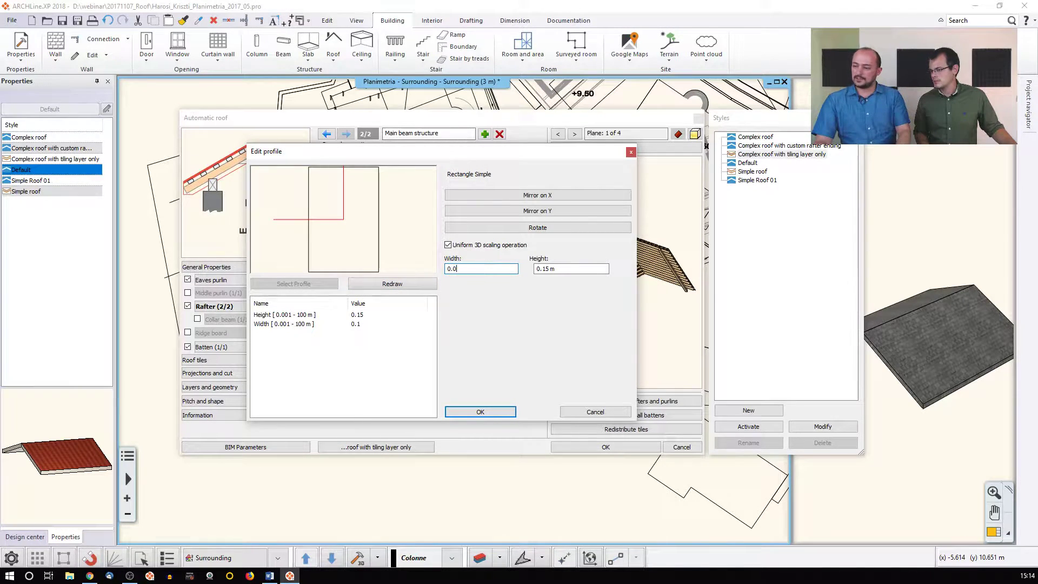
{"action": "type", "text": "5"}
{"action": "left_click", "coordinate": [390, 284]}
{"action": "left_click", "coordinate": [448, 245]}
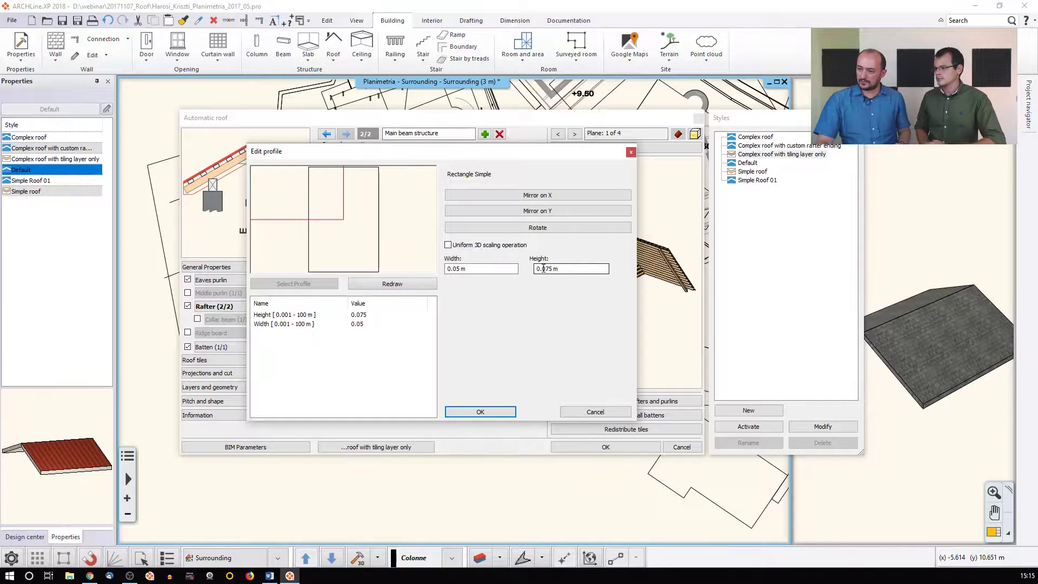
{"action": "left_click", "coordinate": [595, 412]}
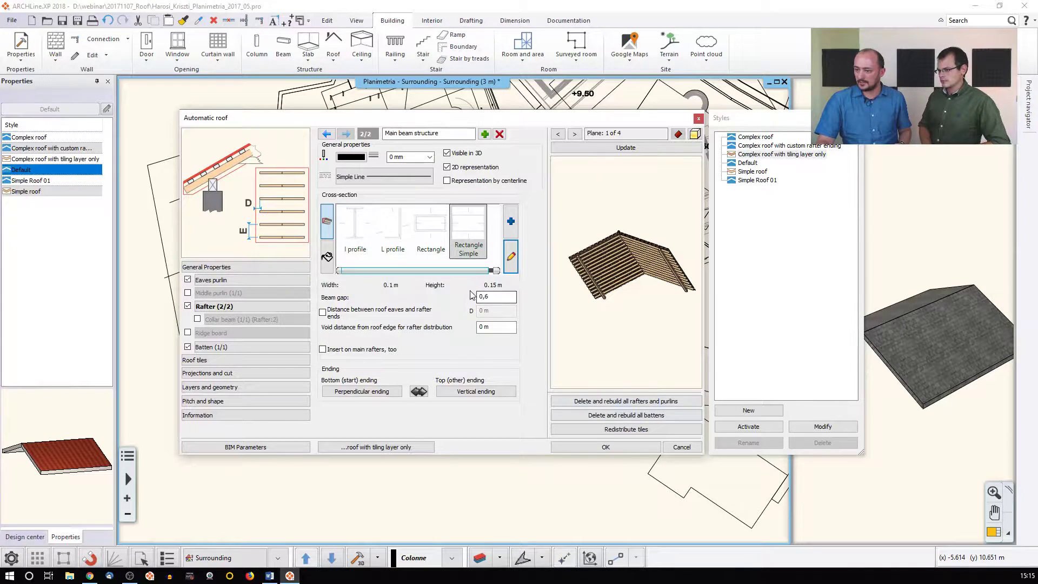
Turn off Uniform 3D scaling and set the second rafter profile to 0.05 m wide
{"action": "left_click", "coordinate": [511, 259]}
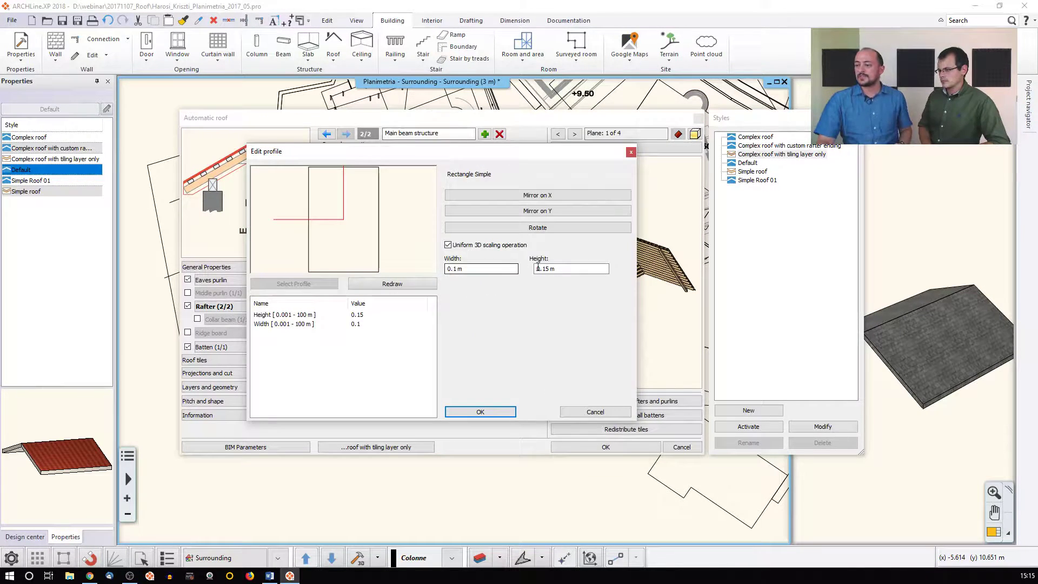
{"action": "left_click", "coordinate": [448, 245]}
{"action": "left_click", "coordinate": [448, 244]}
{"action": "left_click_drag", "start_coordinate": [453, 269], "coordinate": [486, 266]}
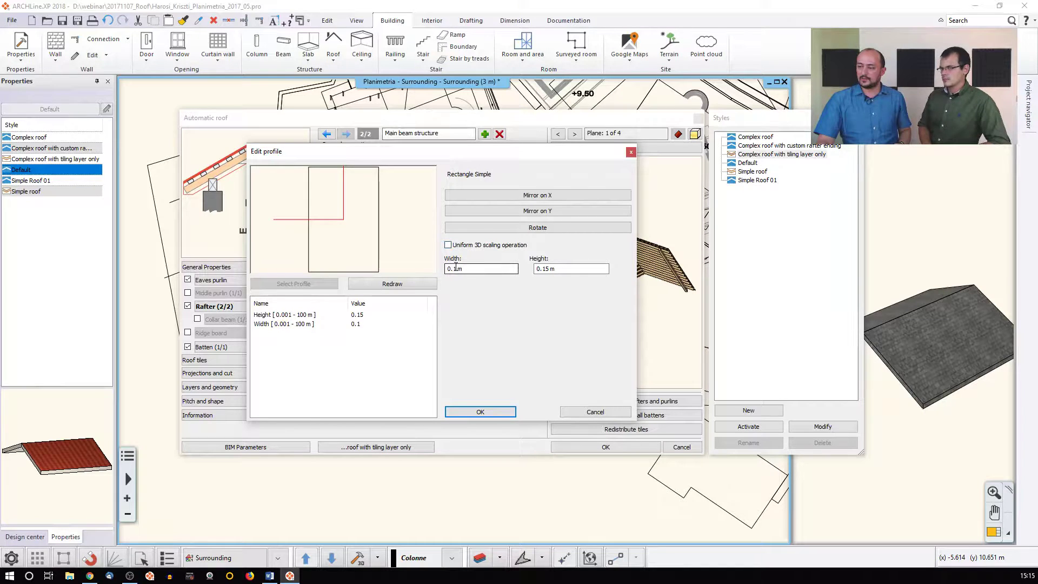
{"action": "type", "text": "05"}
{"action": "left_click", "coordinate": [423, 283]}
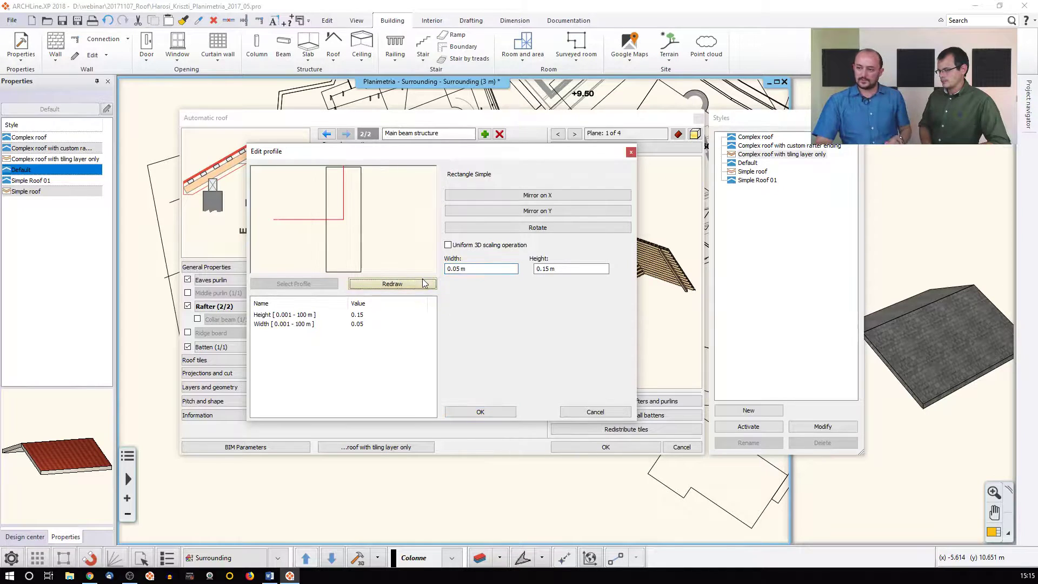
{"action": "left_click", "coordinate": [474, 412]}
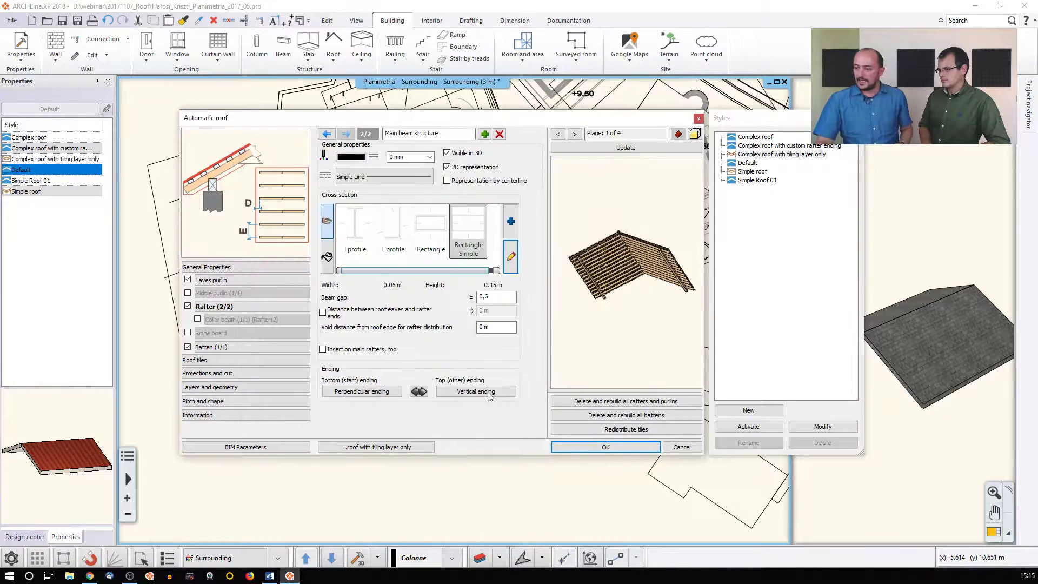
Rebuild the roof preview and zoom and pan across the narrower 0.05 m rafters
{"action": "left_click", "coordinate": [624, 147]}
{"action": "scroll", "coordinate": [610, 274], "scroll_direction": "up", "scroll_amount": 5}
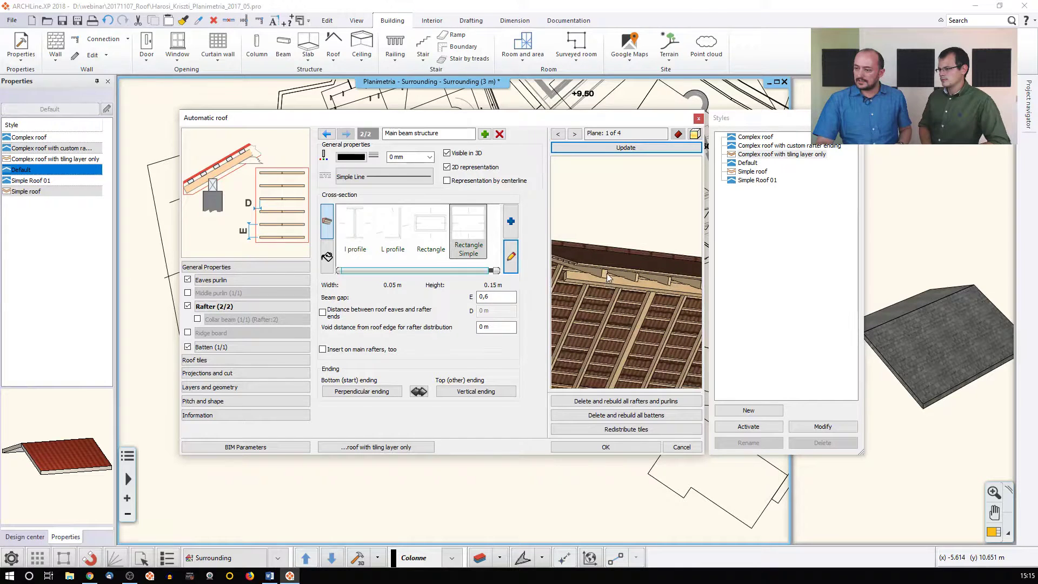
{"action": "left_click_drag", "start_coordinate": [606, 273], "coordinate": [579, 273]}
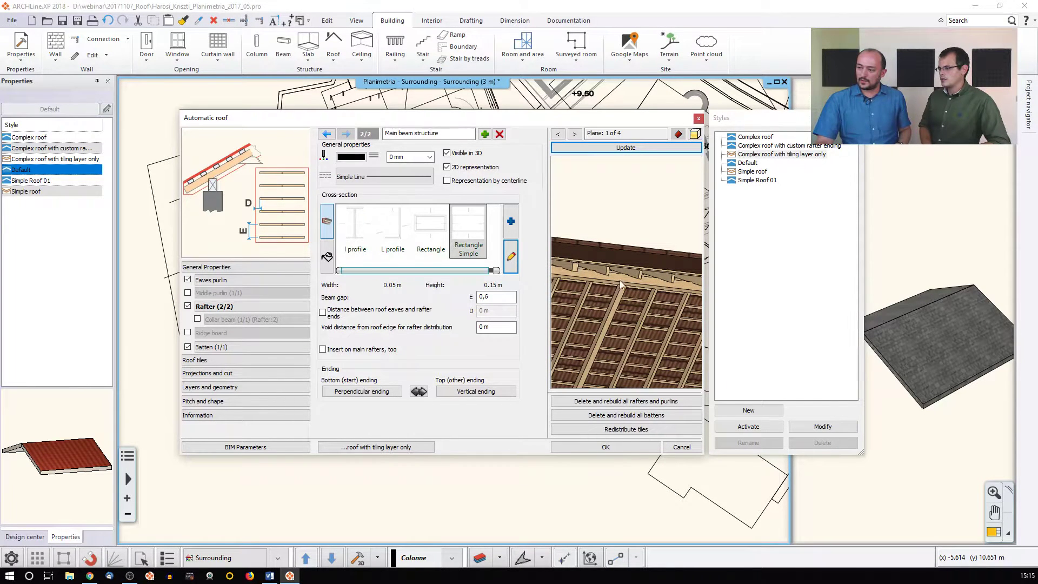
{"action": "middle_click_drag", "start_coordinate": [660, 280], "coordinate": [638, 267]}
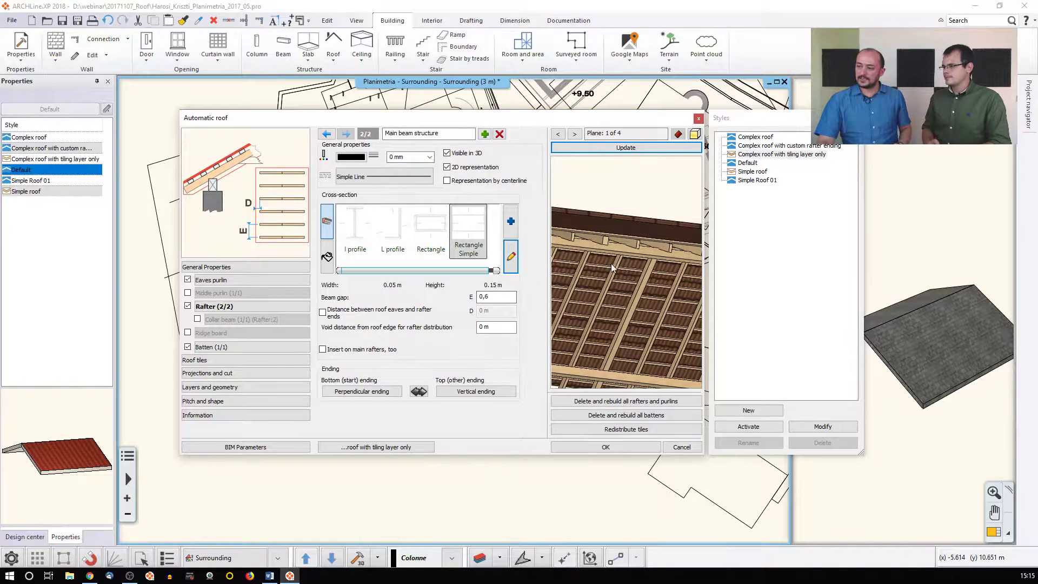
{"action": "scroll", "coordinate": [562, 309], "scroll_direction": "down", "scroll_amount": 1}
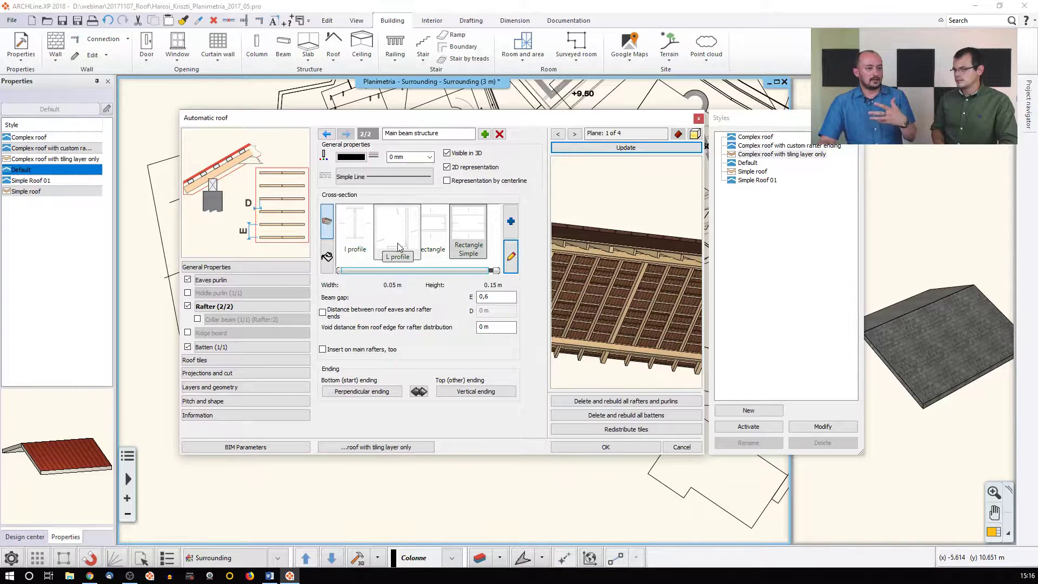
Give the rafters an I profile, delete rafter set 2/2, rebuild the preview, and show Roof tiles
{"action": "left_click", "coordinate": [365, 245]}
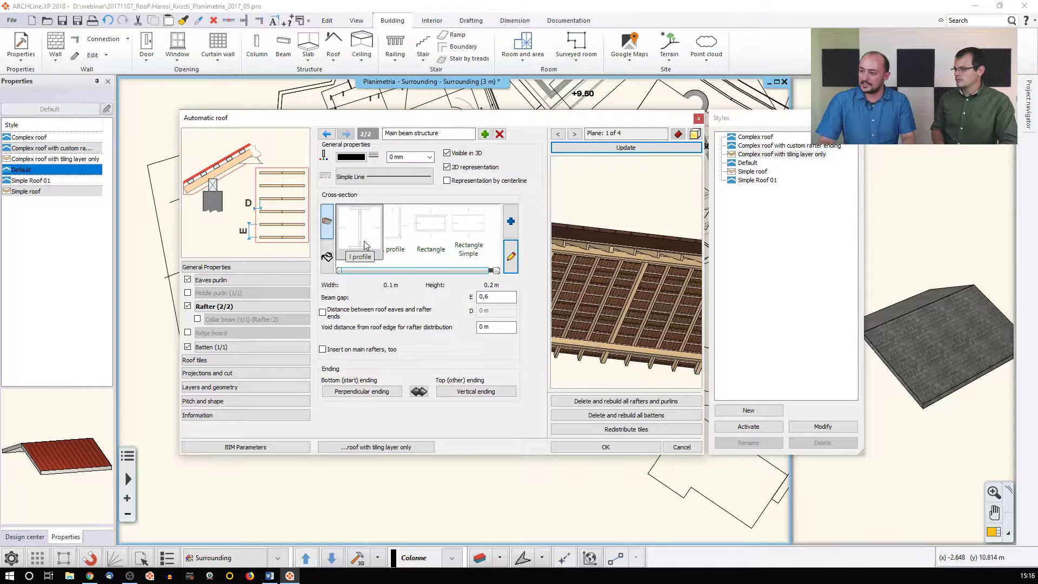
{"action": "scroll", "coordinate": [616, 254], "scroll_direction": "up", "scroll_amount": 4}
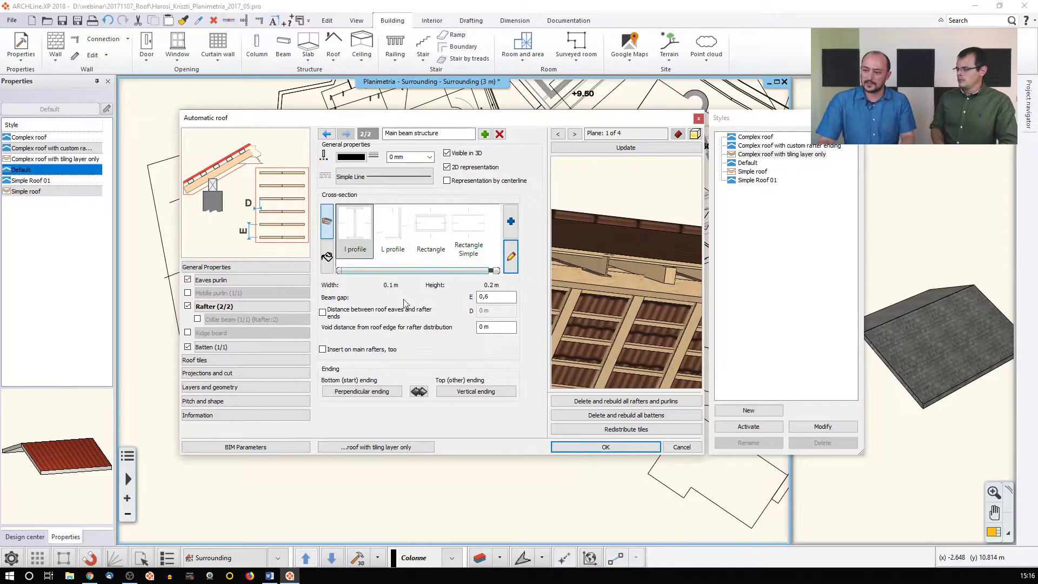
{"action": "left_click", "coordinate": [499, 134]}
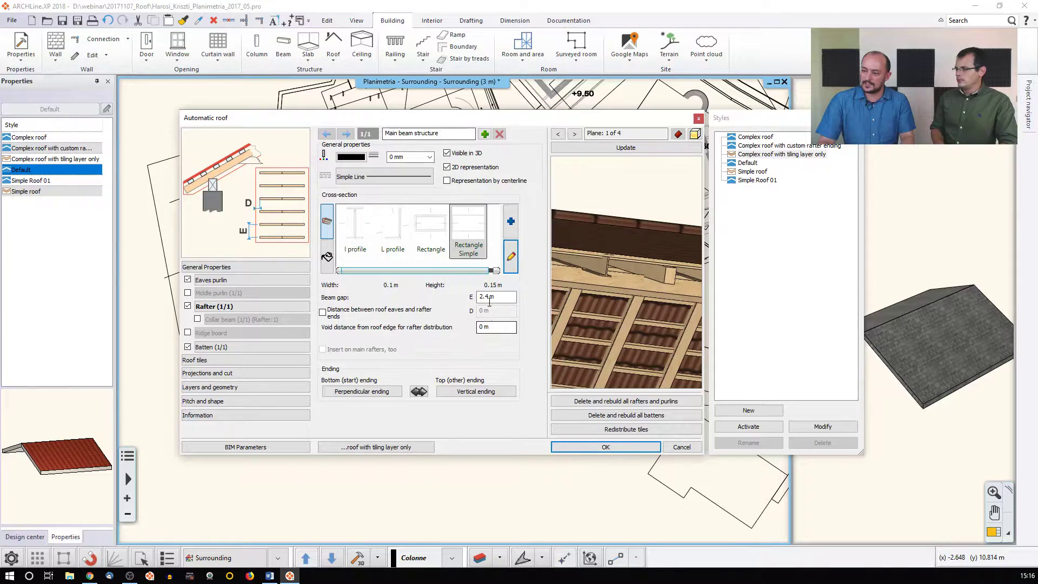
{"action": "left_click", "coordinate": [606, 148]}
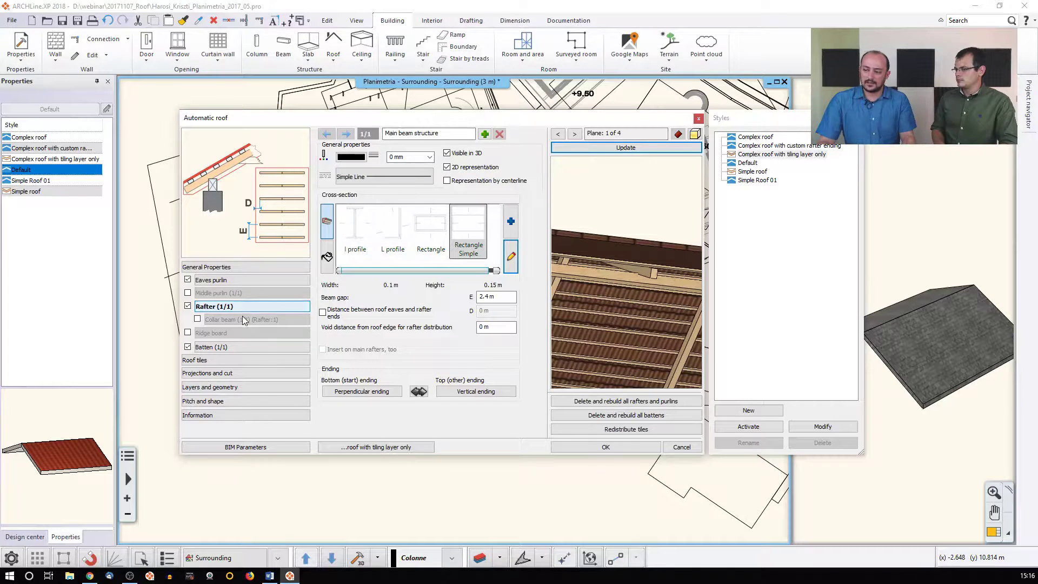
{"action": "left_click", "coordinate": [221, 360]}
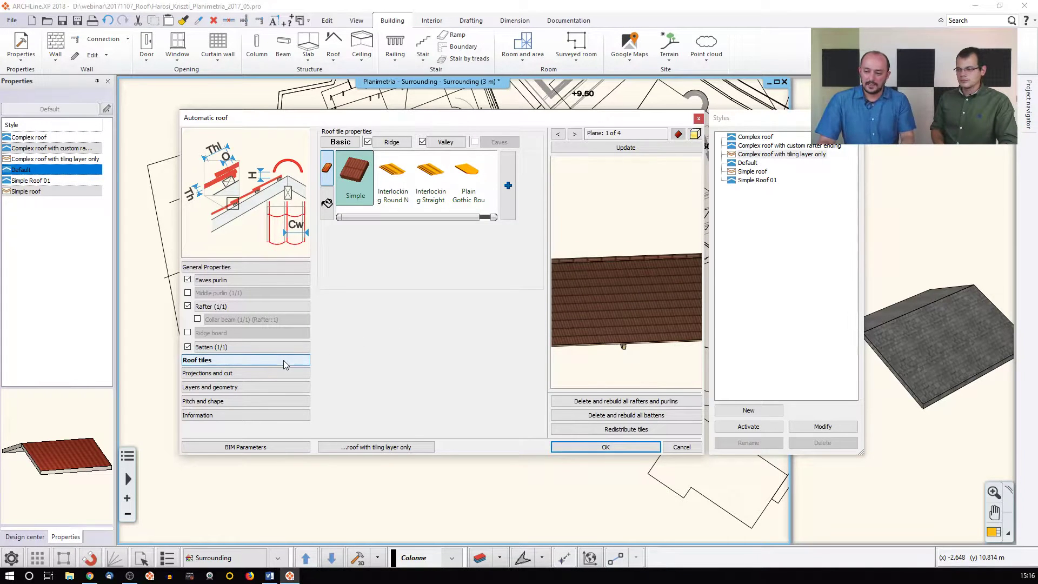
Try the Complex roof with tiling layer only style, then apply Complex roof with custom rafter ending
{"action": "left_click", "coordinate": [238, 387]}
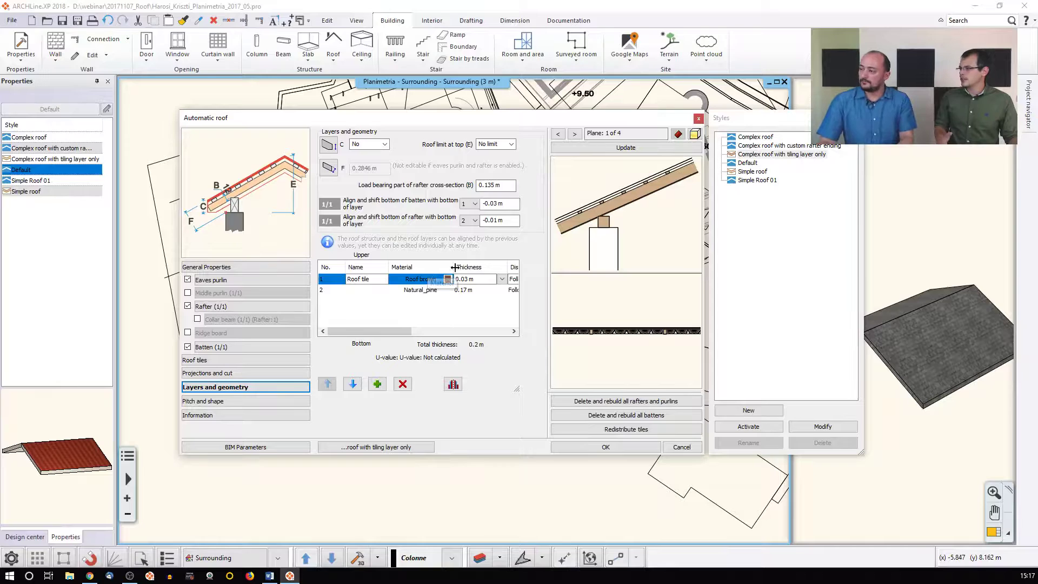
{"action": "double_click", "coordinate": [764, 155]}
{"action": "left_click", "coordinate": [616, 149]}
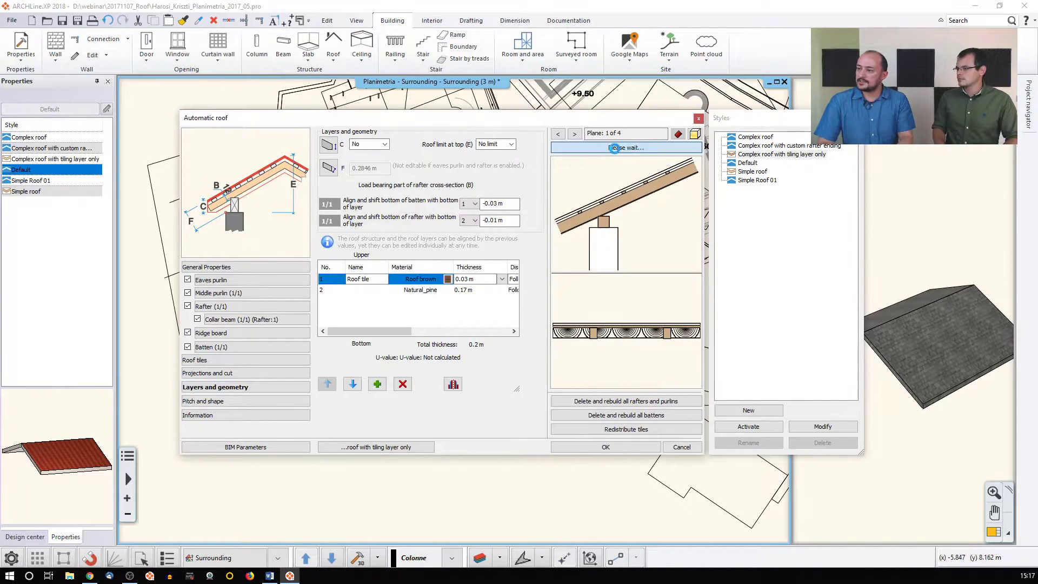
{"action": "left_click", "coordinate": [245, 267]}
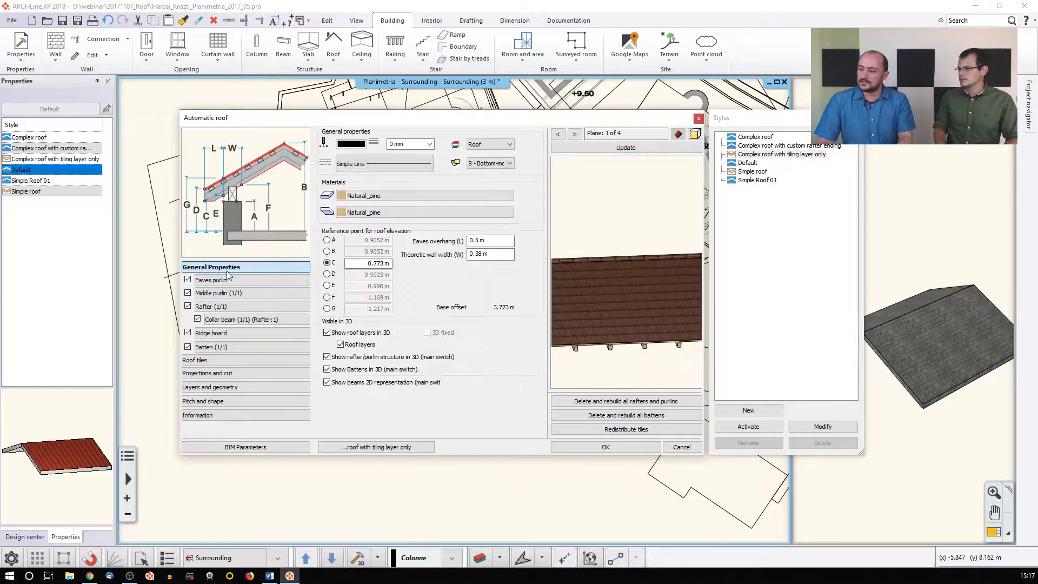
{"action": "double_click", "coordinate": [764, 146]}
{"action": "left_click", "coordinate": [626, 148]}
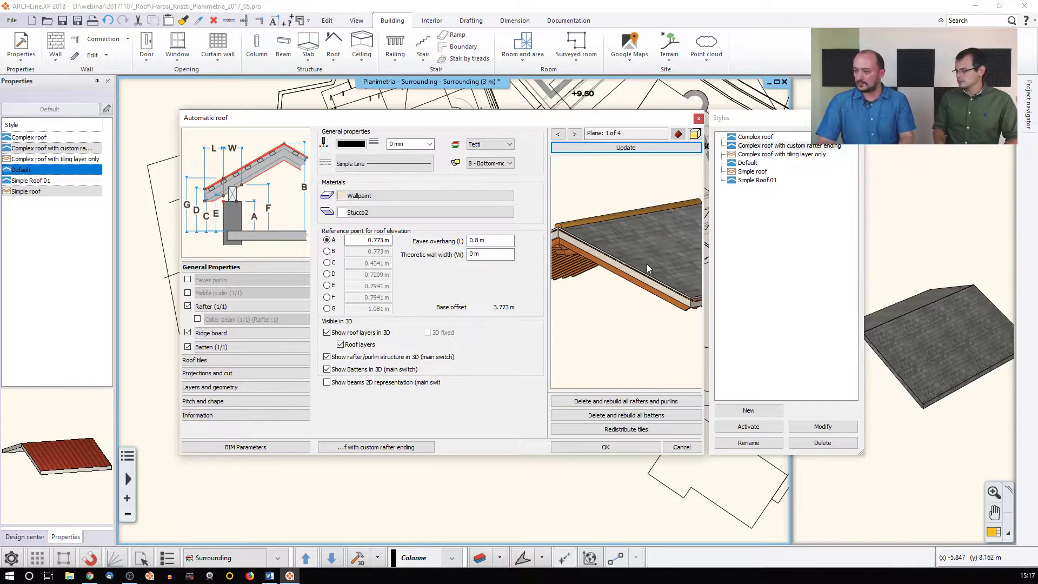
Confirm the automatic roof settings so the roof is rebuilt in the model
{"action": "left_click", "coordinate": [606, 446]}
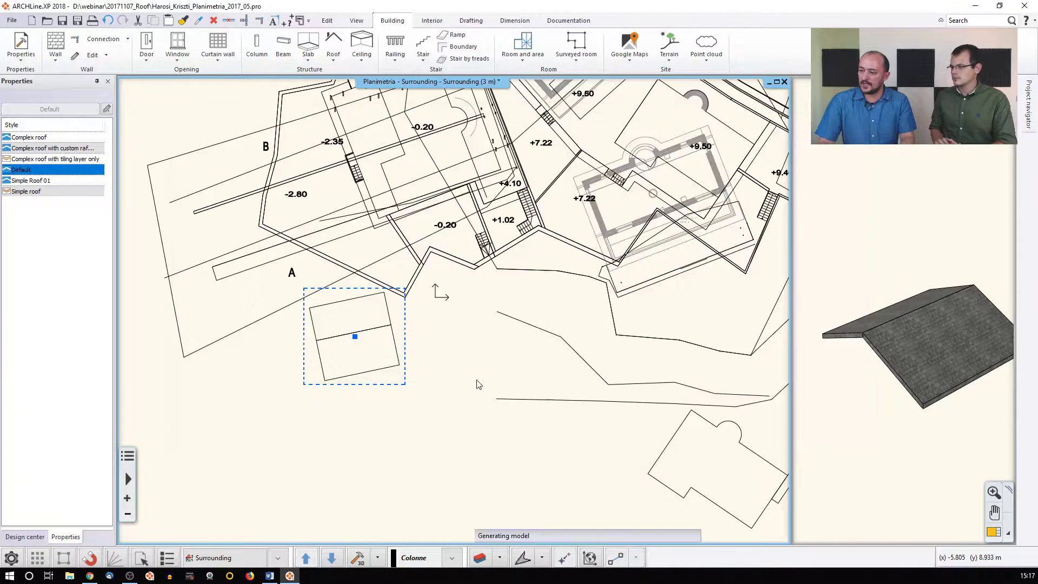
{"action": "scroll", "coordinate": [359, 354], "scroll_direction": "up", "scroll_amount": 1}
{"action": "scroll", "coordinate": [429, 319], "scroll_direction": "up", "scroll_amount": 1}
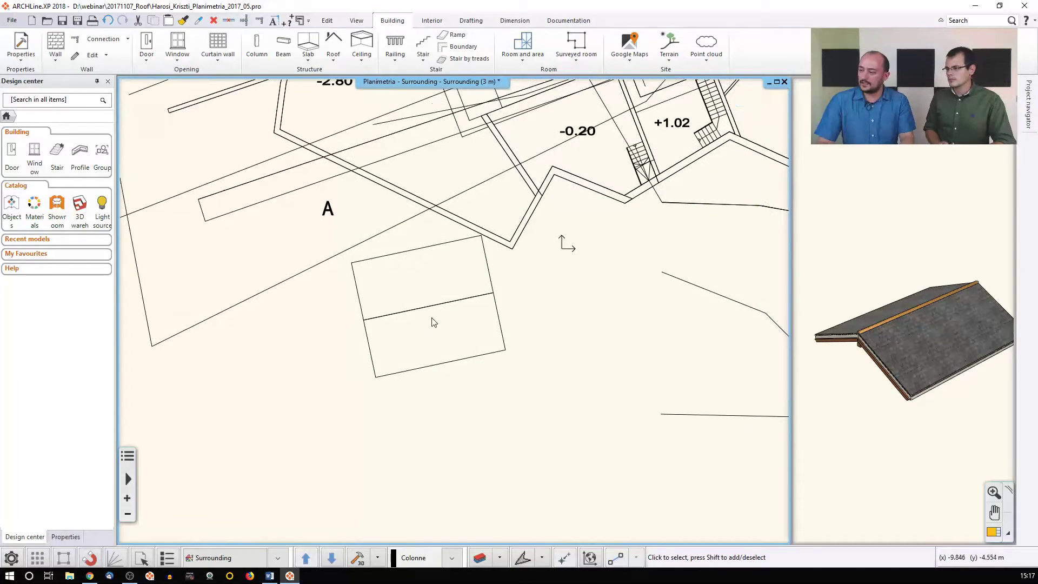
{"action": "left_click", "coordinate": [870, 399]}
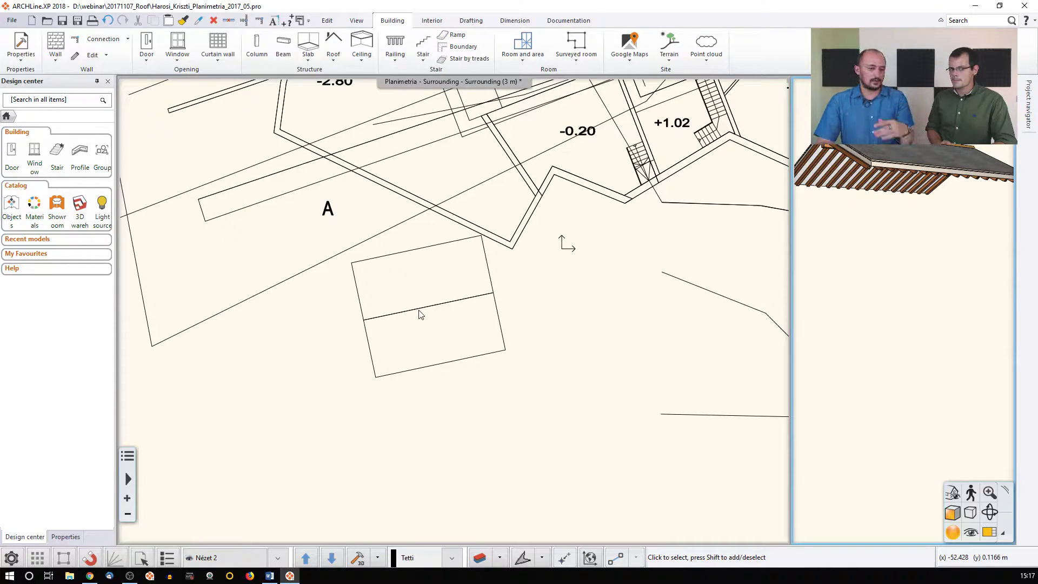
Turn on Show beams 2D representation for the roof so its rafters draw on the plan
{"action": "left_click", "coordinate": [430, 334]}
{"action": "left_click", "coordinate": [430, 306]}
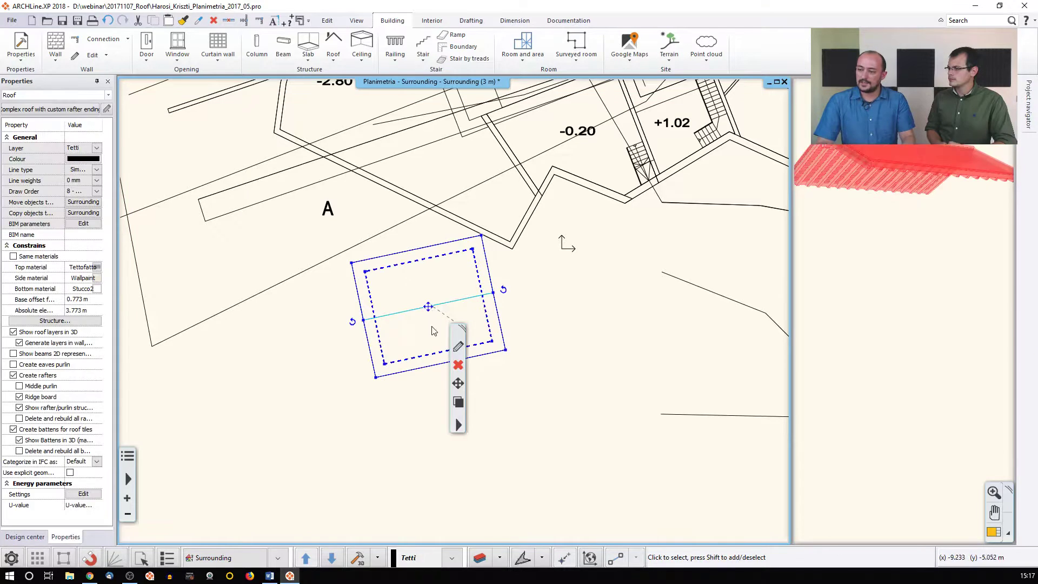
{"action": "left_click", "coordinate": [454, 349]}
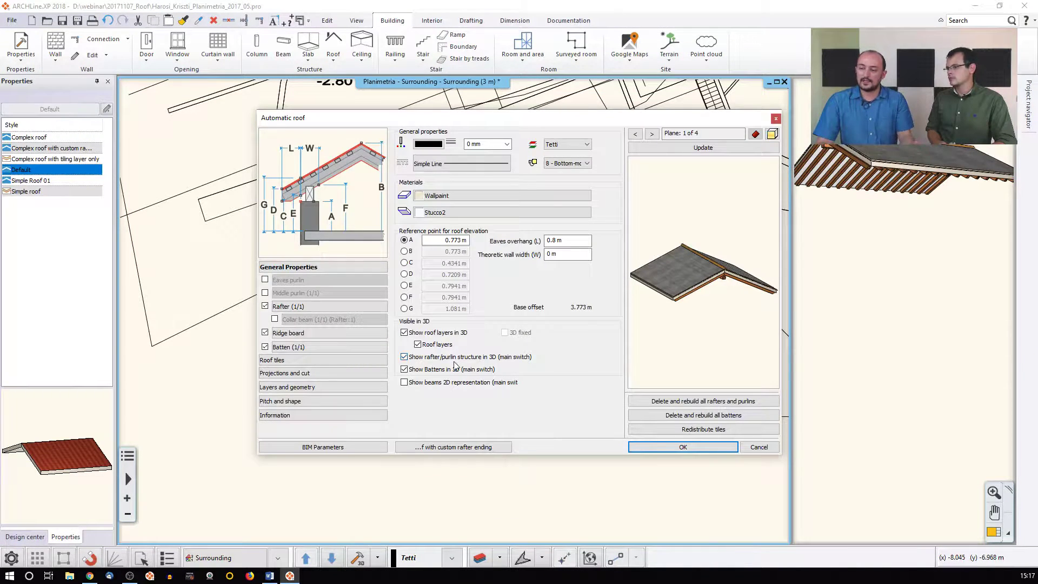
{"action": "mouse_move", "coordinate": [439, 118]}
{"action": "left_mouse_down"}
{"action": "mouse_move", "coordinate": [556, 355]}
{"action": "mouse_move", "coordinate": [433, 114]}
{"action": "left_mouse_up"}
{"action": "left_click", "coordinate": [400, 382]}
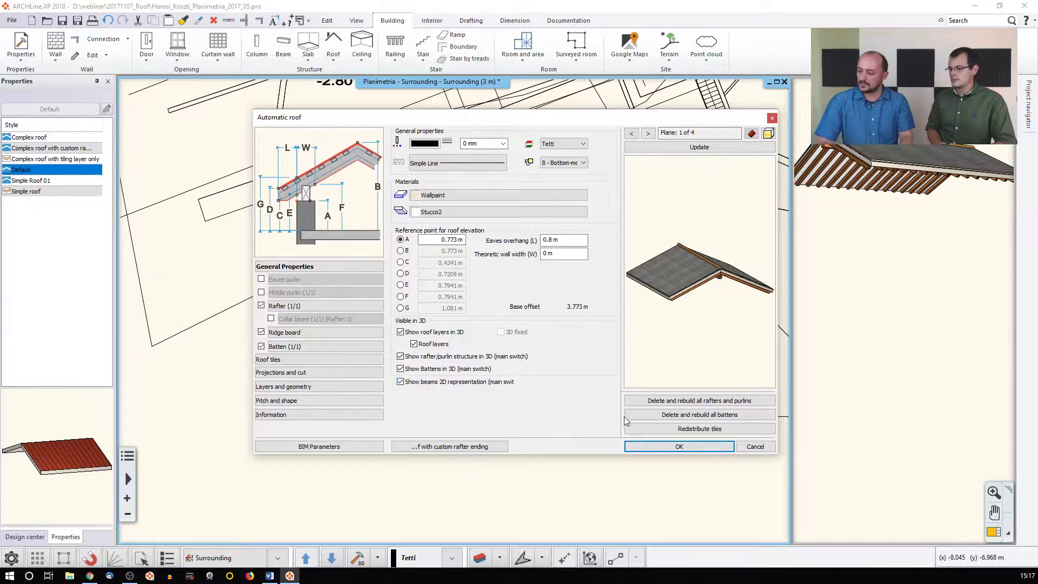
{"action": "left_click", "coordinate": [672, 446]}
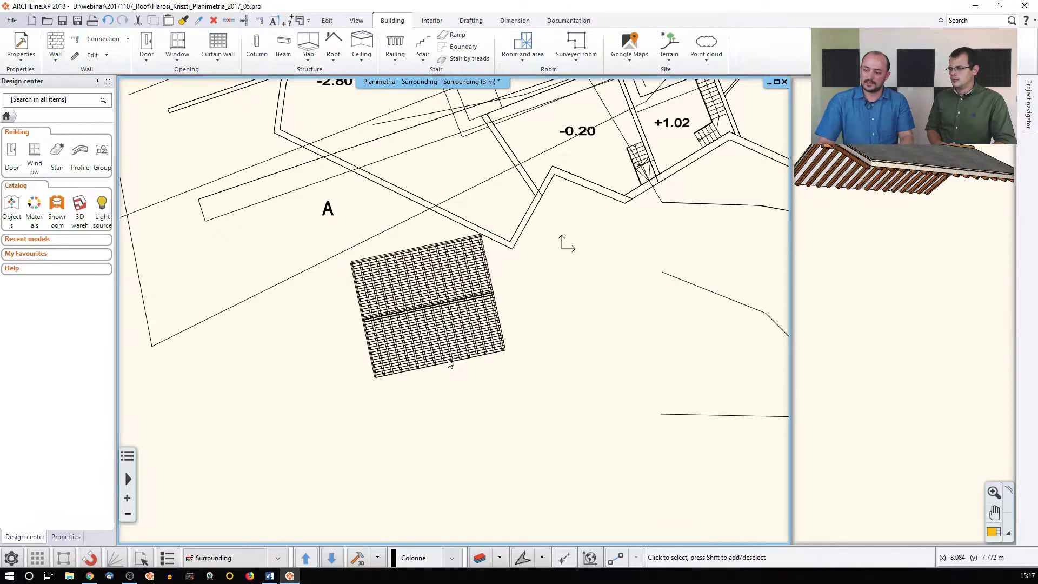
Shift the roof's rafter framing to a new position with Roof framing > Move framing
{"action": "scroll", "coordinate": [435, 327], "scroll_direction": "up", "scroll_amount": 1}
{"action": "scroll", "coordinate": [402, 282], "scroll_direction": "up", "scroll_amount": 1}
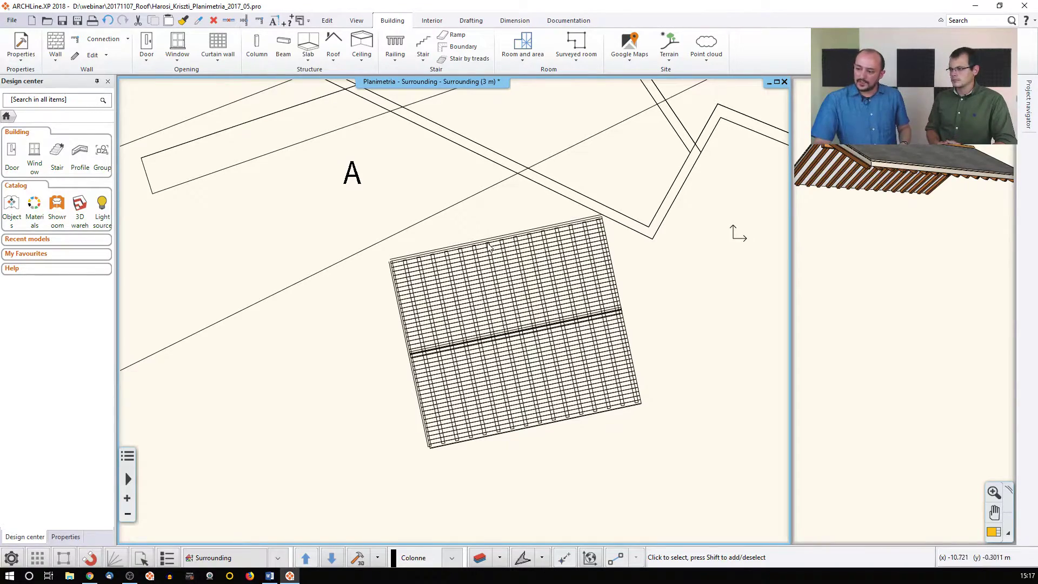
{"action": "scroll", "coordinate": [489, 278], "scroll_direction": "up", "scroll_amount": 5}
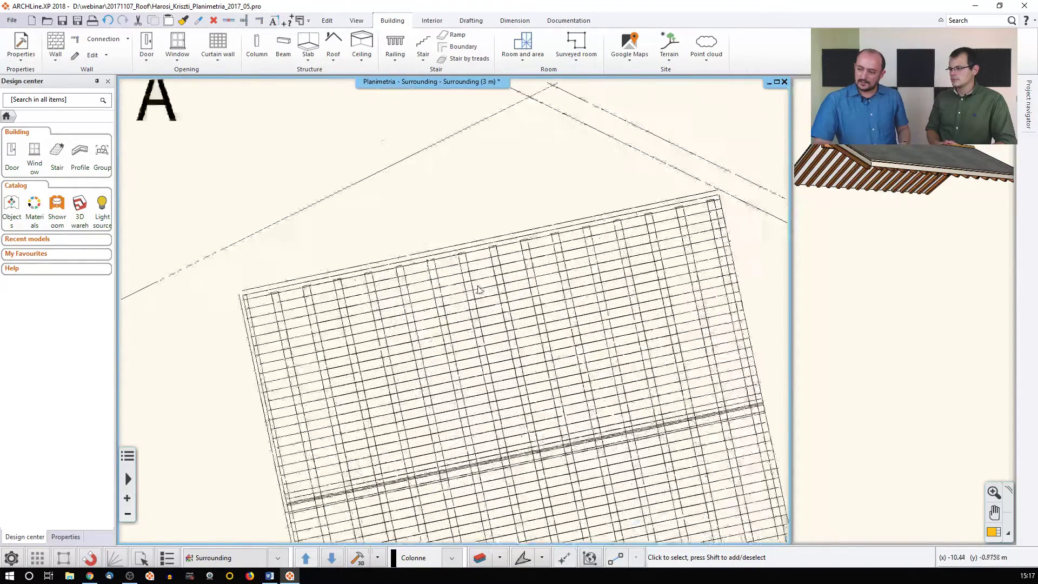
{"action": "scroll", "coordinate": [458, 292], "scroll_direction": "up", "scroll_amount": 1}
{"action": "left_click", "coordinate": [454, 264]}
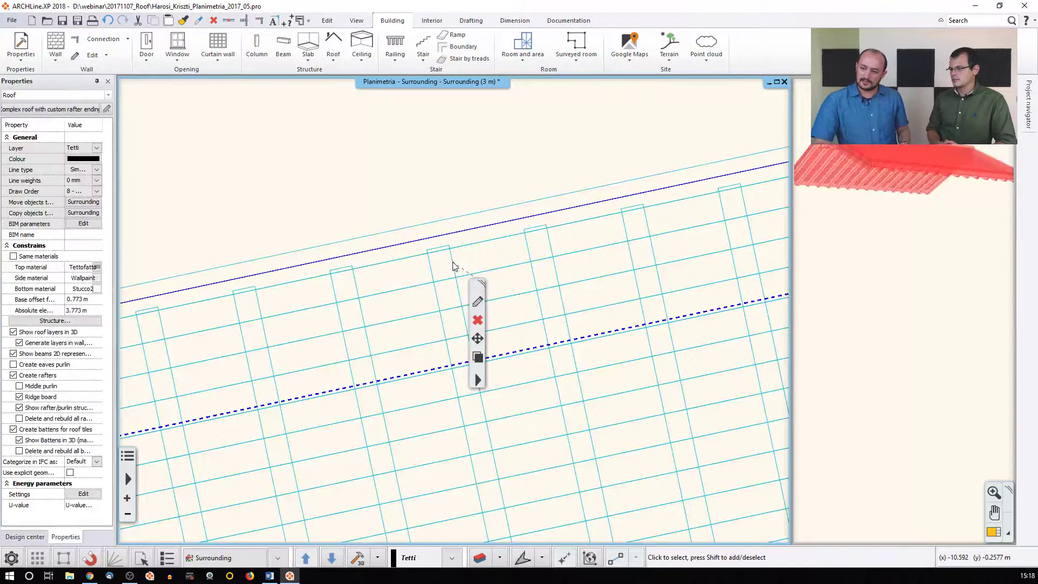
{"action": "right_click", "coordinate": [484, 380]}
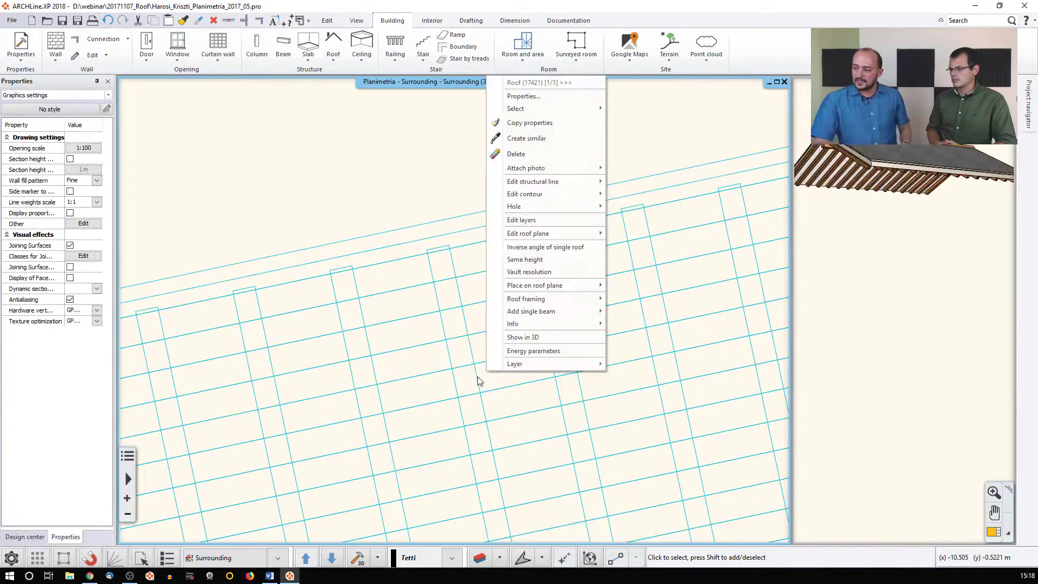
{"action": "mouse_move", "coordinate": [543, 301]}
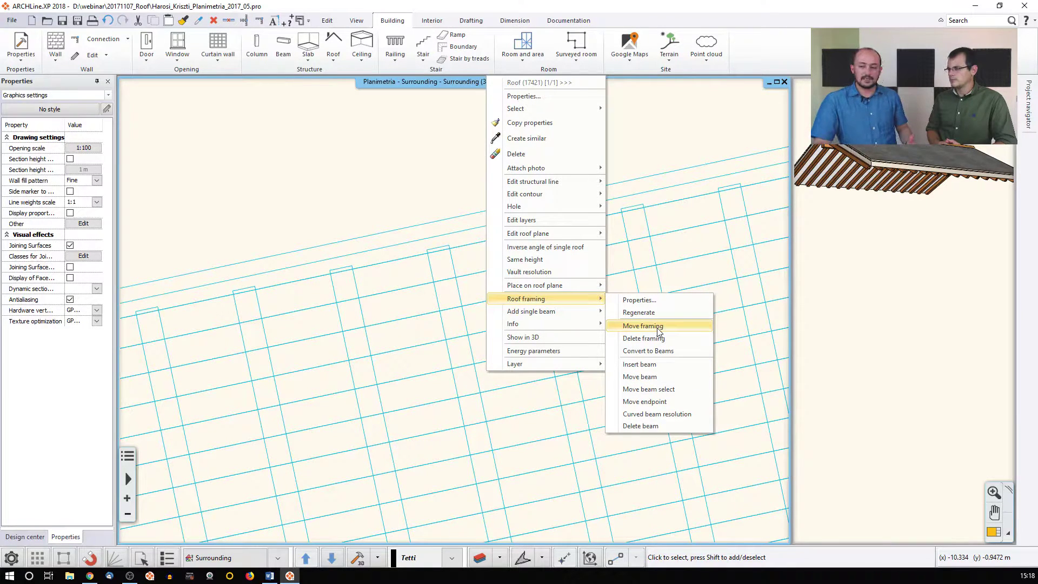
{"action": "left_click", "coordinate": [643, 326]}
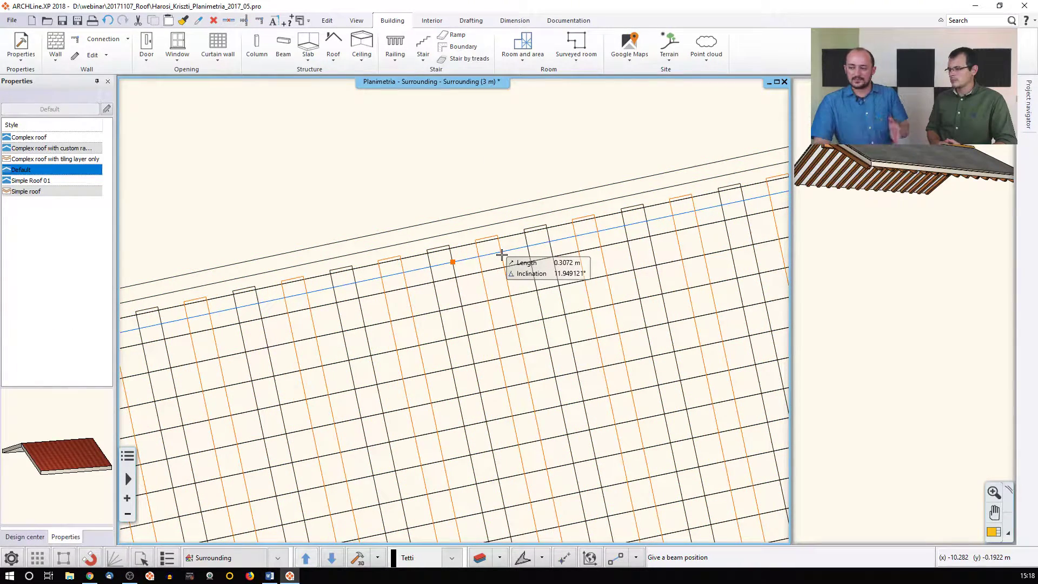
{"action": "left_click", "coordinate": [502, 255]}
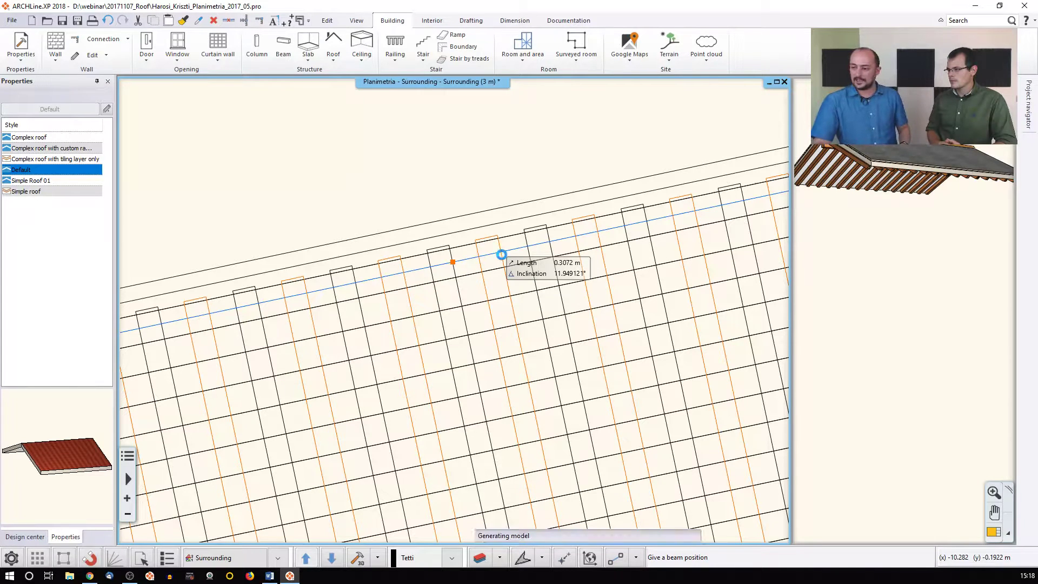
{"action": "key", "text": "Escape"}
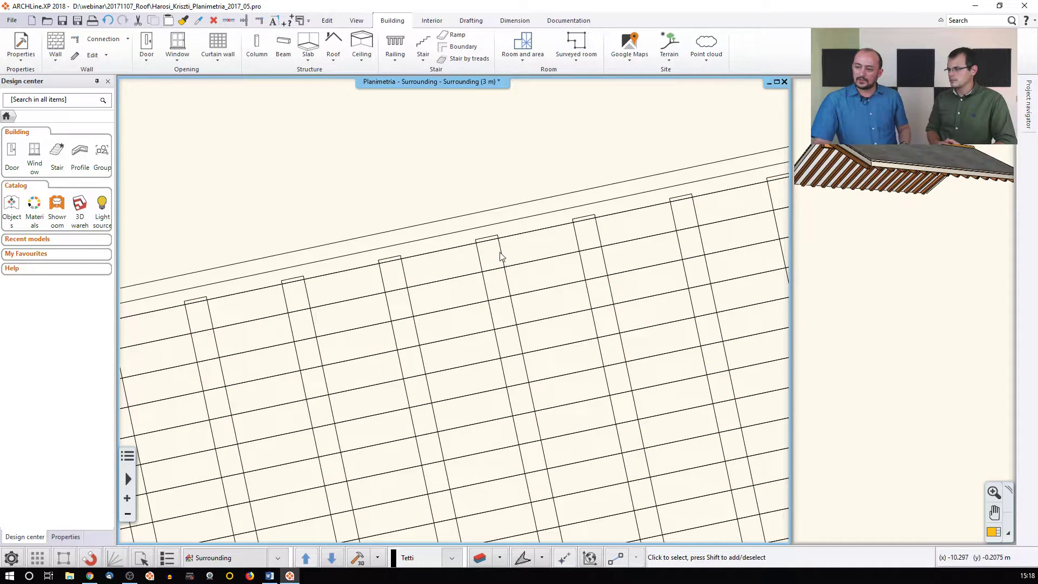
Insert an extra rafter beside an existing one with Roof framing > Insert beam
{"action": "left_click", "coordinate": [500, 253]}
{"action": "left_click", "coordinate": [525, 368]}
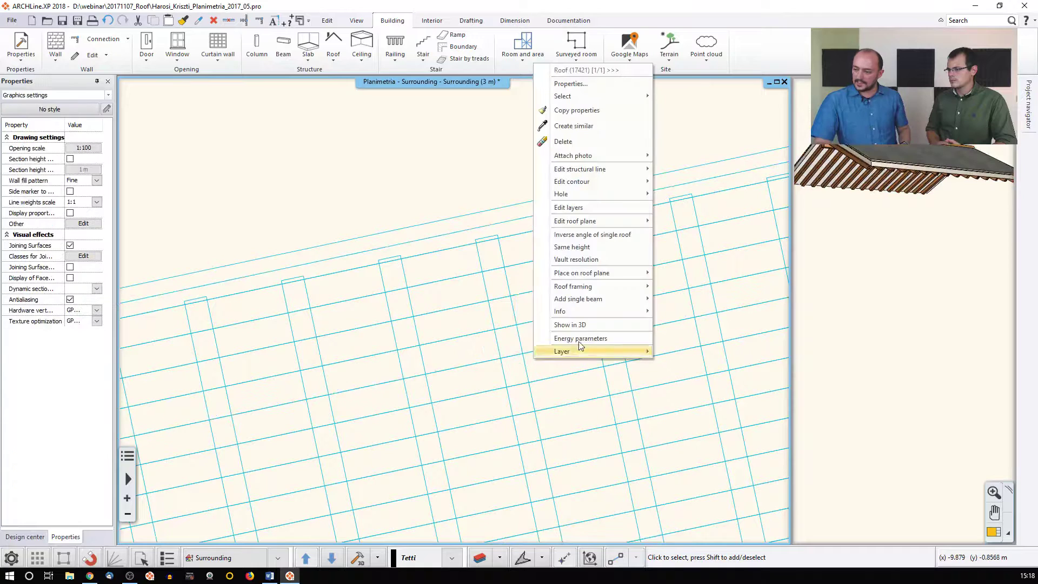
{"action": "mouse_move", "coordinate": [593, 288]}
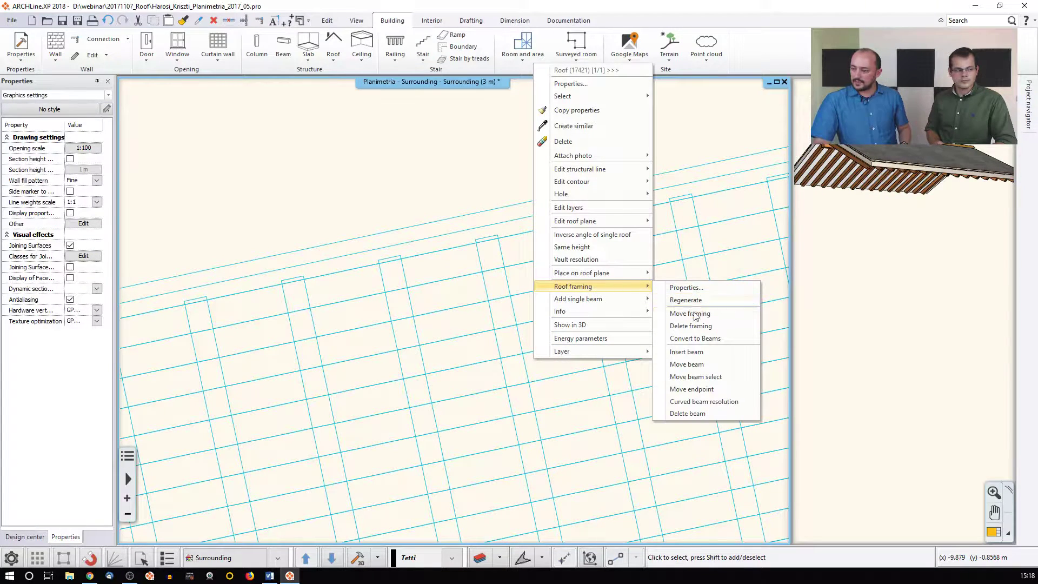
{"action": "left_click", "coordinate": [691, 354]}
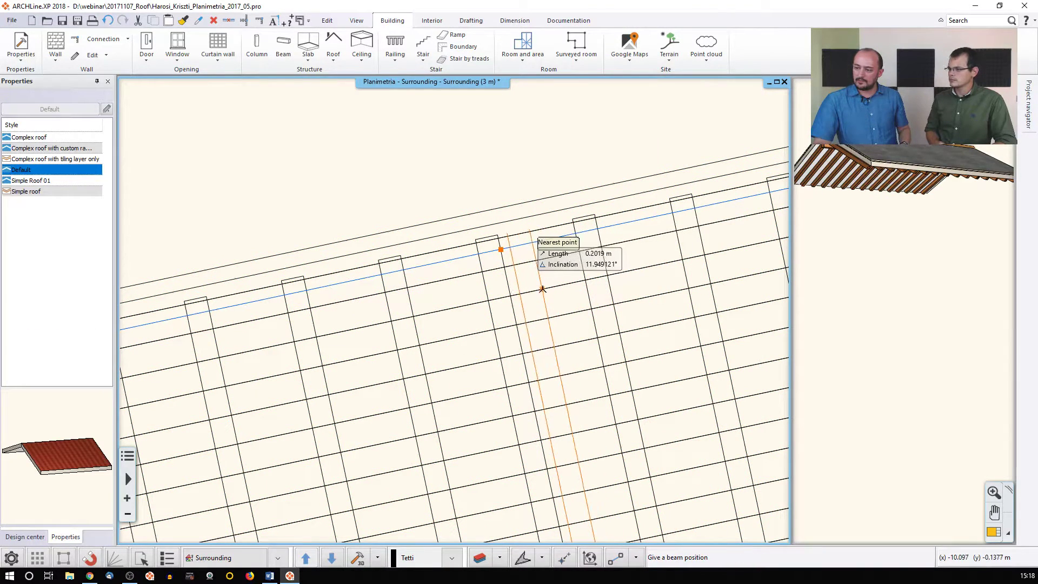
{"action": "left_click", "coordinate": [490, 296]}
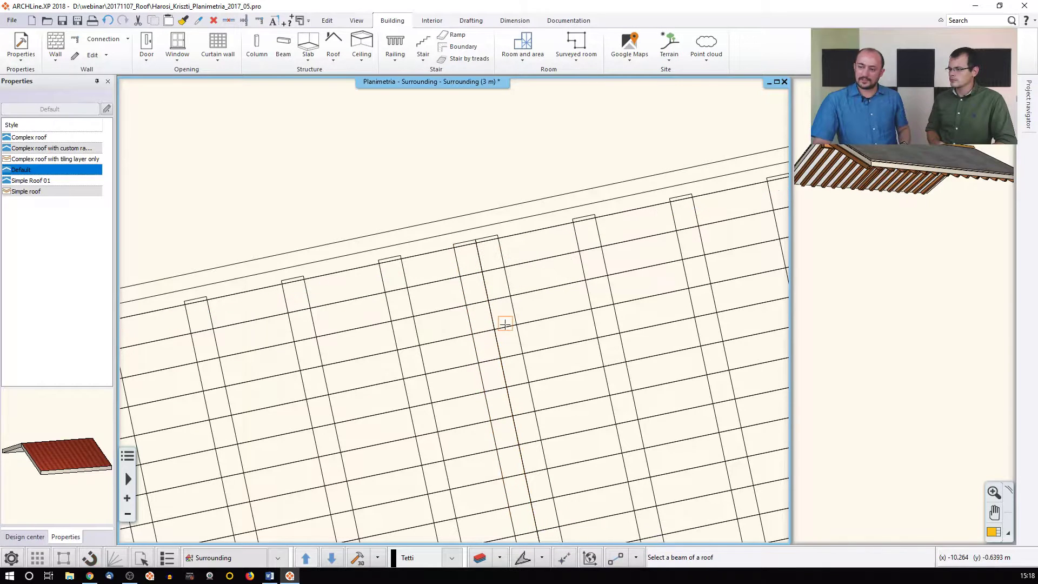
{"action": "key", "text": "Escape"}
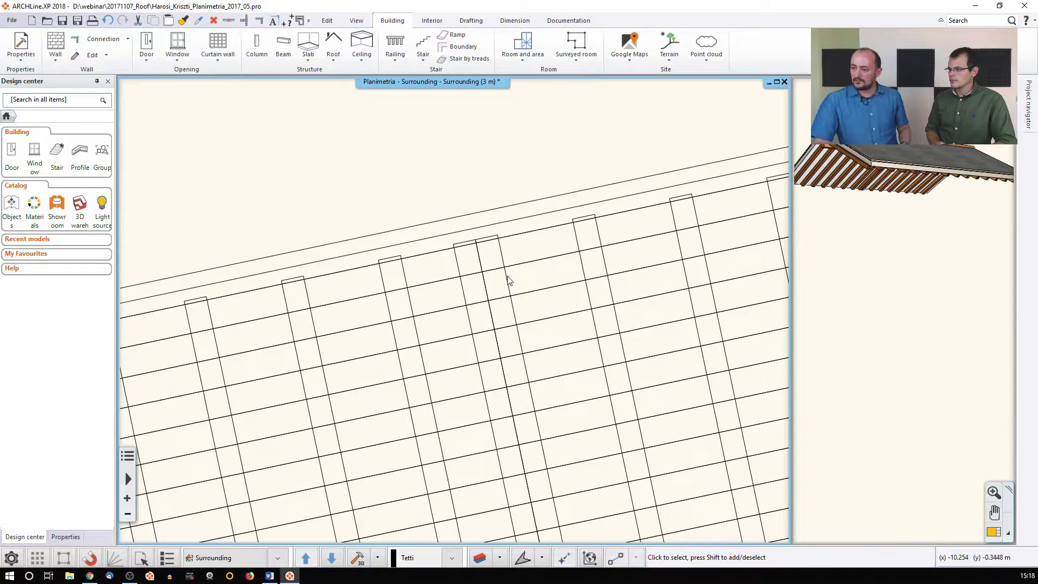
Move the added rafter 0,3 m away from its neighbouring rafter
{"action": "right_click", "coordinate": [514, 310]}
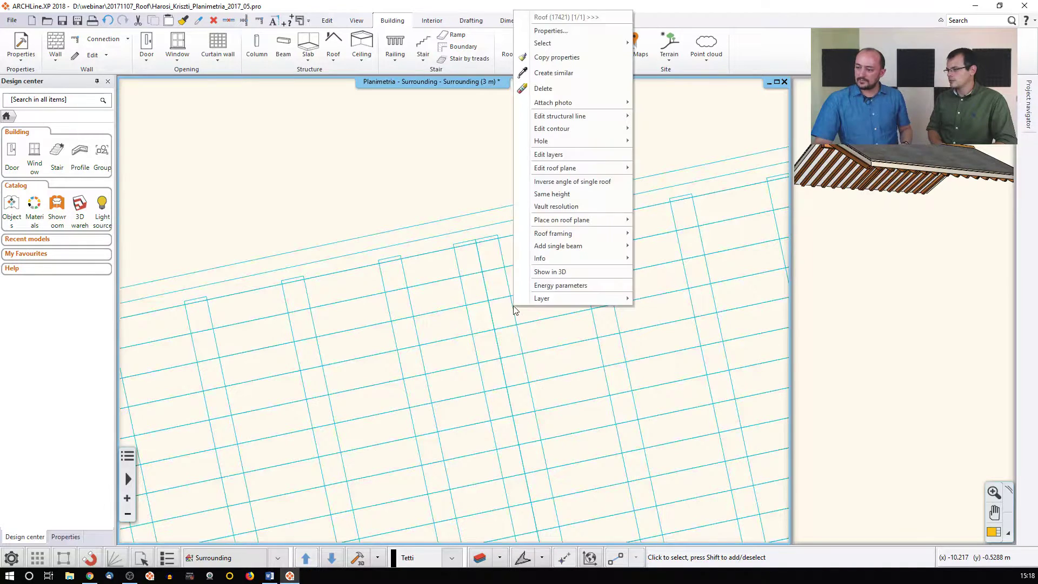
{"action": "mouse_move", "coordinate": [557, 237]}
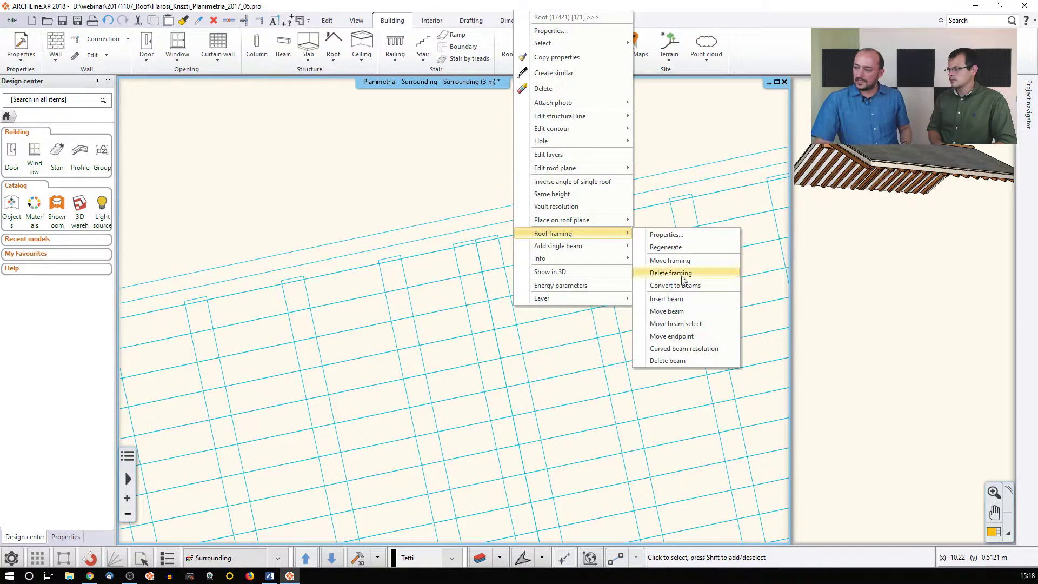
{"action": "left_click", "coordinate": [666, 311]}
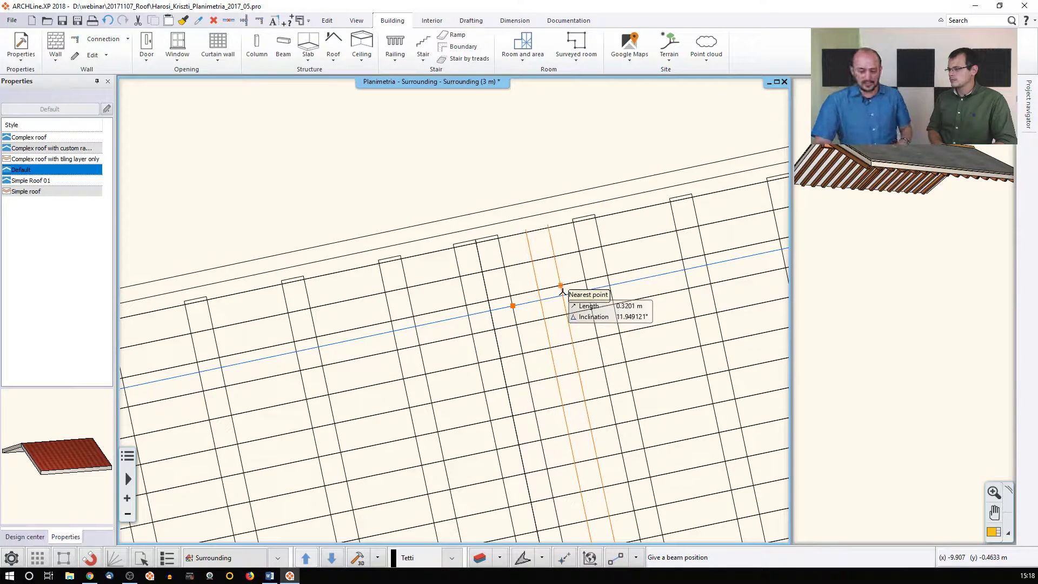
{"action": "type", "text": "0"}
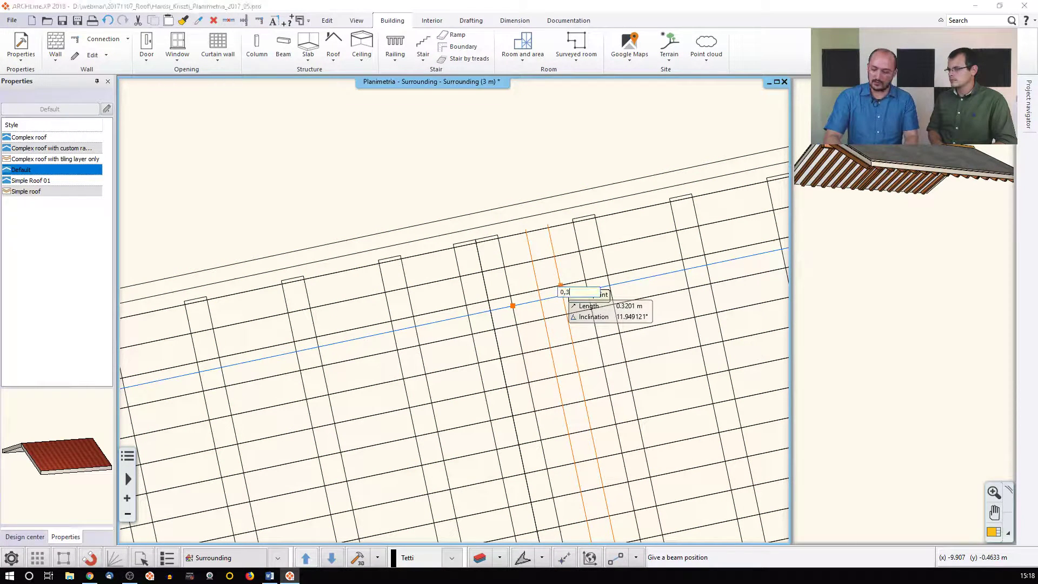
{"action": "type", "text": ",3"}
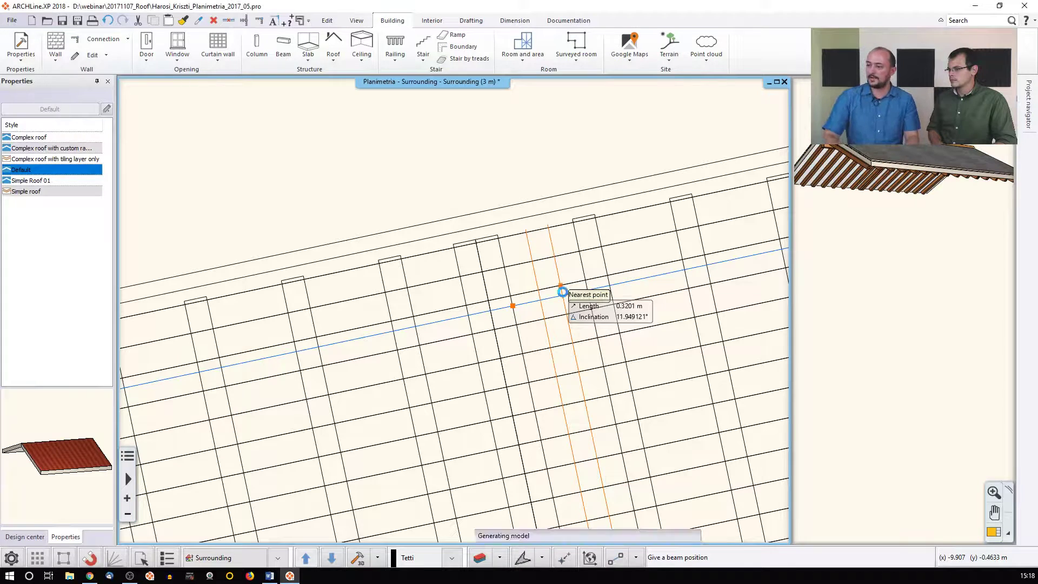
{"action": "key", "text": "Return"}
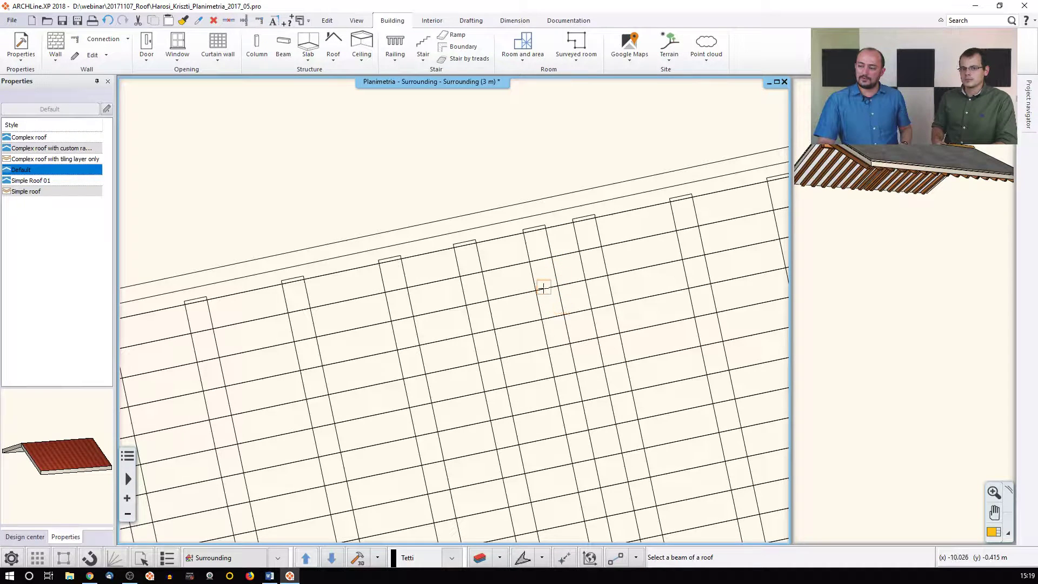
{"action": "key", "text": "Escape"}
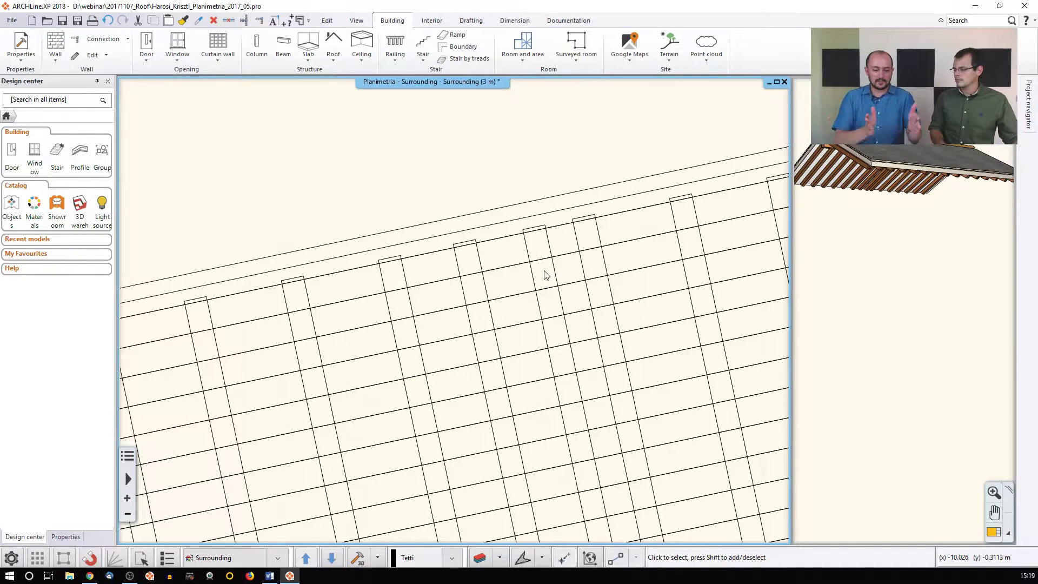
Shift the rafter framing with the beam position snapped to the roof line's endpoint, then close the command
{"action": "scroll", "coordinate": [544, 274], "scroll_direction": "down", "scroll_amount": 5}
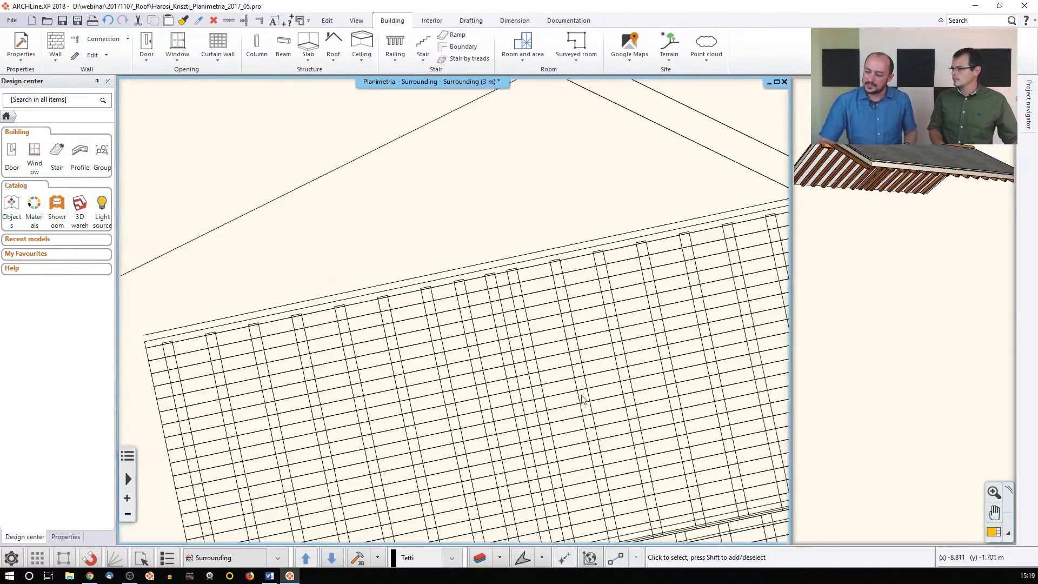
{"action": "middle_click_drag", "start_coordinate": [583, 413], "coordinate": [583, 317]}
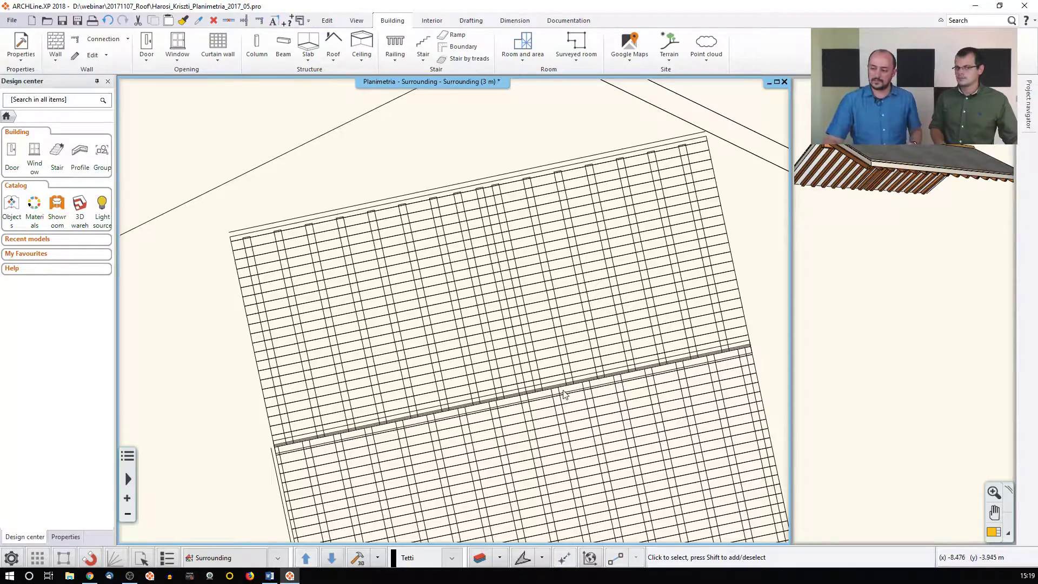
{"action": "scroll", "coordinate": [566, 394], "scroll_direction": "up", "scroll_amount": 5}
{"action": "right_click", "coordinate": [459, 322]}
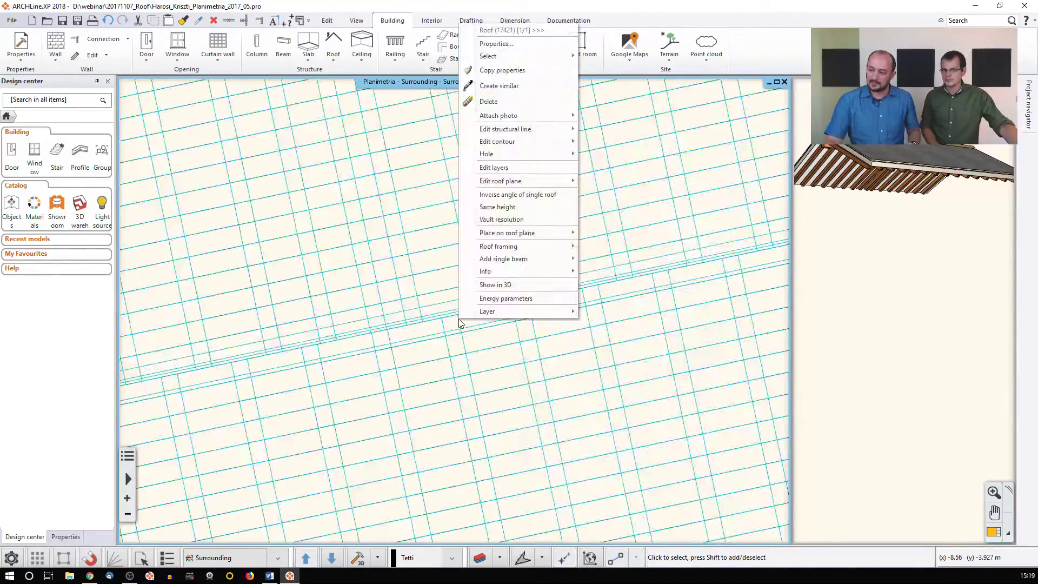
{"action": "mouse_move", "coordinate": [508, 249]}
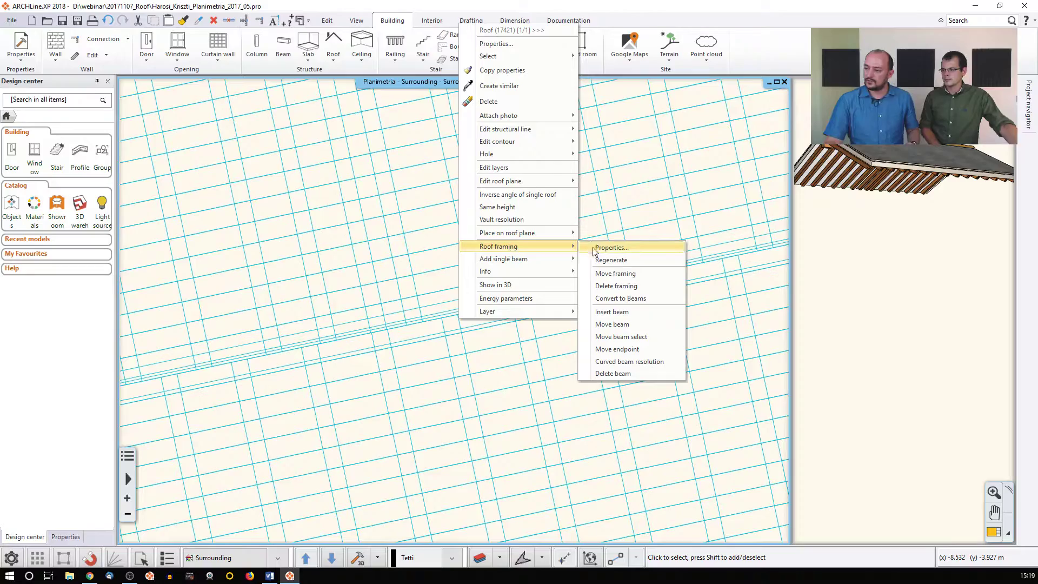
{"action": "left_click", "coordinate": [604, 274]}
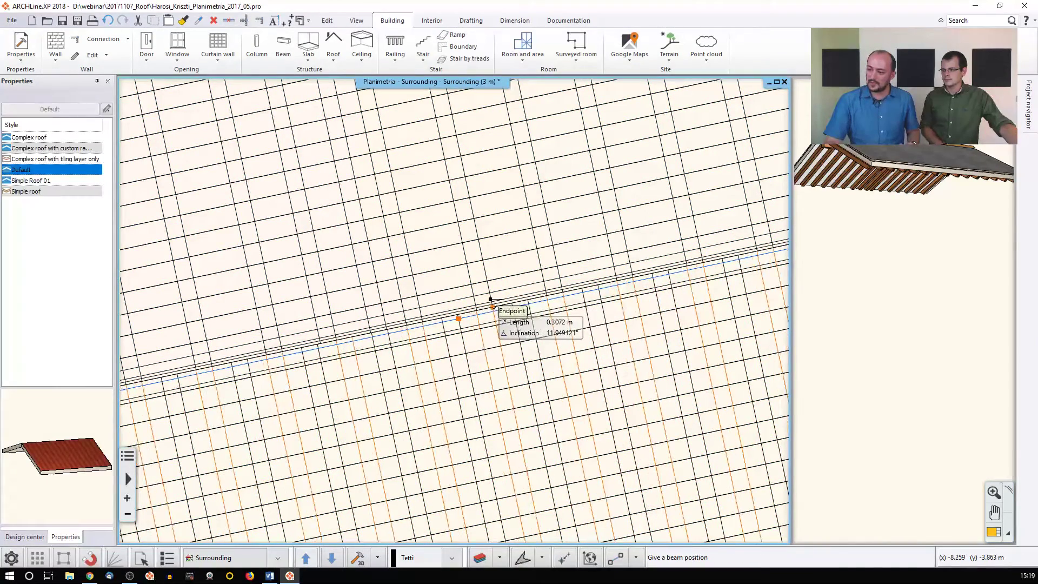
{"action": "left_click", "coordinate": [490, 306]}
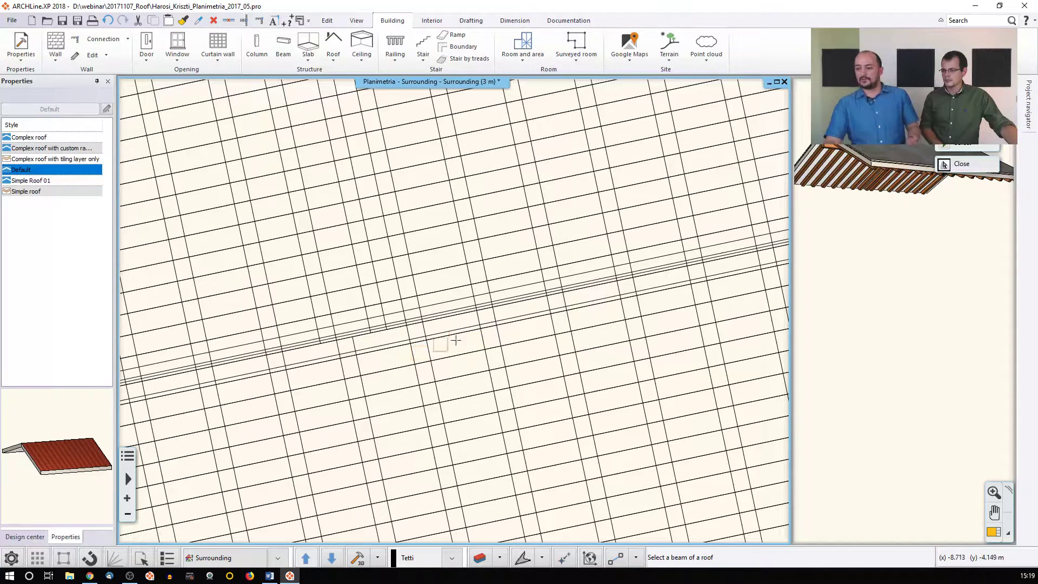
{"action": "left_click", "coordinate": [372, 350]}
{"action": "scroll", "coordinate": [379, 346], "scroll_direction": "down", "scroll_amount": 4}
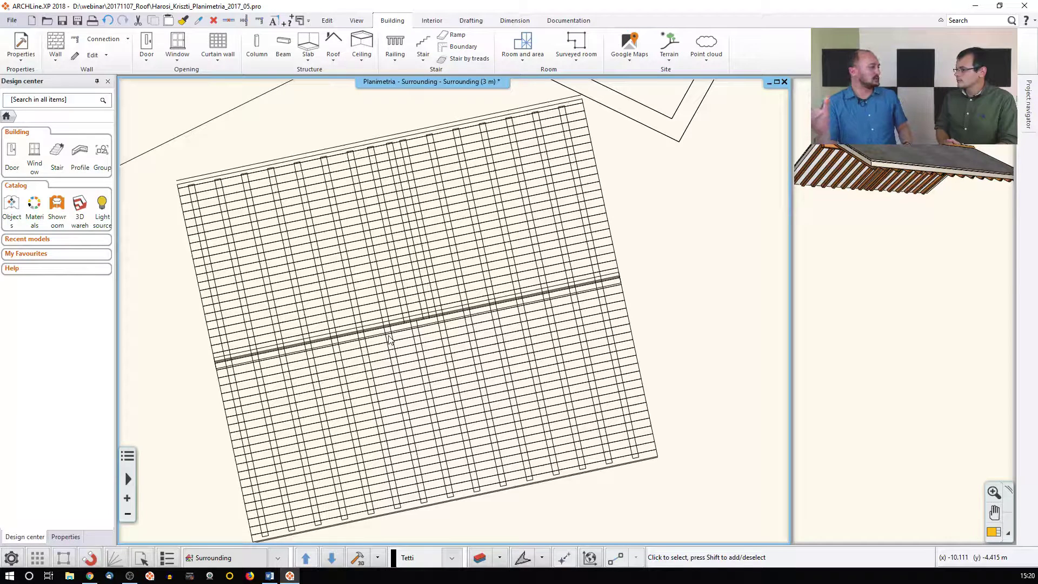
Untick Roof layers and Show roof layers in 3D, then update the roof preview
{"action": "left_click", "coordinate": [424, 339]}
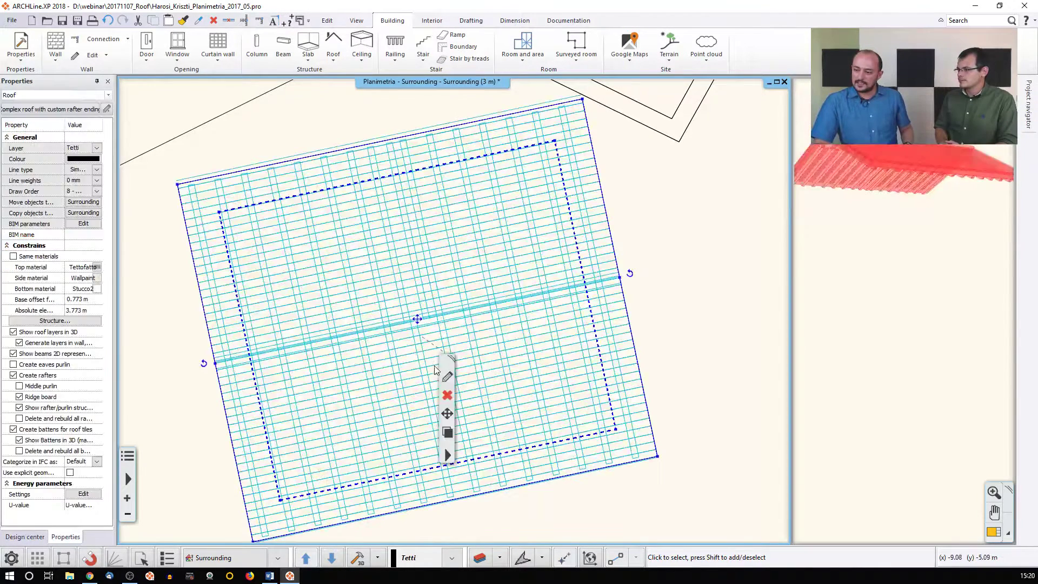
{"action": "double_click", "coordinate": [420, 318]}
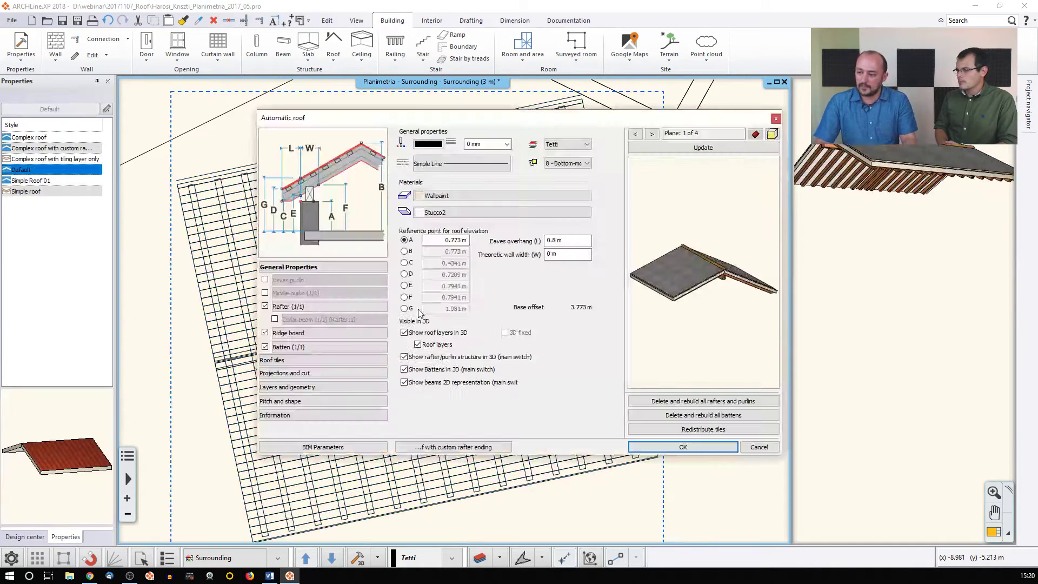
{"action": "left_click", "coordinate": [435, 346]}
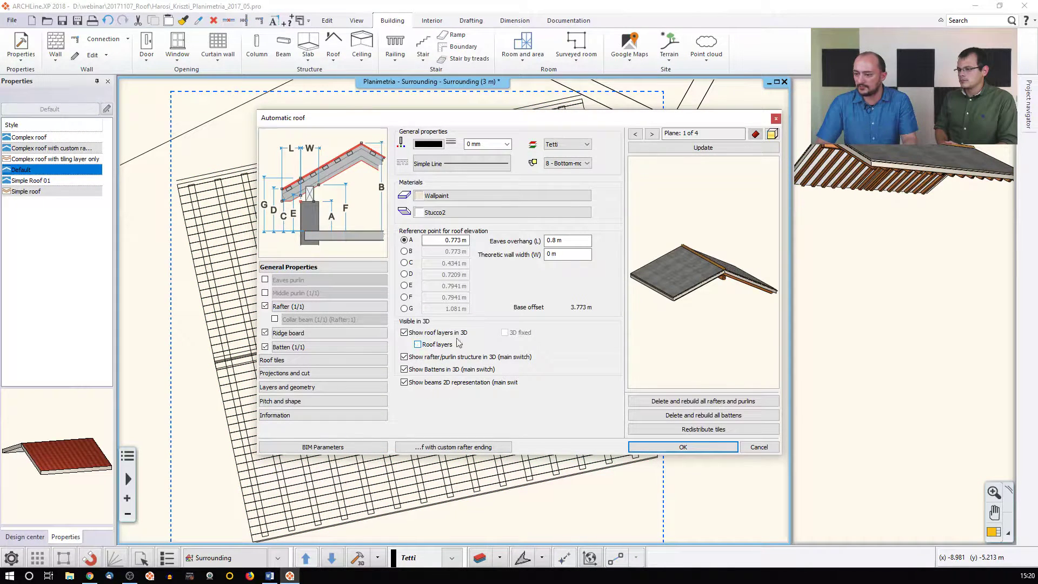
{"action": "left_click", "coordinate": [695, 150]}
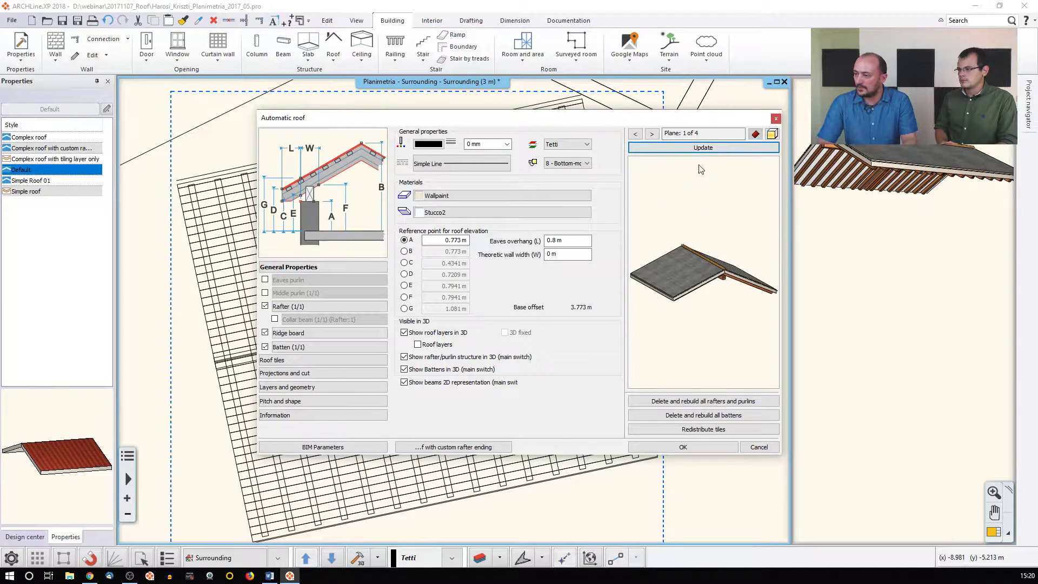
{"action": "left_click", "coordinate": [453, 335]}
{"action": "left_click", "coordinate": [697, 148]}
Orbit the preview to view the rafters from below, then bring up Batten (1/1) settings
{"action": "left_click_drag", "start_coordinate": [656, 286], "coordinate": [721, 233]}
{"action": "scroll", "coordinate": [696, 299], "scroll_direction": "up", "scroll_amount": 3}
{"action": "middle_click_drag", "start_coordinate": [719, 192], "coordinate": [711, 224]}
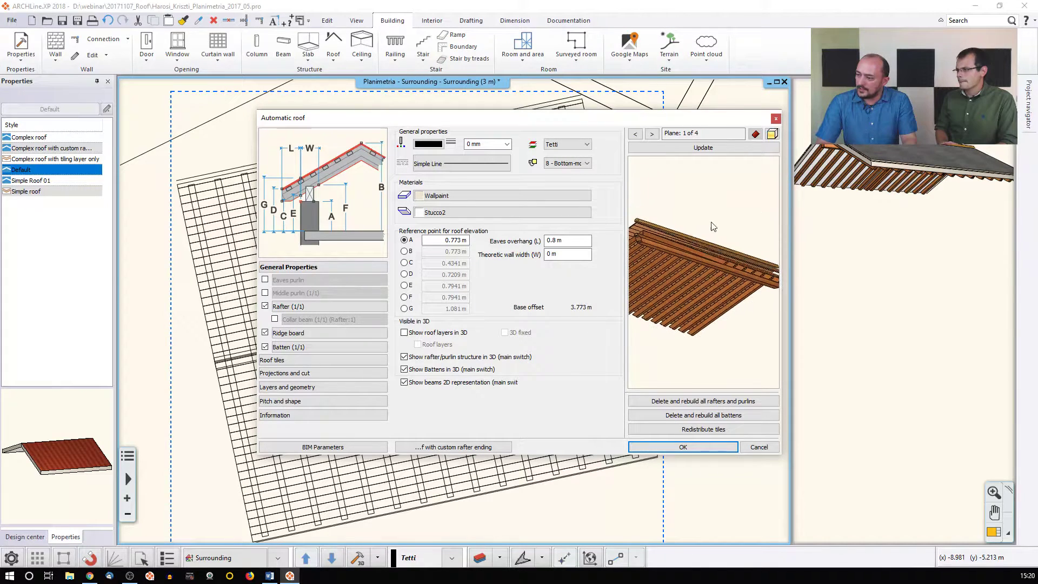
{"action": "left_click_drag", "start_coordinate": [711, 225], "coordinate": [671, 214]}
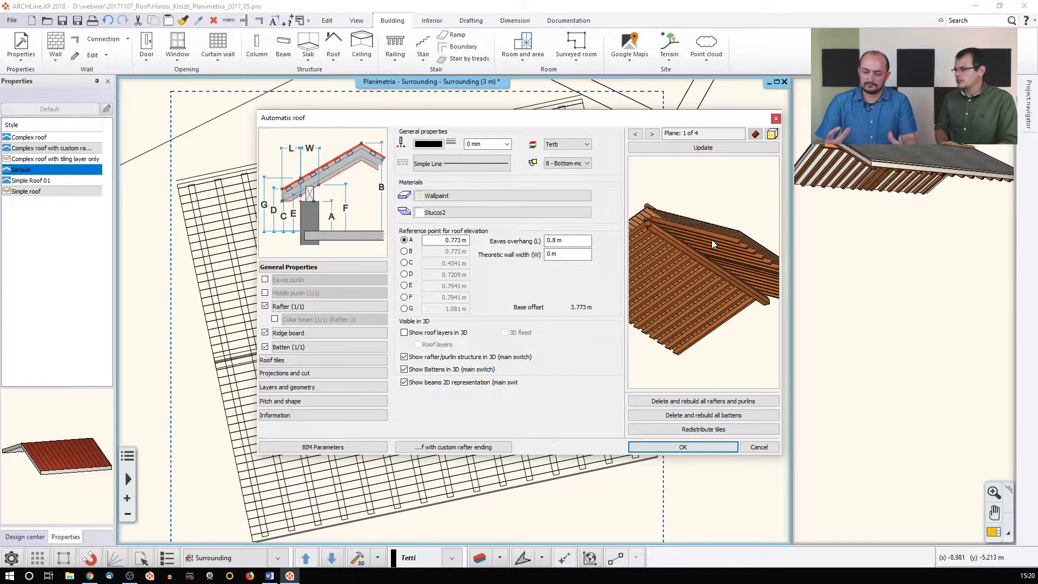
{"action": "middle_click_drag", "start_coordinate": [653, 210], "coordinate": [678, 242]}
{"action": "scroll", "coordinate": [679, 242], "scroll_direction": "up", "scroll_amount": 4}
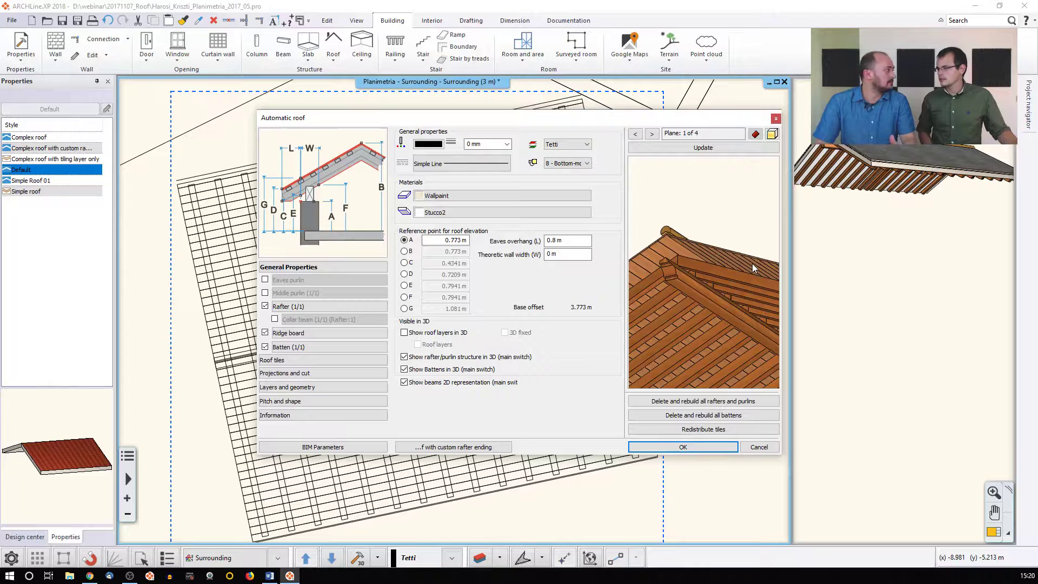
{"action": "middle_click_drag", "start_coordinate": [743, 235], "coordinate": [719, 234]}
{"action": "left_click", "coordinate": [322, 349]}
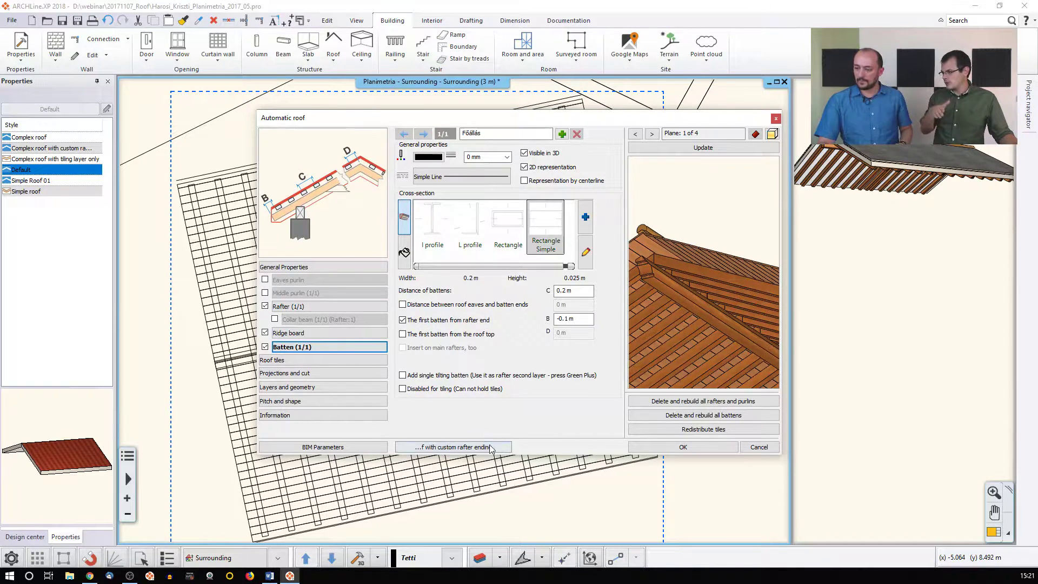
Apply the 'Complex roof with tiling layer only' style, update the preview, and confirm with OK
{"action": "left_click", "coordinate": [467, 448]}
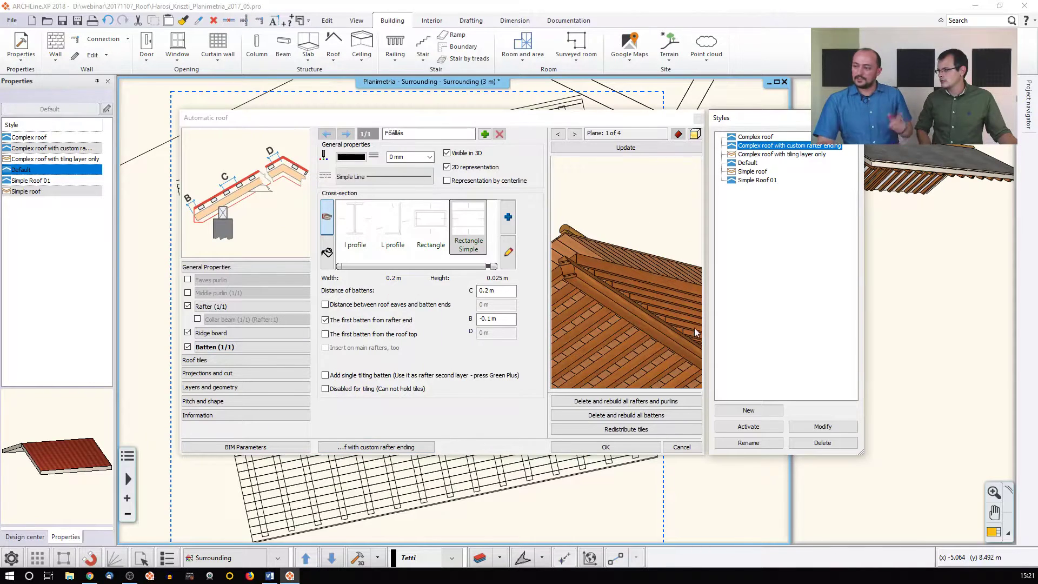
{"action": "double_click", "coordinate": [795, 154]}
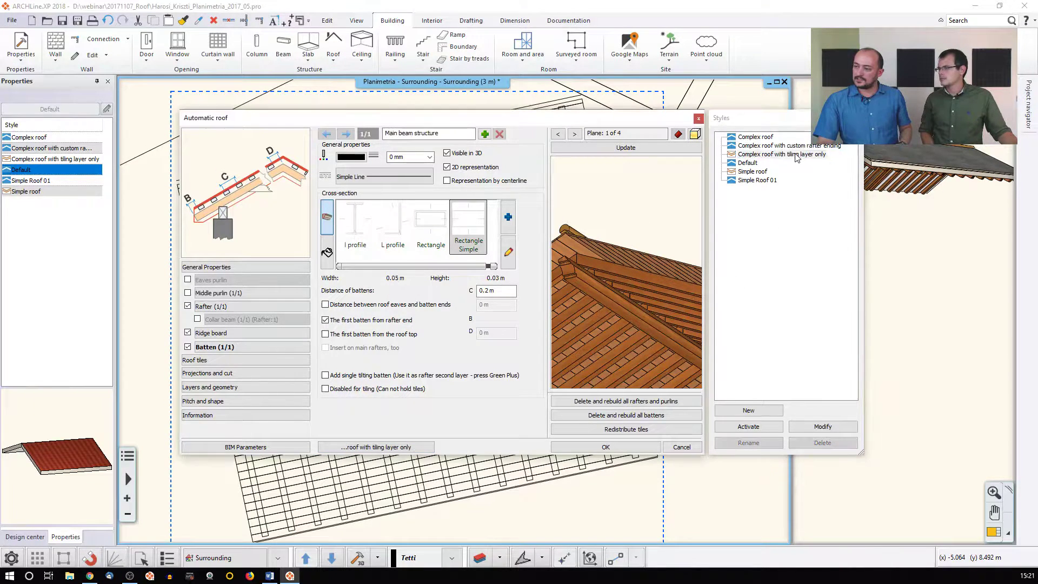
{"action": "left_click", "coordinate": [617, 148]}
{"action": "left_click_drag", "start_coordinate": [618, 232], "coordinate": [625, 275]}
{"action": "scroll", "coordinate": [625, 271], "scroll_direction": "down", "scroll_amount": 3}
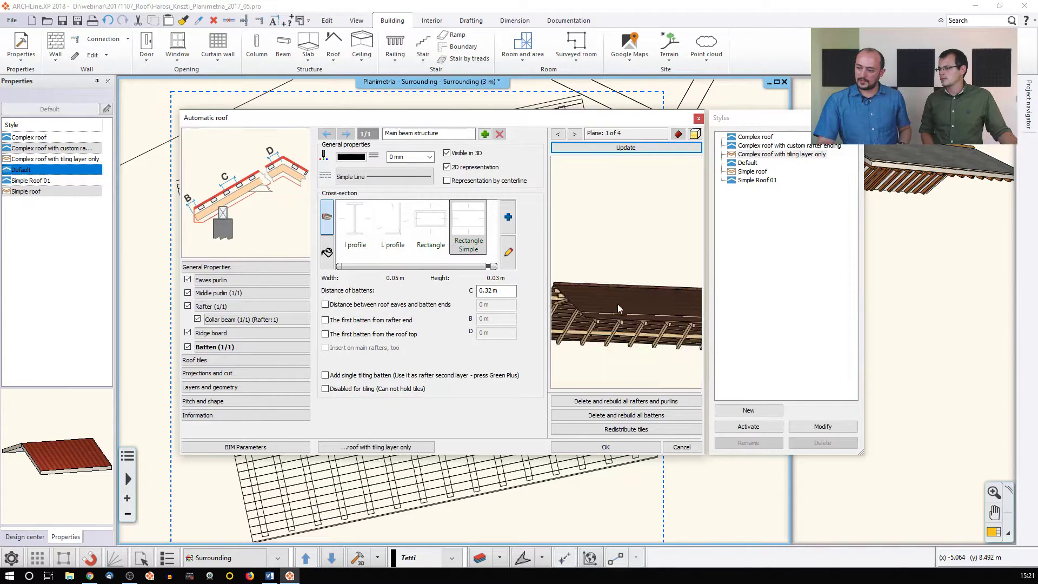
{"action": "left_click", "coordinate": [605, 446]}
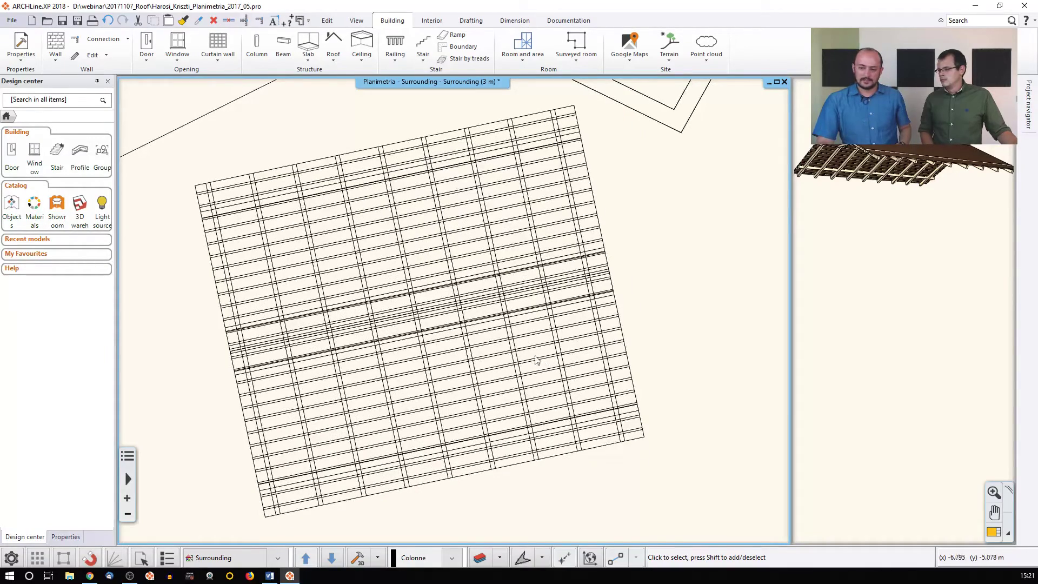
{"action": "scroll", "coordinate": [505, 356], "scroll_direction": "down", "scroll_amount": 1}
On the Ground floor, show a rectangular area around the outbuilding in 3D
{"action": "key", "text": "Page_Down"}
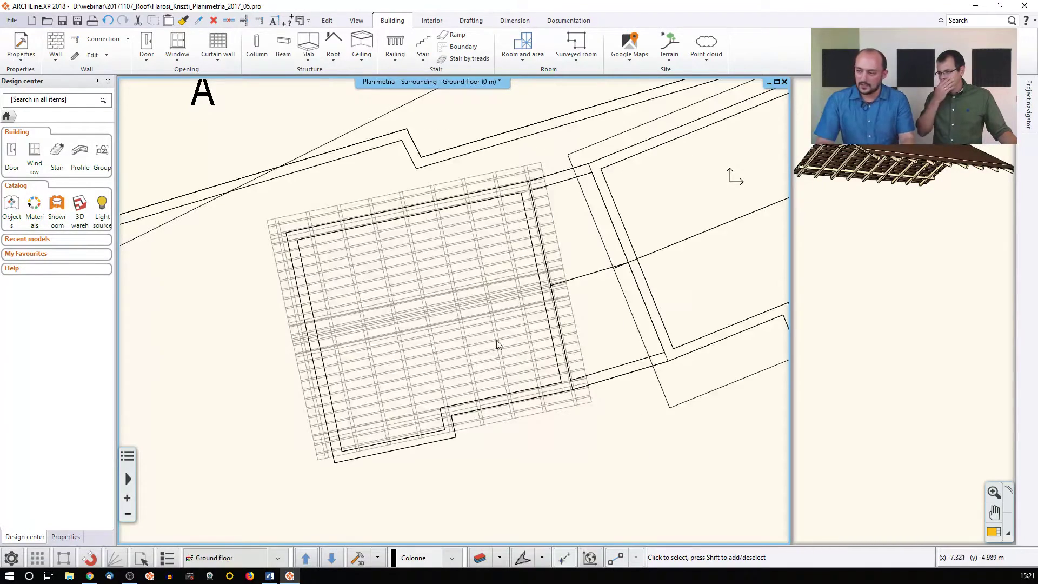
{"action": "middle_click_drag", "start_coordinate": [496, 338], "coordinate": [509, 326]}
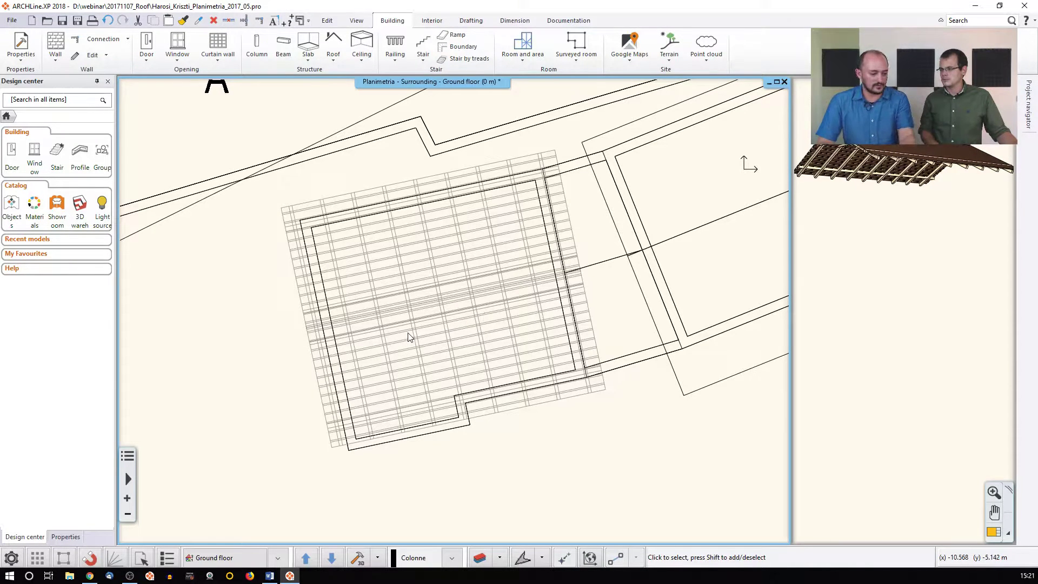
{"action": "left_click", "coordinate": [377, 557]}
{"action": "left_click", "coordinate": [403, 494]}
{"action": "left_click", "coordinate": [254, 138]}
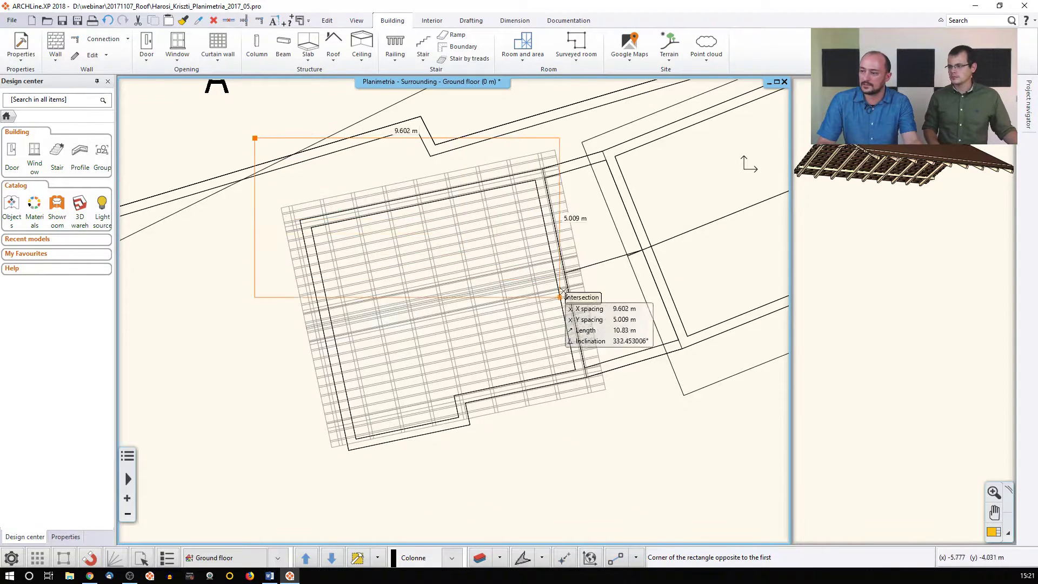
{"action": "left_click", "coordinate": [613, 462]}
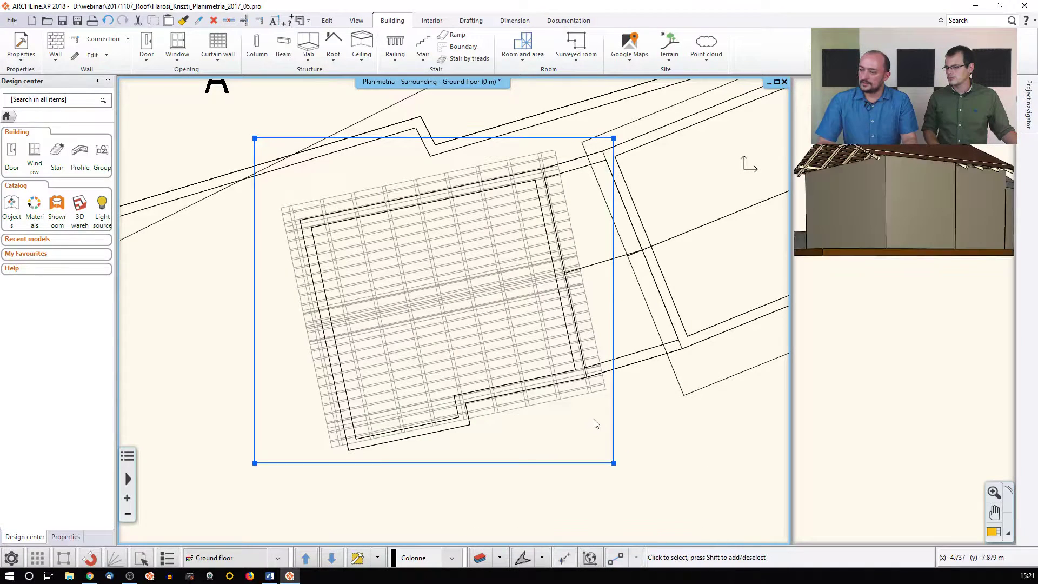
{"action": "left_click", "coordinate": [872, 247]}
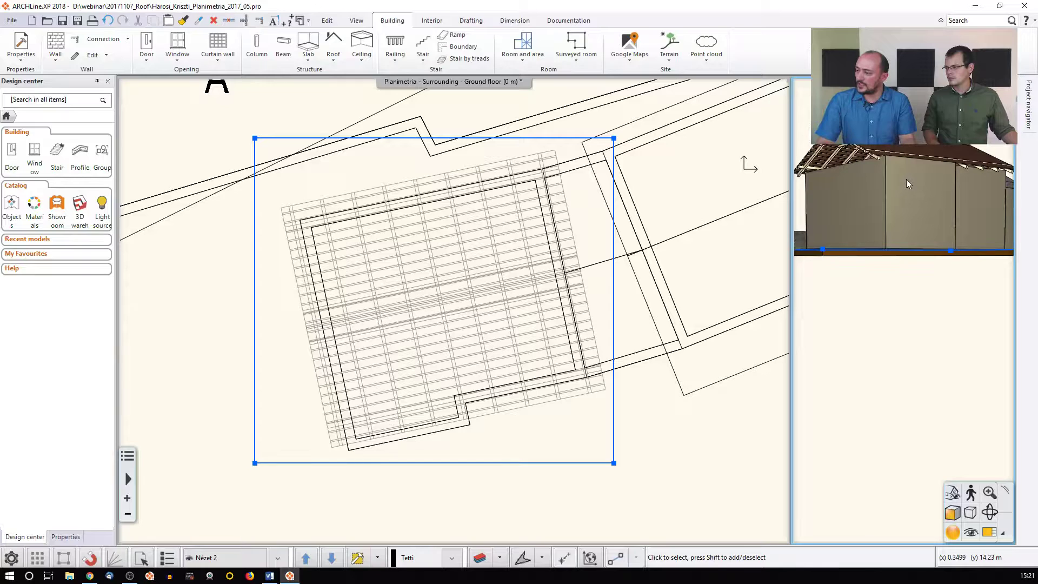
{"action": "left_click", "coordinate": [551, 289]}
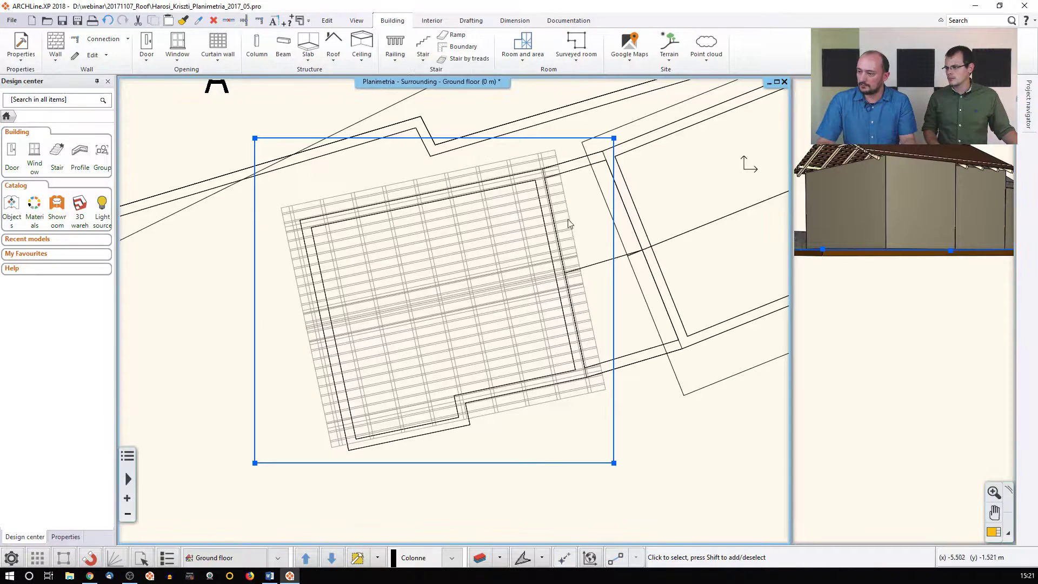
Drop the roof vertically onto the gable walls (-0.227 m offset) and redraw the 3D area
{"action": "left_click", "coordinate": [880, 147]}
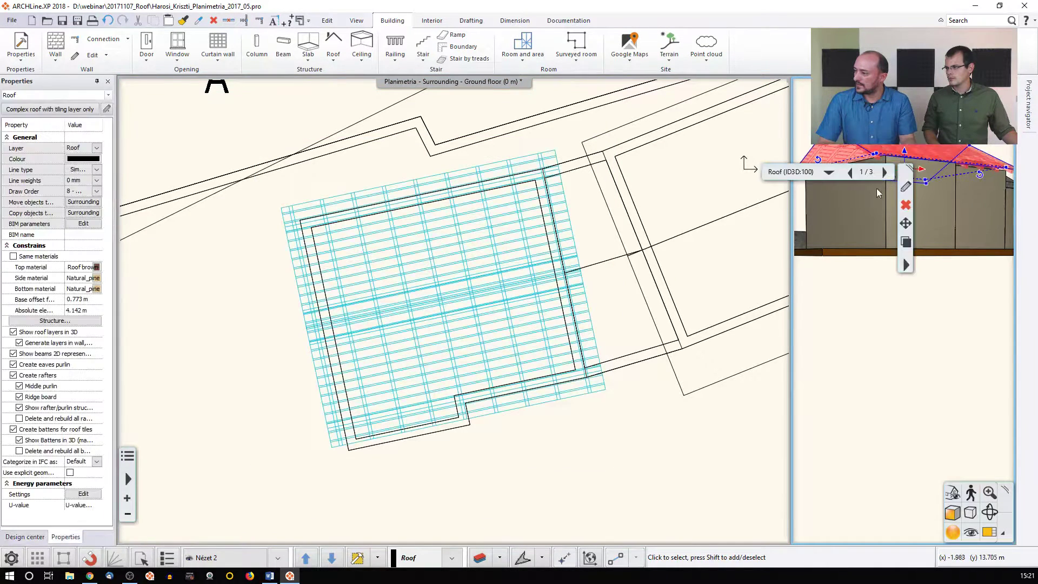
{"action": "left_click", "coordinate": [904, 151]}
{"action": "left_click", "coordinate": [941, 159]}
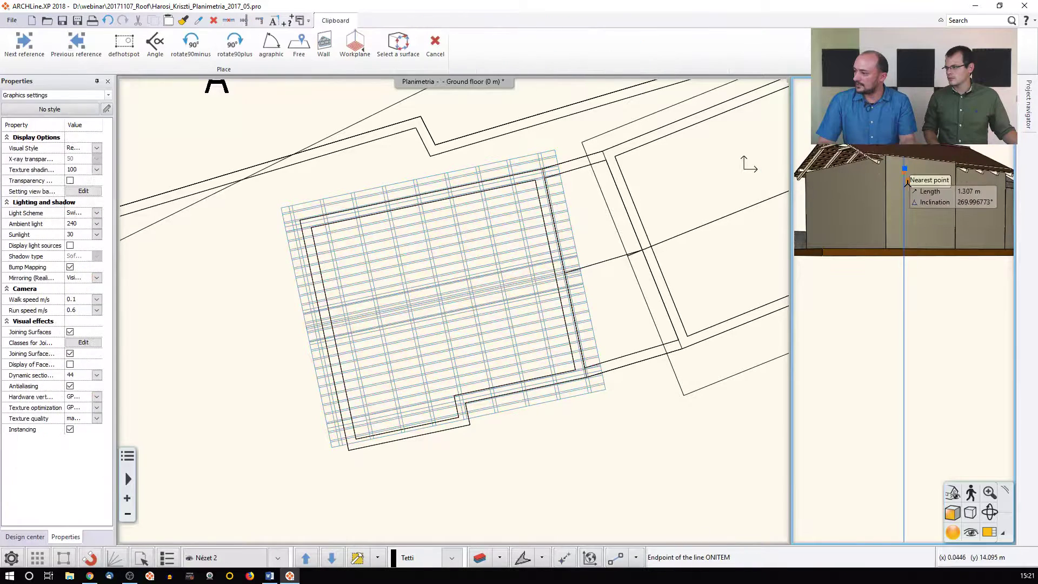
{"action": "left_click", "coordinate": [906, 195]}
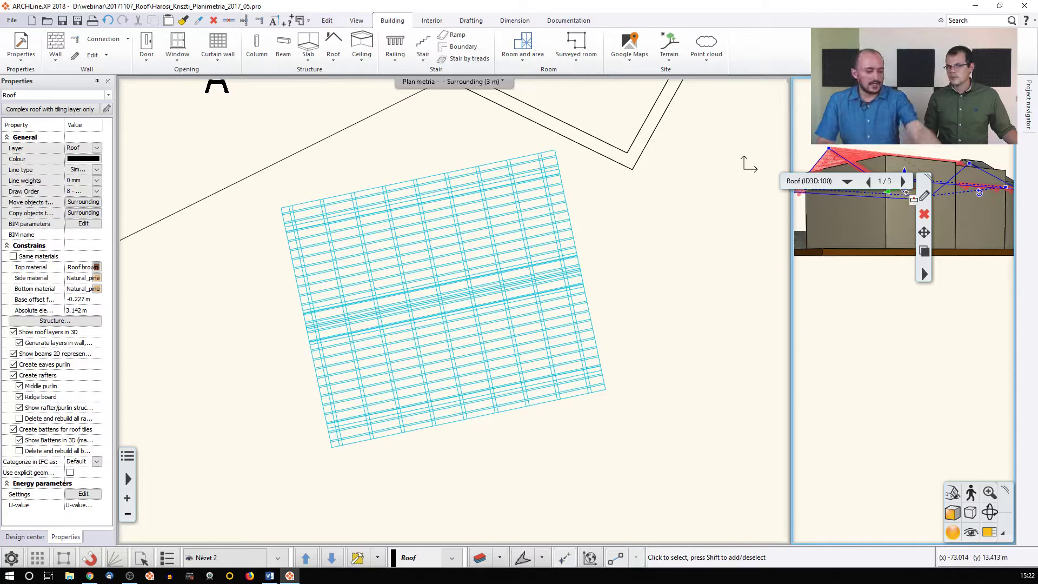
{"action": "key", "text": "Escape"}
{"action": "left_click", "coordinate": [676, 324]}
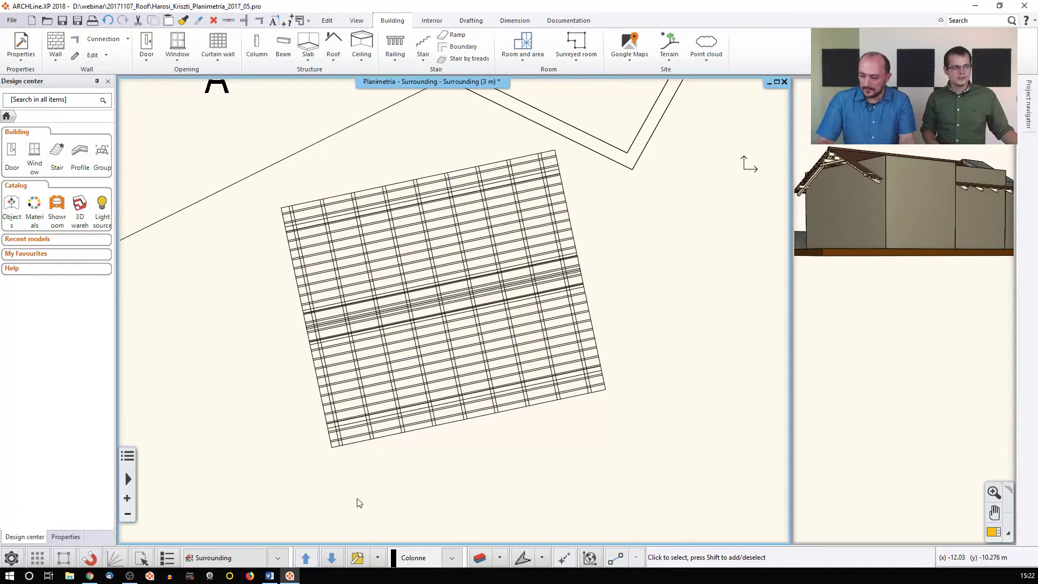
{"action": "left_click", "coordinate": [371, 559]}
{"action": "left_click", "coordinate": [235, 123]}
{"action": "left_click", "coordinate": [631, 426]}
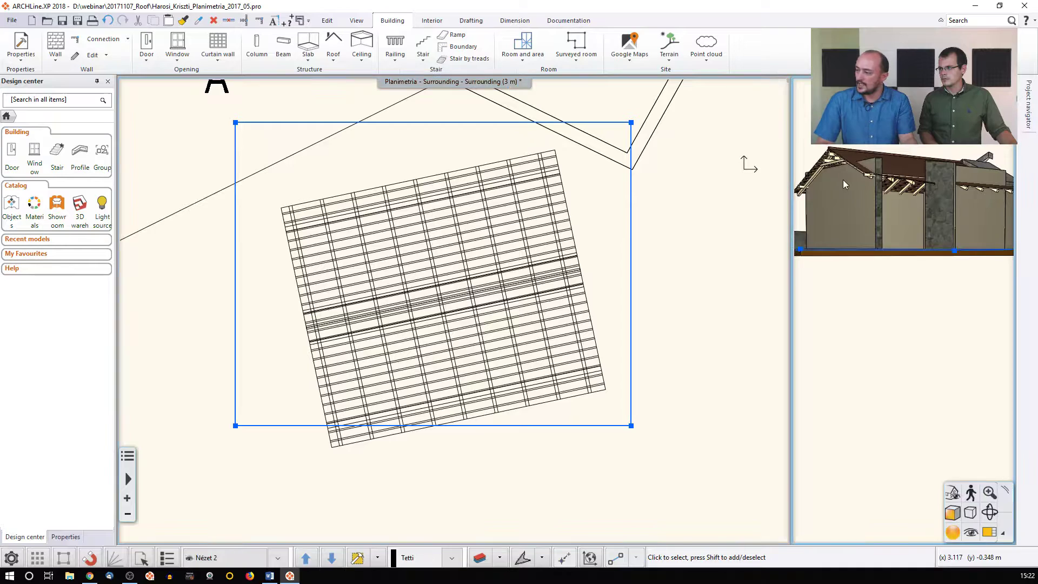
Review the roof's Projections and cut settings so cutting applies on all floors
{"action": "middle_click_drag", "start_coordinate": [913, 188], "coordinate": [923, 275]}
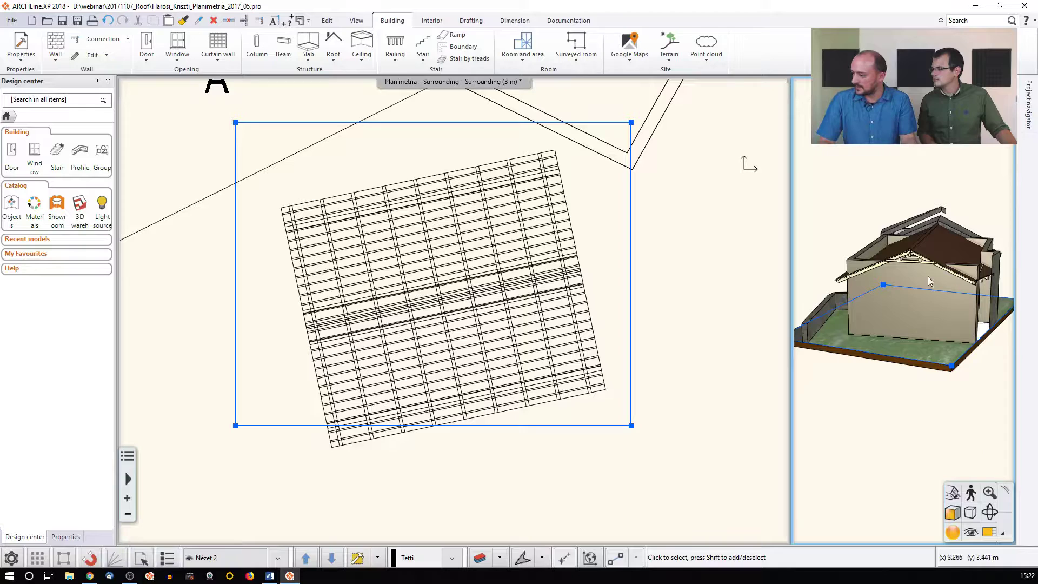
{"action": "left_click", "coordinate": [910, 253]}
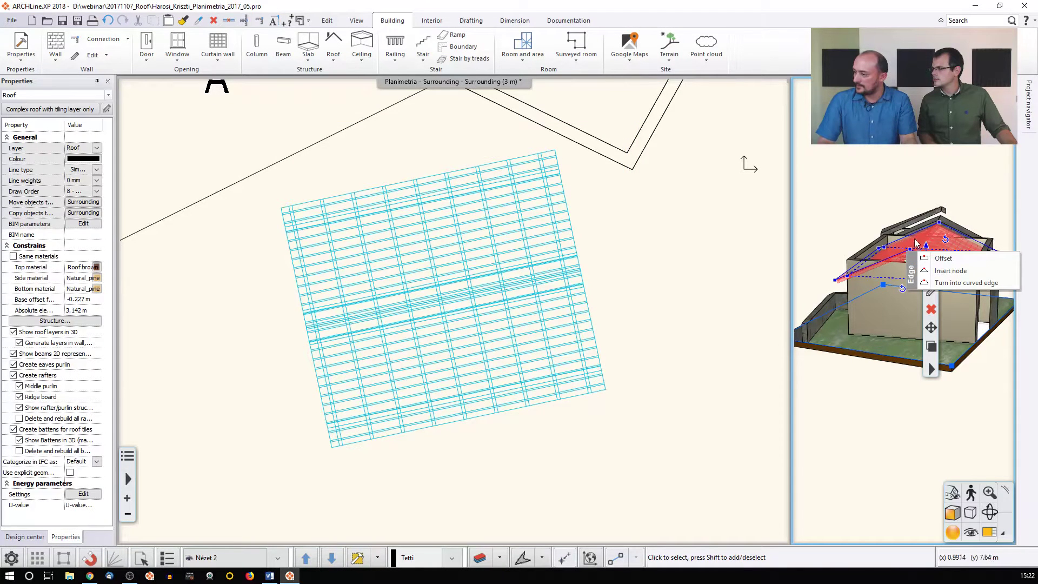
{"action": "double_click", "coordinate": [911, 253]}
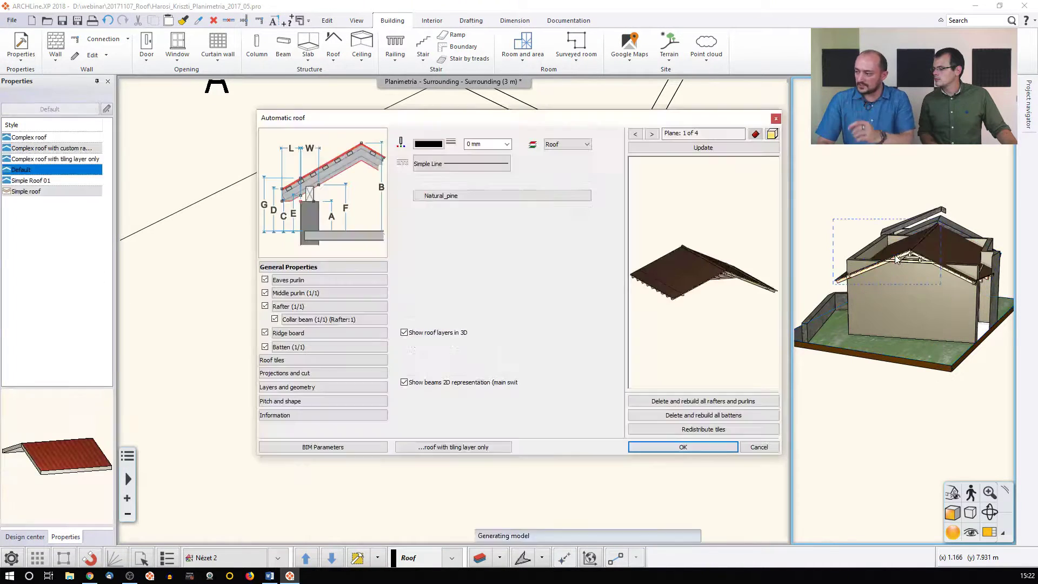
{"action": "left_click", "coordinate": [290, 374]}
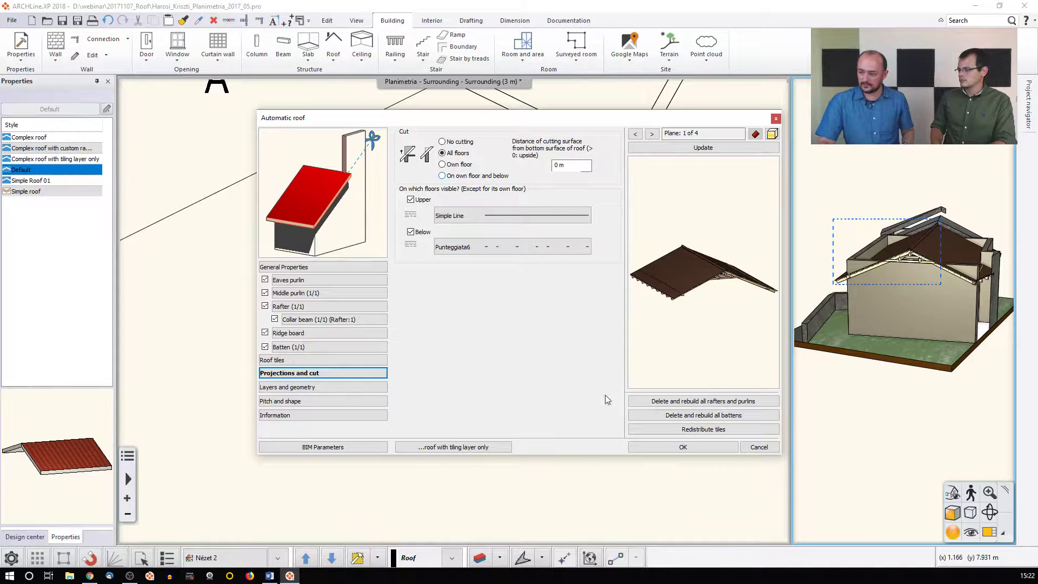
{"action": "left_click", "coordinate": [661, 448]}
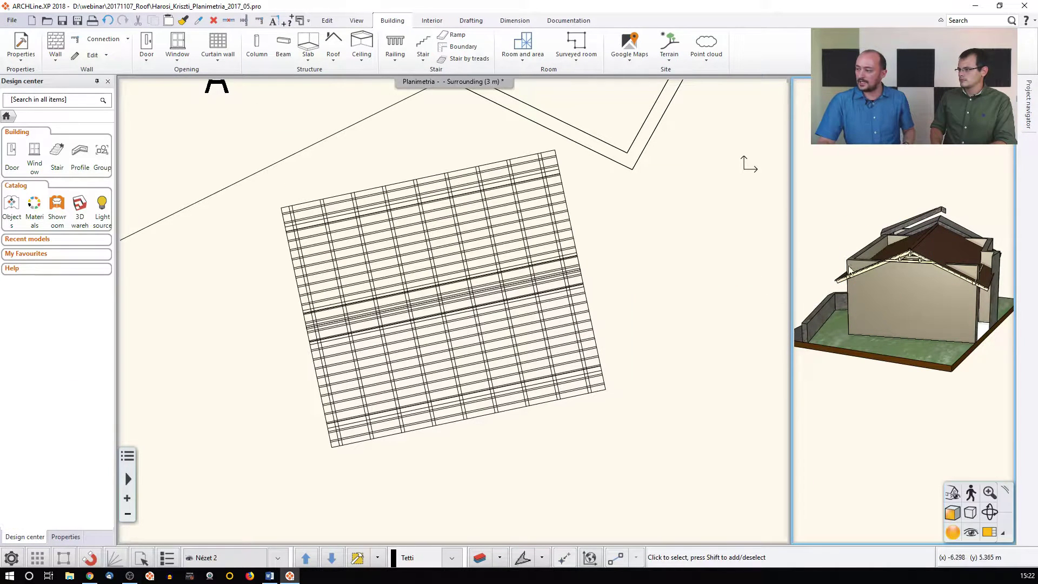
Start a wider 3D area rectangle on the plan and place its first corner
{"action": "left_click", "coordinate": [408, 345]}
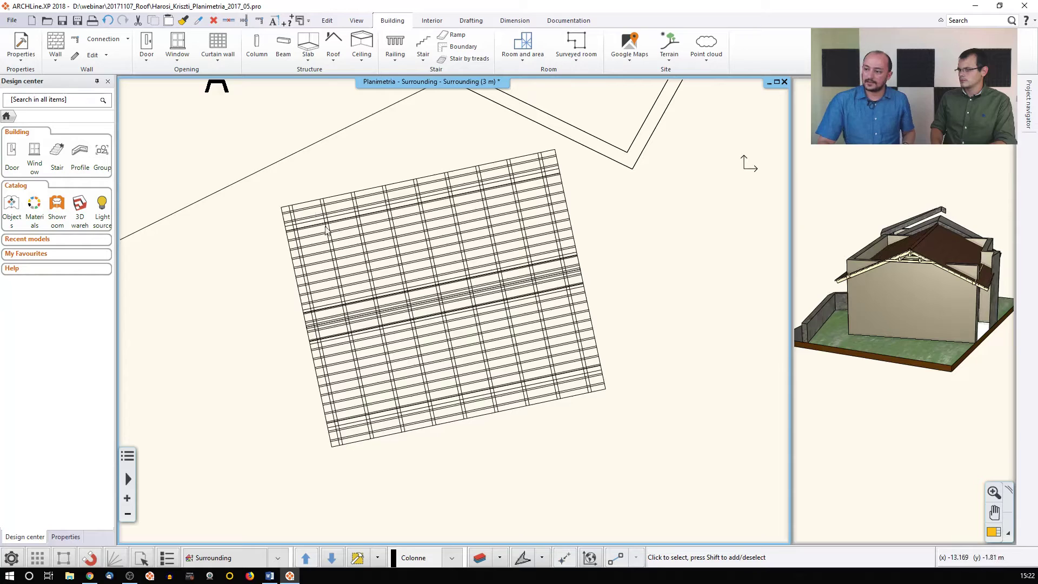
{"action": "left_click", "coordinate": [358, 557]}
{"action": "scroll", "coordinate": [303, 189], "scroll_direction": "down", "scroll_amount": 2}
{"action": "left_click", "coordinate": [312, 194]}
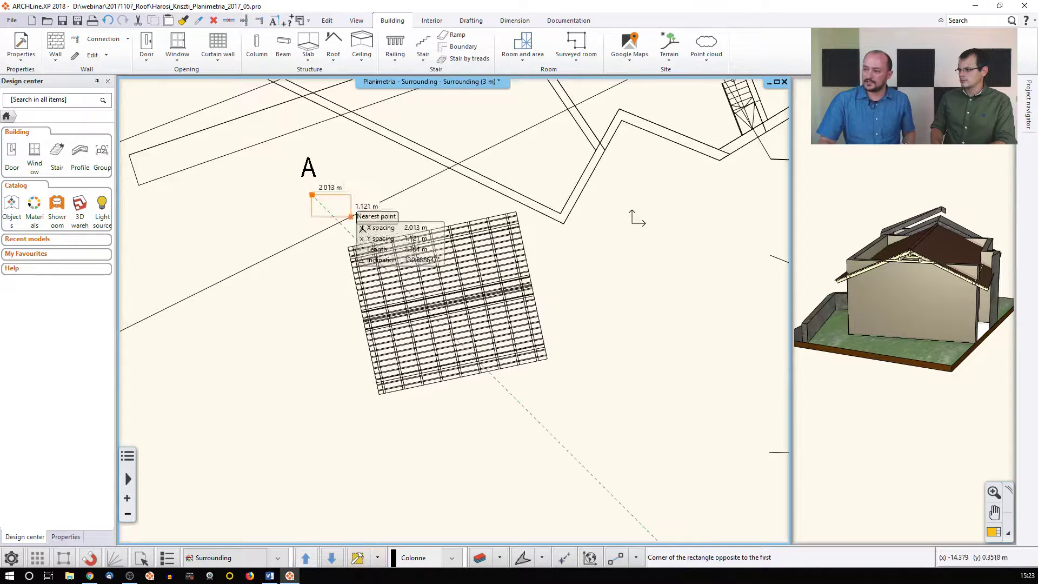
Close the 3D area rectangle around the roof and orbit the 3D model
{"action": "left_click", "coordinate": [591, 433]}
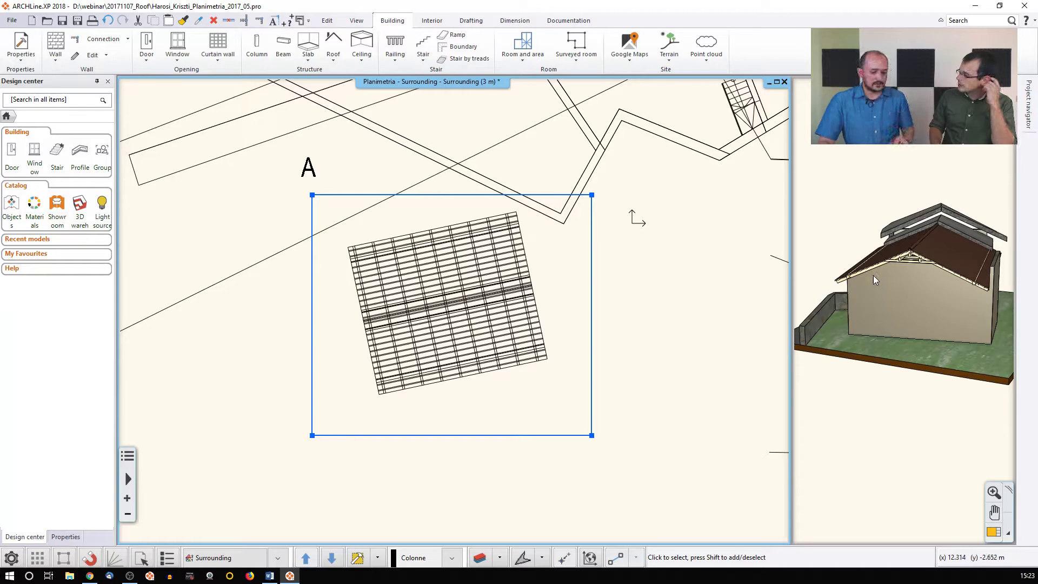
{"action": "left_click", "coordinate": [890, 260]}
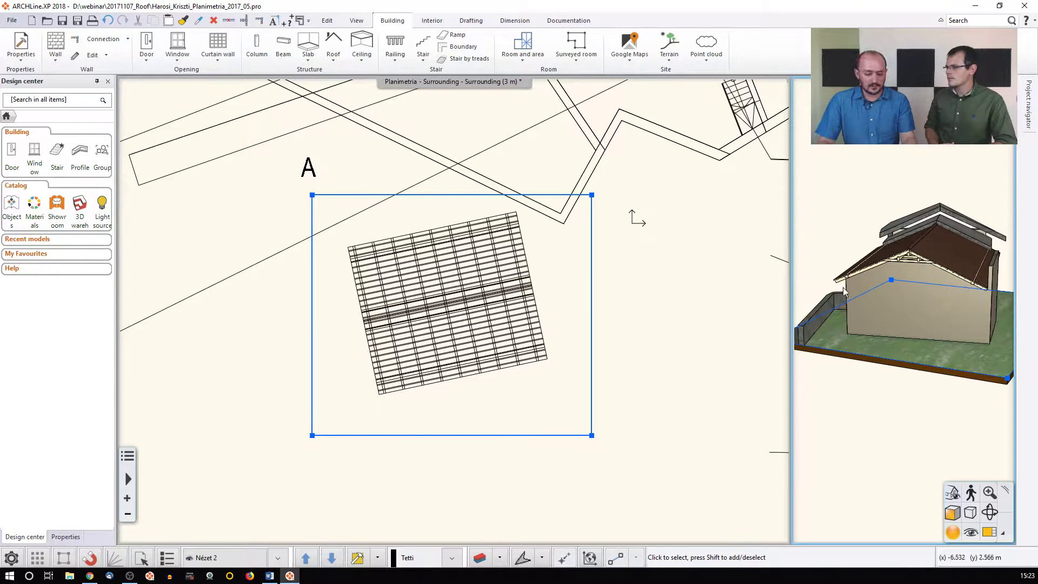
{"action": "middle_click_drag", "start_coordinate": [844, 286], "coordinate": [887, 286]}
{"action": "middle_click_drag", "start_coordinate": [802, 277], "coordinate": [883, 282]}
Zoom and orbit in 3D to examine the rafters beneath the eaves
{"action": "left_click", "coordinate": [908, 246]}
{"action": "scroll", "coordinate": [864, 213], "scroll_direction": "up", "scroll_amount": 3}
{"action": "middle_click_drag", "start_coordinate": [864, 213], "coordinate": [898, 333]}
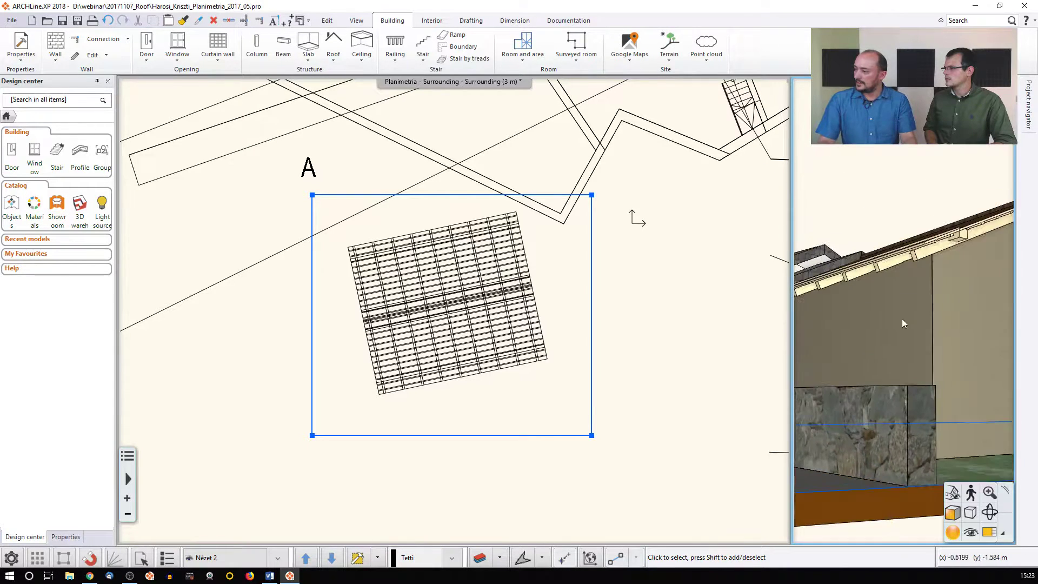
{"action": "scroll", "coordinate": [913, 254], "scroll_direction": "up", "scroll_amount": 3}
{"action": "middle_click_drag", "start_coordinate": [912, 254], "coordinate": [981, 245]}
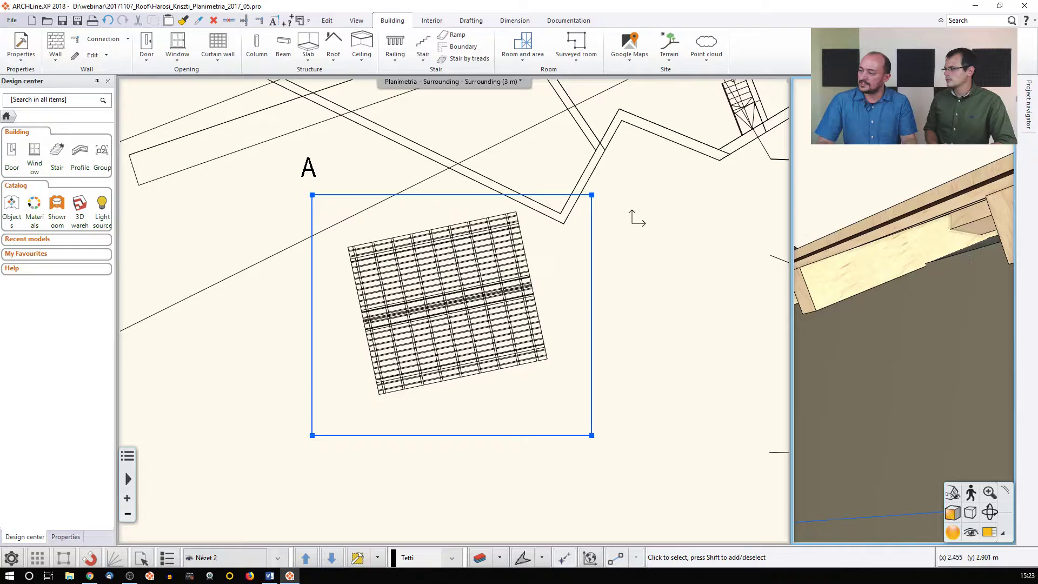
{"action": "middle_click_drag", "start_coordinate": [961, 252], "coordinate": [950, 252]}
{"action": "scroll", "coordinate": [949, 252], "scroll_direction": "down", "scroll_amount": 3}
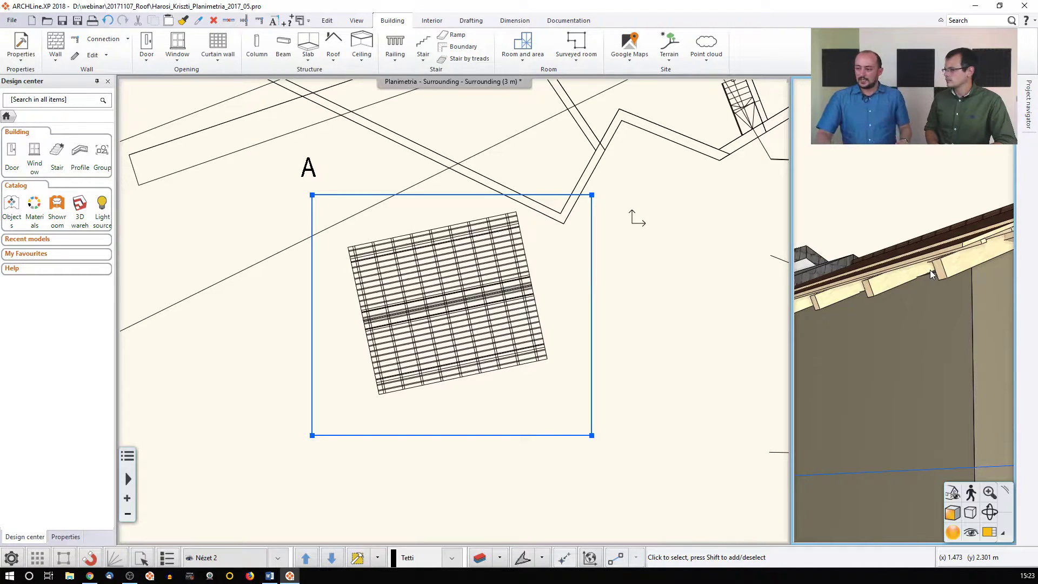
{"action": "left_click", "coordinate": [454, 296]}
Change the roof's Projections and cut distance from 0 m to 0.1 m
{"action": "left_click", "coordinate": [454, 297]}
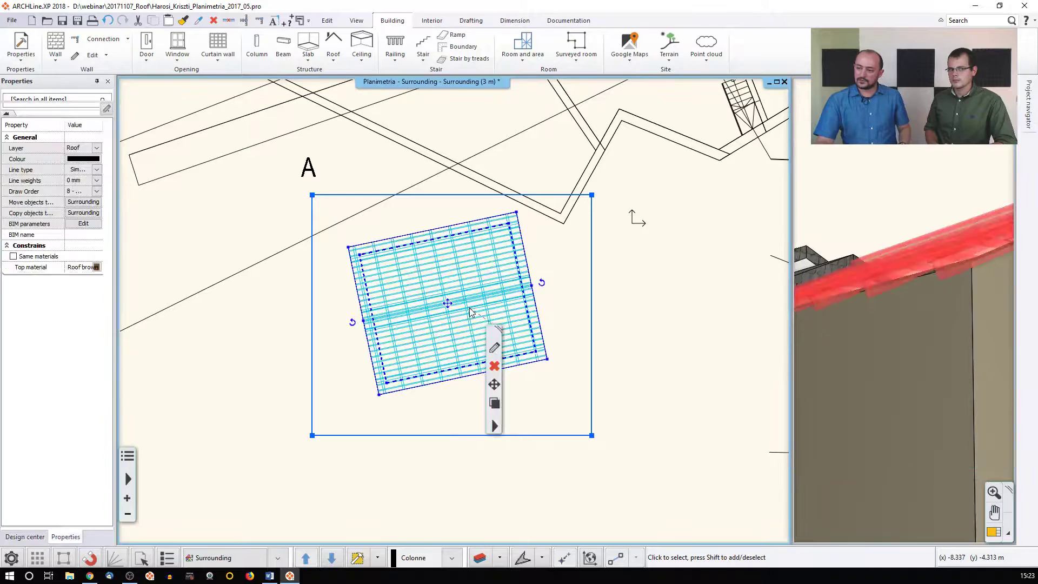
{"action": "left_click", "coordinate": [495, 348]}
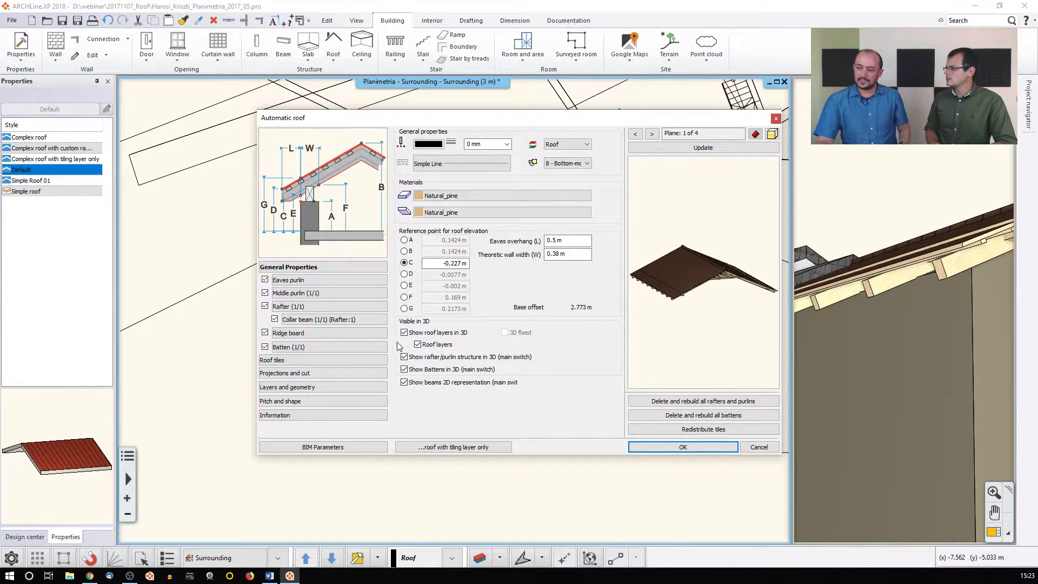
{"action": "left_click", "coordinate": [311, 386]}
{"action": "left_click", "coordinate": [311, 374]}
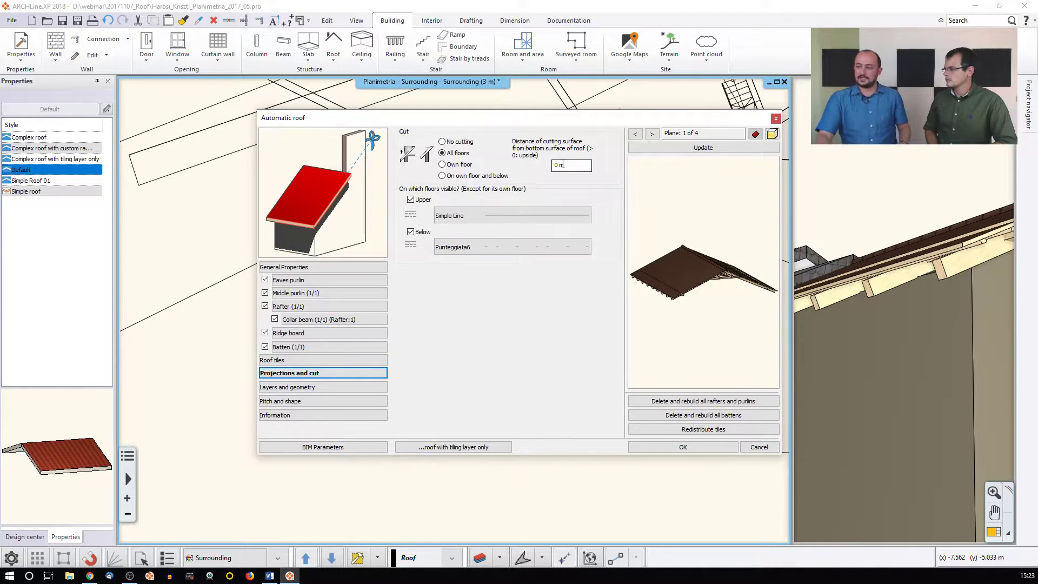
{"action": "left_click", "coordinate": [555, 167]}
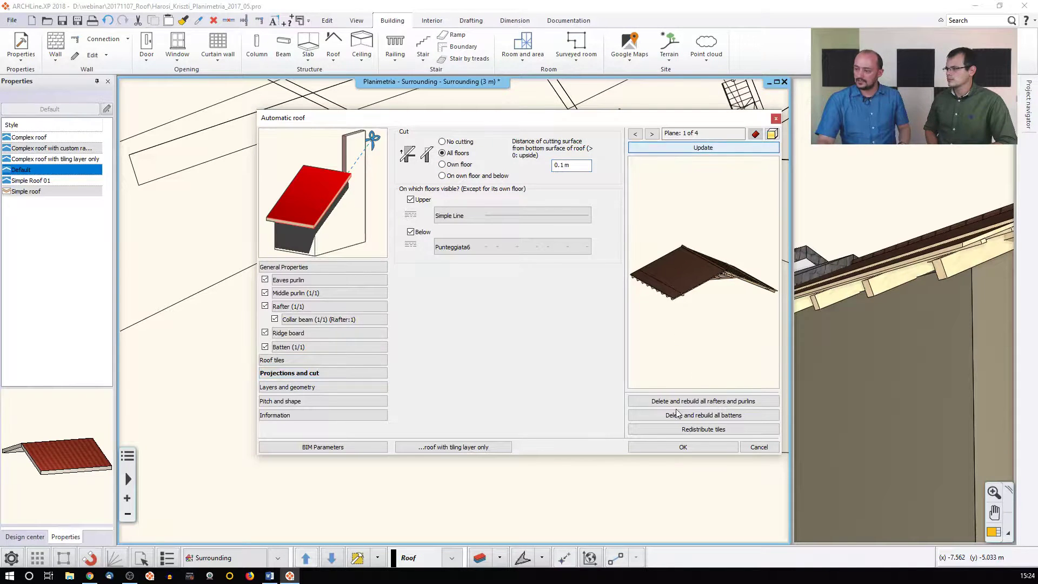
{"action": "left_click", "coordinate": [667, 446]}
{"action": "middle_click_drag", "start_coordinate": [383, 402], "coordinate": [384, 402]}
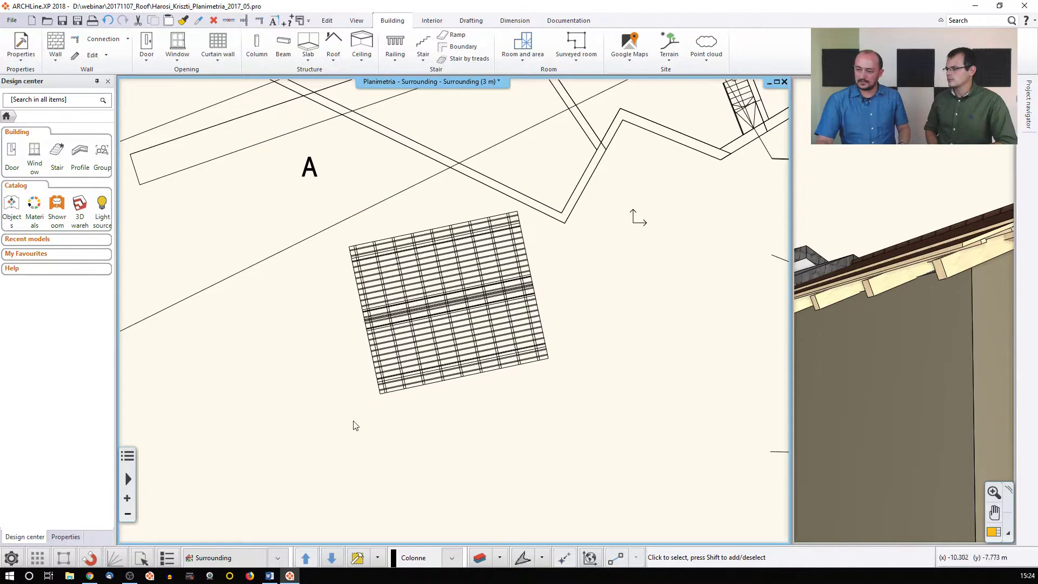
{"action": "left_click", "coordinate": [357, 558]}
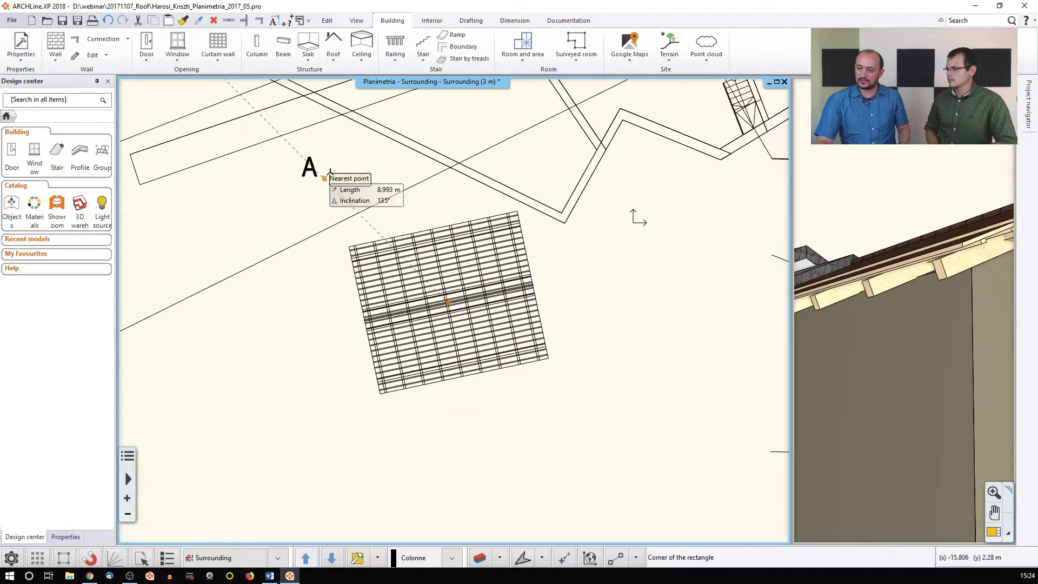
{"action": "left_click", "coordinate": [301, 157]}
{"action": "left_click", "coordinate": [589, 414]}
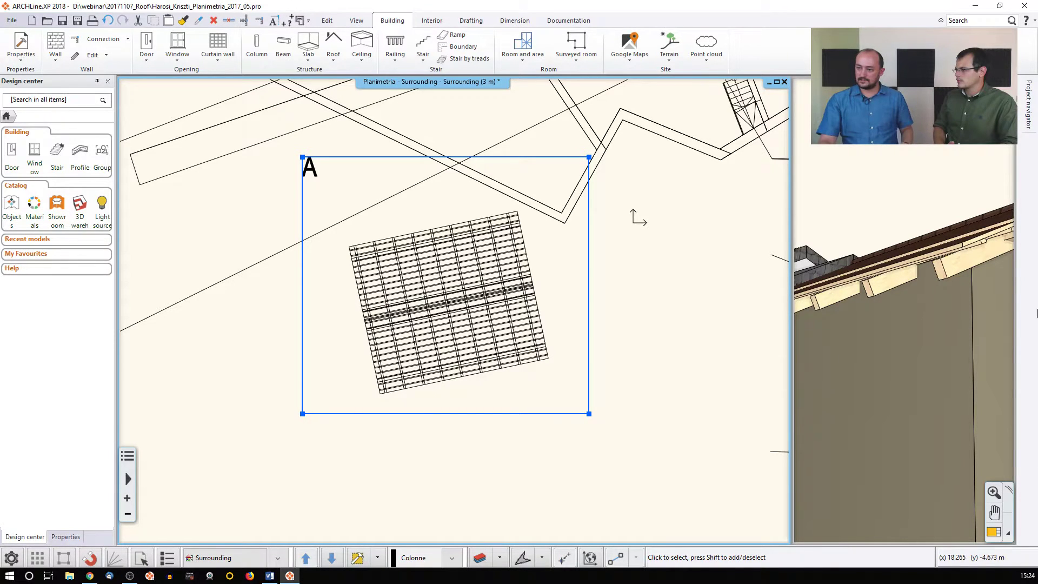
{"action": "left_click", "coordinate": [446, 308]}
{"action": "key", "text": "Delete"}
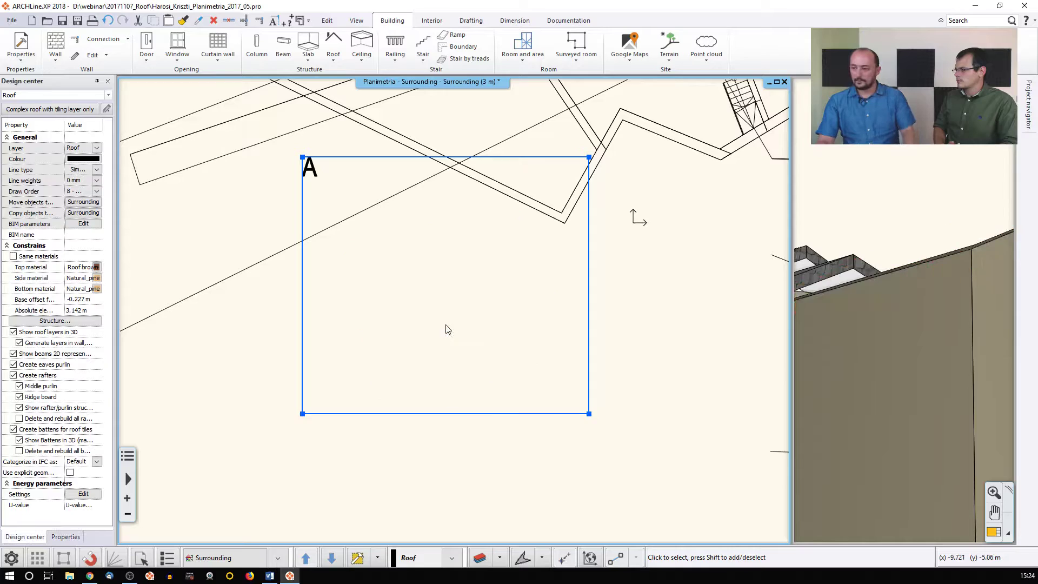
{"action": "scroll", "coordinate": [430, 338], "scroll_direction": "down", "scroll_amount": 2}
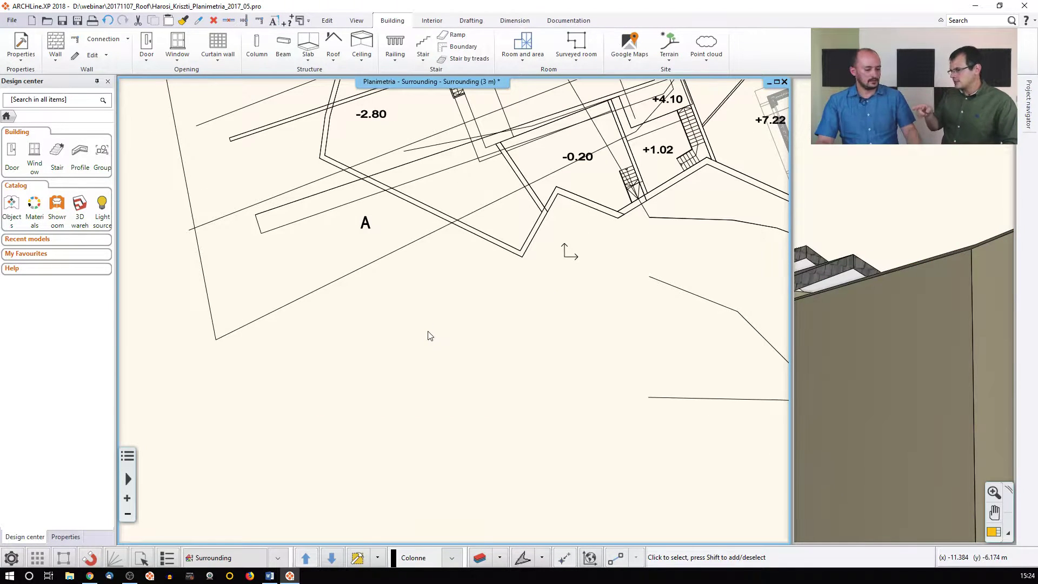
{"action": "key", "text": "ctrl+z"}
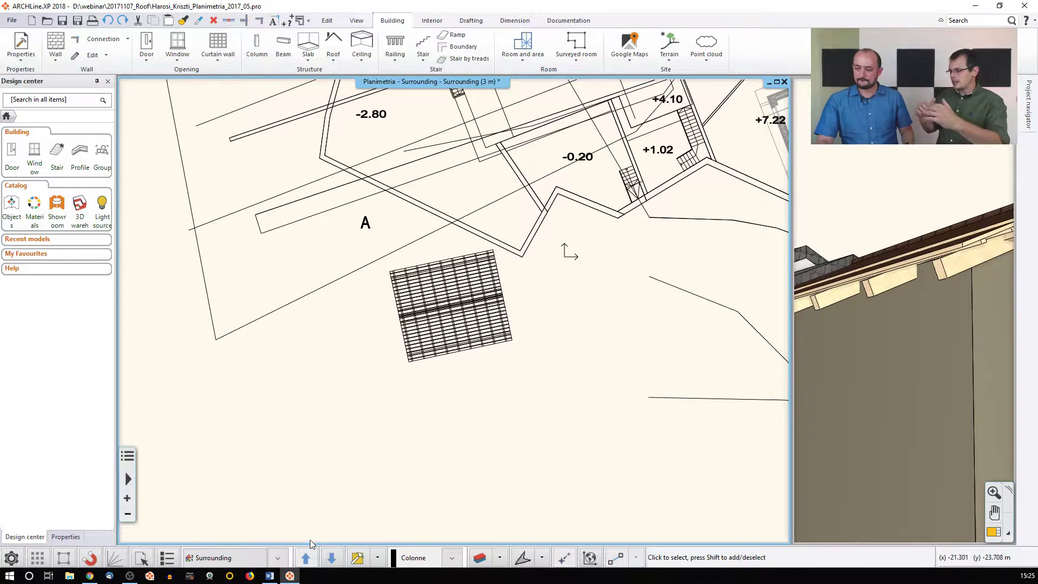
{"action": "left_click", "coordinate": [443, 338]}
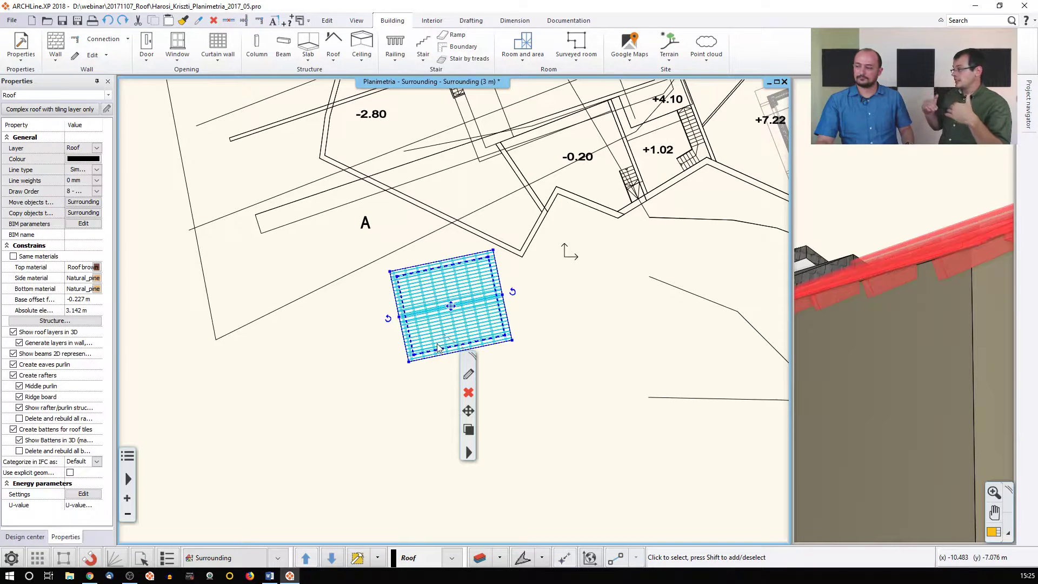
Turn off Show beams 2D representation for the roof, leaving its outline and ridge
{"action": "left_click", "coordinate": [319, 397]}
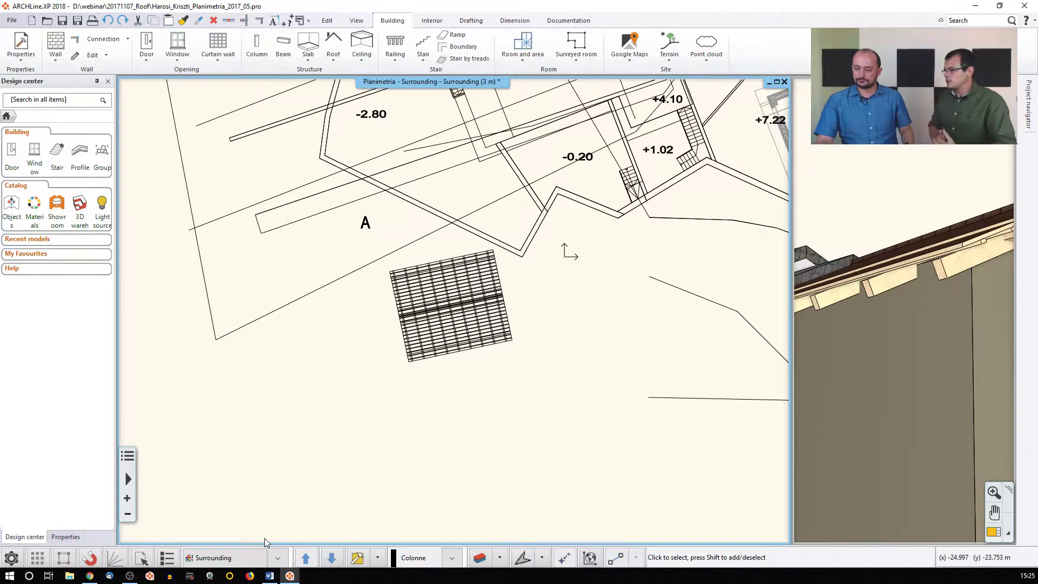
{"action": "left_click", "coordinate": [433, 331]}
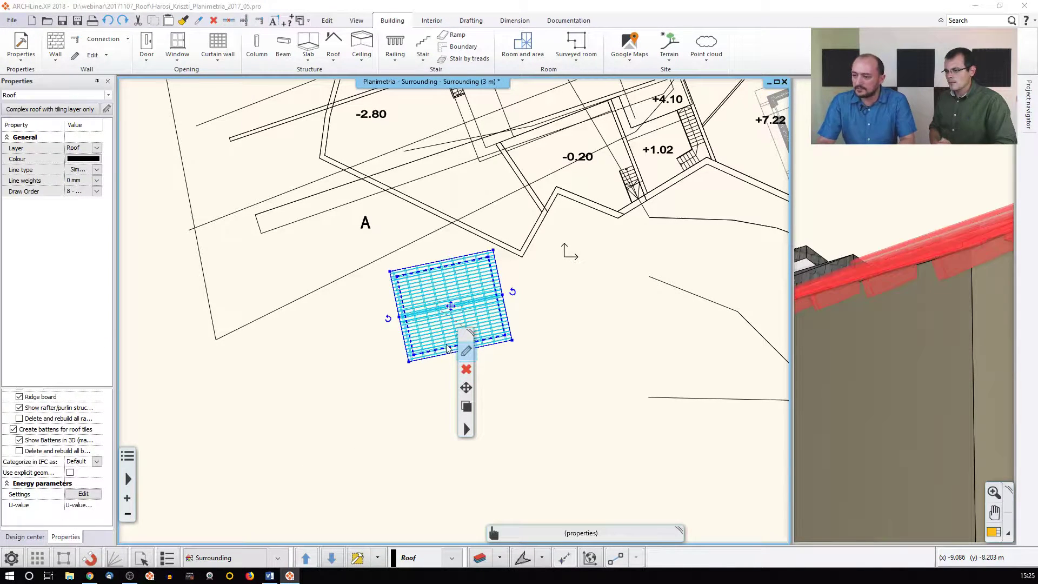
{"action": "double_click", "coordinate": [448, 342]}
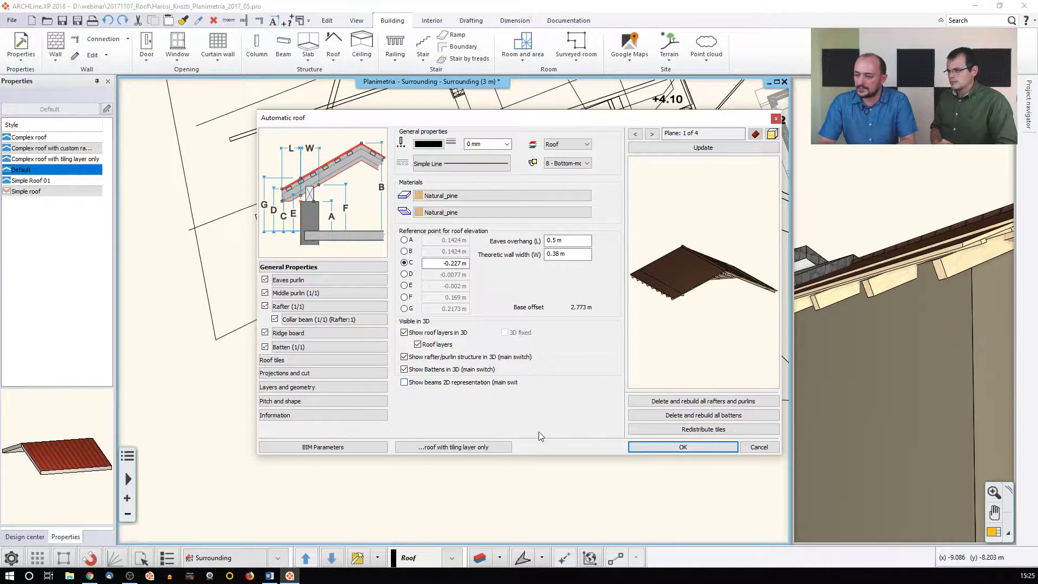
{"action": "left_click", "coordinate": [682, 447]}
{"action": "left_click", "coordinate": [403, 380]}
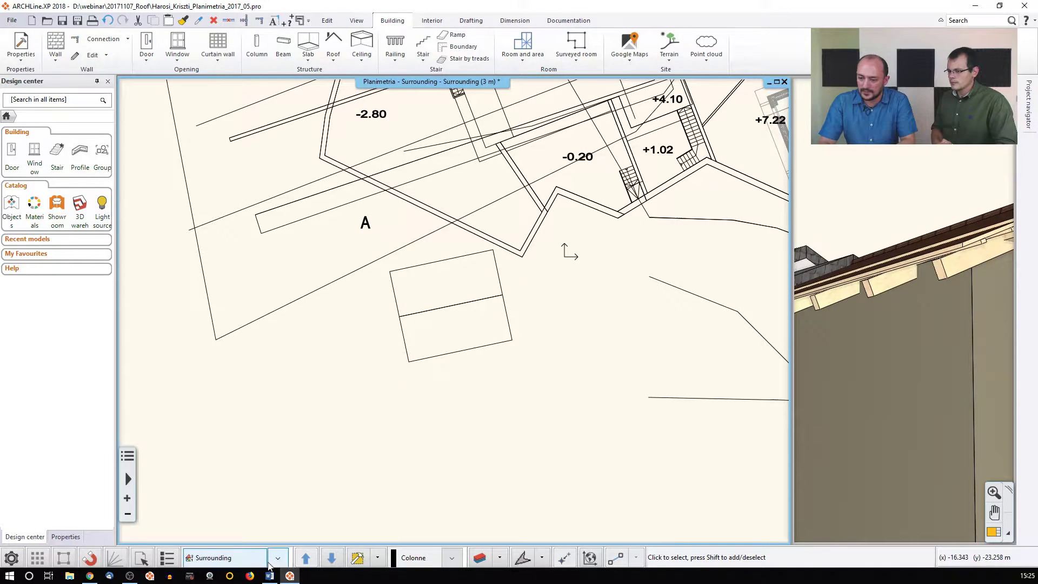
{"action": "left_click", "coordinate": [331, 558]}
Show the Ground floor walls greyed beneath the roof on the Surrounding floor plan
{"action": "scroll", "coordinate": [431, 350], "scroll_direction": "up", "scroll_amount": 2}
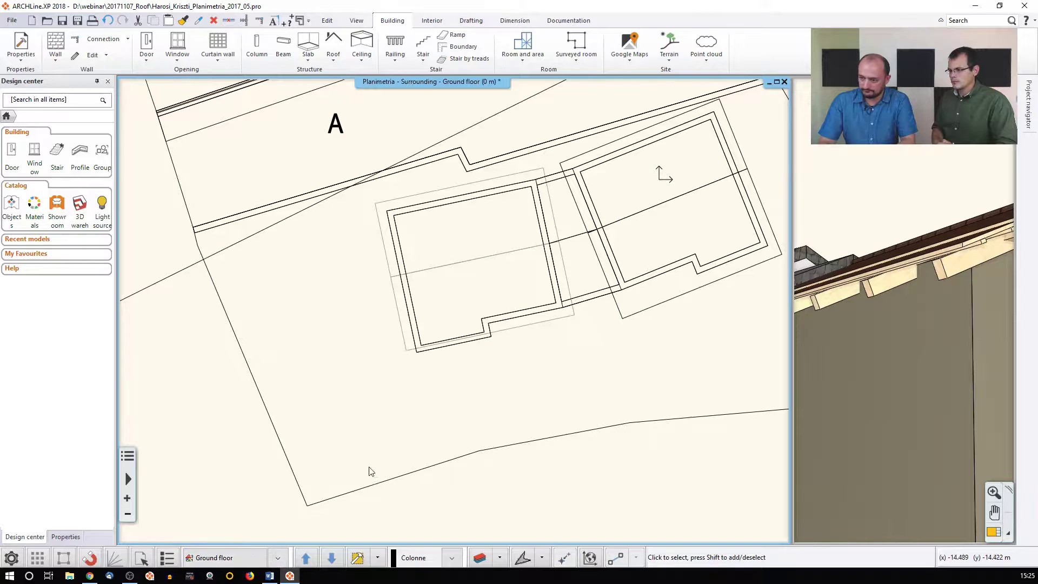
{"action": "key", "text": "Page_Up"}
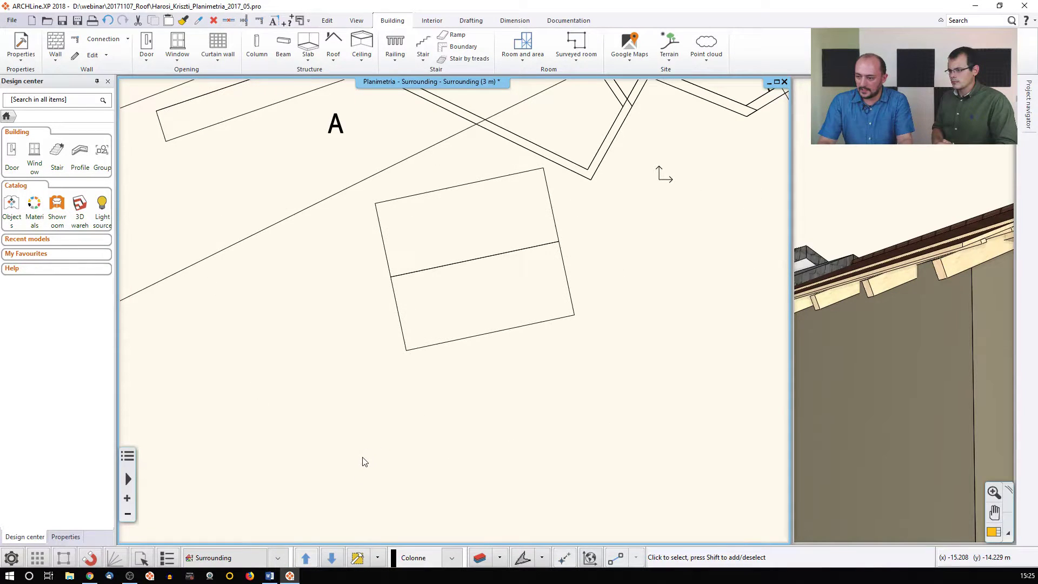
{"action": "left_click", "coordinate": [279, 558]}
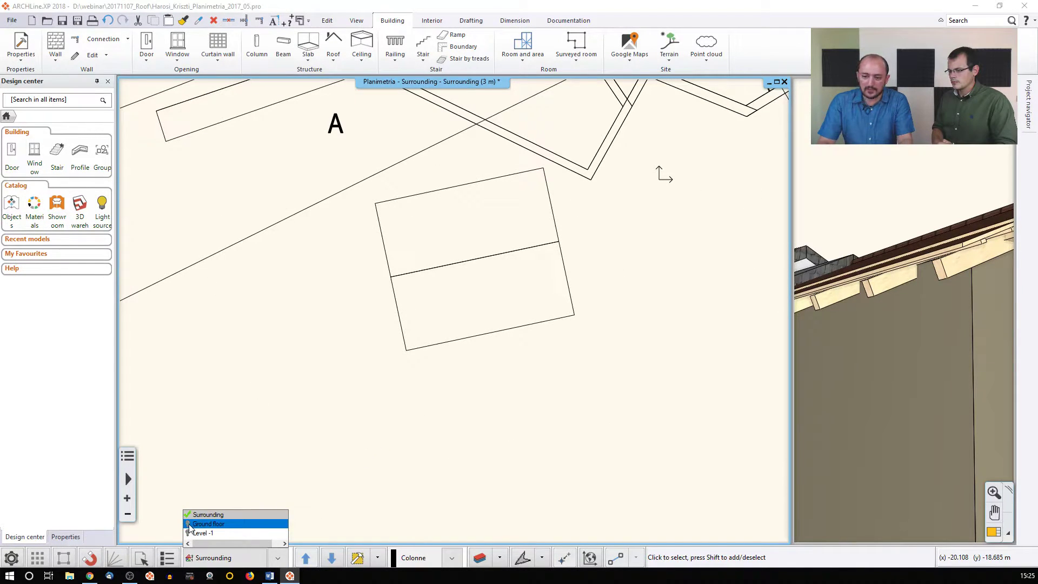
{"action": "left_click", "coordinate": [413, 326]}
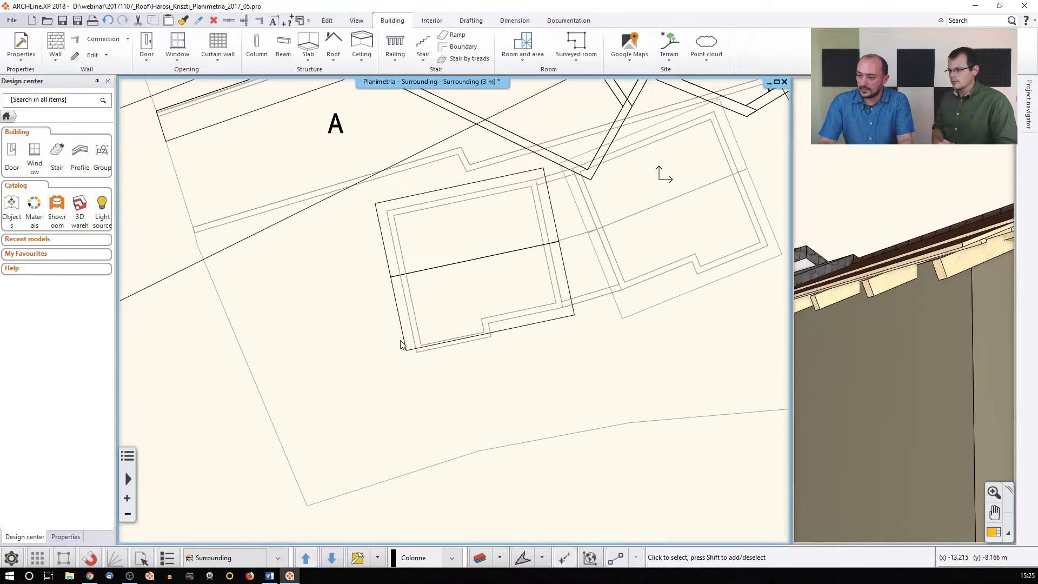
{"action": "left_click", "coordinate": [432, 346]}
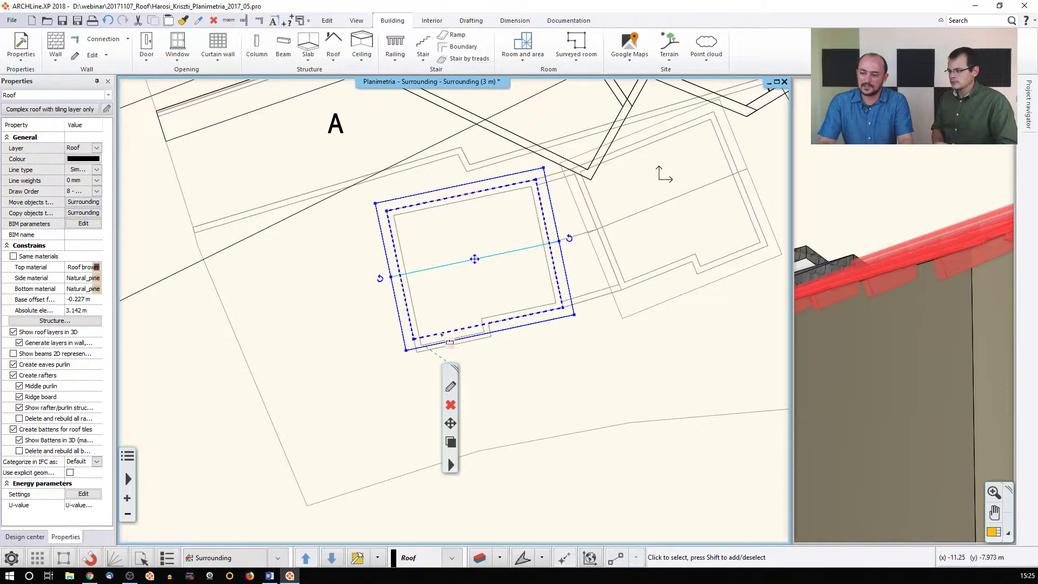
Offset the roof's lower edge further down
{"action": "left_click", "coordinate": [440, 334]}
{"action": "left_click", "coordinate": [468, 341]}
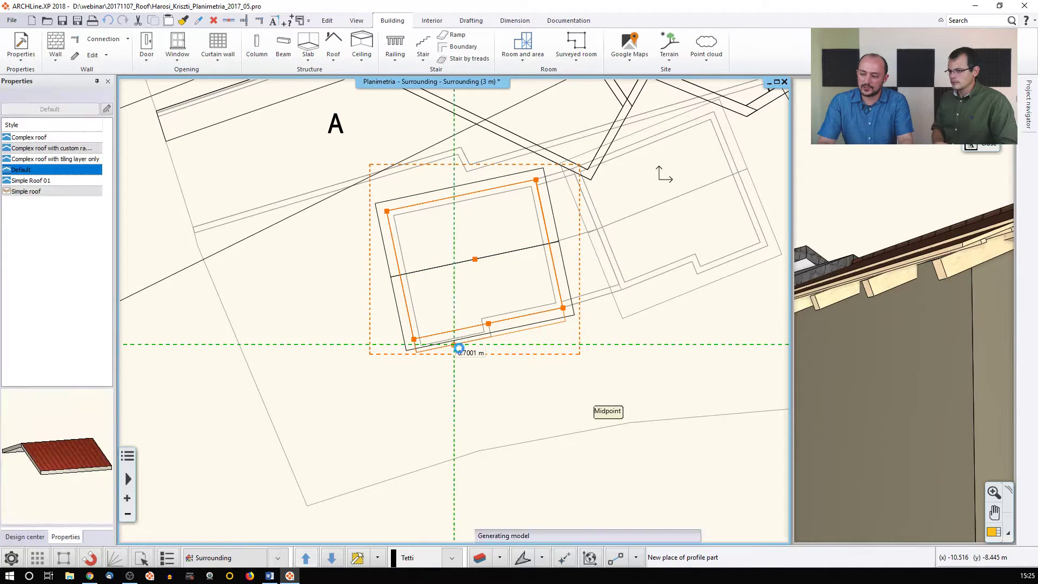
{"action": "left_click", "coordinate": [455, 354]}
{"action": "left_click", "coordinate": [363, 375]}
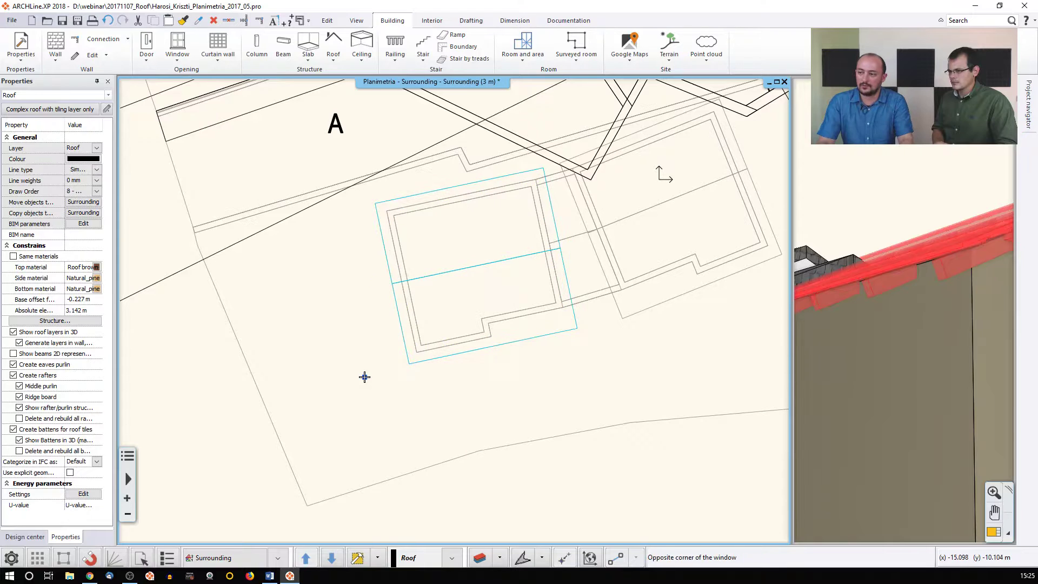
{"action": "left_click", "coordinate": [361, 375]}
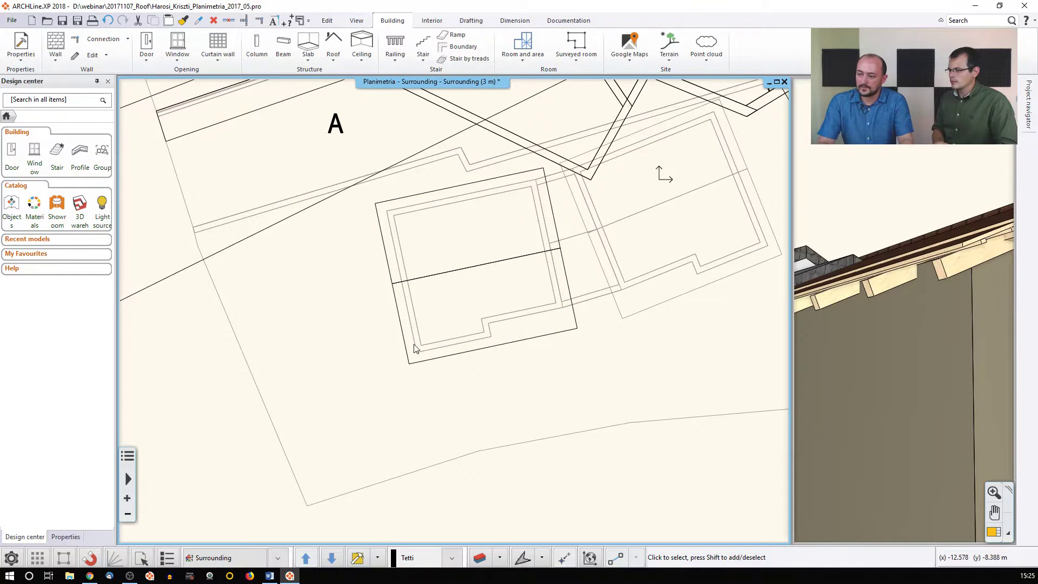
Check the eaves overhang value in the Automatic roof settings, then cancel without applying
{"action": "left_click", "coordinate": [398, 309]}
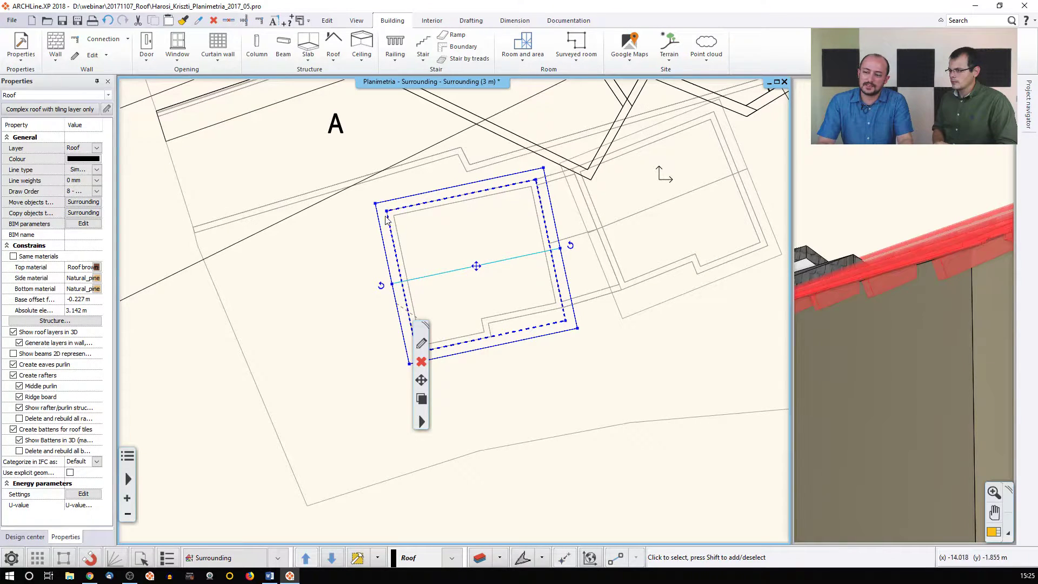
{"action": "left_click", "coordinate": [422, 344]}
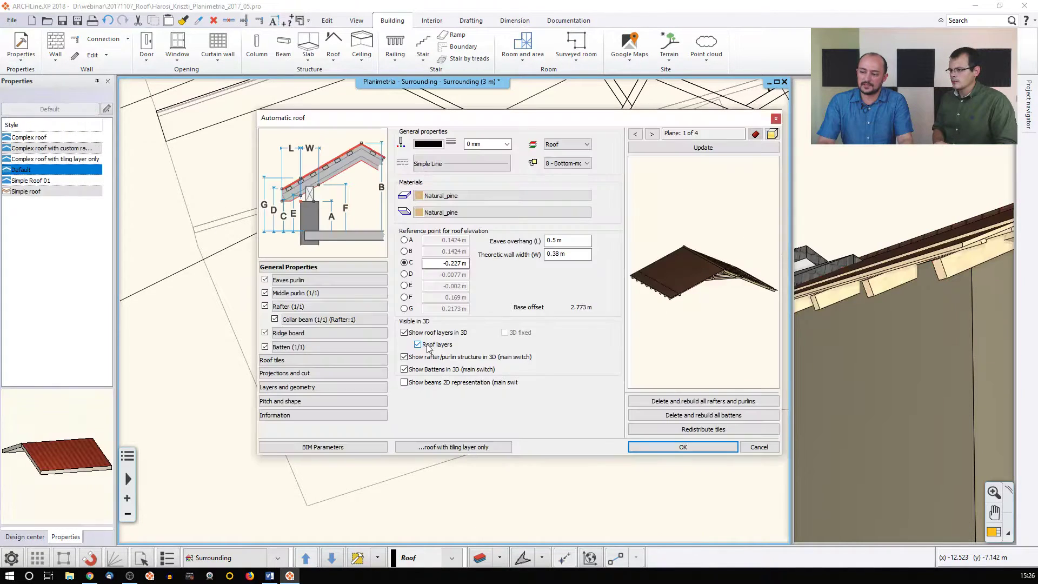
{"action": "left_click_drag", "start_coordinate": [564, 240], "coordinate": [528, 246]}
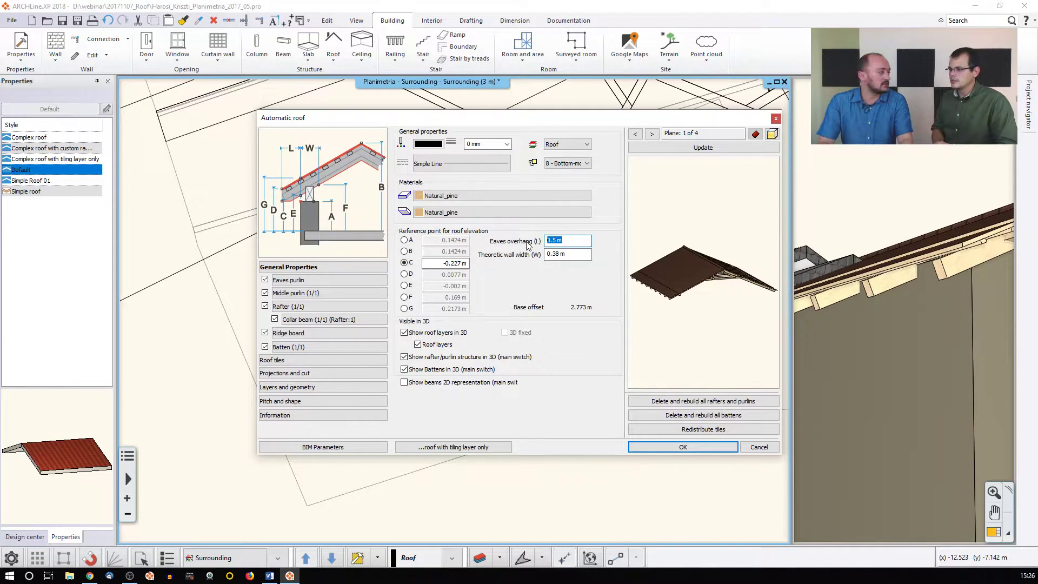
{"action": "left_click", "coordinate": [757, 446]}
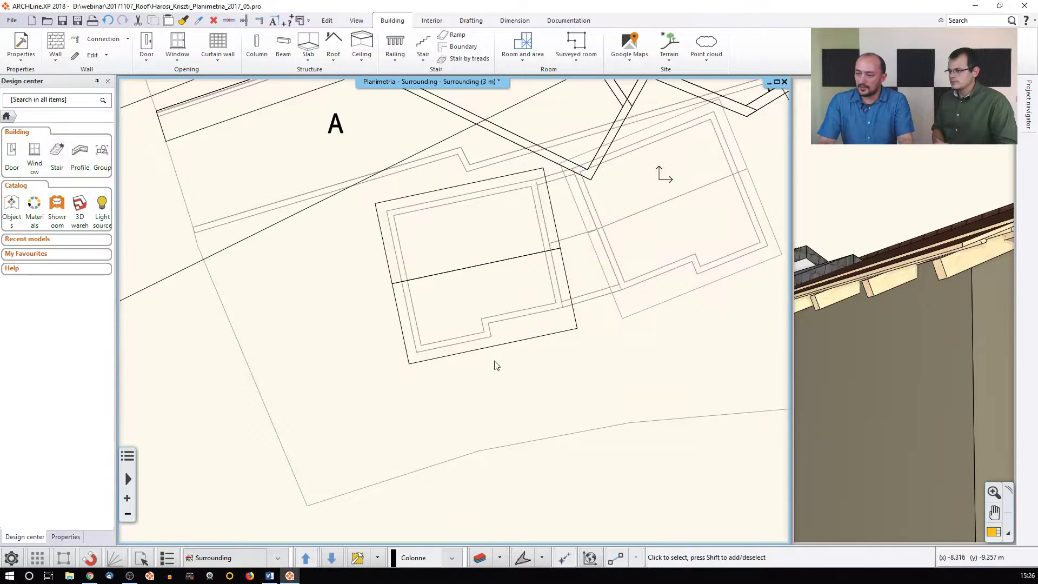
Offset the roof outline's left edge by 0.8 m
{"action": "left_click", "coordinate": [417, 282]}
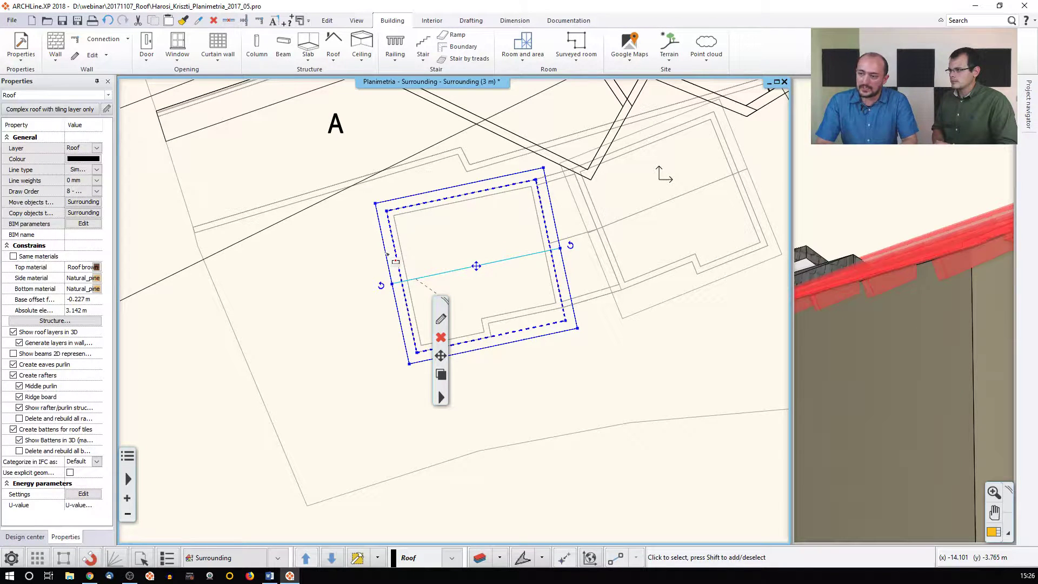
{"action": "mouse_move", "coordinate": [387, 255]}
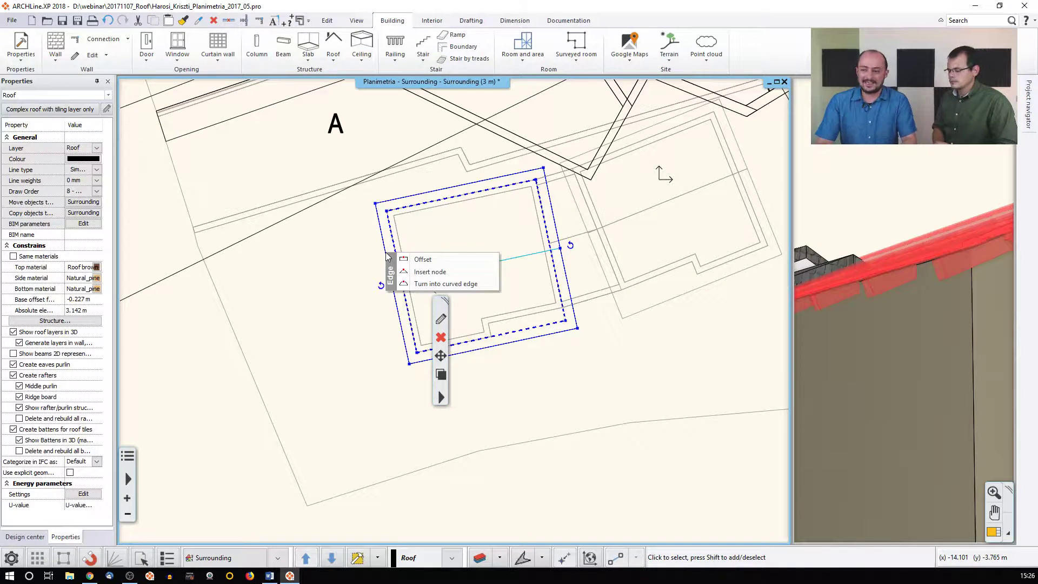
{"action": "left_click", "coordinate": [408, 260]}
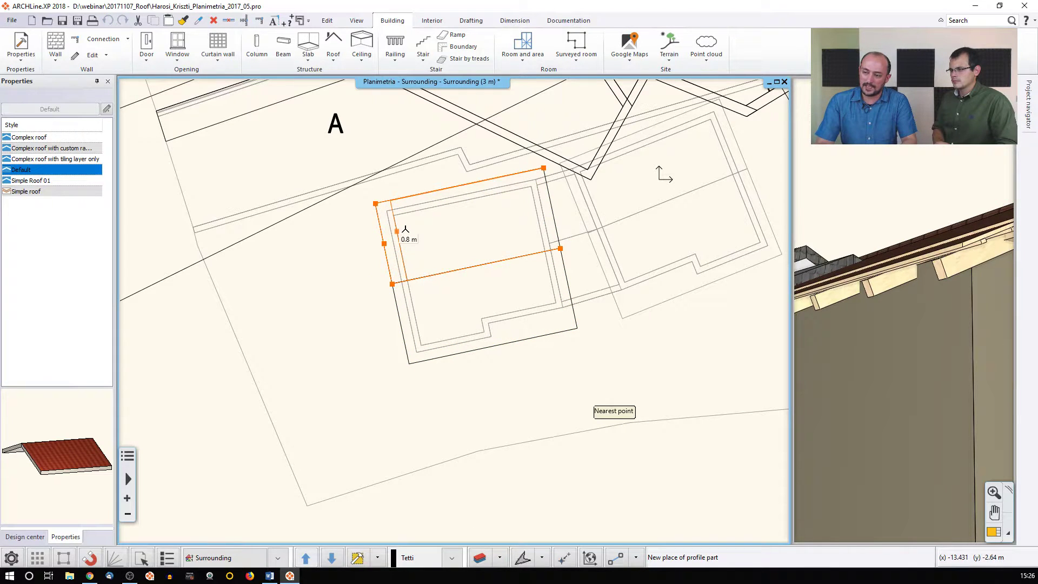
{"action": "left_click", "coordinate": [404, 231]}
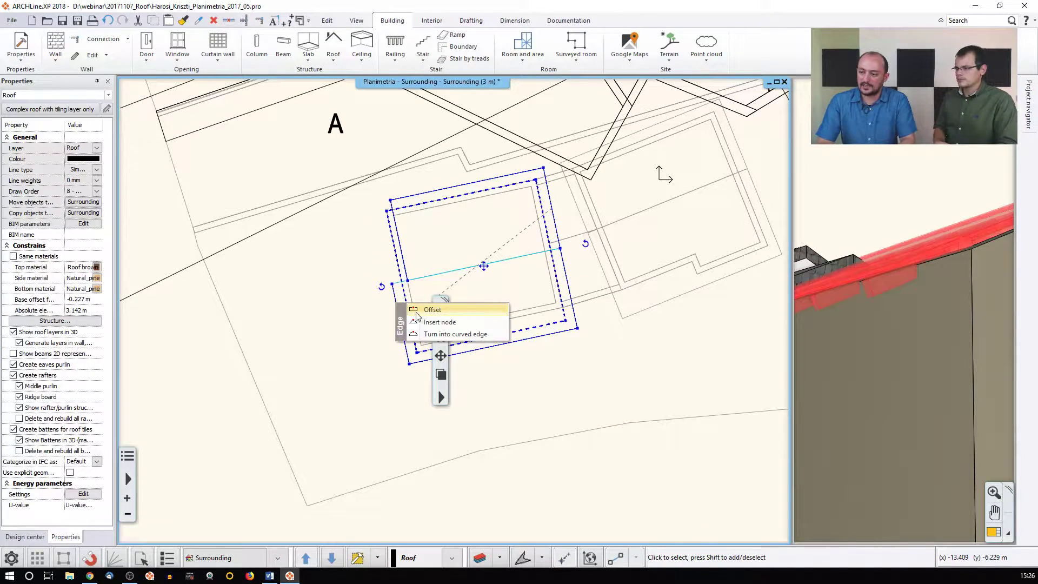
{"action": "left_click", "coordinate": [421, 311]}
{"action": "left_click", "coordinate": [406, 276]}
{"action": "left_click", "coordinate": [362, 306]}
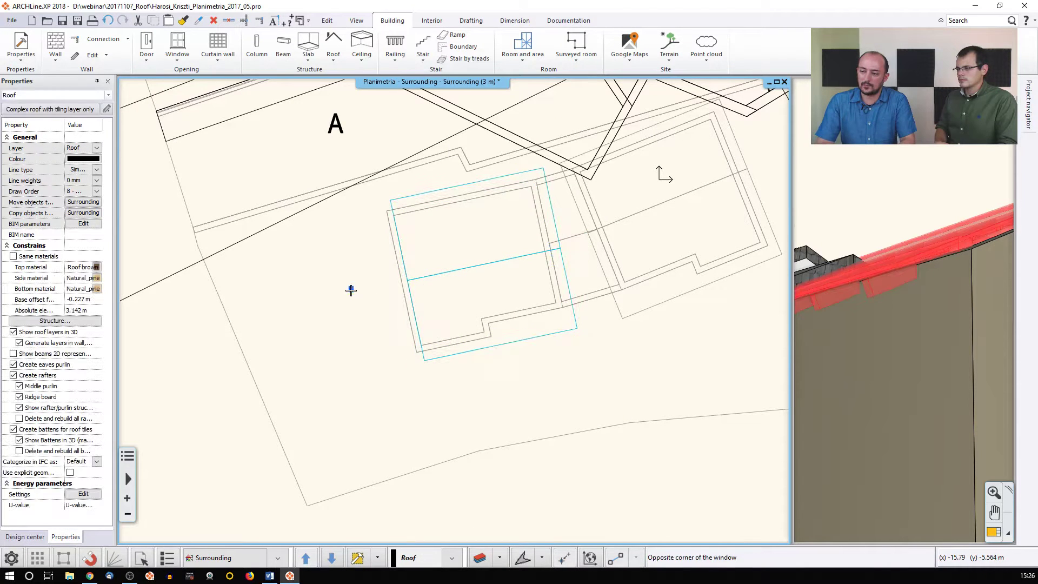
{"action": "left_click", "coordinate": [365, 309]}
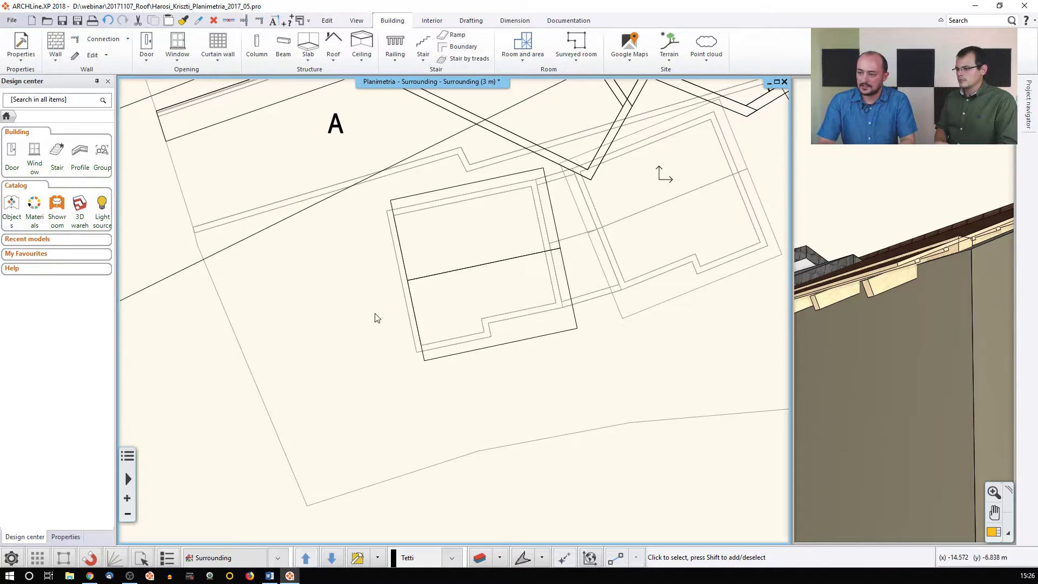
{"action": "middle_click_drag", "start_coordinate": [375, 315], "coordinate": [336, 333]}
Draw a 13.293 m square 3D area around the outbuilding starting at letter A
{"action": "left_click", "coordinate": [364, 561]}
{"action": "left_click", "coordinate": [297, 142]}
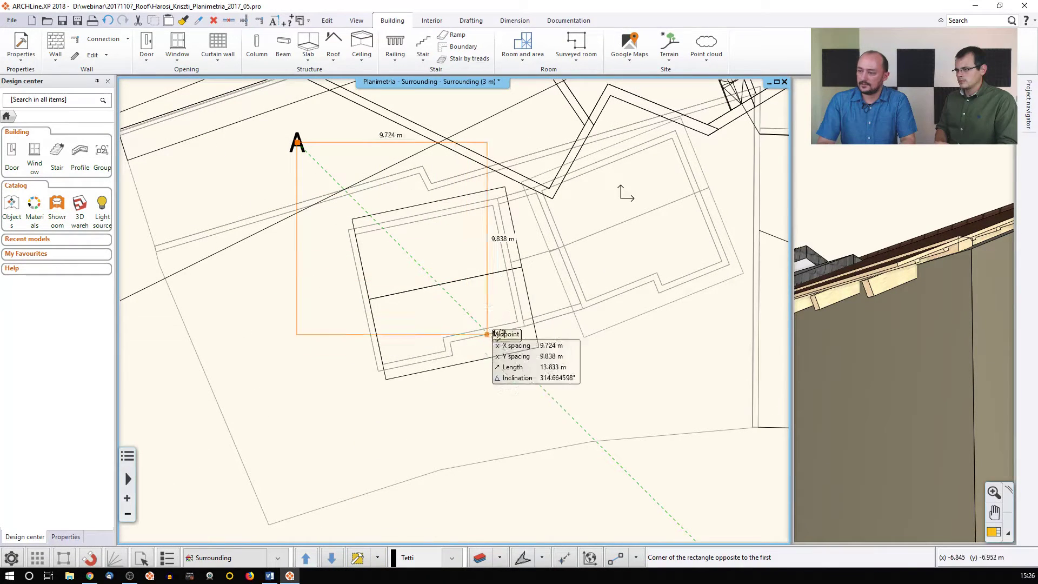
{"action": "left_click", "coordinate": [555, 401]}
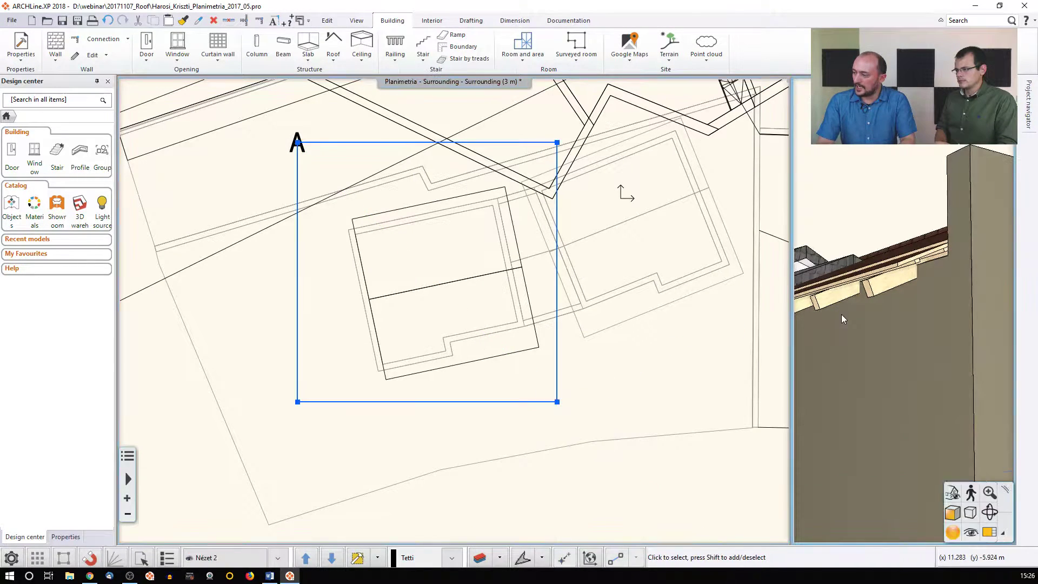
Switch the 3D view to Axonometric and zoom in on the outbuilding
{"action": "left_click", "coordinate": [952, 493]}
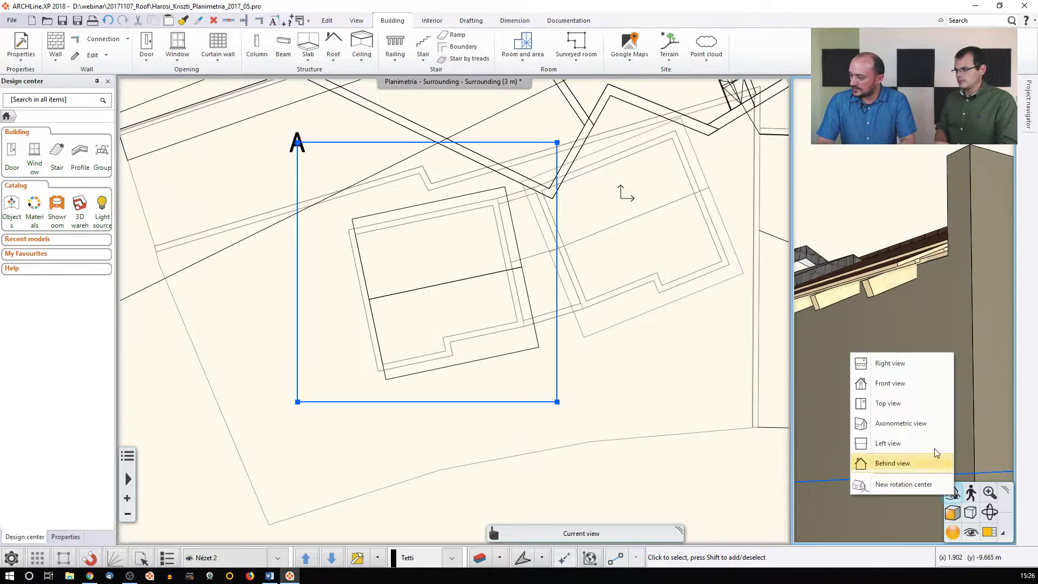
{"action": "left_click", "coordinate": [894, 422]}
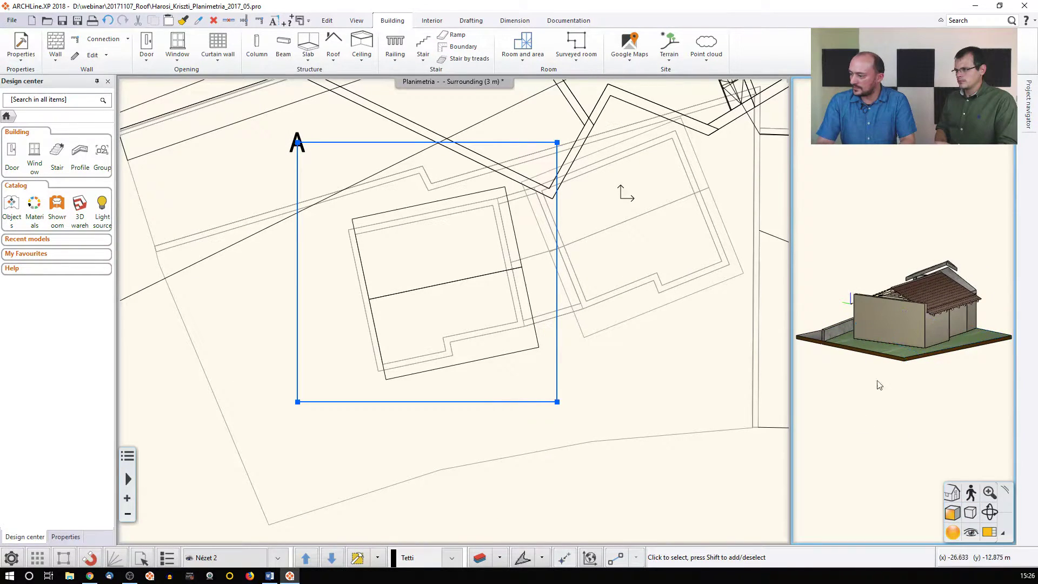
{"action": "scroll", "coordinate": [895, 320], "scroll_direction": "up", "scroll_amount": 3}
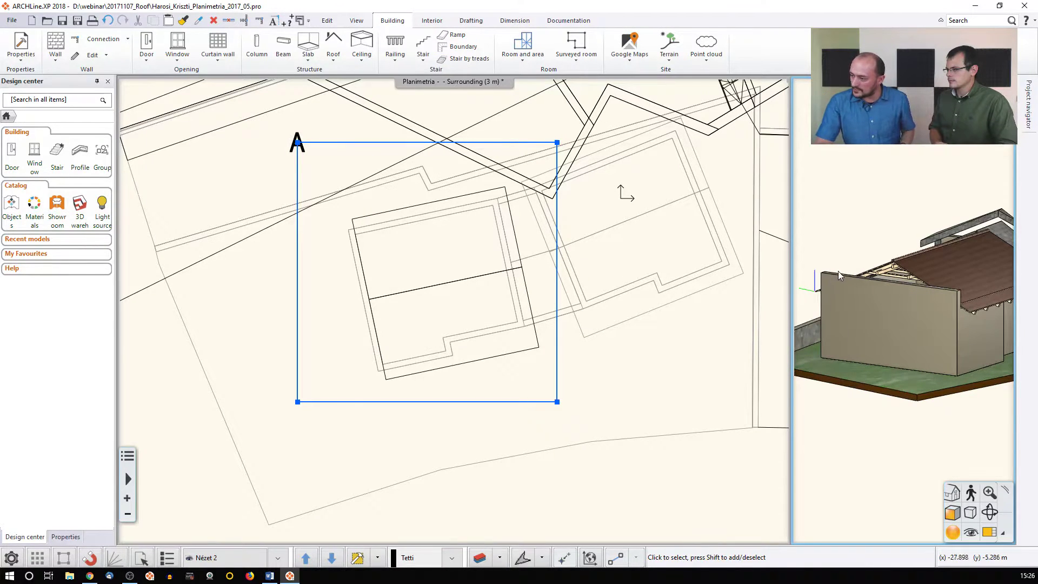
{"action": "scroll", "coordinate": [837, 271], "scroll_direction": "up", "scroll_amount": 1}
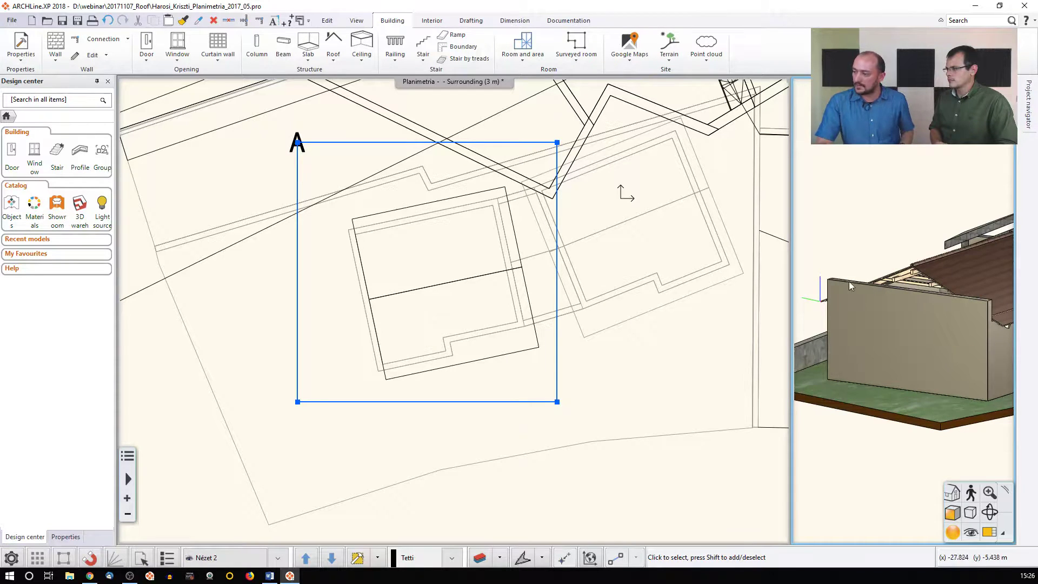
Raise the end wall's top from 3.968 m to 4.858 m with Change height
{"action": "left_click", "coordinate": [921, 297]}
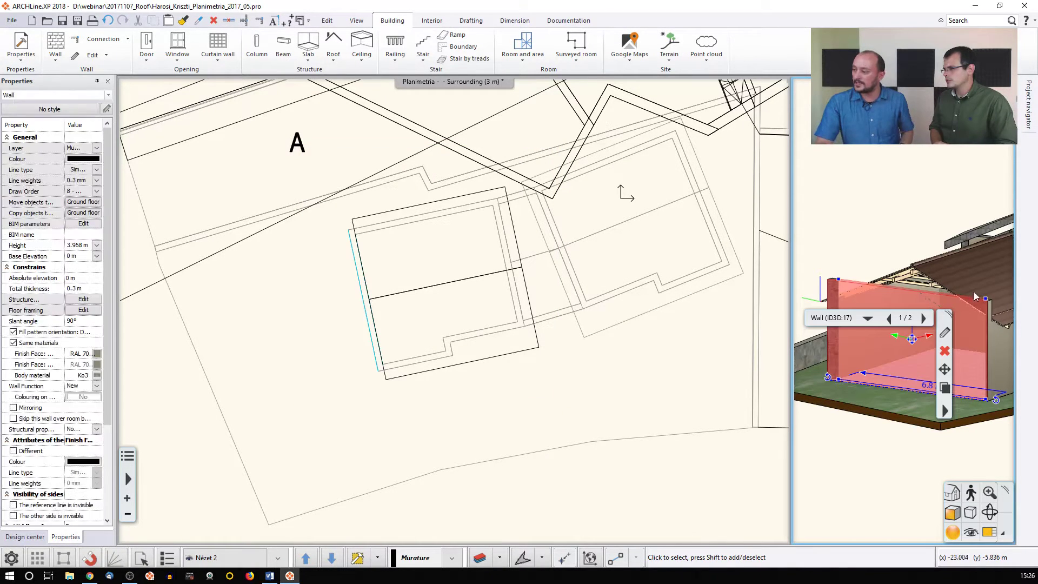
{"action": "left_click", "coordinate": [995, 307]}
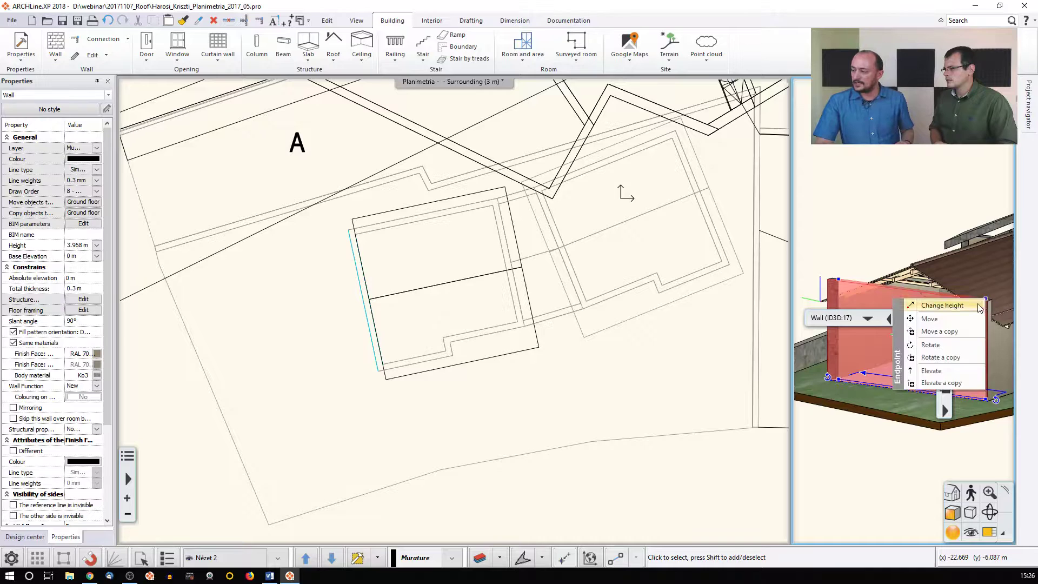
{"action": "left_click", "coordinate": [940, 306]}
{"action": "left_click", "coordinate": [909, 255]}
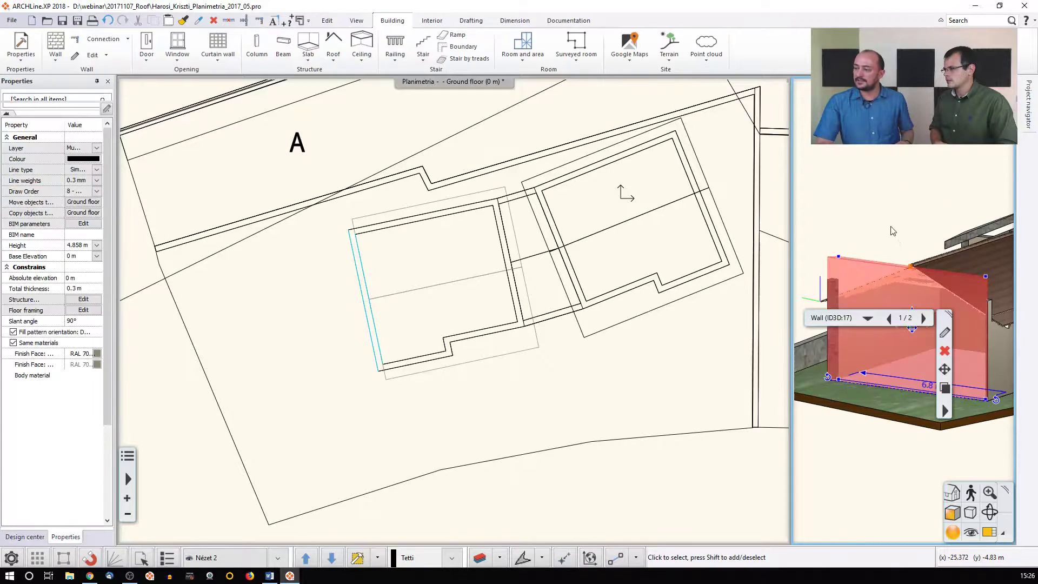
{"action": "key", "text": "Escape"}
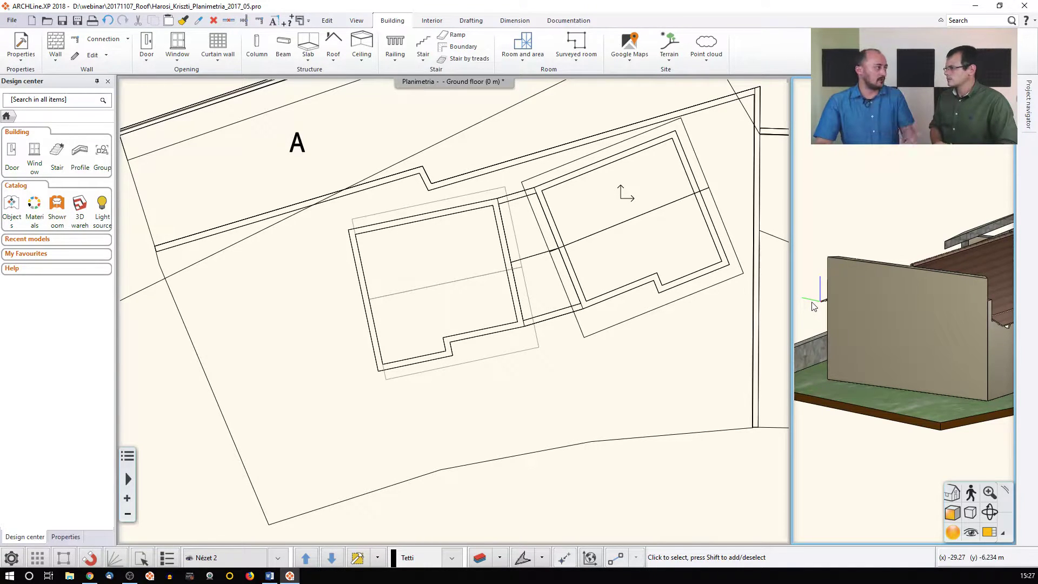
{"action": "left_click", "coordinate": [724, 309]}
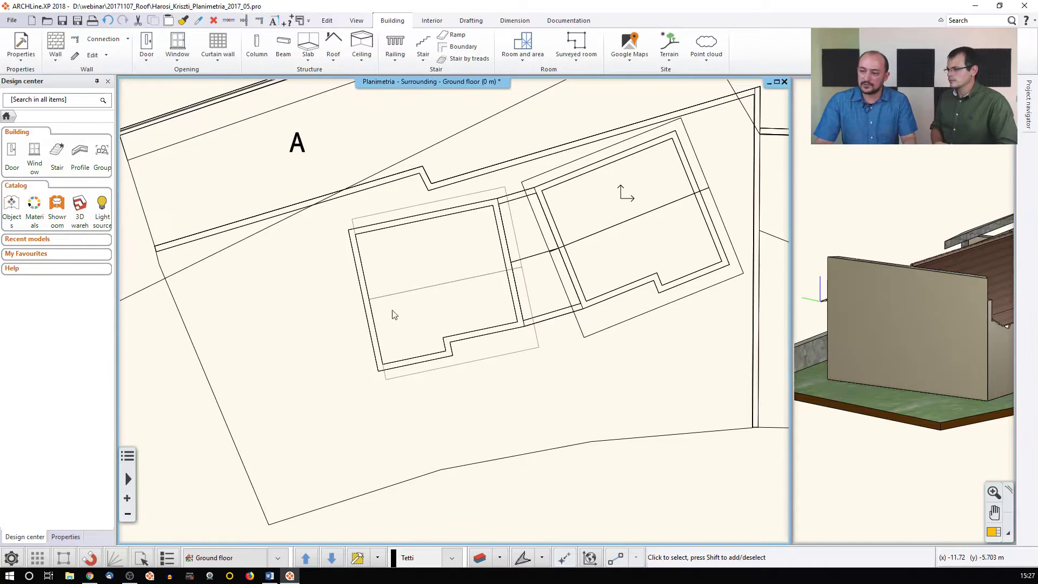
{"action": "left_click", "coordinate": [359, 285]}
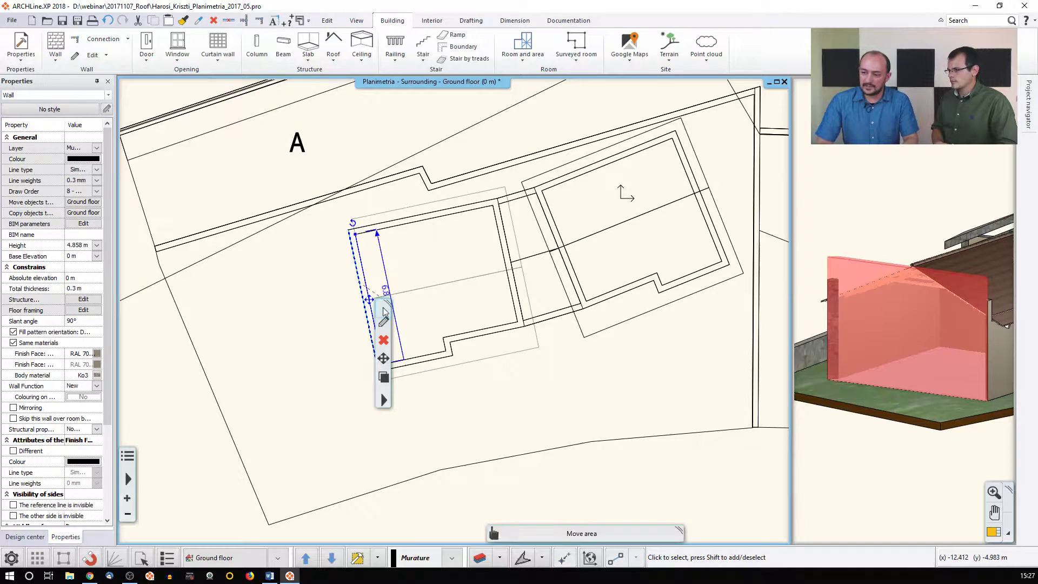
{"action": "left_click", "coordinate": [351, 310]}
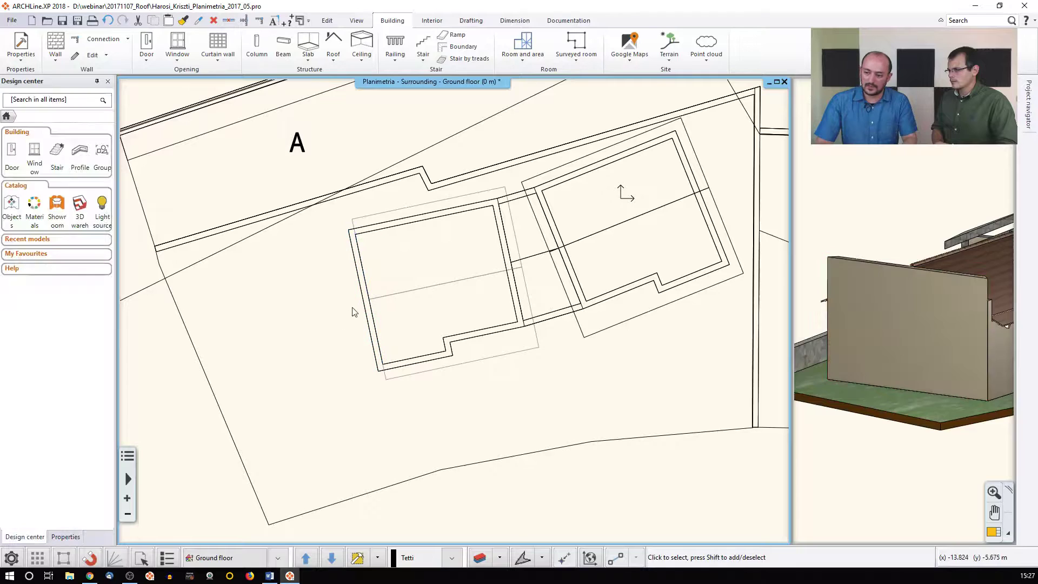
{"action": "left_click", "coordinate": [365, 282]}
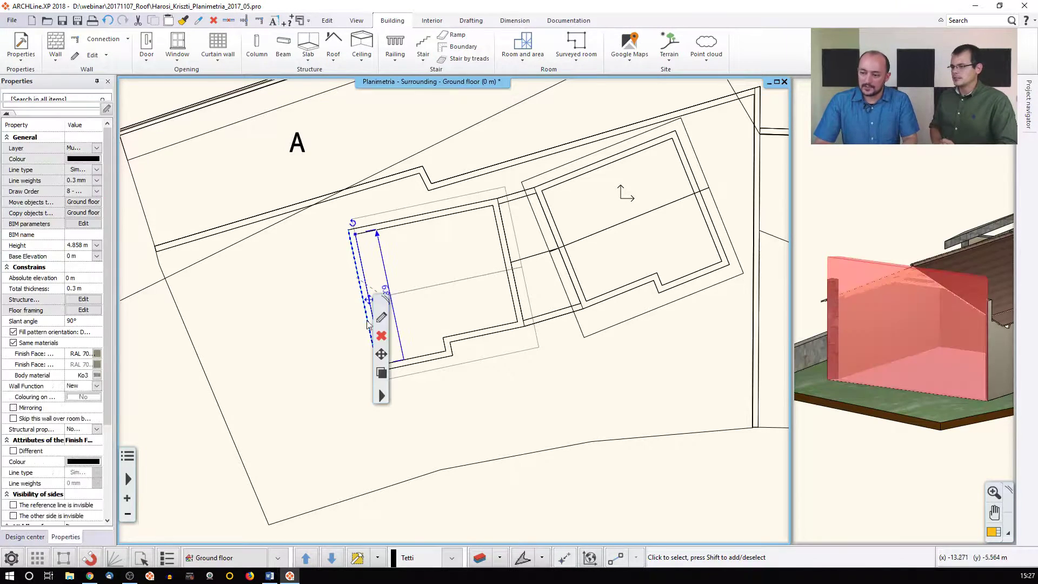
{"action": "left_click", "coordinate": [382, 394]}
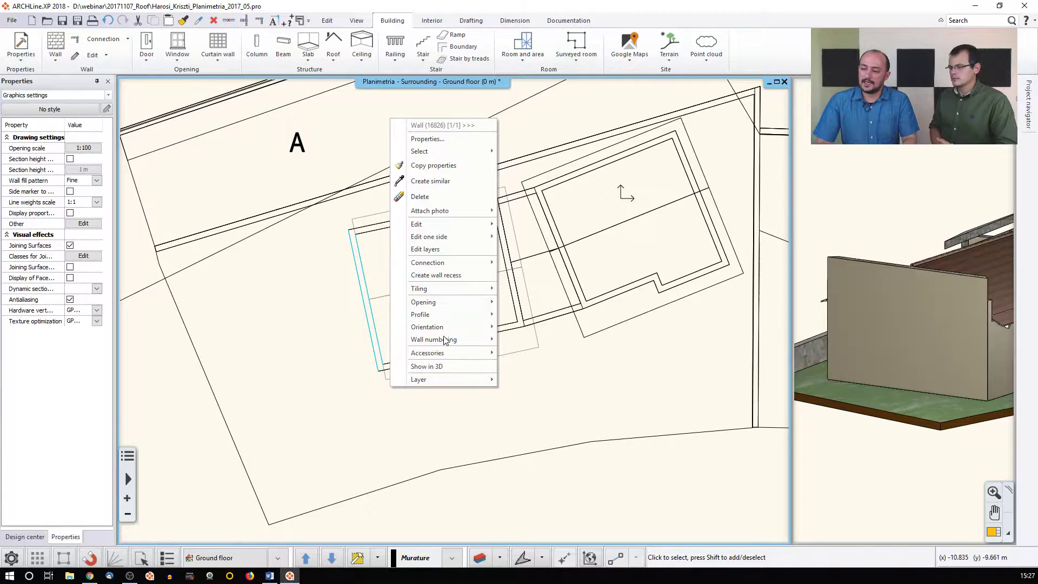
{"action": "mouse_move", "coordinate": [445, 317]}
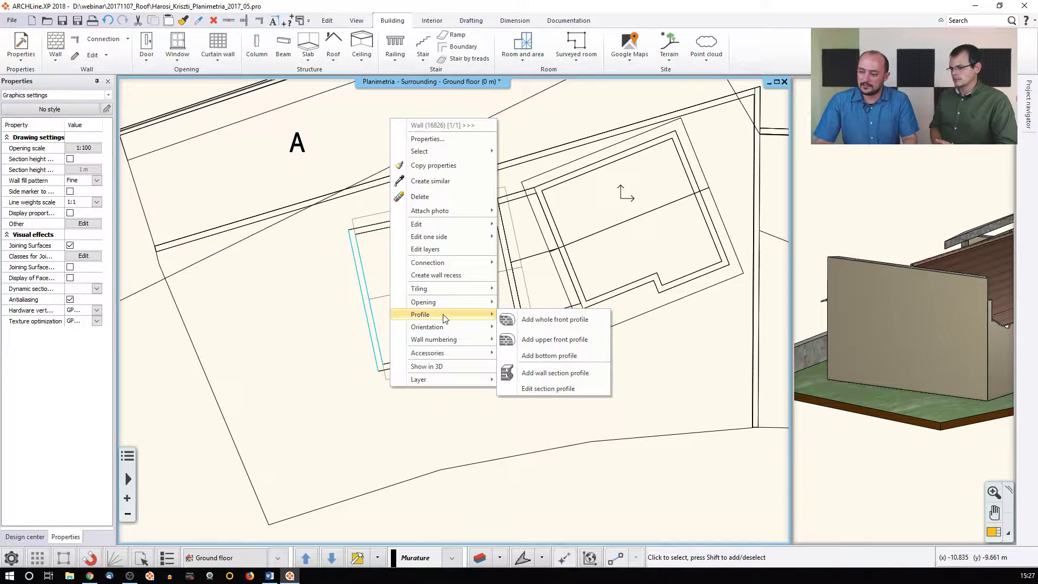
{"action": "left_click", "coordinate": [554, 319]}
{"action": "scroll", "coordinate": [366, 398], "scroll_direction": "up", "scroll_amount": 3}
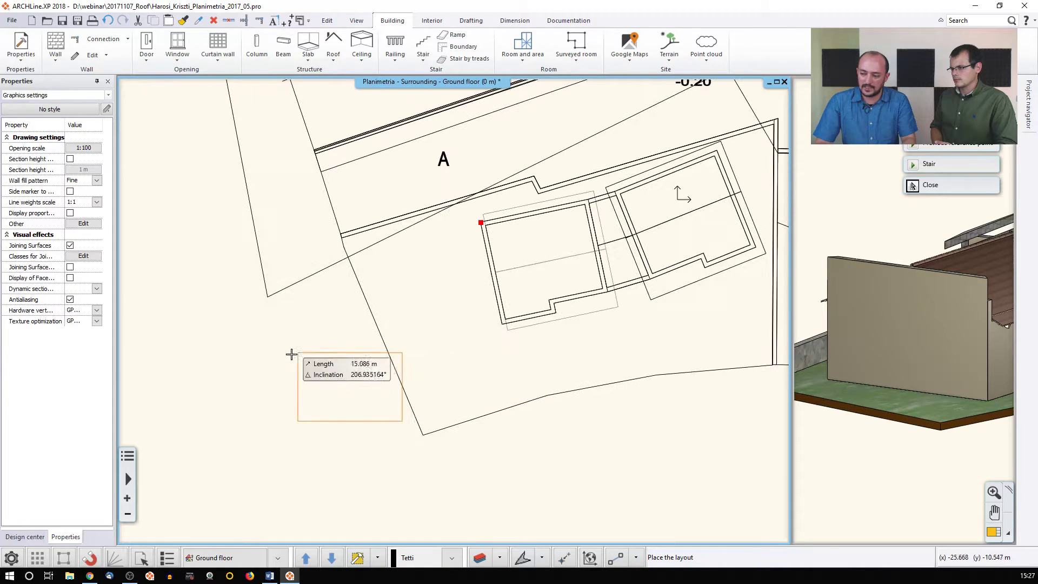
{"action": "left_click", "coordinate": [253, 360]}
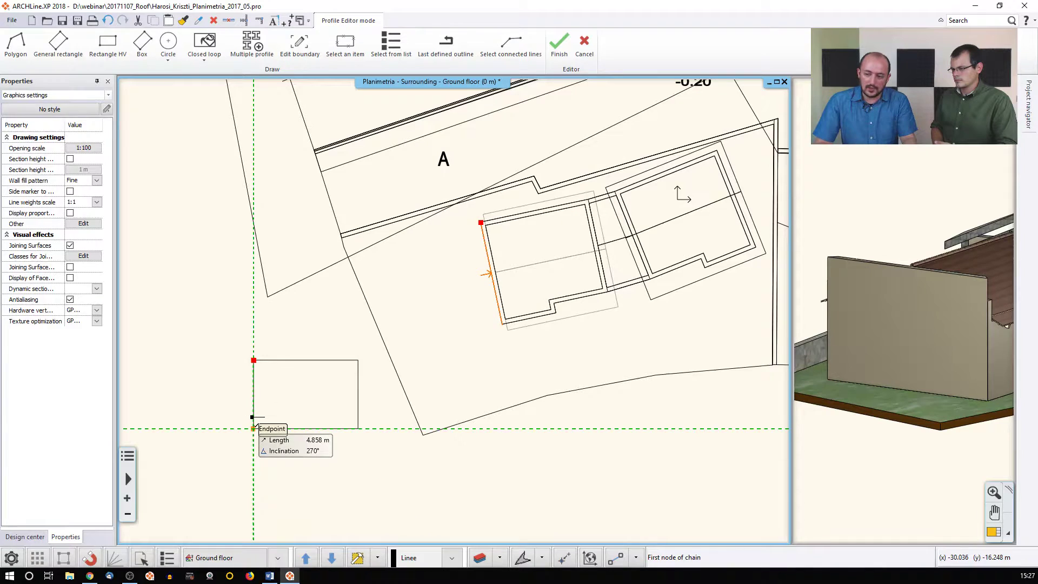
{"action": "left_click", "coordinate": [254, 428]}
{"action": "left_click", "coordinate": [254, 394]}
{"action": "left_click", "coordinate": [305, 360]}
{"action": "left_click", "coordinate": [357, 394]}
{"action": "left_click", "coordinate": [357, 428]}
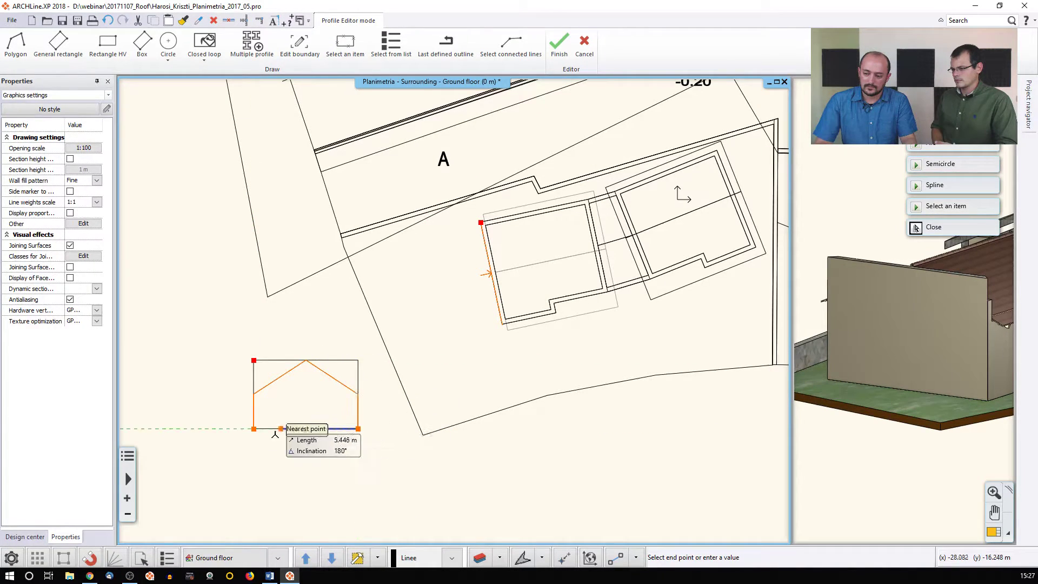
{"action": "left_click", "coordinate": [253, 429]}
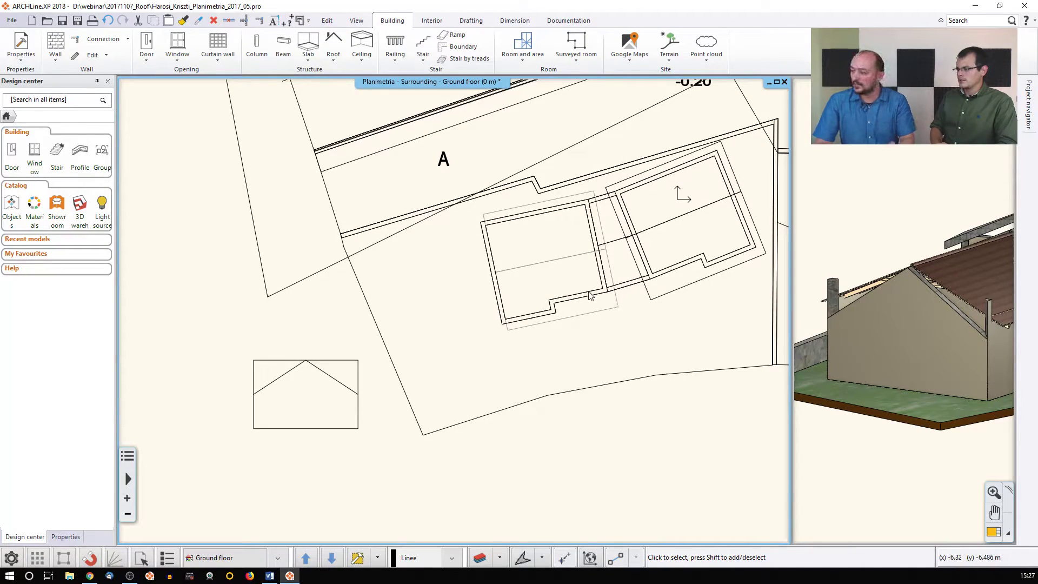
{"action": "left_click", "coordinate": [107, 21]}
{"action": "left_click", "coordinate": [108, 20]}
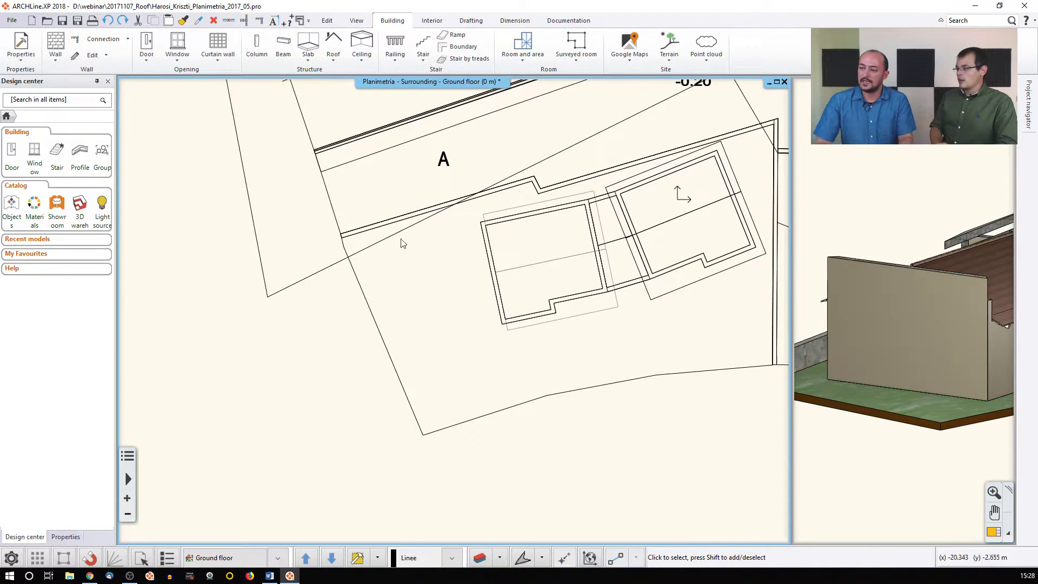
Select the left and top walls on the plan to check their heights
{"action": "middle_click_drag", "start_coordinate": [440, 243], "coordinate": [386, 244]}
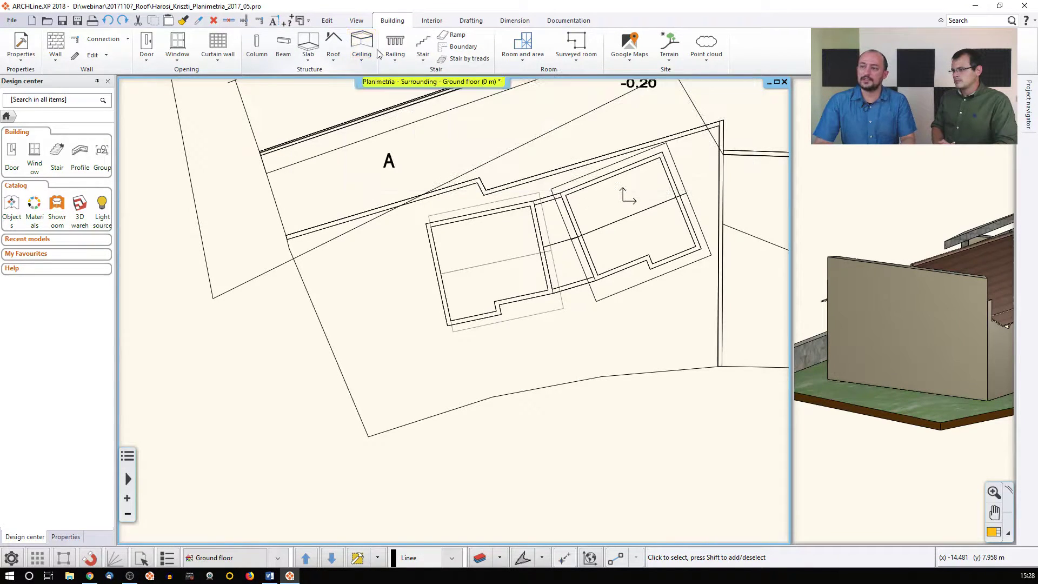
{"action": "scroll", "coordinate": [452, 189], "scroll_direction": "up", "scroll_amount": 3}
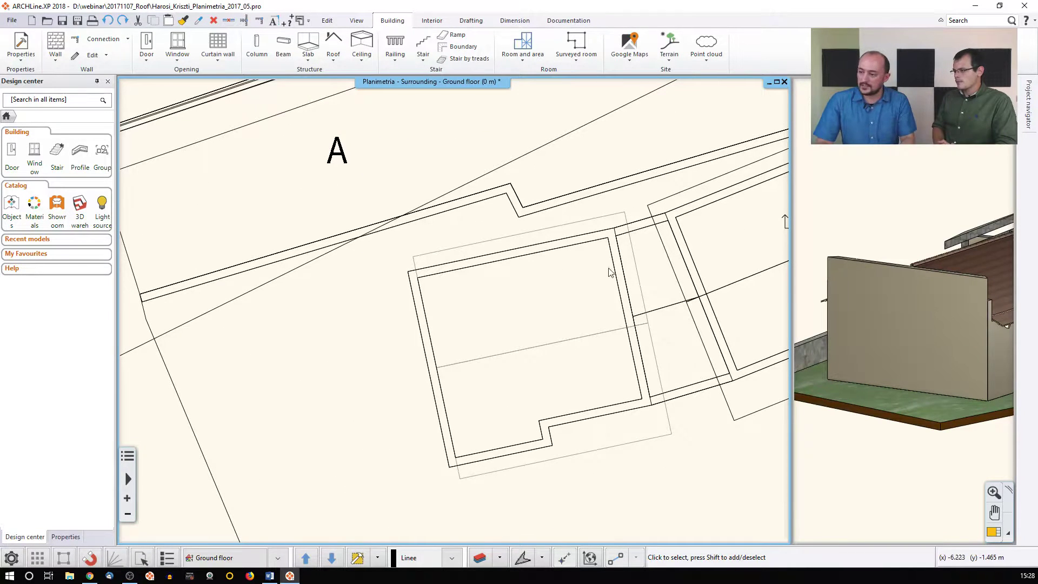
{"action": "left_click", "coordinate": [414, 292]}
{"action": "scroll", "coordinate": [427, 287], "scroll_direction": "up", "scroll_amount": 2}
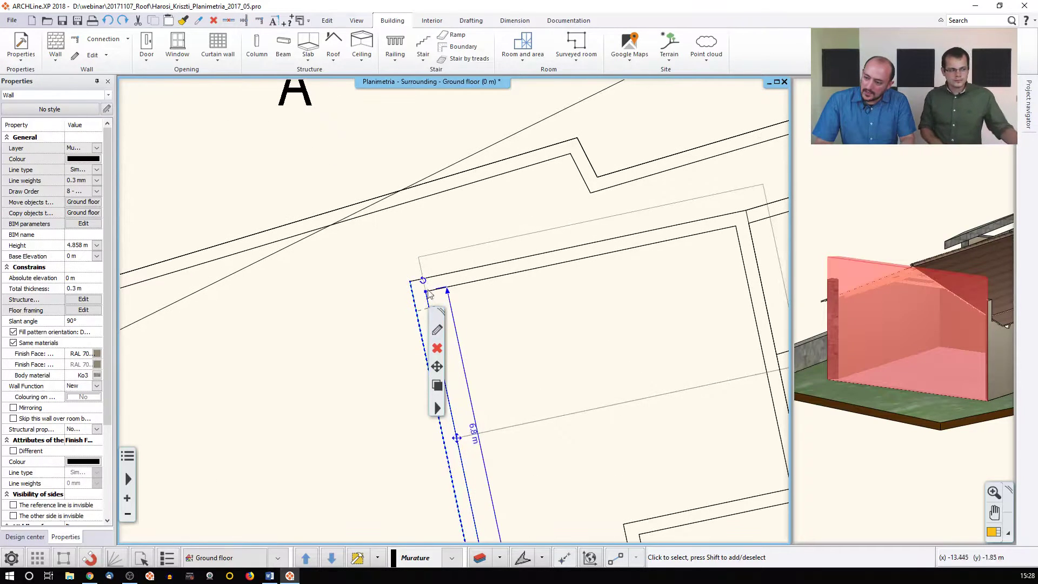
{"action": "left_click", "coordinate": [443, 280]}
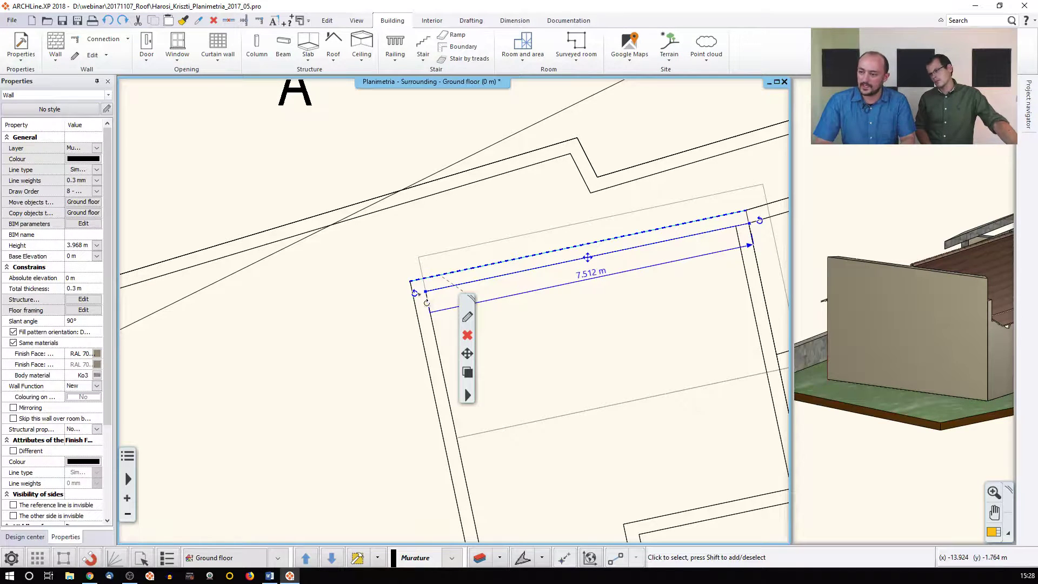
{"action": "left_click", "coordinate": [421, 322]}
{"action": "left_click", "coordinate": [370, 350]}
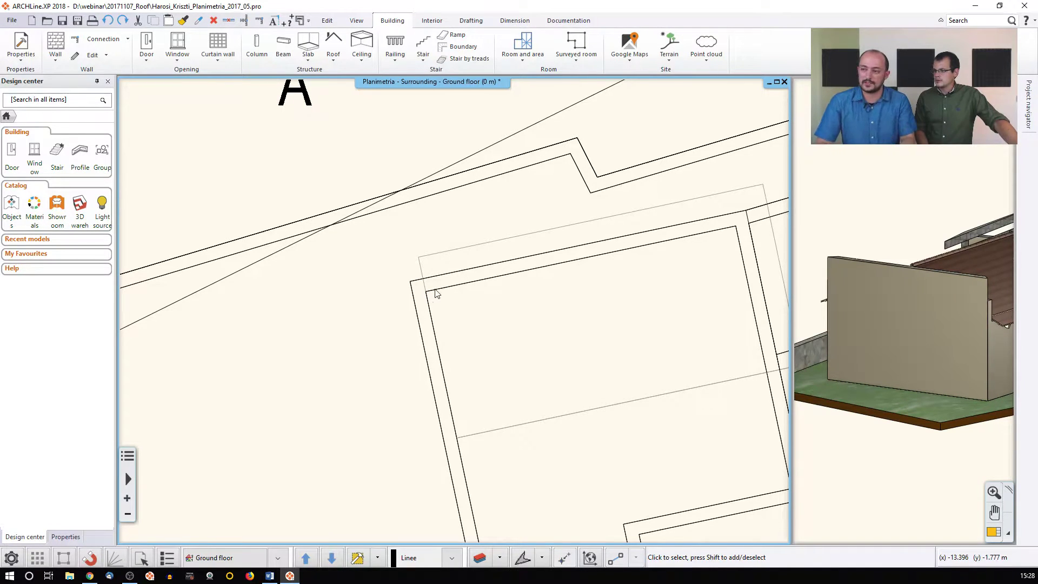
Trim the top and left walls so they meet cleanly at their corner
{"action": "left_click", "coordinate": [244, 20]}
{"action": "left_click", "coordinate": [467, 275]}
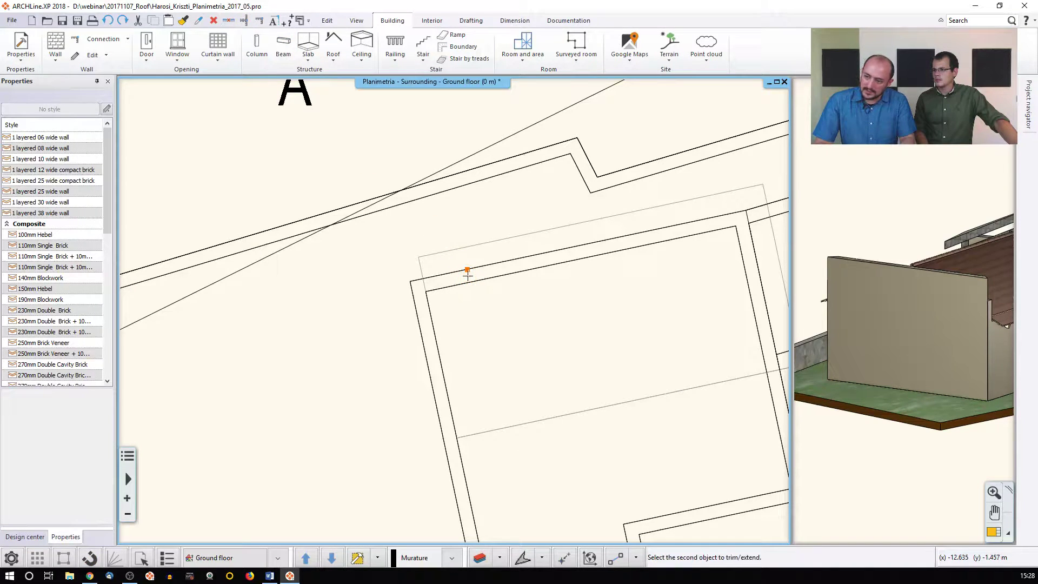
{"action": "left_click", "coordinate": [426, 318]}
{"action": "key", "text": "Escape"}
{"action": "left_click", "coordinate": [442, 282]}
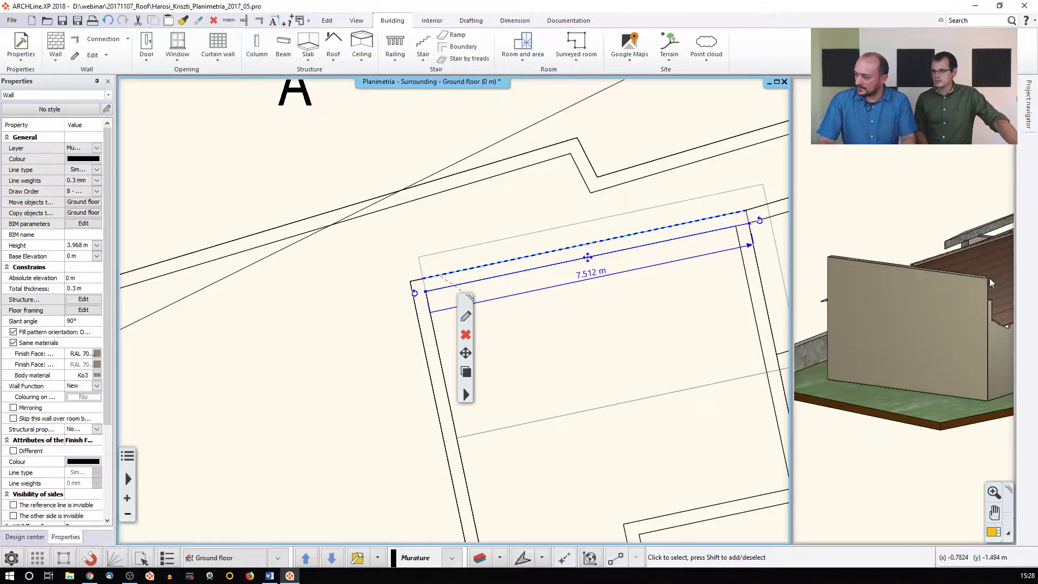
Trim the lower-left wall pair to close that corner, then activate the 3D view
{"action": "middle_click_drag", "start_coordinate": [974, 294], "coordinate": [898, 382]}
{"action": "middle_click_drag", "start_coordinate": [603, 380], "coordinate": [570, 191]}
{"action": "left_click", "coordinate": [367, 324]}
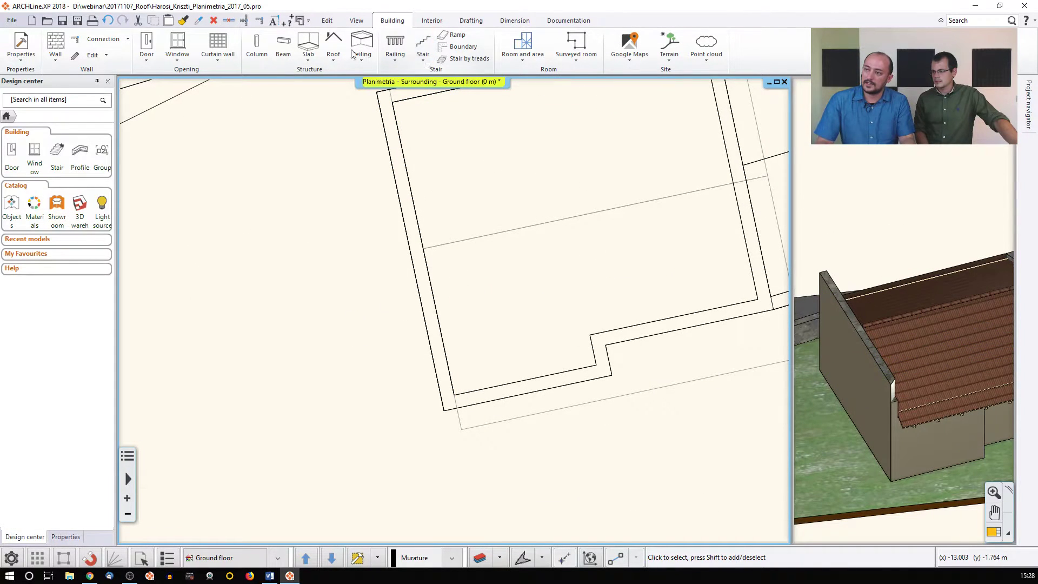
{"action": "left_click", "coordinate": [243, 20]}
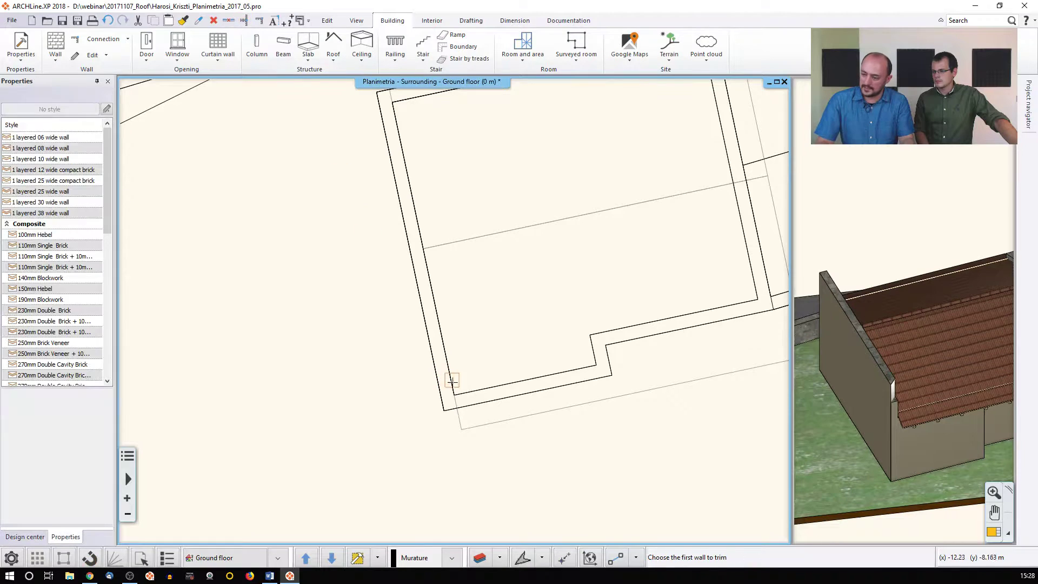
{"action": "left_click", "coordinate": [494, 386]}
{"action": "left_click", "coordinate": [435, 361]}
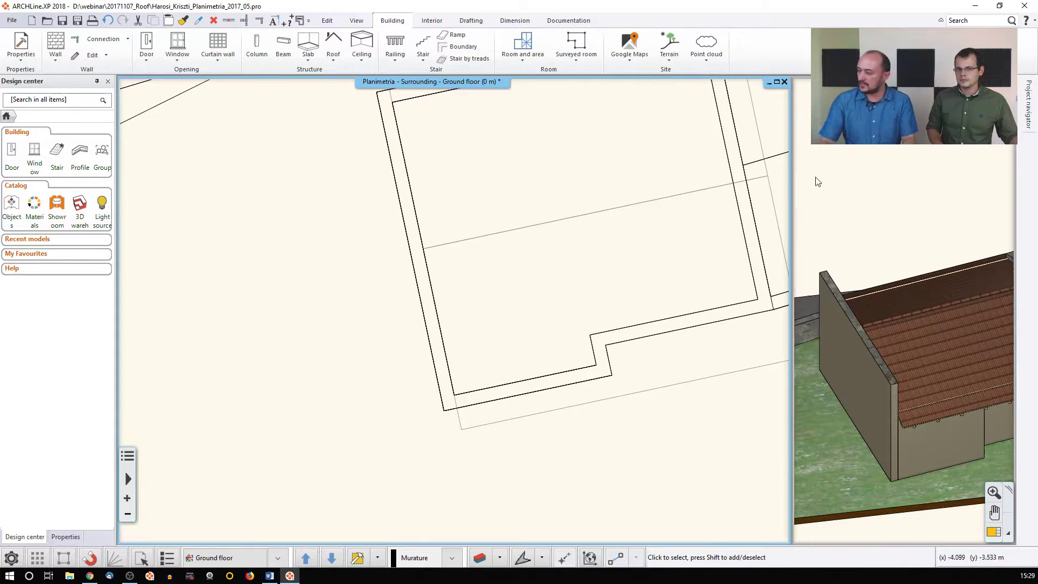
{"action": "left_click", "coordinate": [887, 224]}
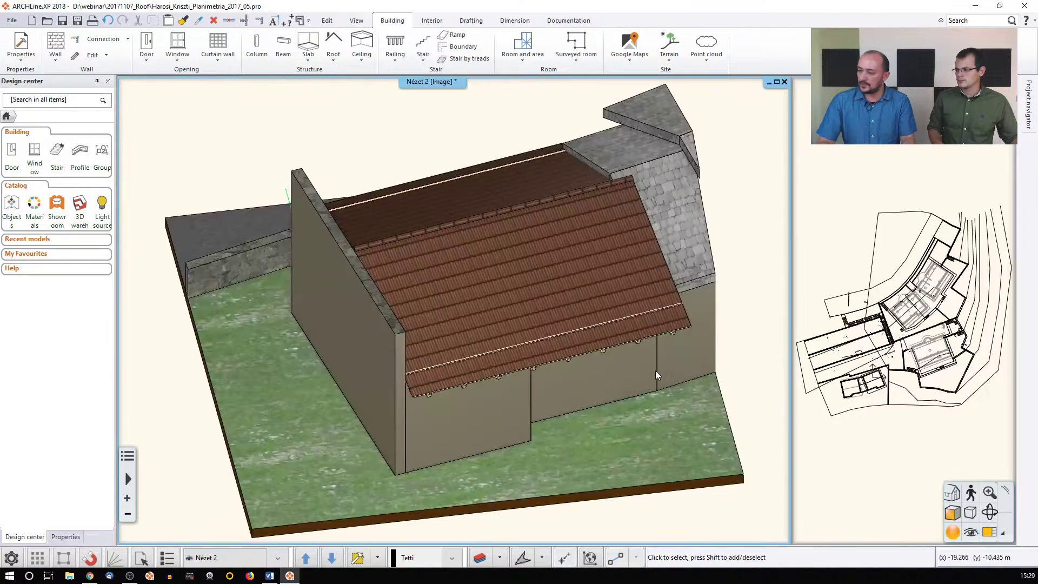
Start editing the front end wall's front profile via Reshape
{"action": "middle_click_drag", "start_coordinate": [316, 307], "coordinate": [361, 294]}
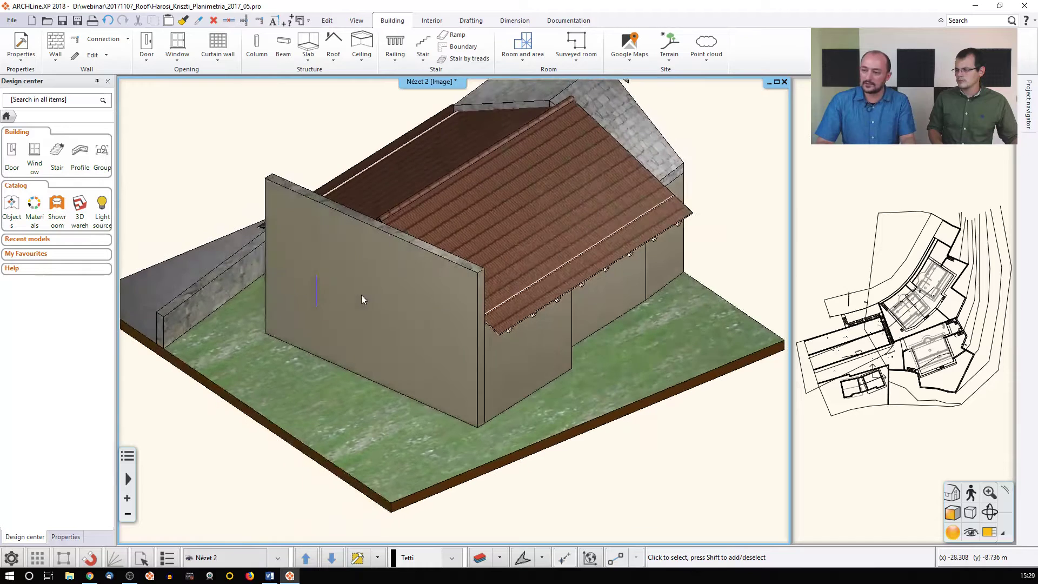
{"action": "right_click", "coordinate": [361, 250]}
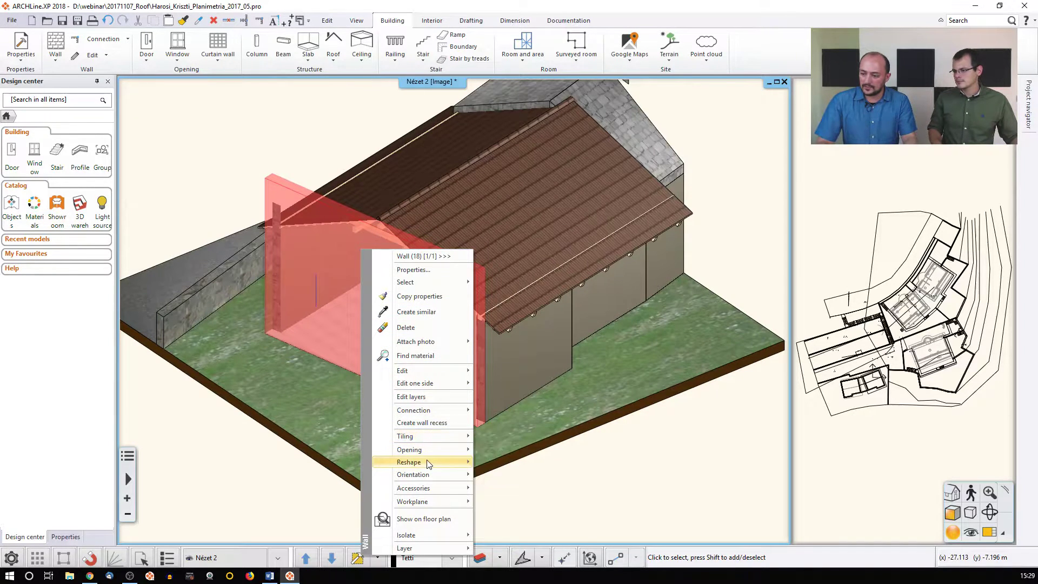
{"action": "mouse_move", "coordinate": [428, 463]}
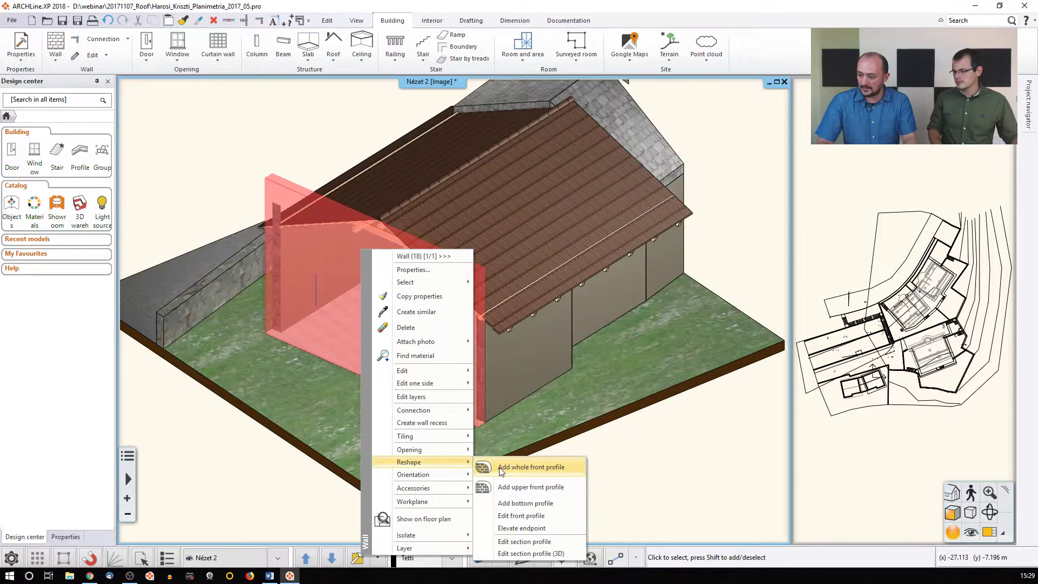
{"action": "left_click", "coordinate": [513, 517]}
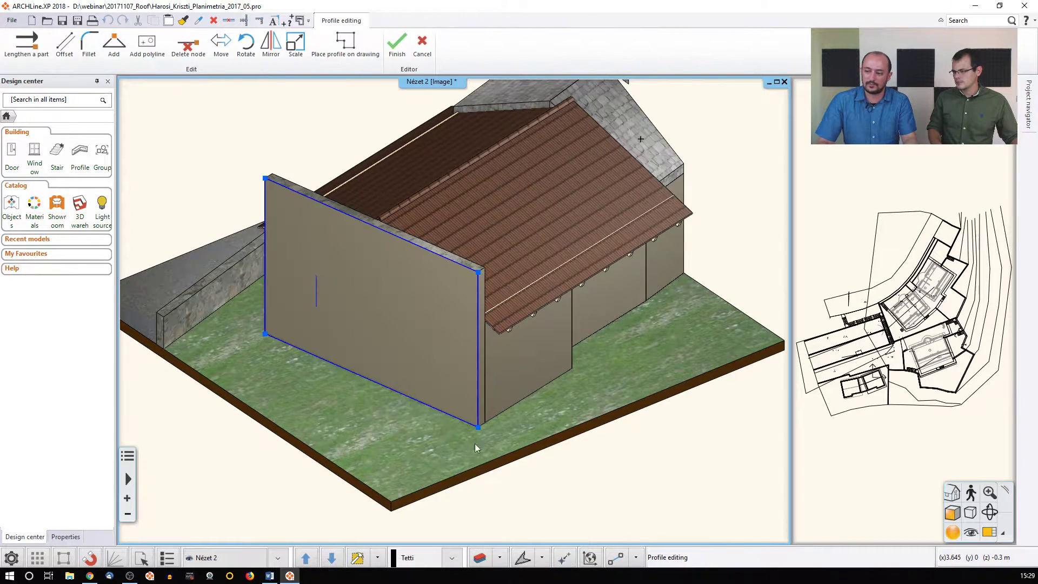
Lower both top corners and add a raised ridge point to form the gable
{"action": "right_click", "coordinate": [265, 179]}
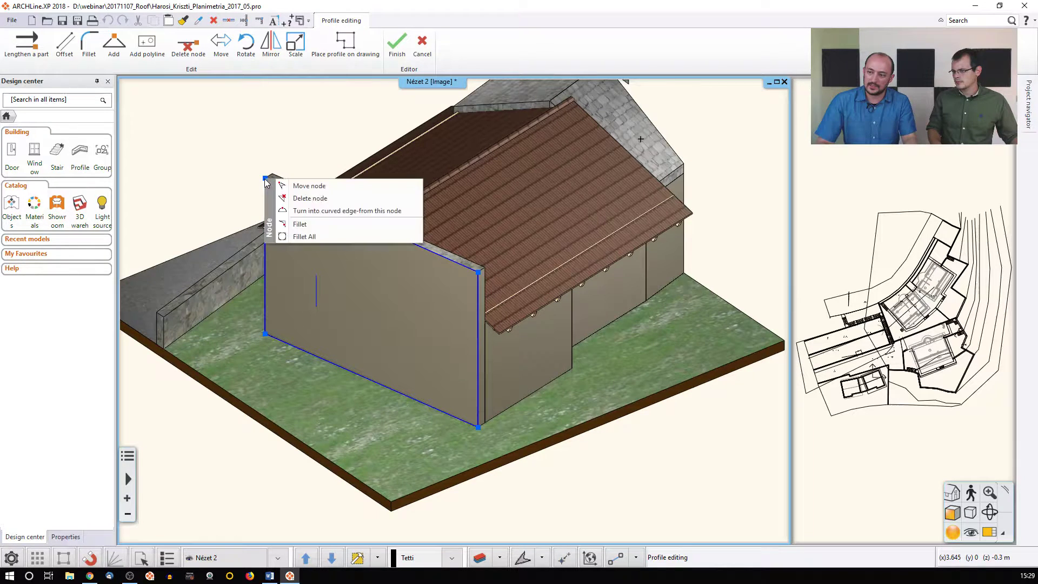
{"action": "left_click", "coordinate": [308, 186]}
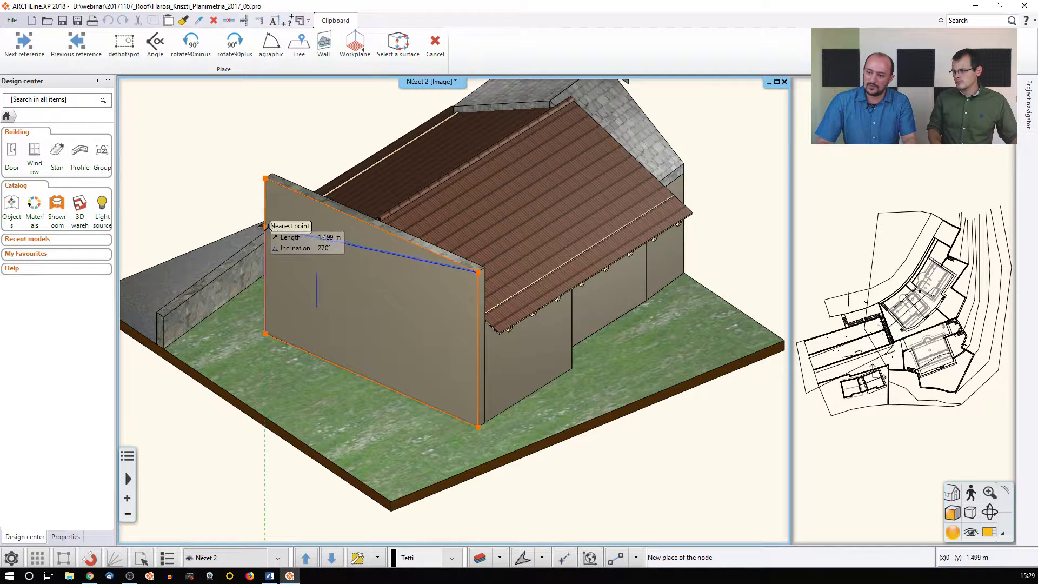
{"action": "right_click", "coordinate": [479, 272]}
{"action": "left_click", "coordinate": [519, 277]}
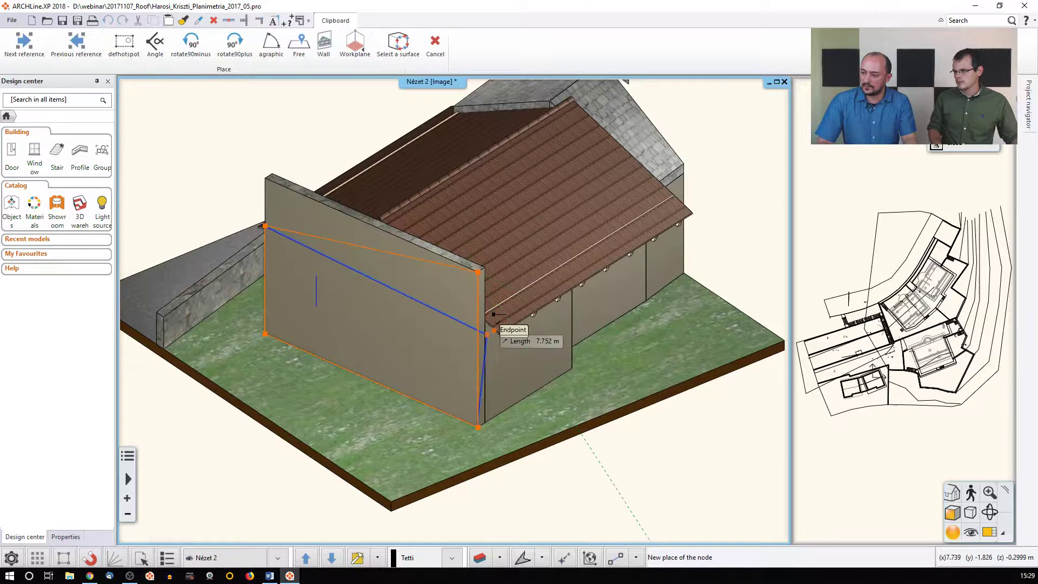
{"action": "left_click", "coordinate": [372, 275]}
{"action": "left_click", "coordinate": [399, 306]}
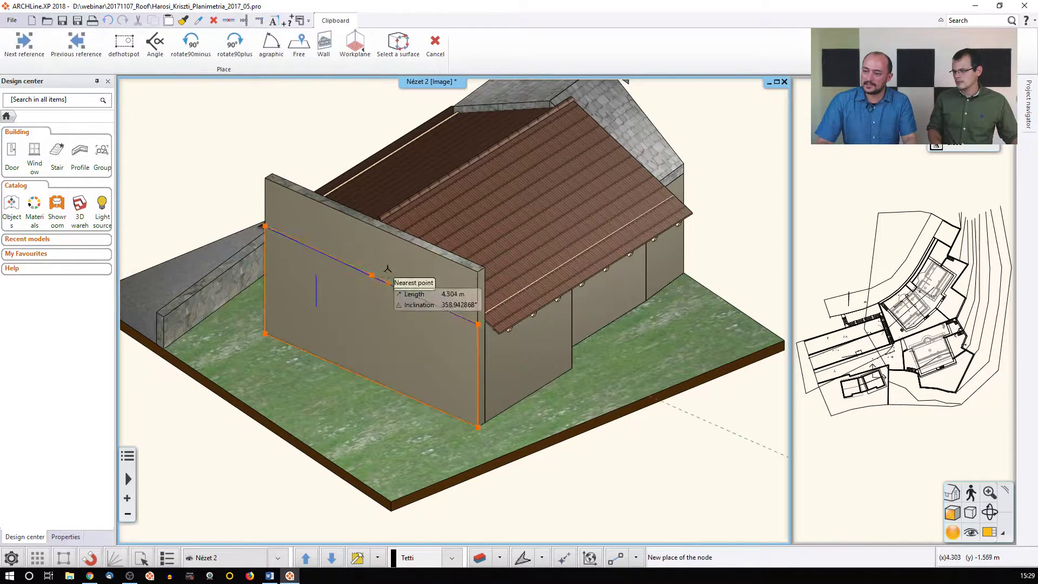
{"action": "left_click", "coordinate": [371, 225]}
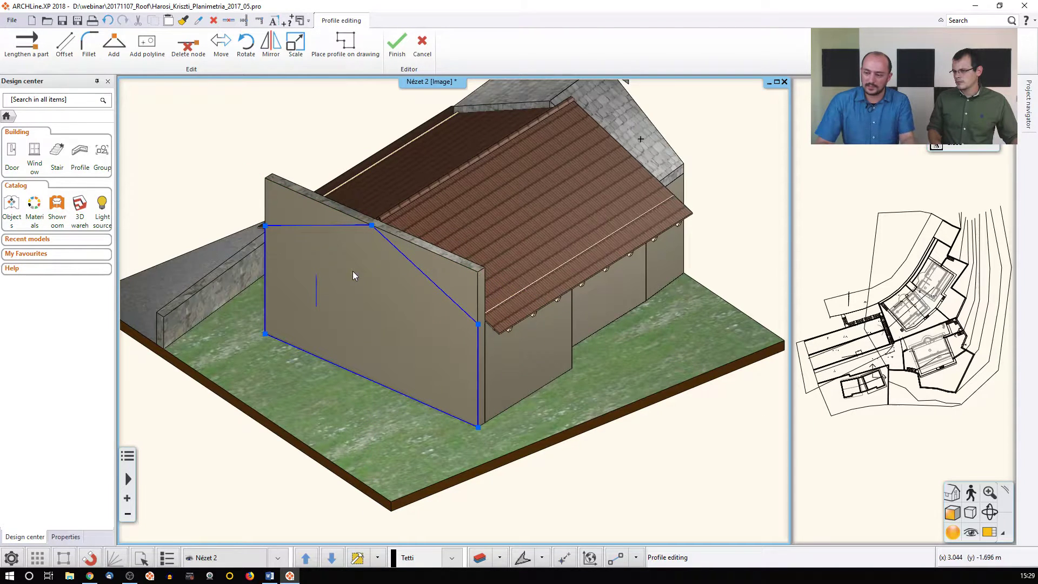
{"action": "key", "text": "Return"}
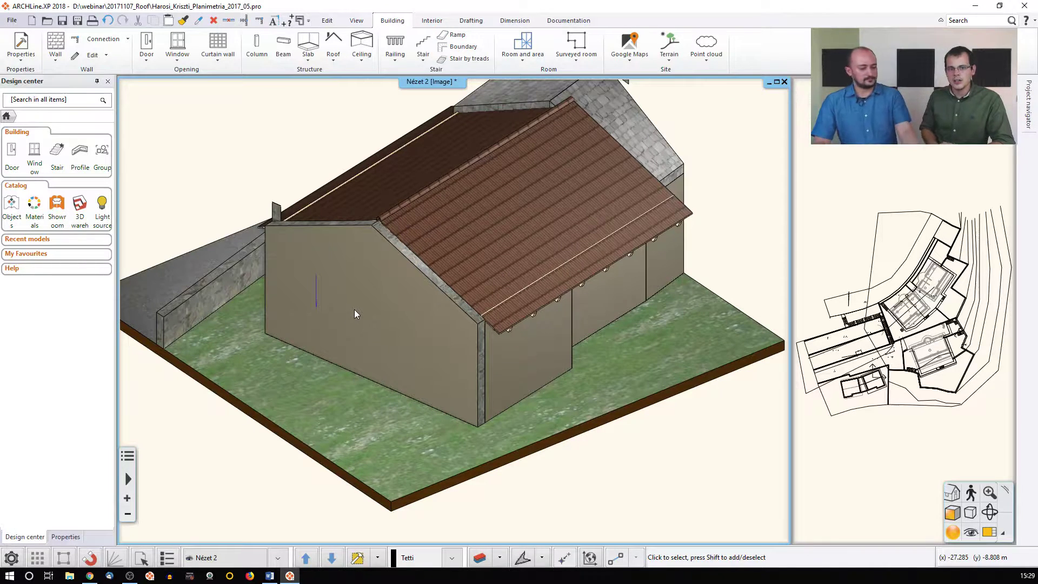
Undo and redo the gable reshape to compare, then orbit to view under the eaves
{"action": "key", "text": "ctrl+z"}
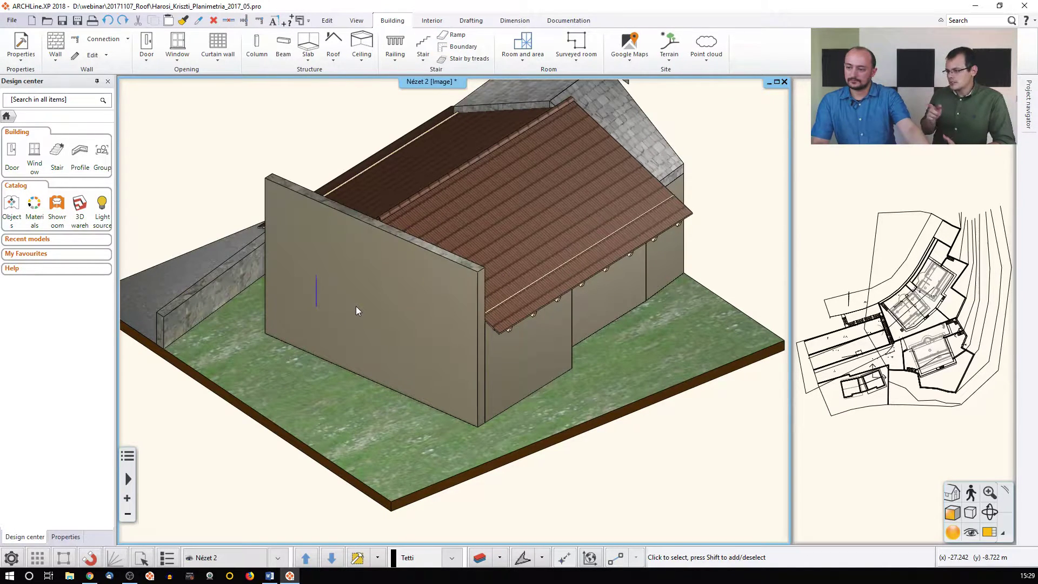
{"action": "key", "text": "ctrl+y"}
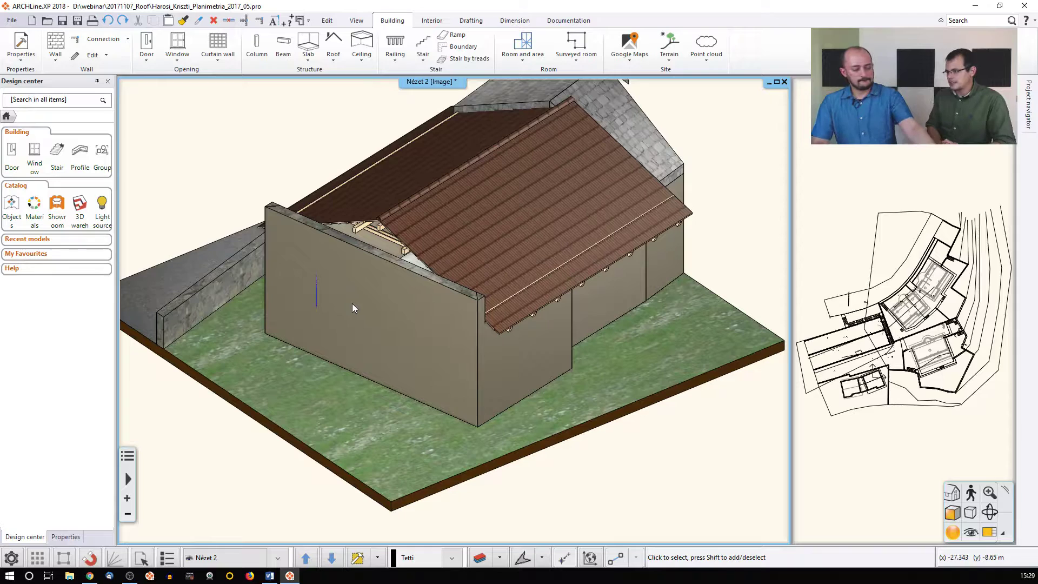
{"action": "key", "text": "ctrl+z"}
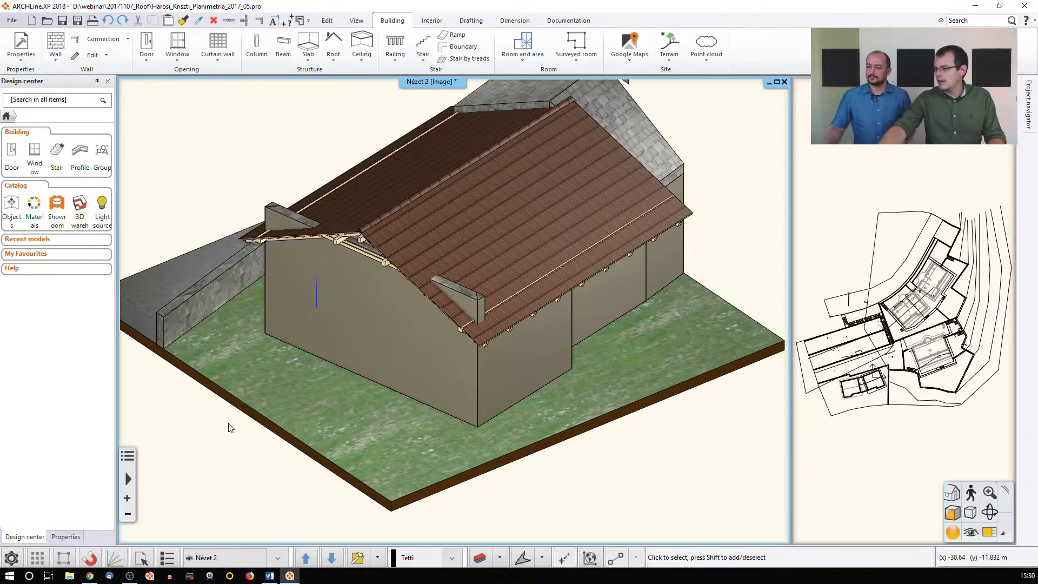
{"action": "mouse_move", "coordinate": [539, 288]}
{"action": "middle_mouse_down"}
{"action": "mouse_move", "coordinate": [373, 235]}
{"action": "mouse_move", "coordinate": [514, 289]}
{"action": "mouse_move", "coordinate": [491, 300]}
{"action": "middle_mouse_up"}
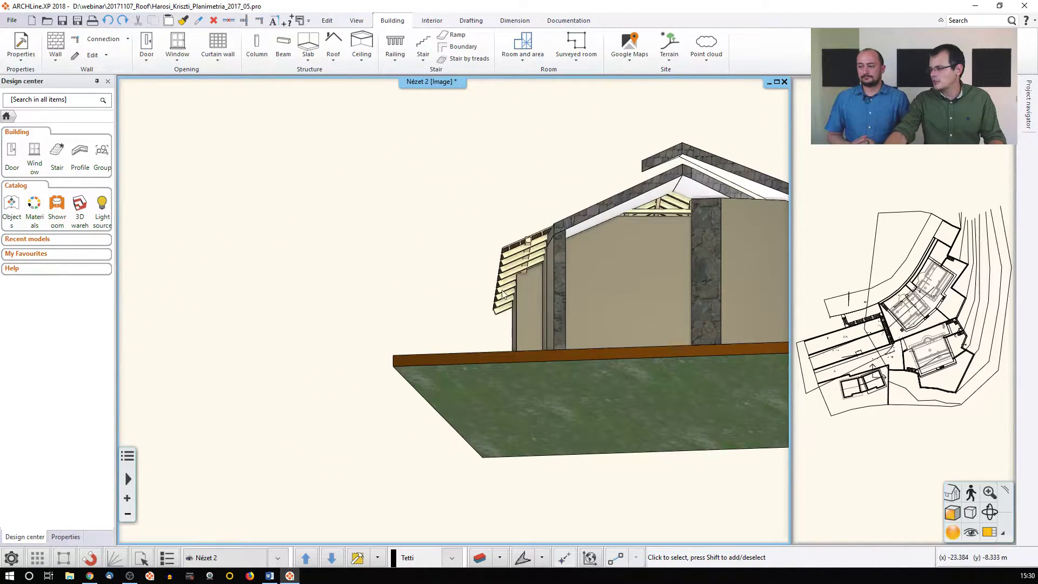
{"action": "scroll", "coordinate": [491, 303], "scroll_direction": "up", "scroll_amount": 3}
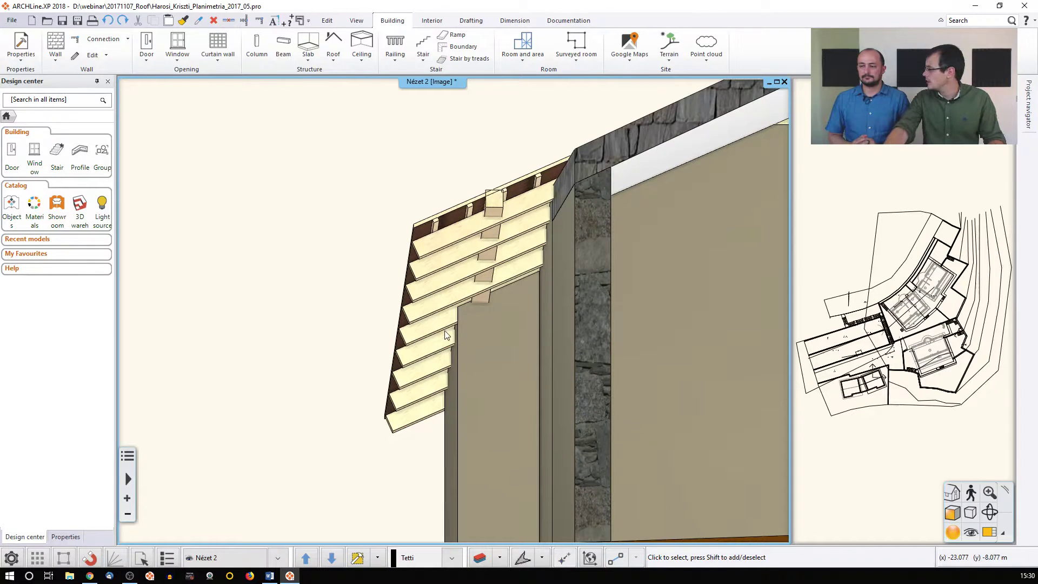
{"action": "middle_click_drag", "start_coordinate": [439, 324], "coordinate": [457, 344]}
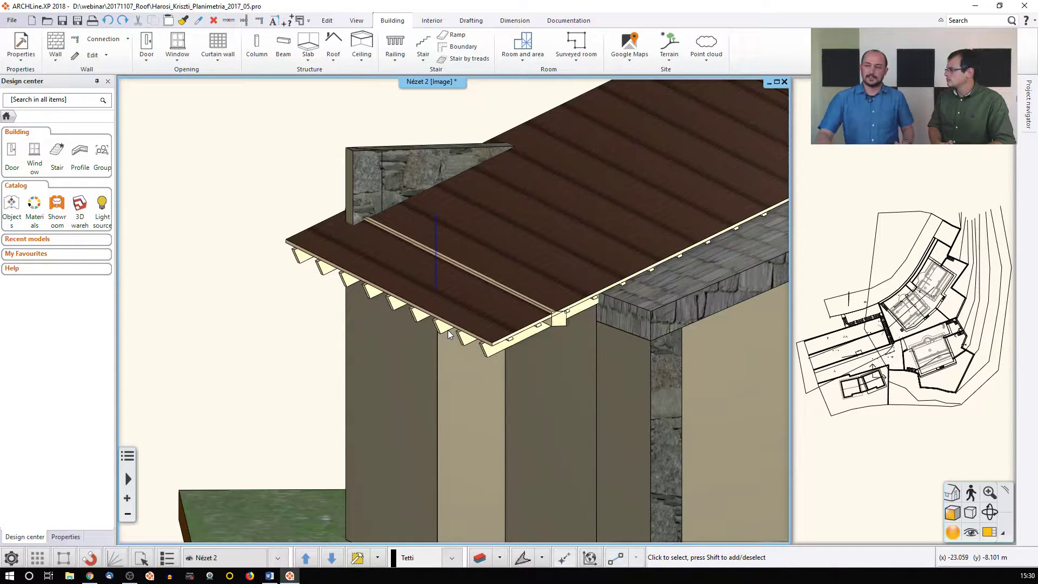
{"action": "left_click", "coordinate": [485, 238]}
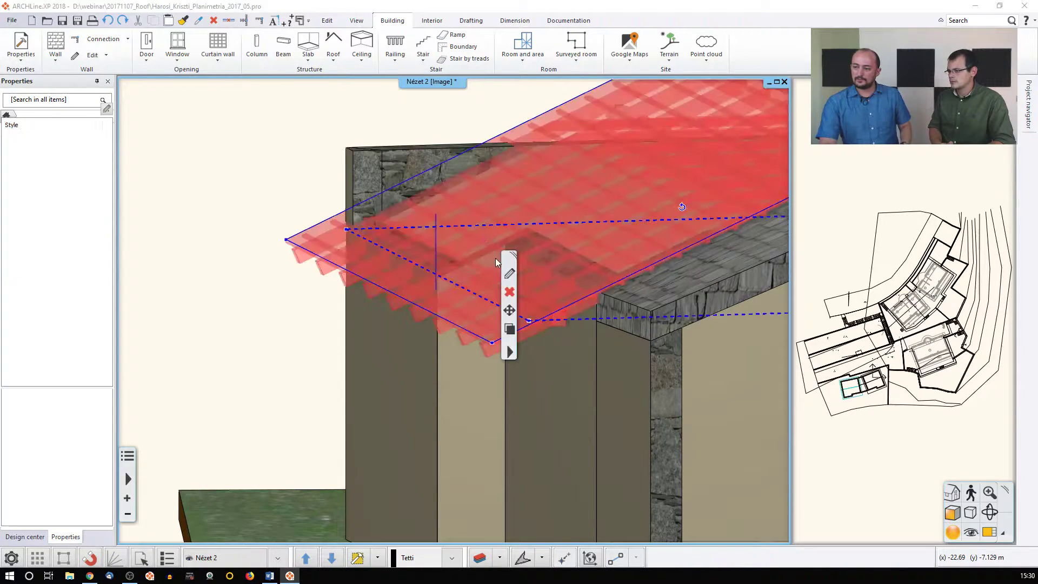
Apply the Simple roof style to the outbuilding roof, removing visible rafters and battens
{"action": "left_click", "coordinate": [509, 276]}
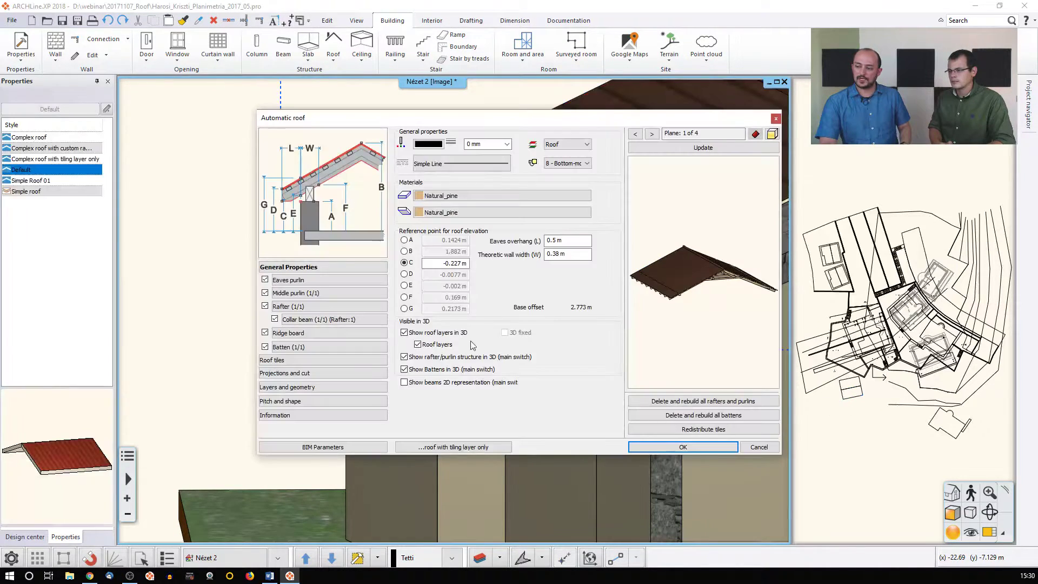
{"action": "left_click", "coordinate": [752, 171]}
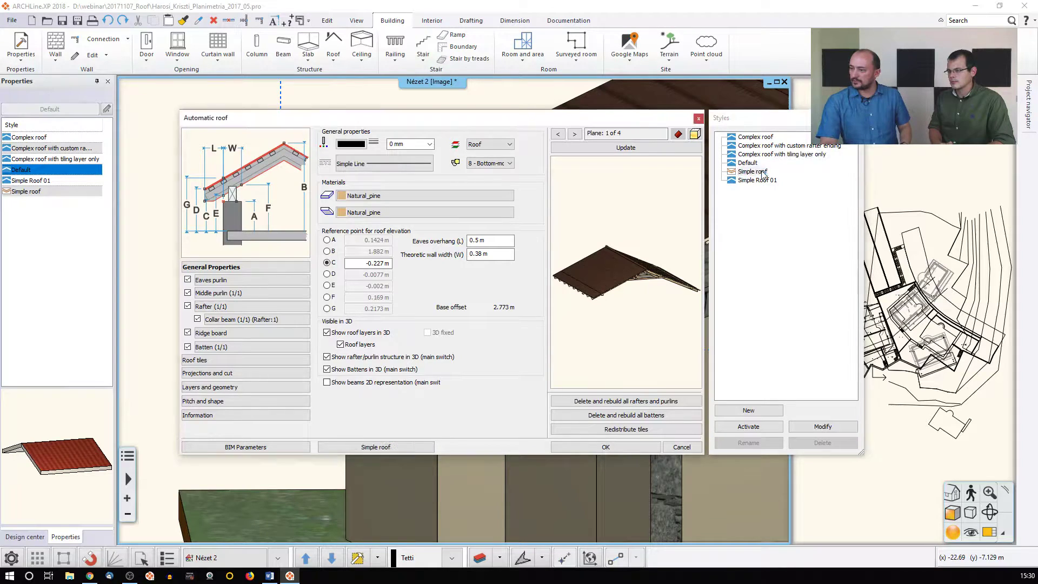
{"action": "left_click", "coordinate": [668, 149]}
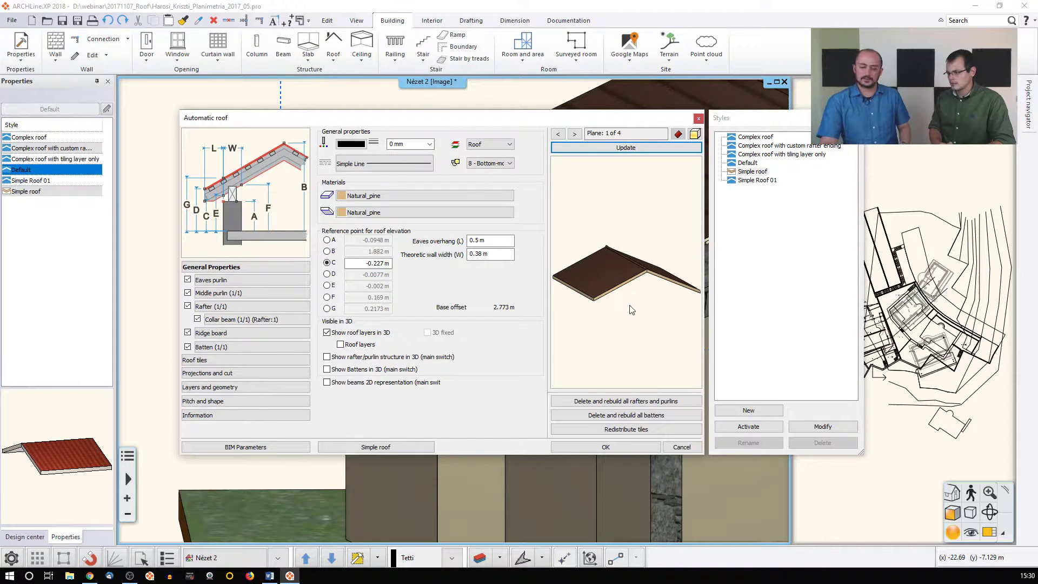
{"action": "scroll", "coordinate": [592, 302], "scroll_direction": "up", "scroll_amount": 5}
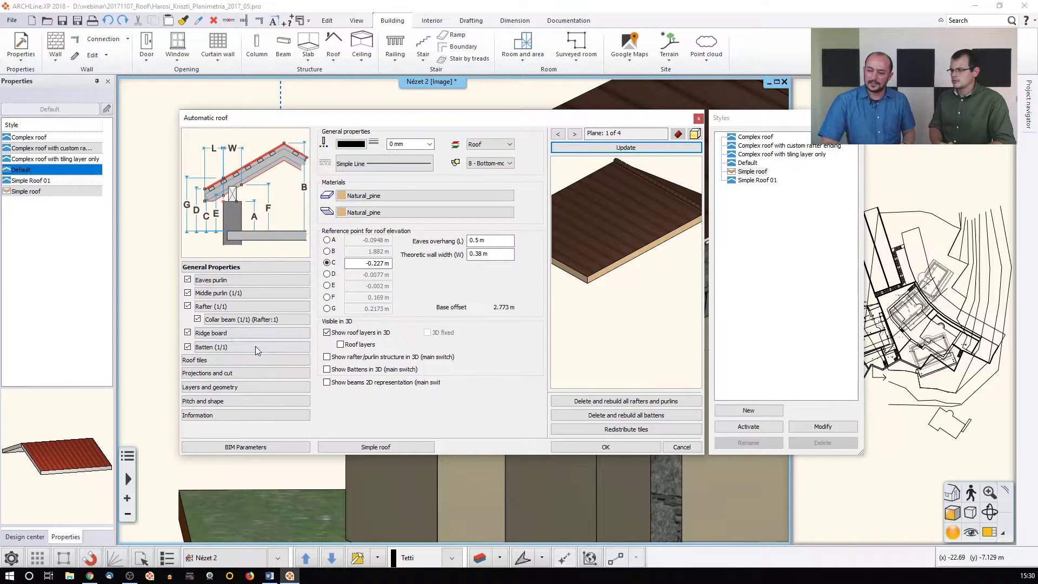
Set the roof's layers-and-geometry C value to 0,05 and confirm the changes
{"action": "left_click", "coordinate": [245, 372]}
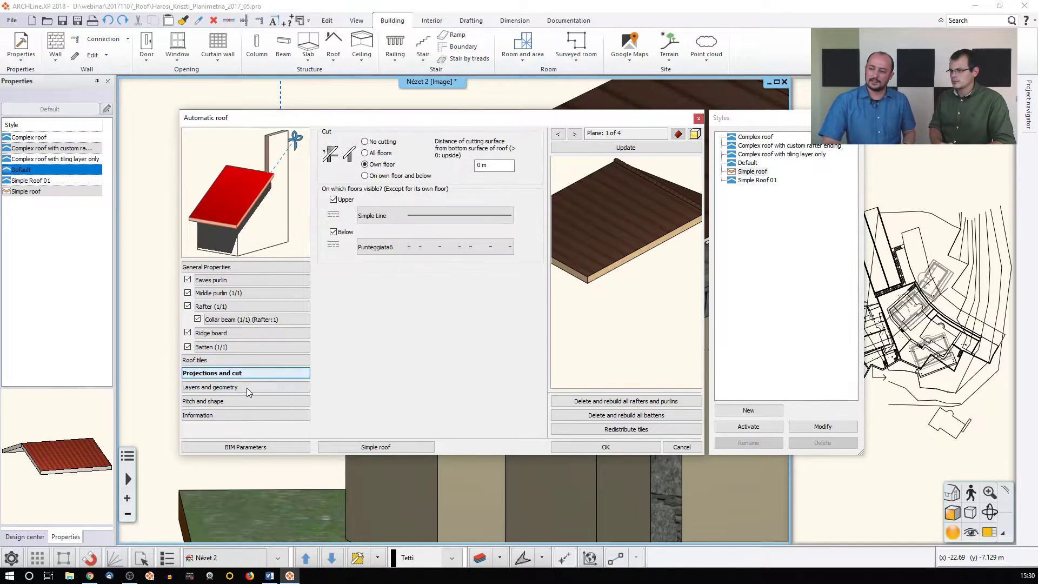
{"action": "left_click", "coordinate": [246, 387]}
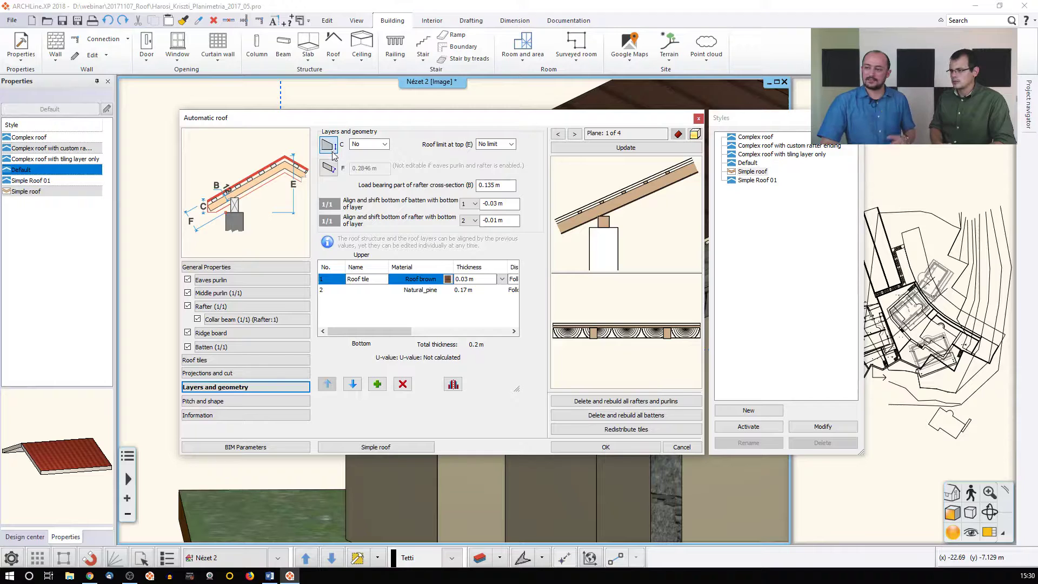
{"action": "left_click", "coordinate": [371, 146]}
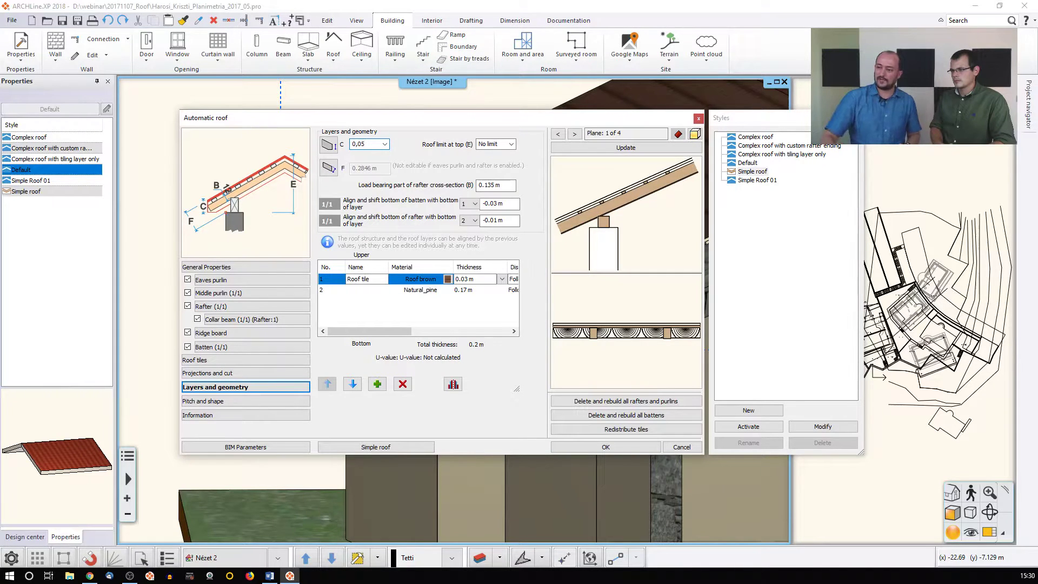
{"action": "left_click", "coordinate": [575, 445]}
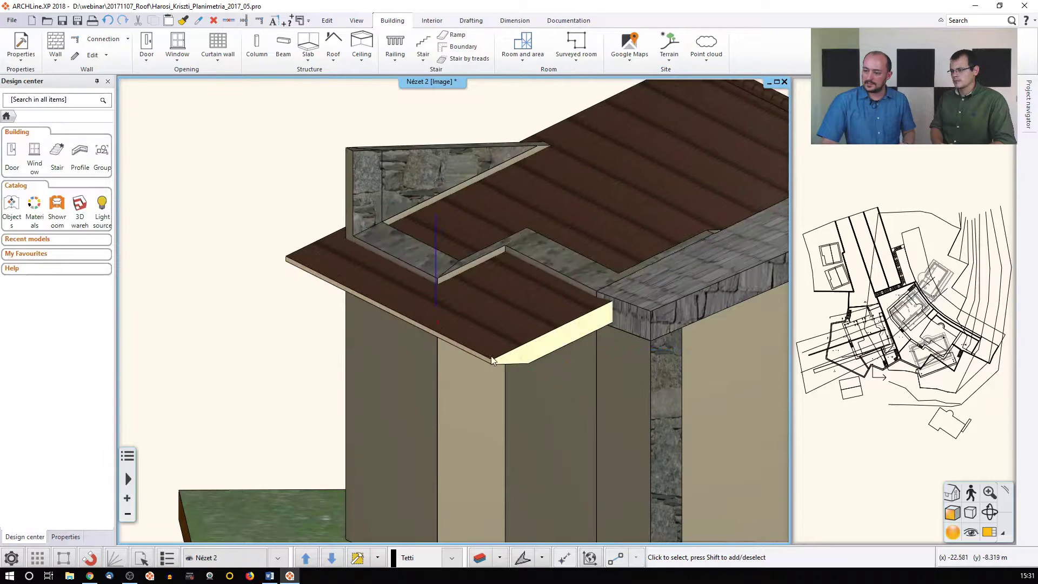
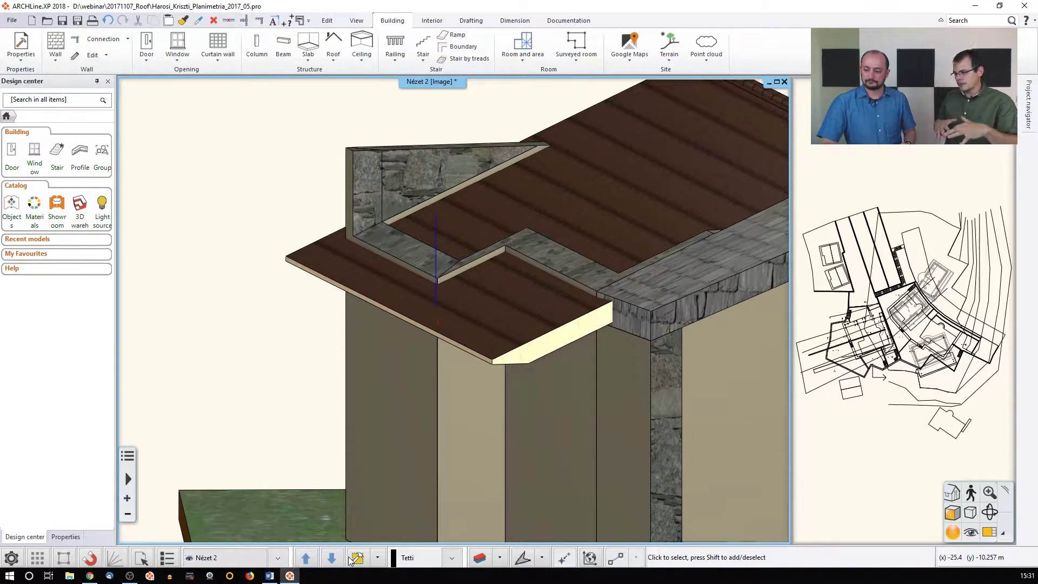
Delete the existing brown simple roof from the gable building
{"action": "left_click", "coordinate": [376, 558]}
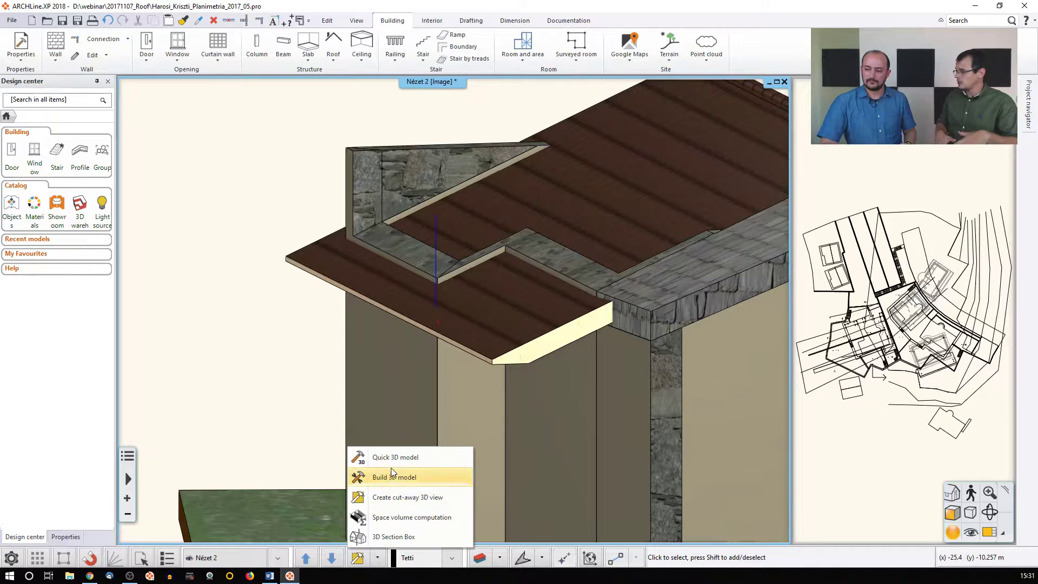
{"action": "left_click", "coordinate": [507, 326]}
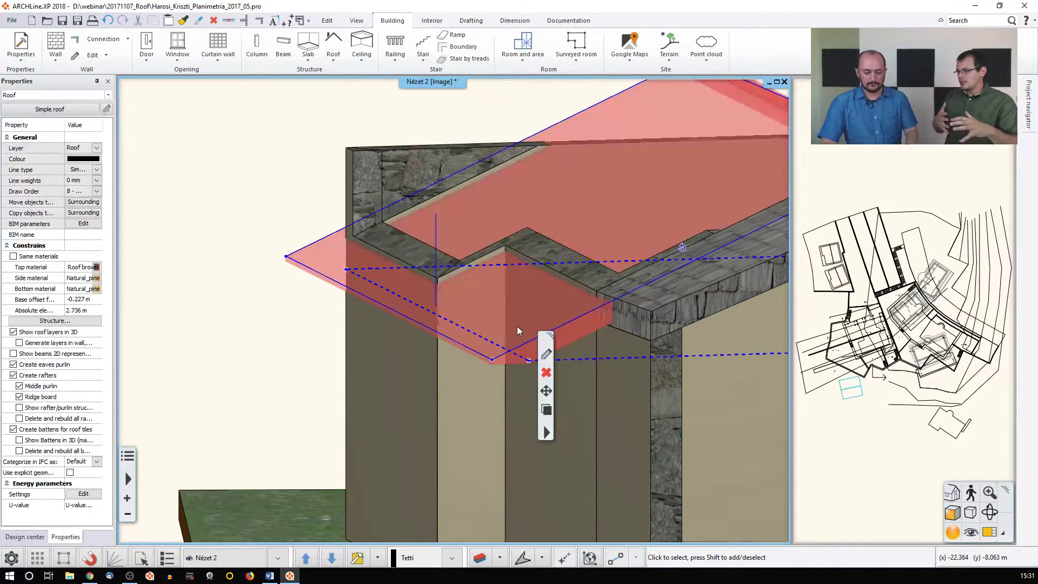
{"action": "key", "text": "Delete"}
Orbit to a higher view of the open-topped walls and activate the floor plan view
{"action": "scroll", "coordinate": [504, 348], "scroll_direction": "down", "scroll_amount": 3}
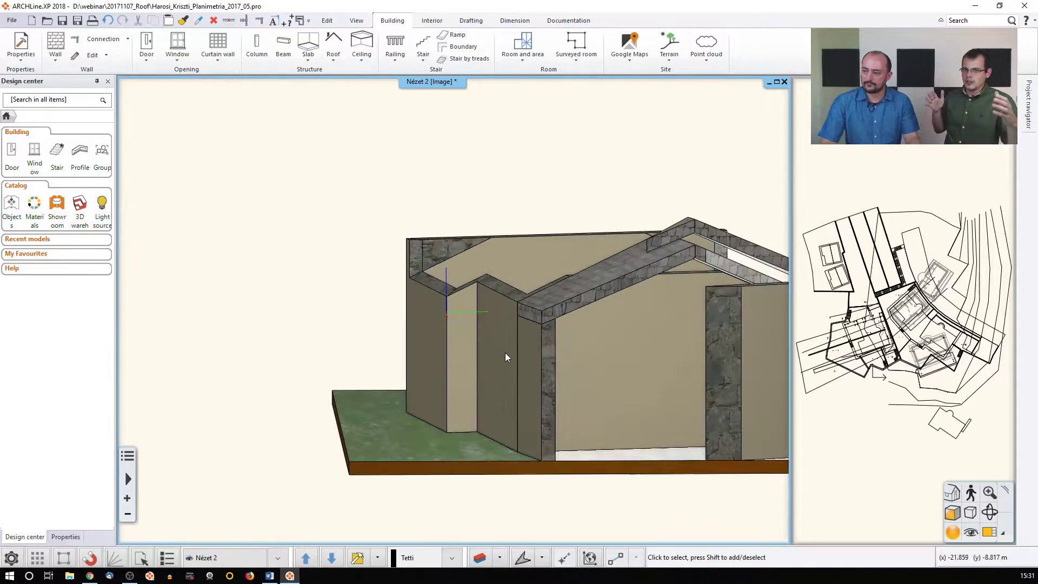
{"action": "middle_click_drag", "start_coordinate": [498, 354], "coordinate": [643, 386]}
{"action": "middle_click_drag", "start_coordinate": [455, 346], "coordinate": [486, 355]}
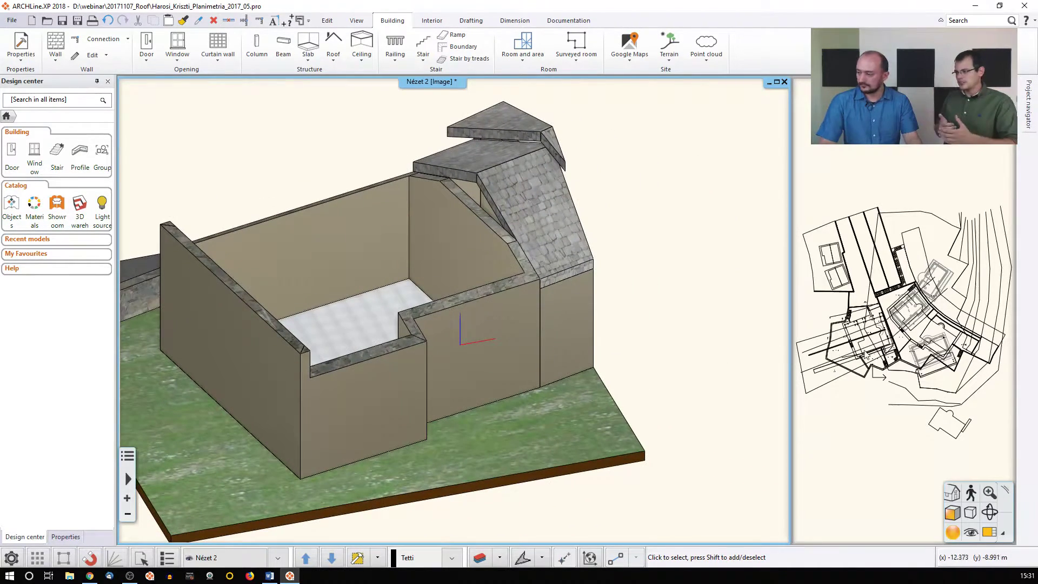
{"action": "left_click", "coordinate": [937, 479]}
Bring the floor plan into the main view, panned to the upper site plan
{"action": "left_click", "coordinate": [993, 532]}
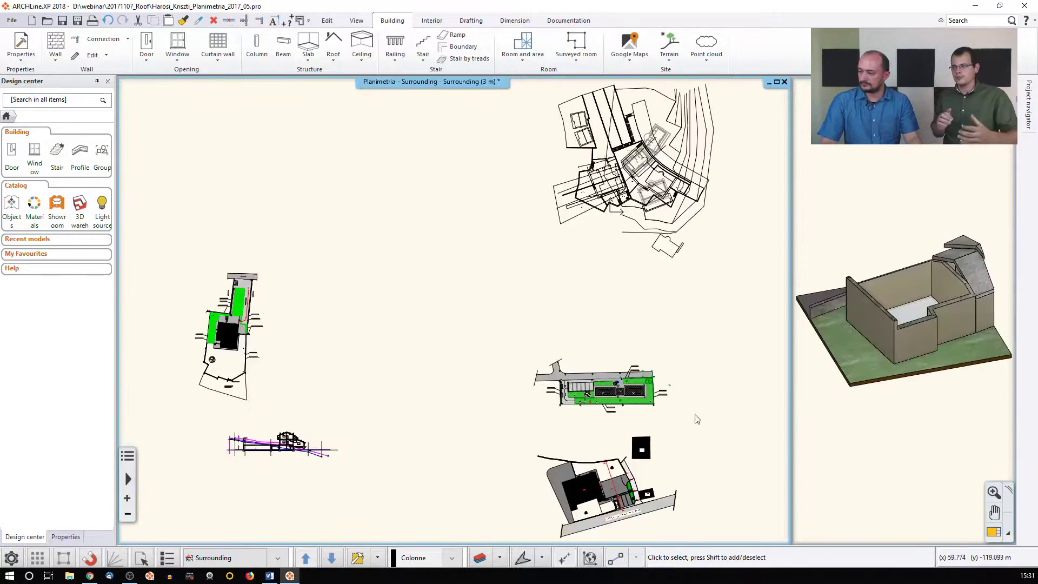
{"action": "middle_click_drag", "start_coordinate": [666, 383], "coordinate": [591, 417]}
{"action": "middle_click_drag", "start_coordinate": [553, 219], "coordinate": [433, 327]}
{"action": "scroll", "coordinate": [421, 326], "scroll_direction": "up", "scroll_amount": 5}
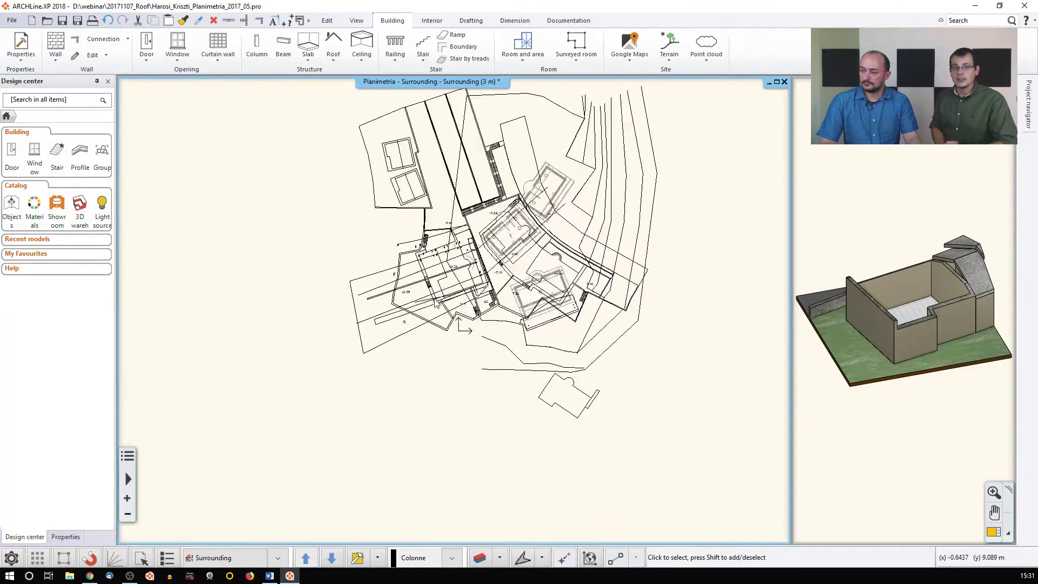
Review the List of buildings in Edit levels, cancel, and switch to Ground floor (0 m)
{"action": "left_click", "coordinate": [255, 559]}
{"action": "left_click", "coordinate": [534, 161]}
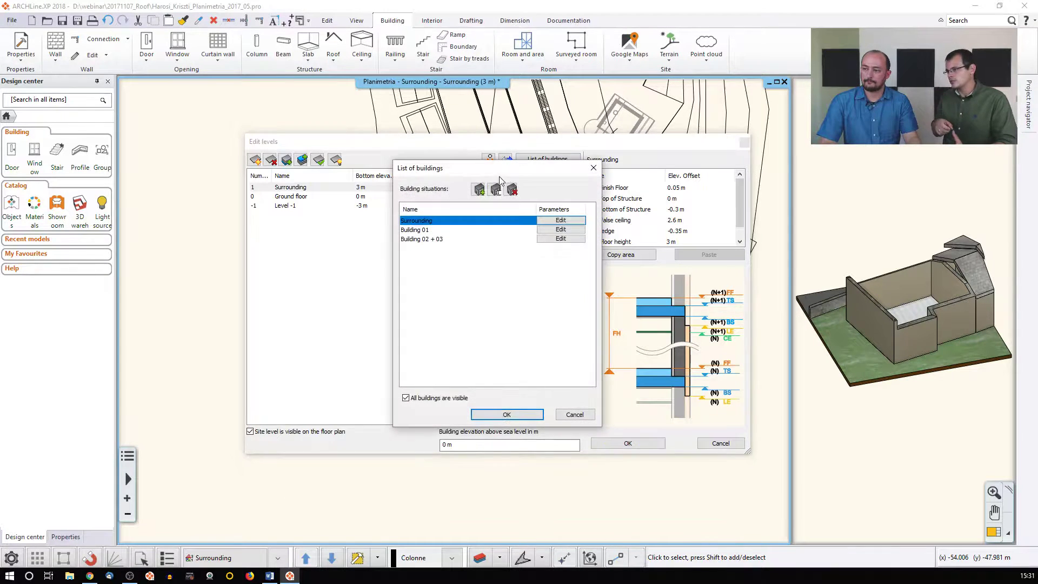
{"action": "left_click", "coordinate": [507, 414]}
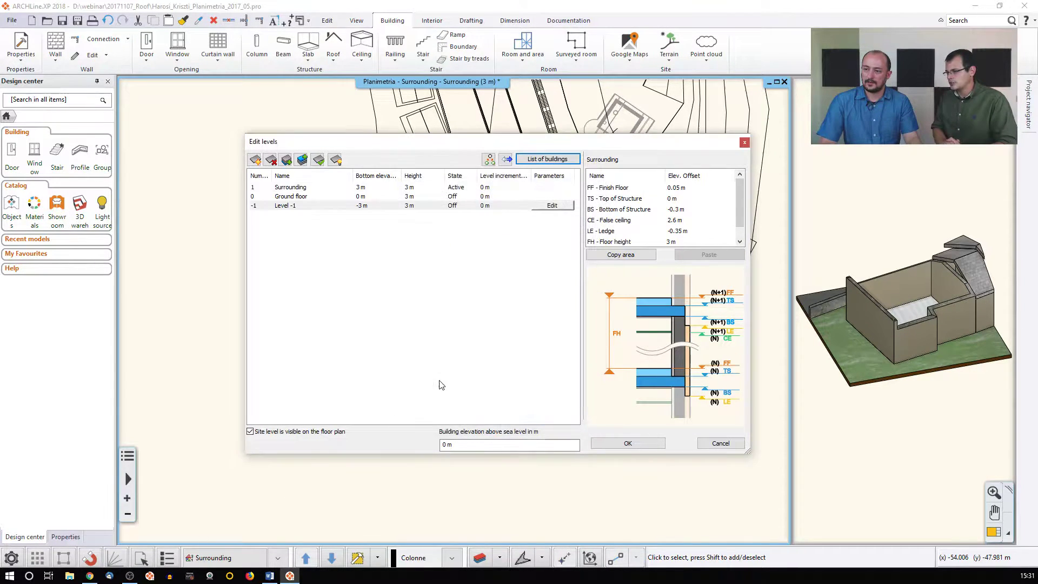
{"action": "left_click", "coordinate": [721, 443]}
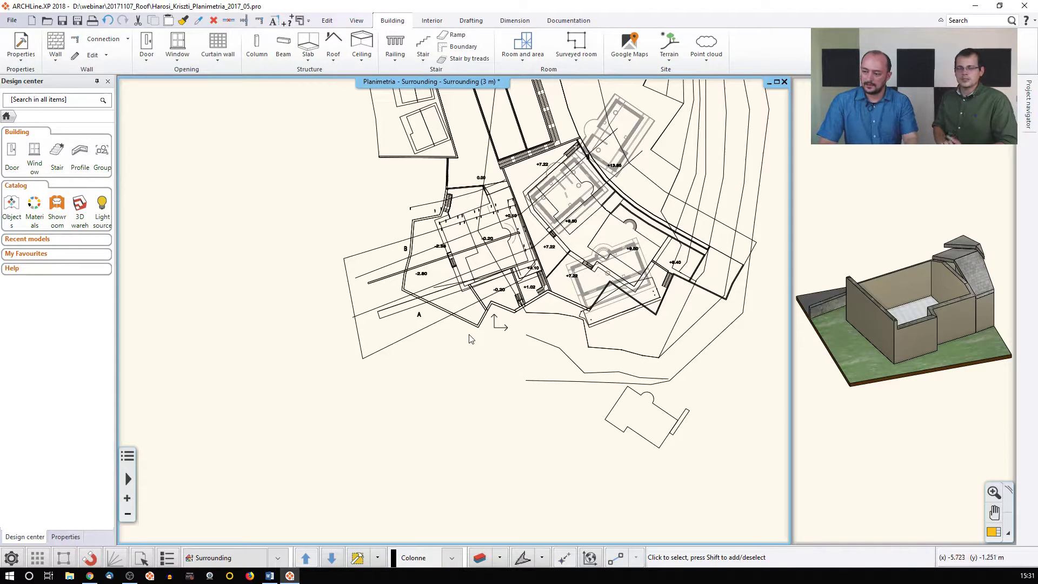
{"action": "key", "text": "Page_Down"}
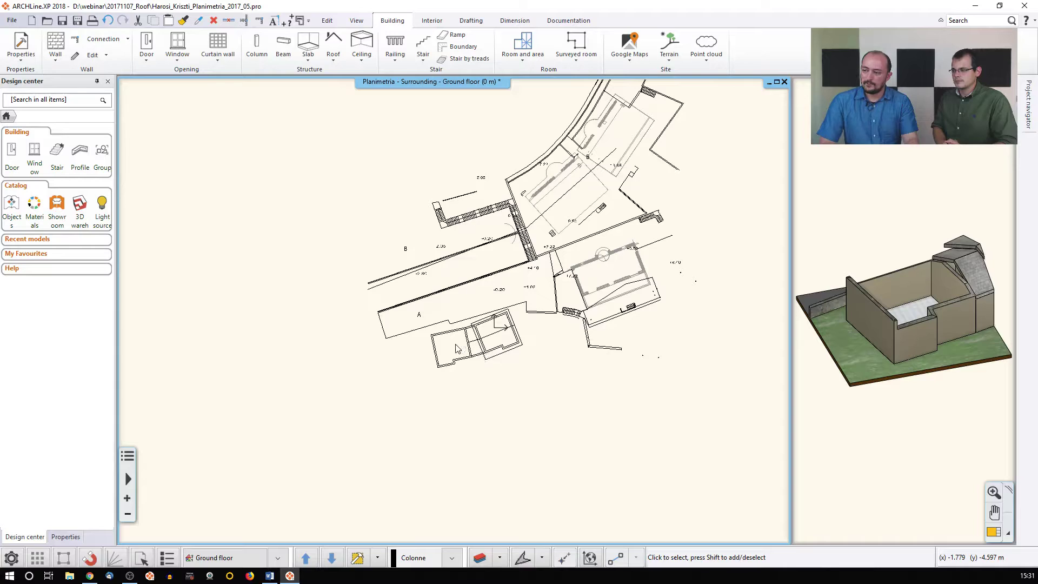
Draw a flat roof over the left building from its reference-line corners and opposite side
{"action": "scroll", "coordinate": [455, 345], "scroll_direction": "up", "scroll_amount": 8}
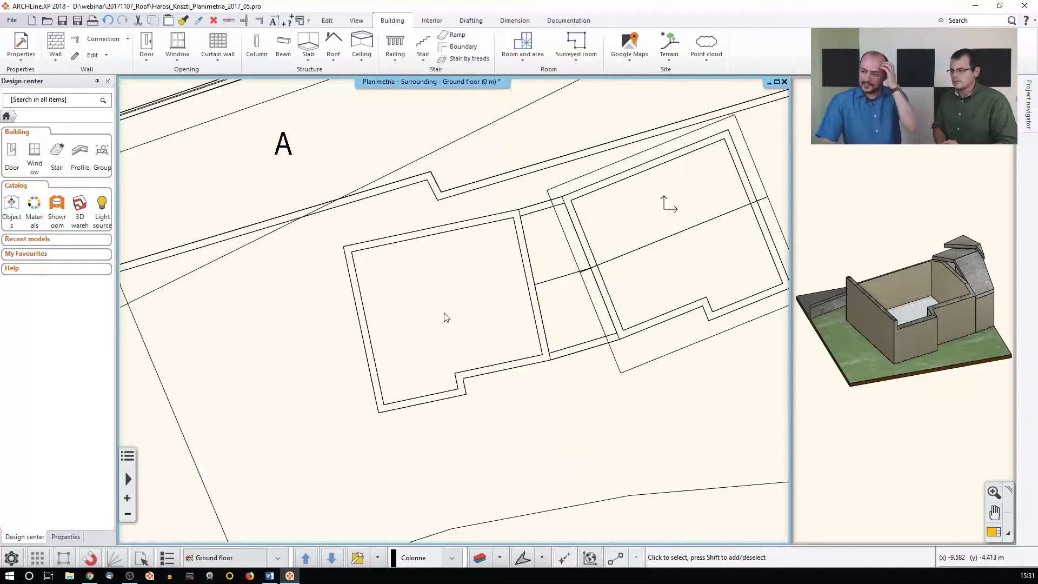
{"action": "left_click", "coordinate": [335, 63]}
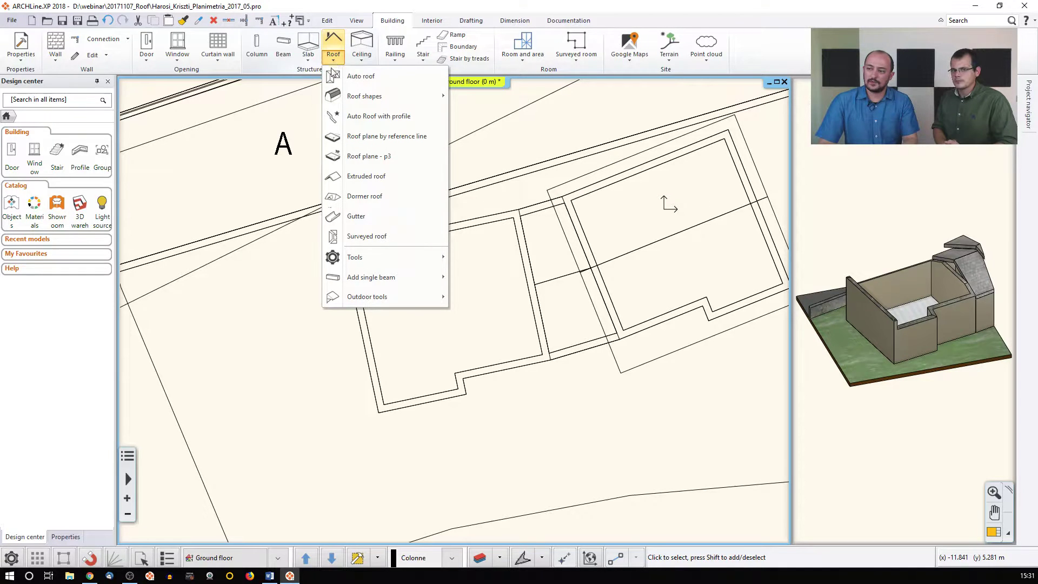
{"action": "mouse_move", "coordinate": [346, 97]}
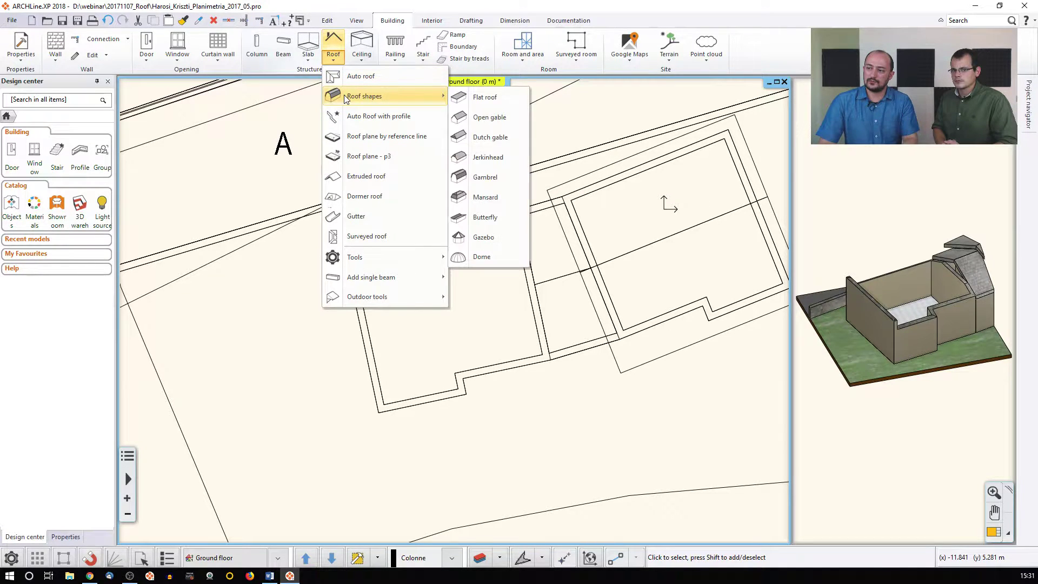
{"action": "left_click", "coordinate": [483, 100]}
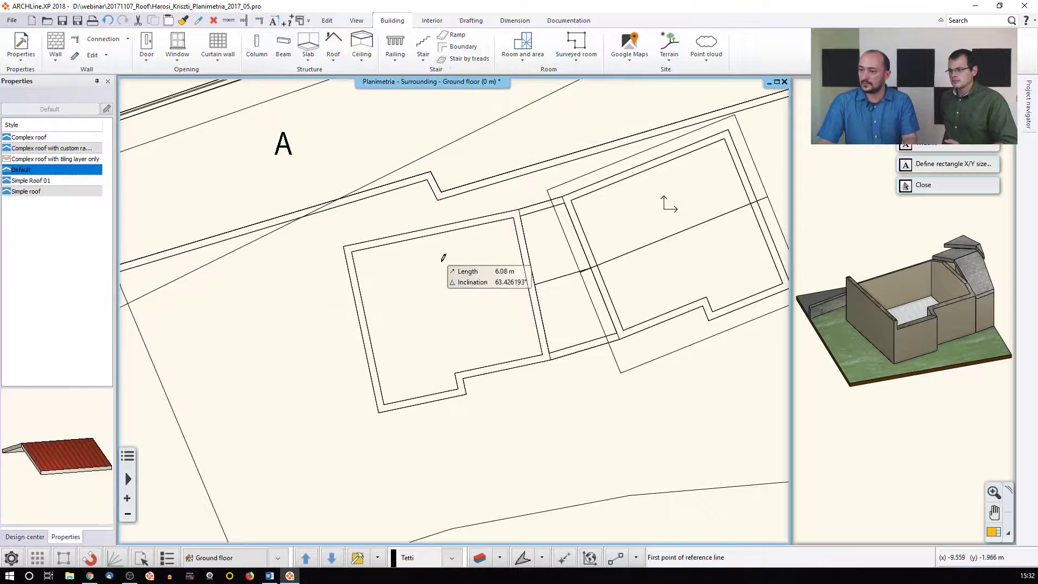
{"action": "left_click", "coordinate": [343, 247]}
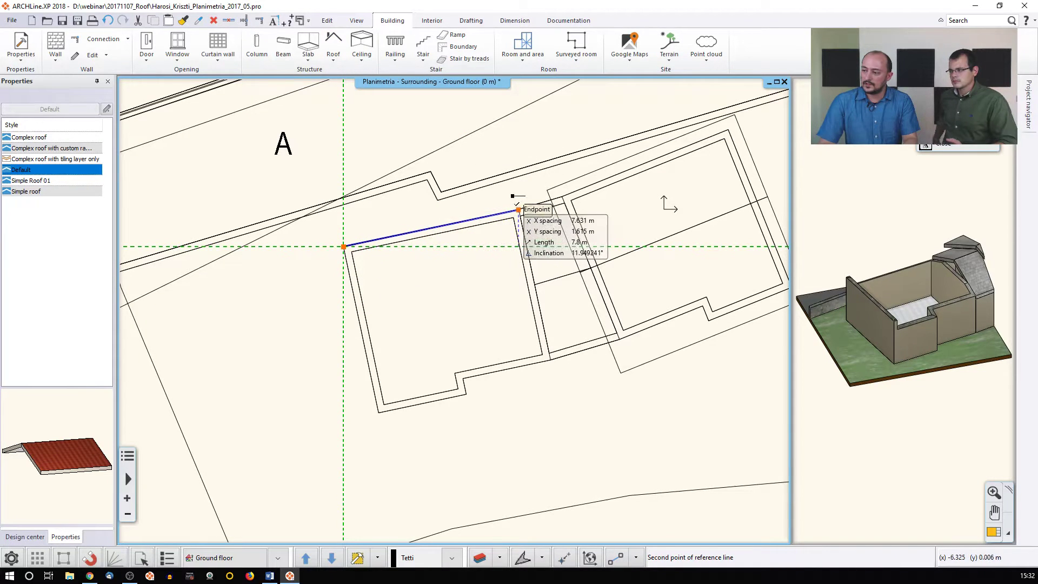
{"action": "left_click", "coordinate": [519, 210]}
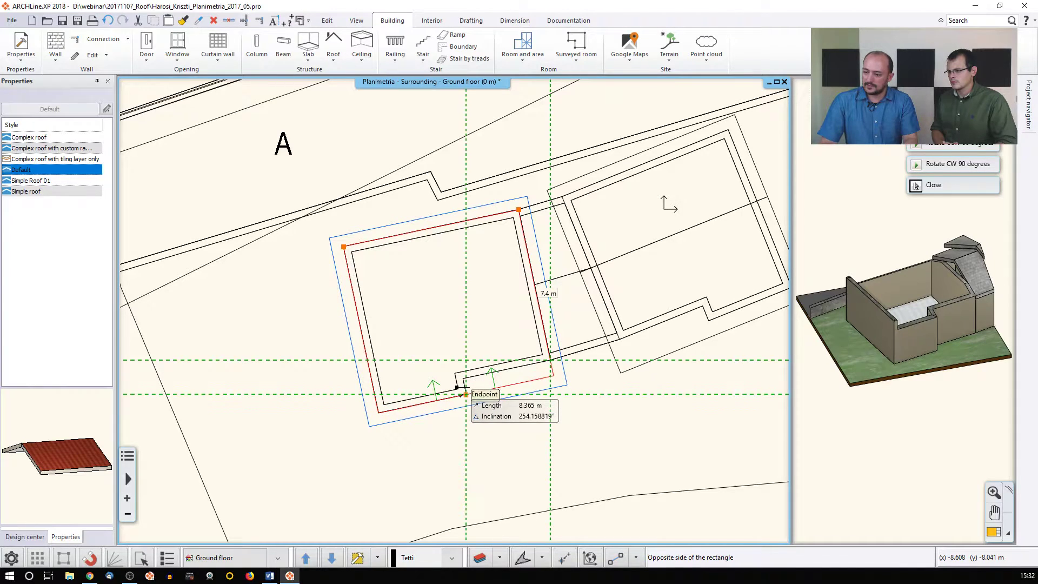
{"action": "left_click", "coordinate": [466, 394]}
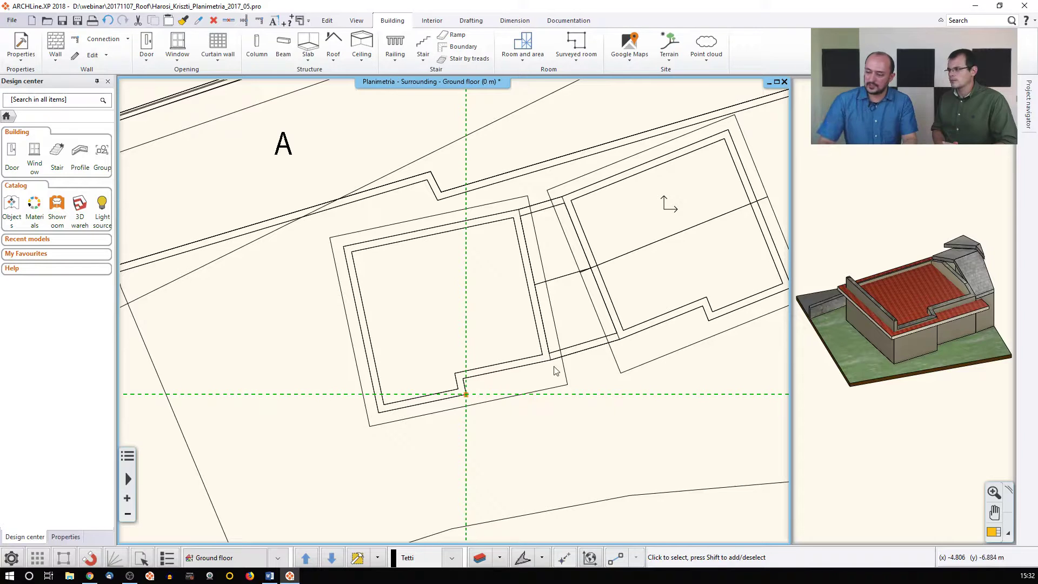
{"action": "left_click", "coordinate": [563, 397]}
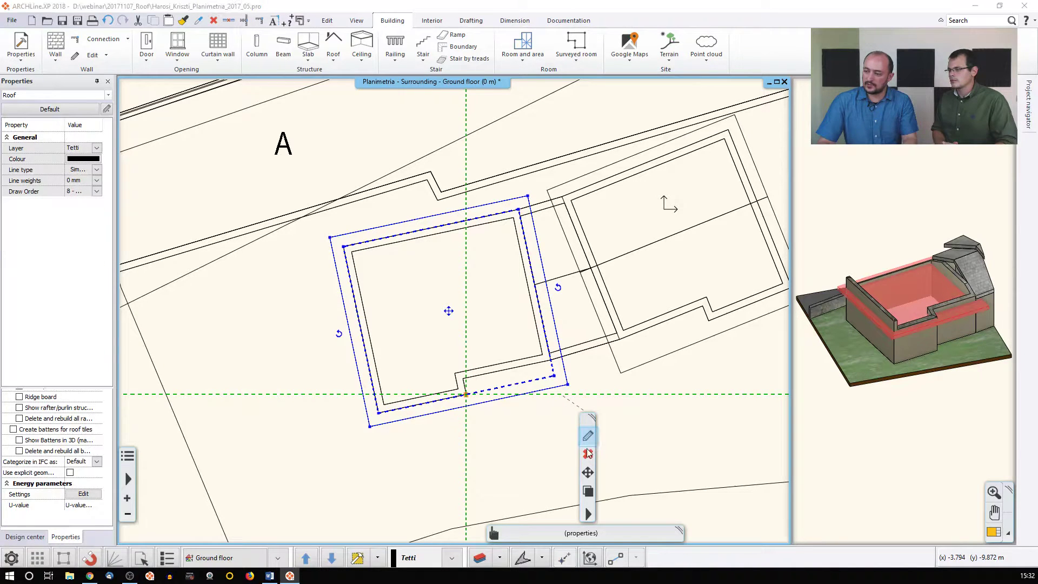
Set the flat roof's main slope to 5° under Pitch and shape, updating and confirming
{"action": "key", "text": "Return"}
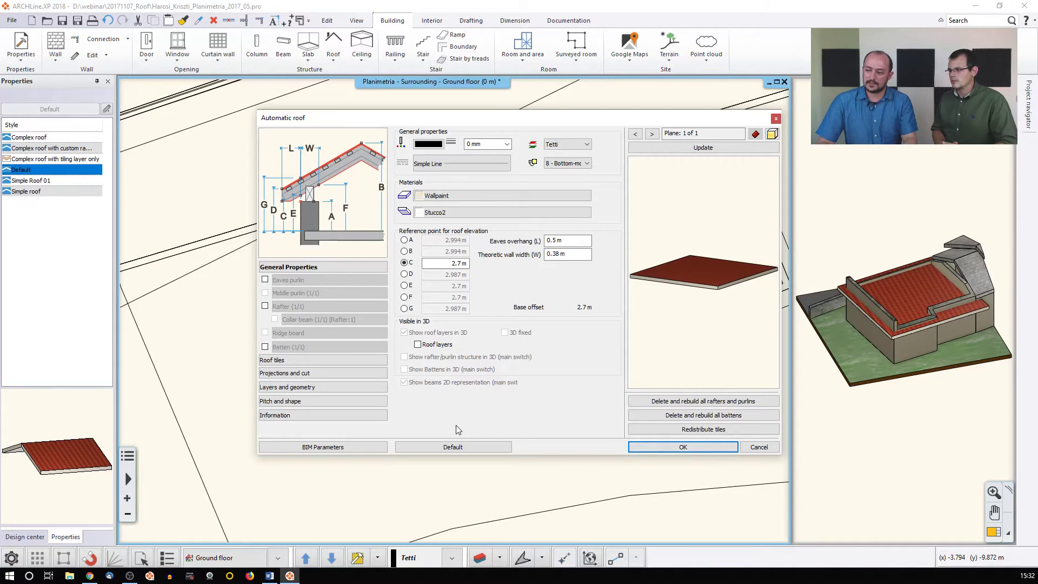
{"action": "left_click", "coordinate": [279, 401]}
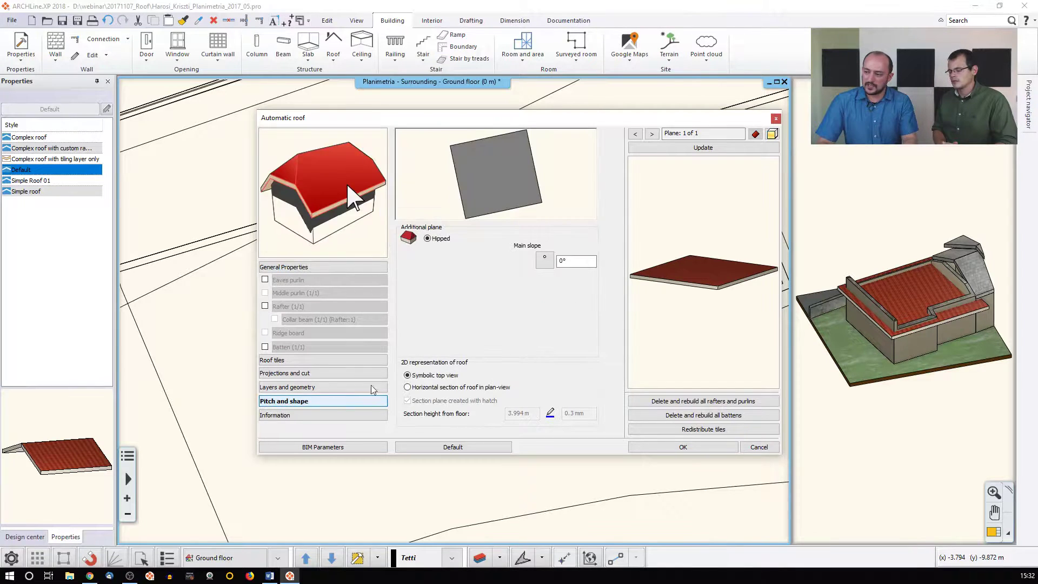
{"action": "left_click", "coordinate": [561, 259]}
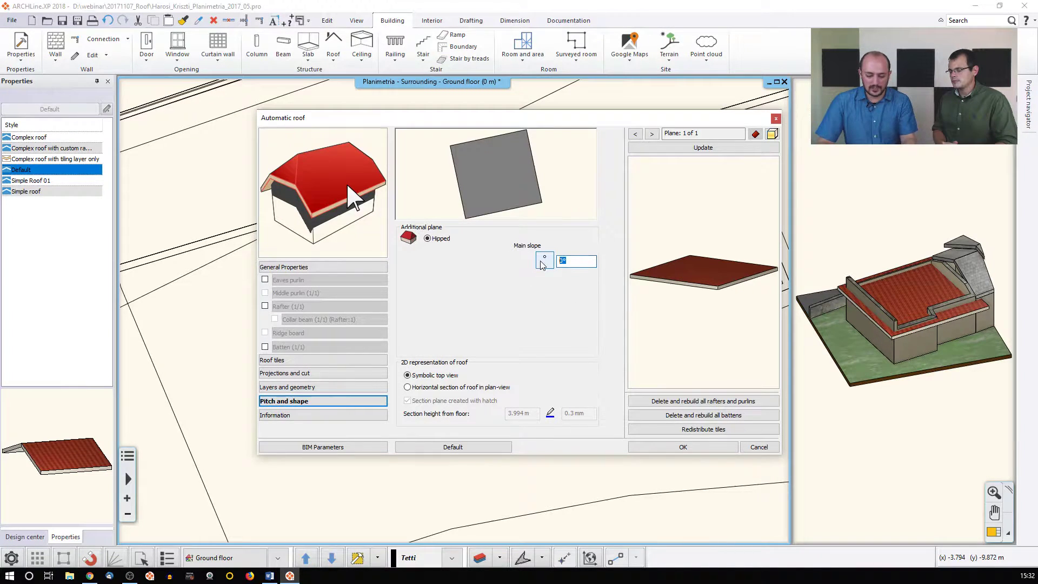
{"action": "type", "text": "5"}
{"action": "left_click", "coordinate": [684, 153]}
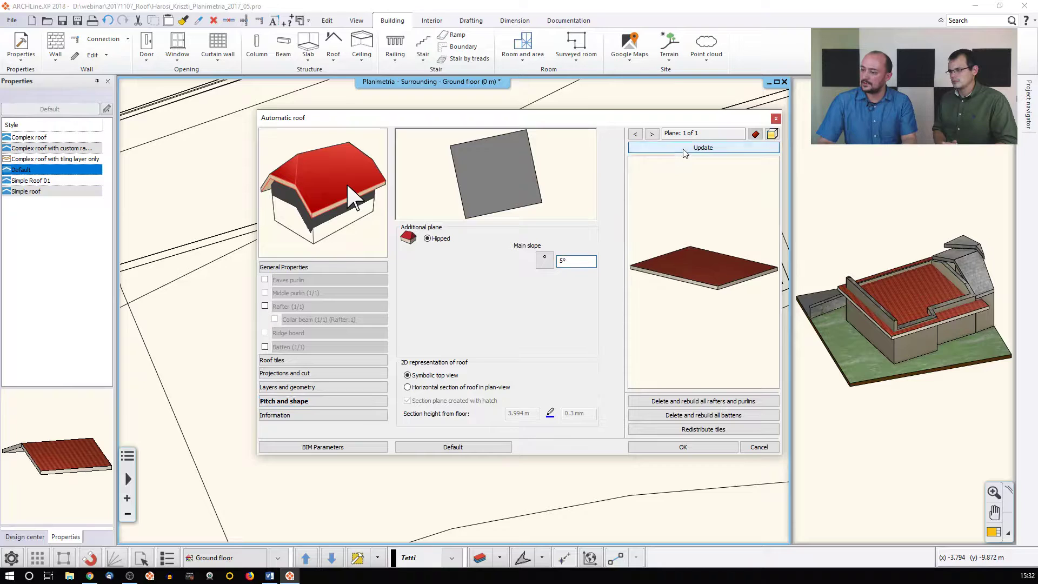
{"action": "left_click", "coordinate": [662, 447]}
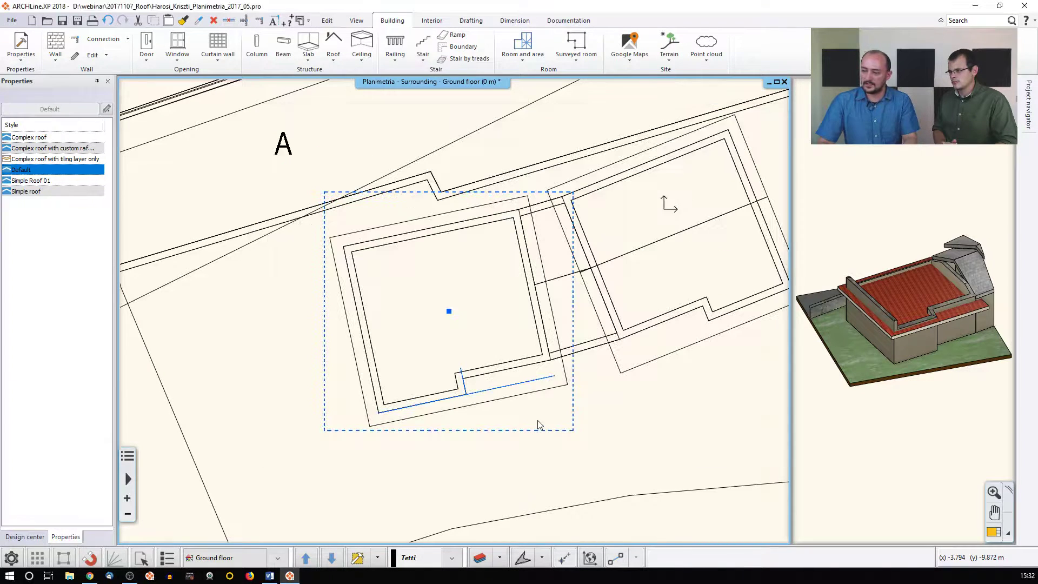
{"action": "left_click", "coordinate": [493, 401]}
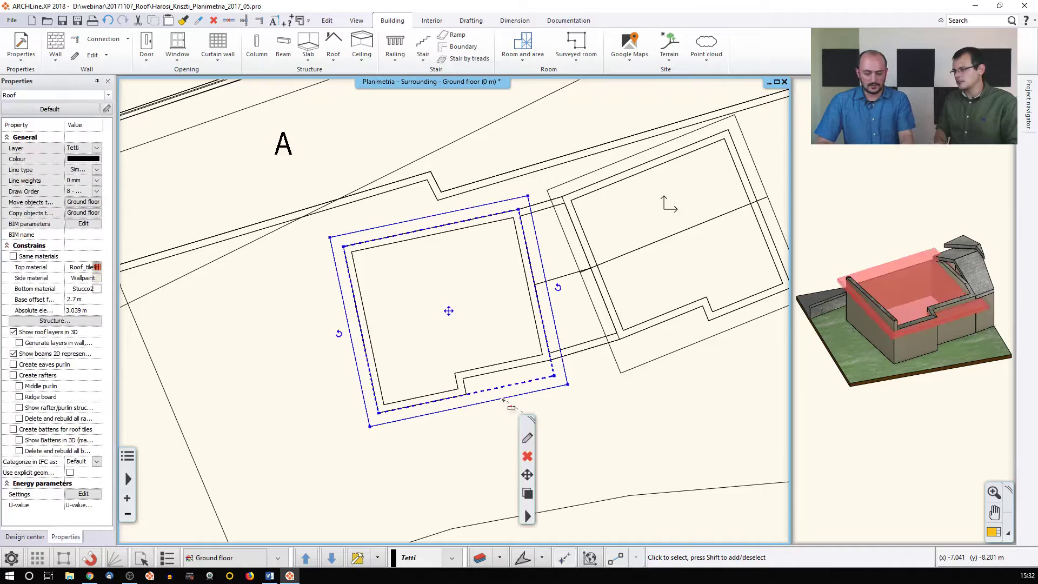
Delete the sloped roof and draw a butterfly roof over the same building rectangle
{"action": "key", "text": "Delete"}
{"action": "left_click", "coordinate": [335, 54]}
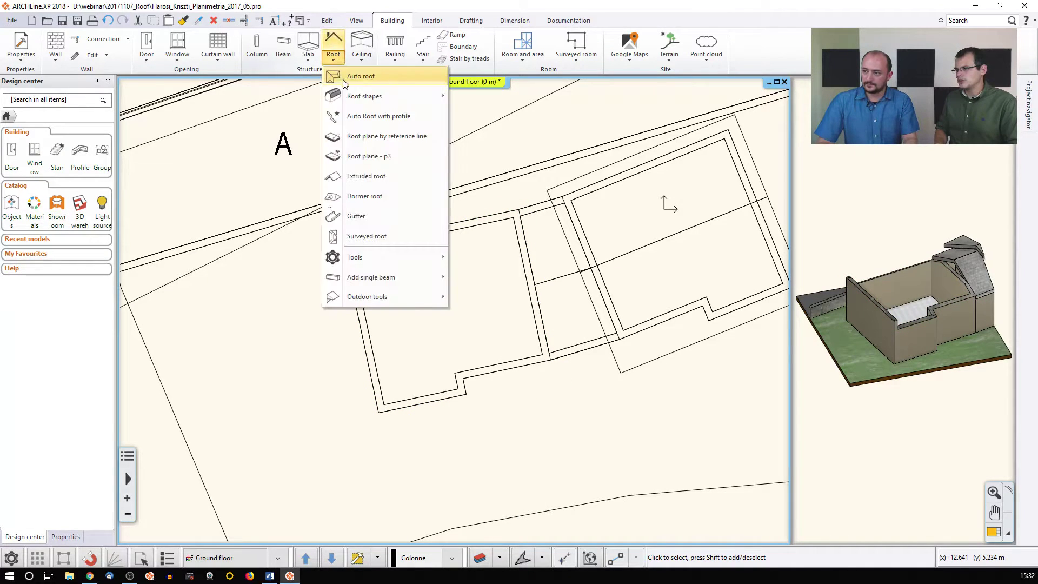
{"action": "mouse_move", "coordinate": [368, 96]}
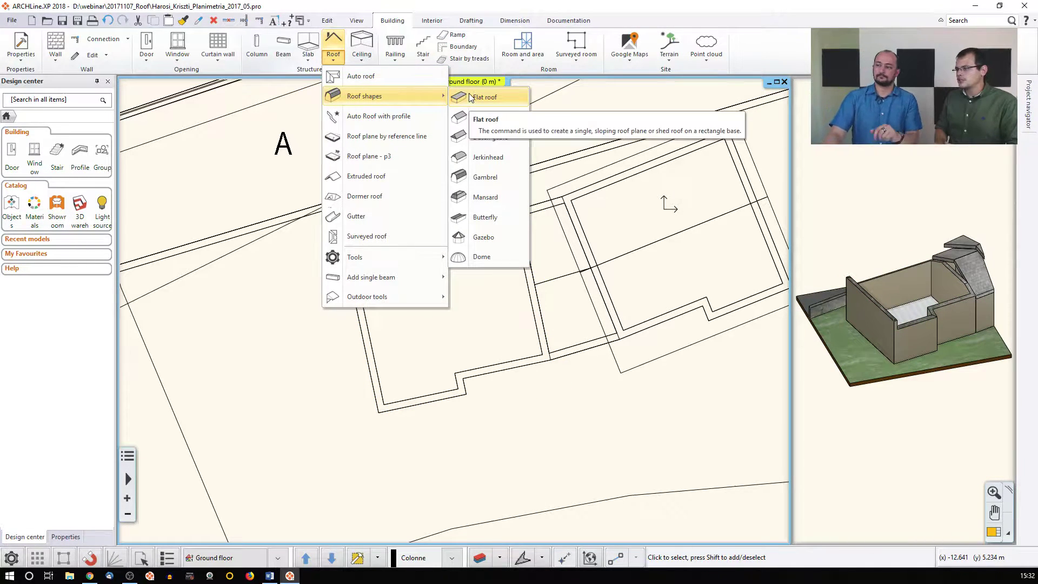
{"action": "left_click", "coordinate": [500, 218]}
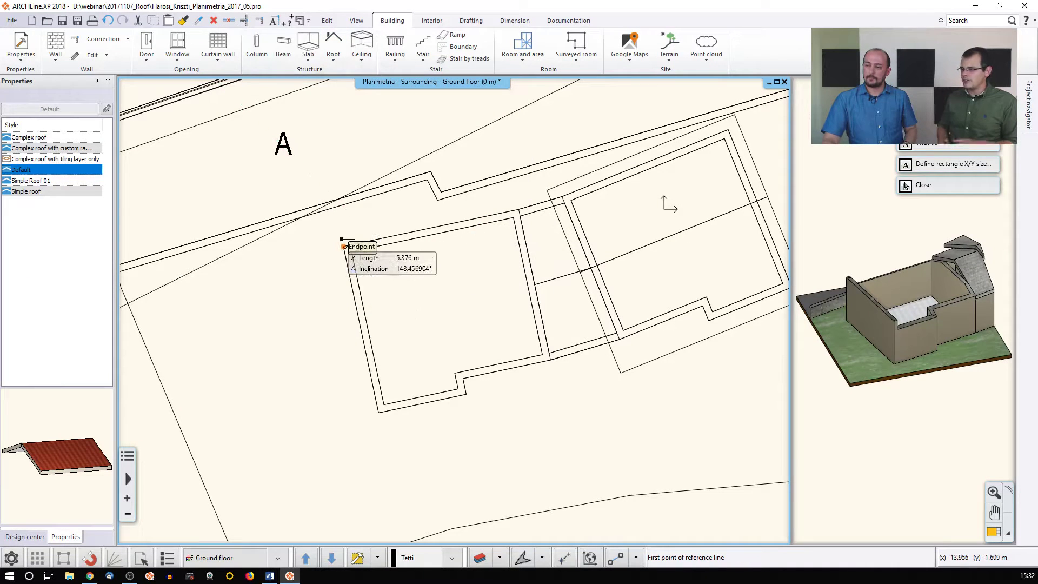
{"action": "left_click", "coordinate": [343, 247]}
{"action": "left_click", "coordinate": [514, 203]}
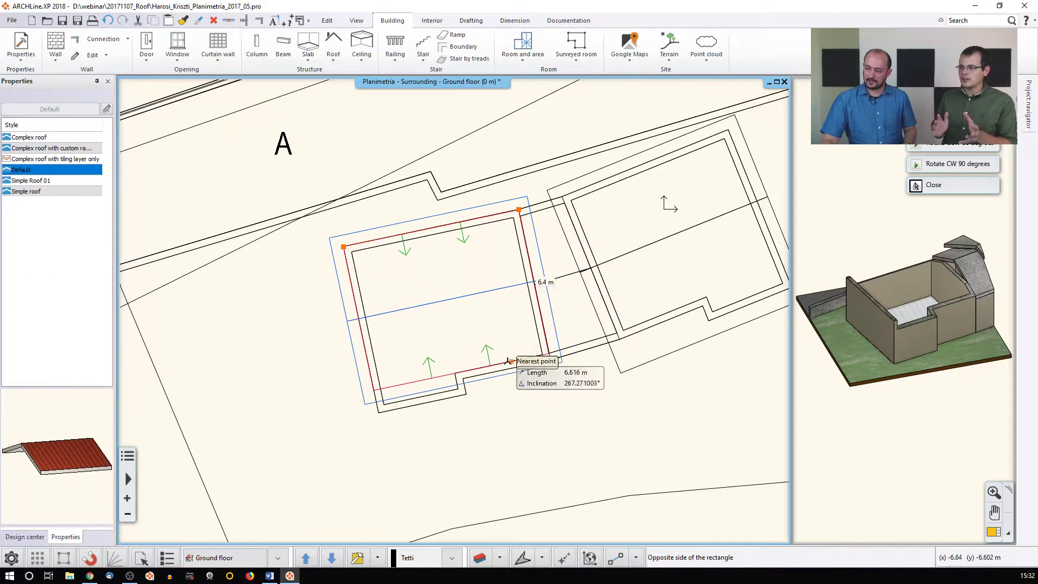
{"action": "left_click", "coordinate": [466, 394]}
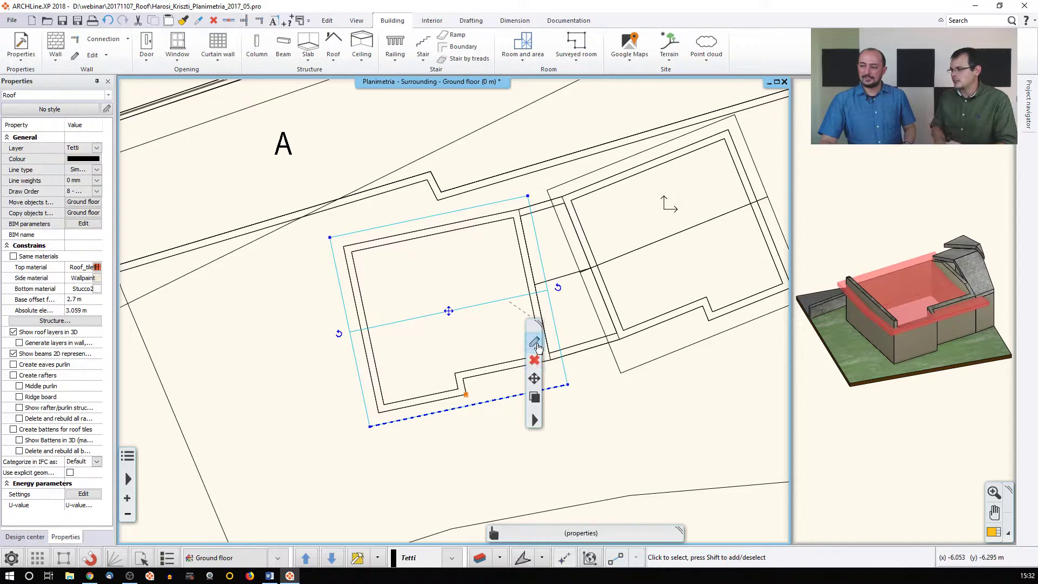
{"action": "left_click", "coordinate": [534, 341]}
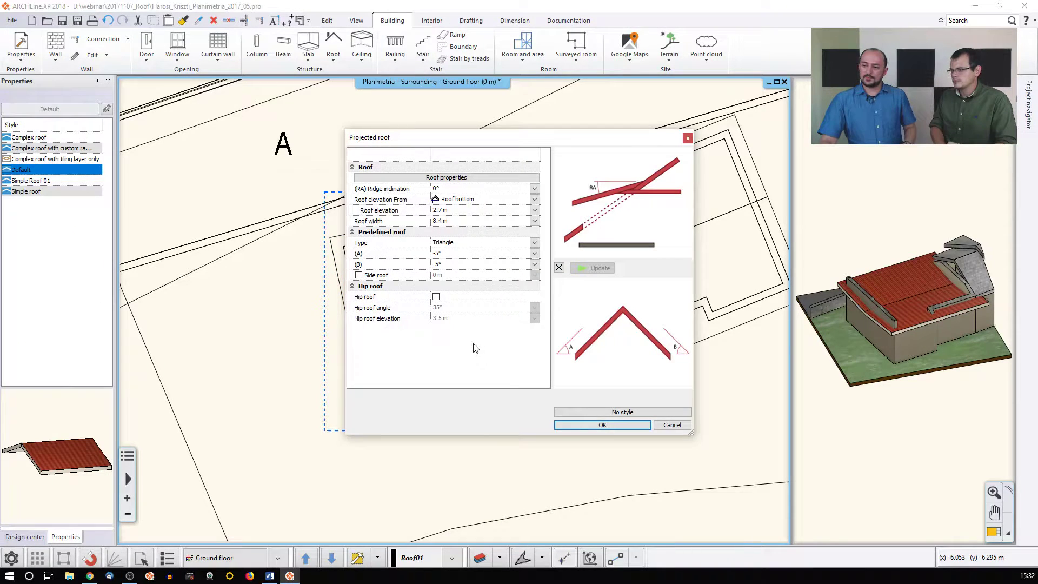
{"action": "left_click", "coordinate": [438, 253]}
{"action": "left_click", "coordinate": [437, 265]}
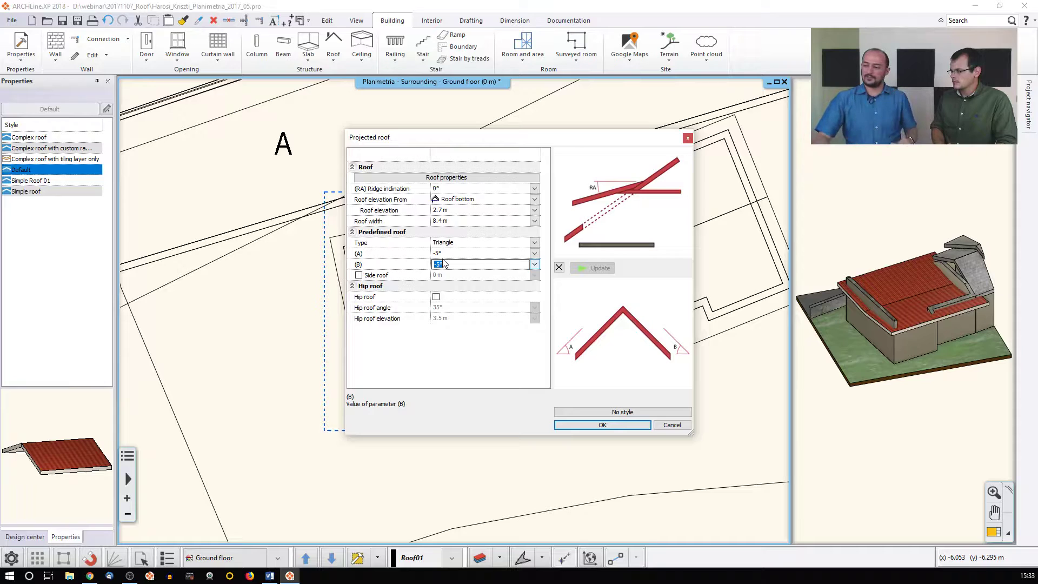
{"action": "left_click", "coordinate": [665, 428]}
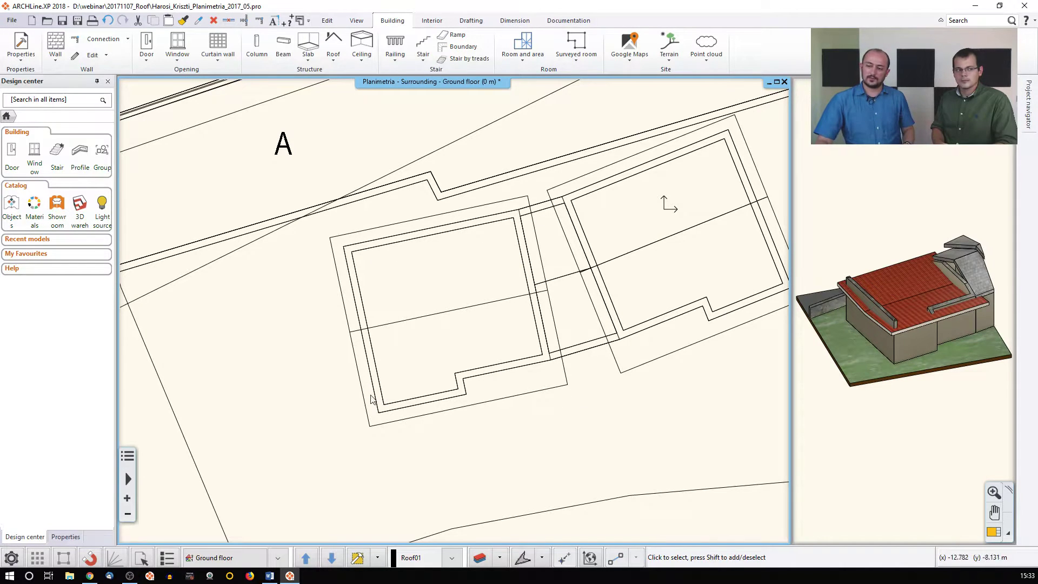
Delete the butterfly roof from the left building and show the Roof options
{"action": "left_click", "coordinate": [453, 320]}
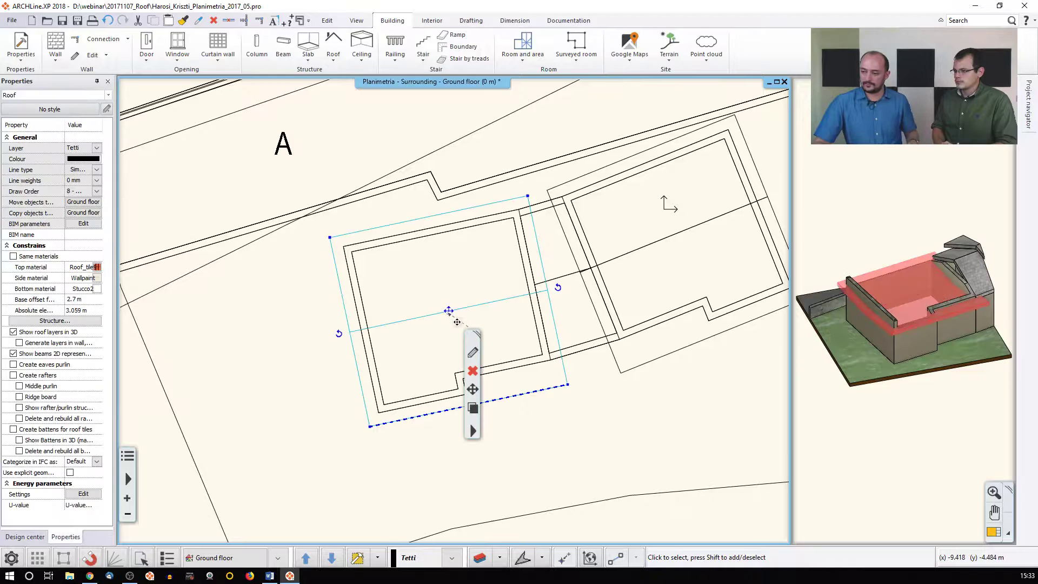
{"action": "key", "text": "Delete"}
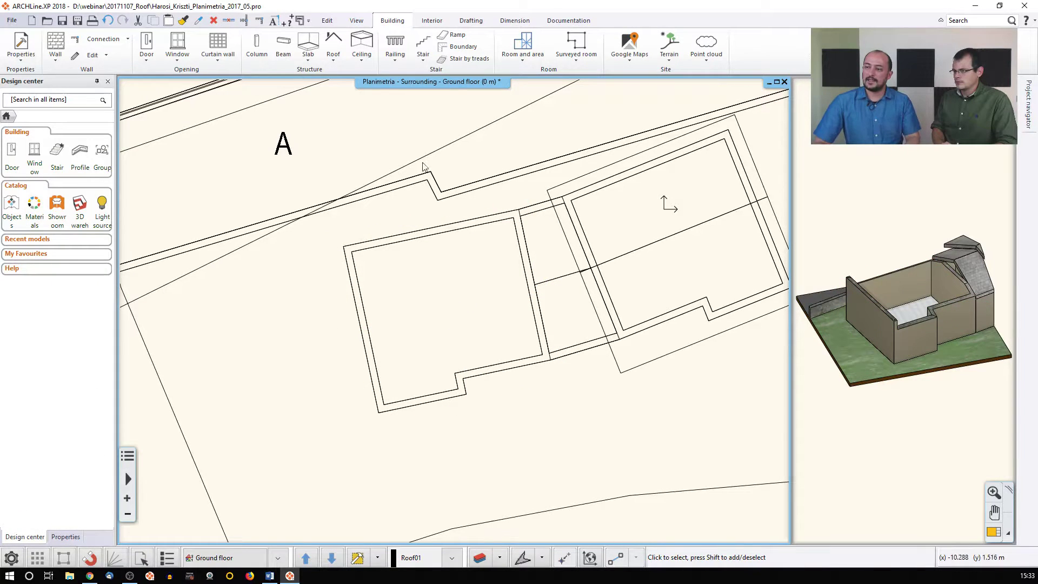
{"action": "left_click", "coordinate": [332, 61]}
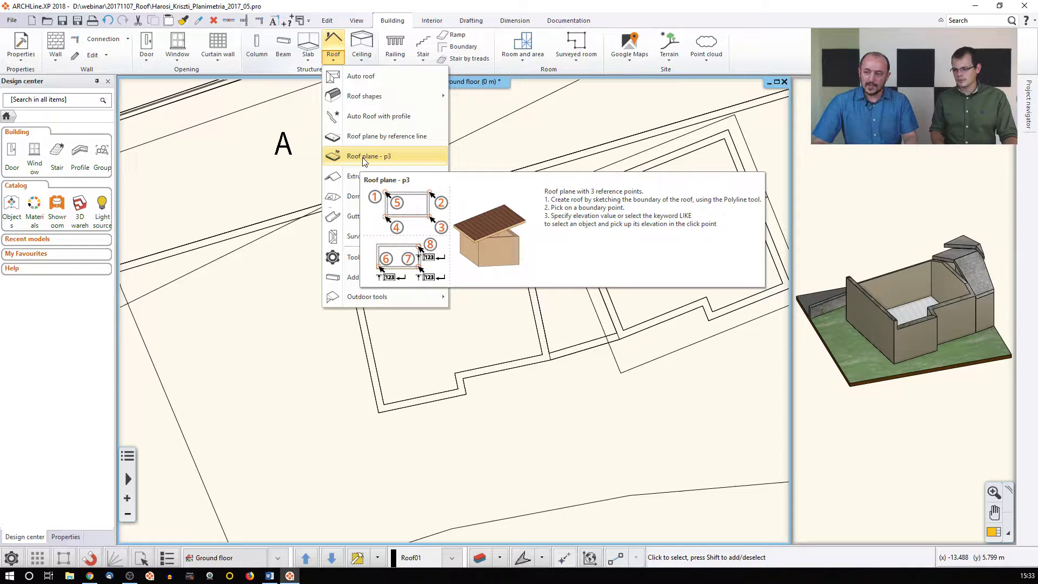
{"action": "left_click", "coordinate": [245, 312]}
{"action": "middle_click_drag", "start_coordinate": [411, 313], "coordinate": [392, 317]}
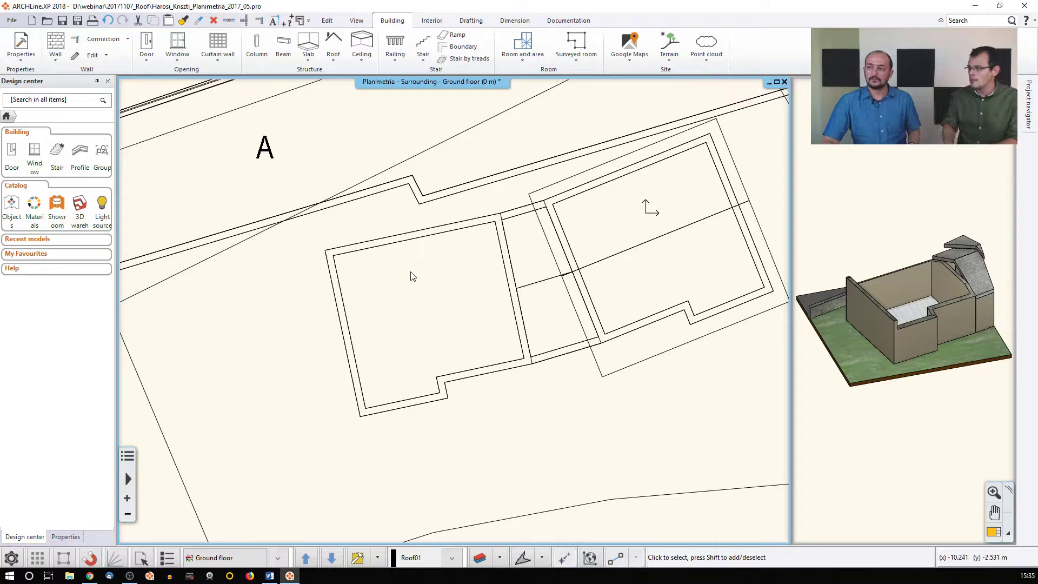
Trace a closed Roof plane - p3 outline around the left building's notched perimeter
{"action": "left_click", "coordinate": [335, 60]}
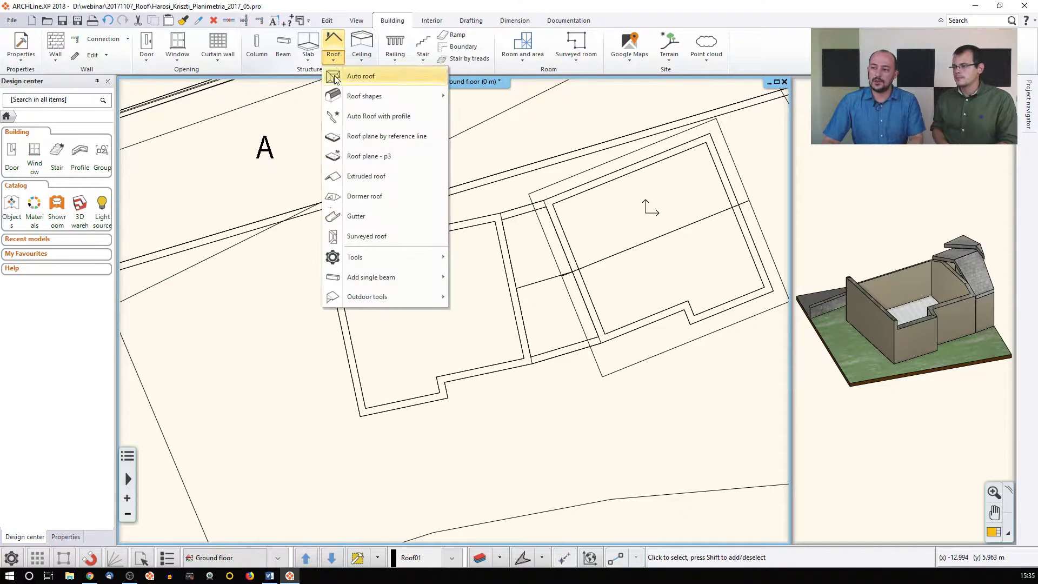
{"action": "left_click", "coordinate": [380, 159]}
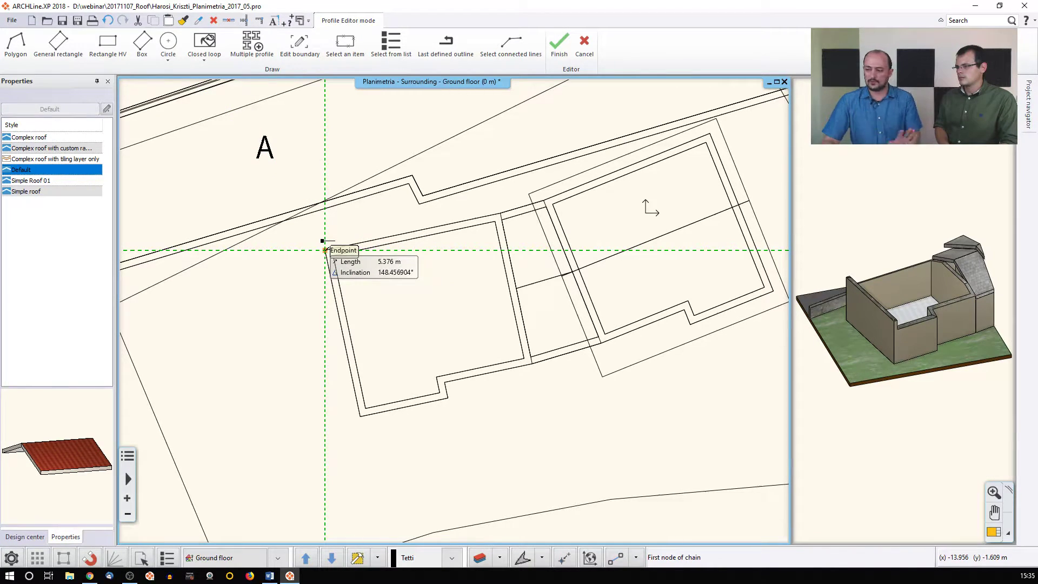
{"action": "left_click", "coordinate": [325, 249]}
{"action": "left_click", "coordinate": [500, 214]}
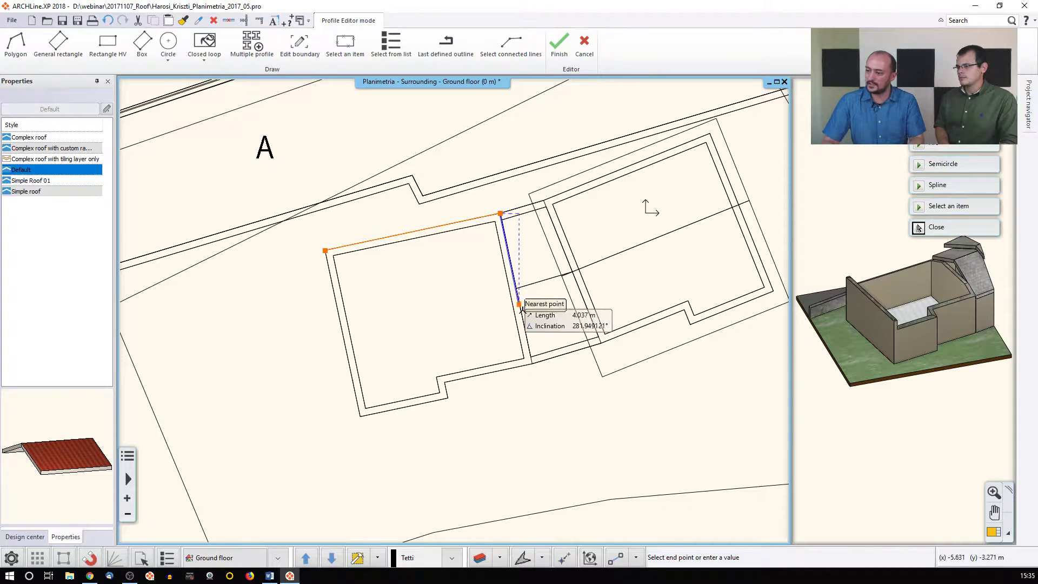
{"action": "left_click", "coordinate": [531, 363]}
{"action": "left_click", "coordinate": [444, 383]}
{"action": "left_click", "coordinate": [447, 399]}
{"action": "left_click", "coordinate": [360, 416]}
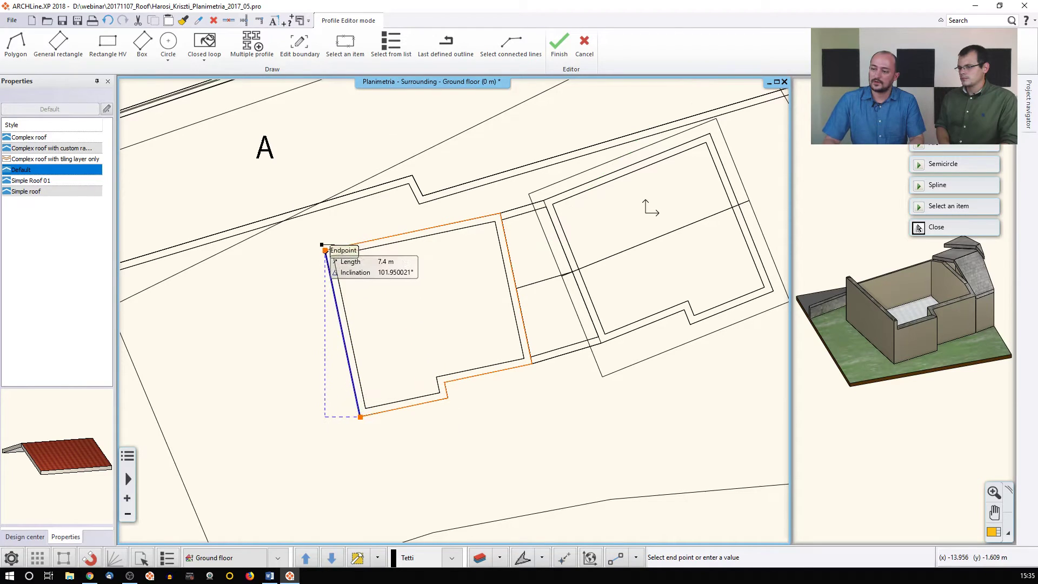
{"action": "left_click", "coordinate": [325, 250]}
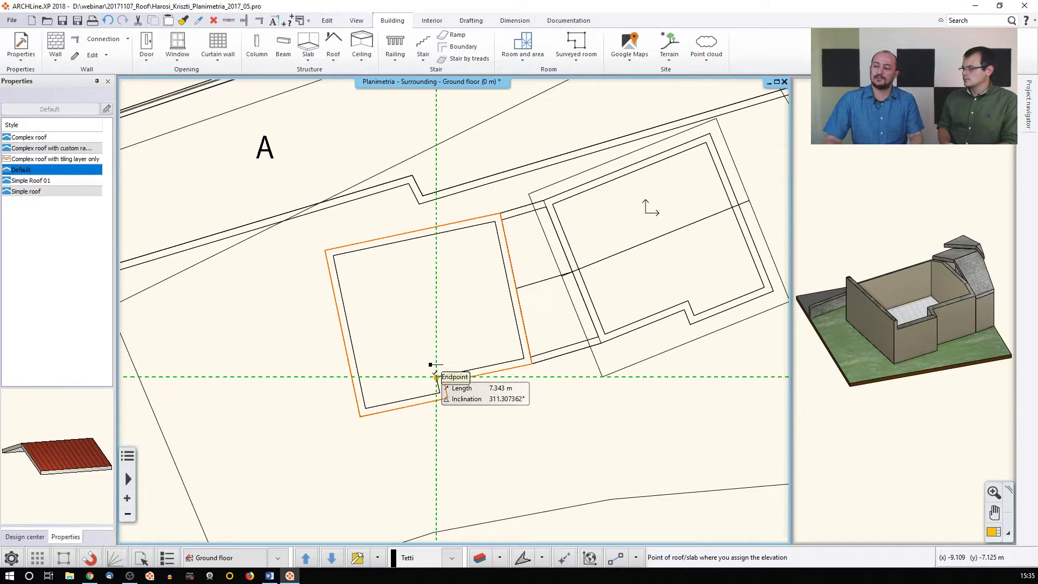
{"action": "left_click", "coordinate": [437, 377]}
Give the first two points 1 m elevation and pick the top corner as the third point
{"action": "type", "text": "1"}
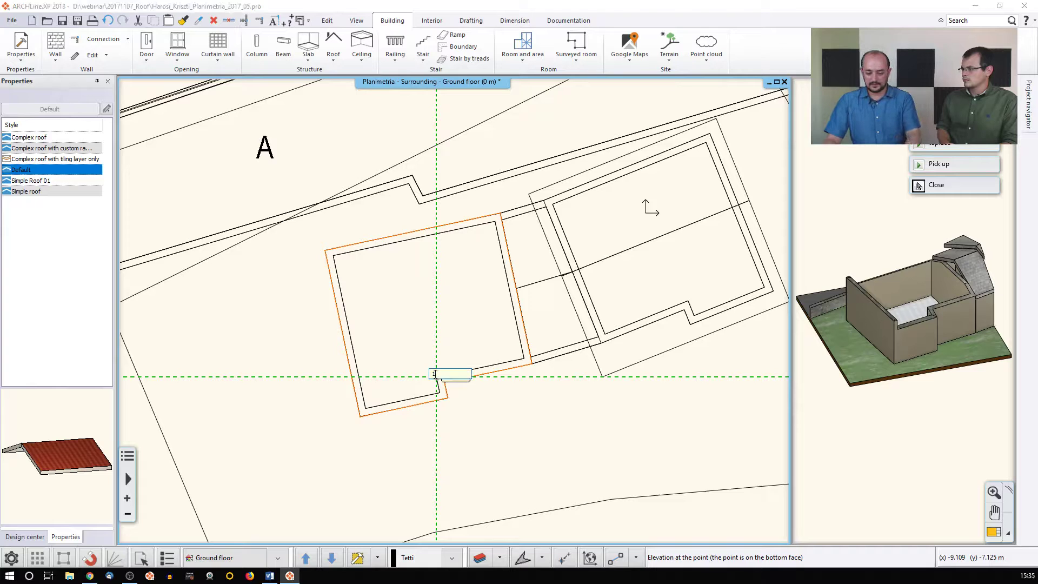
{"action": "key", "text": "Return"}
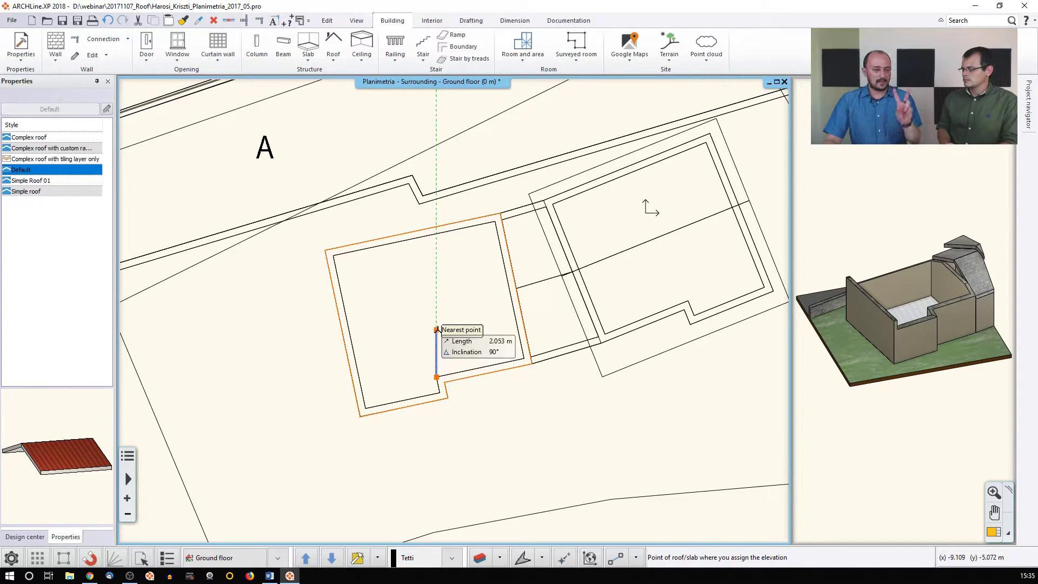
{"action": "left_click", "coordinate": [524, 358]}
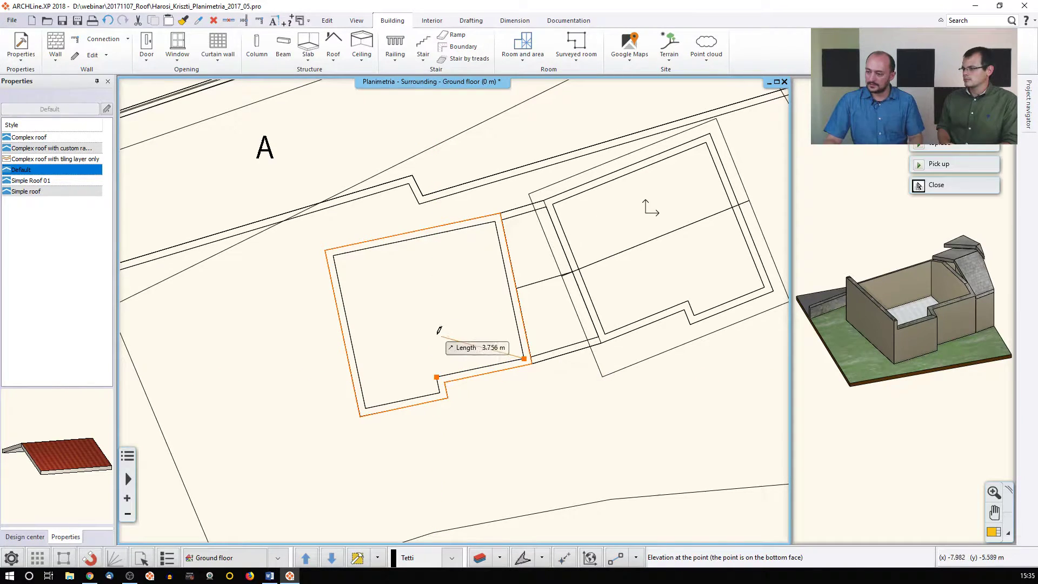
{"action": "type", "text": "1"}
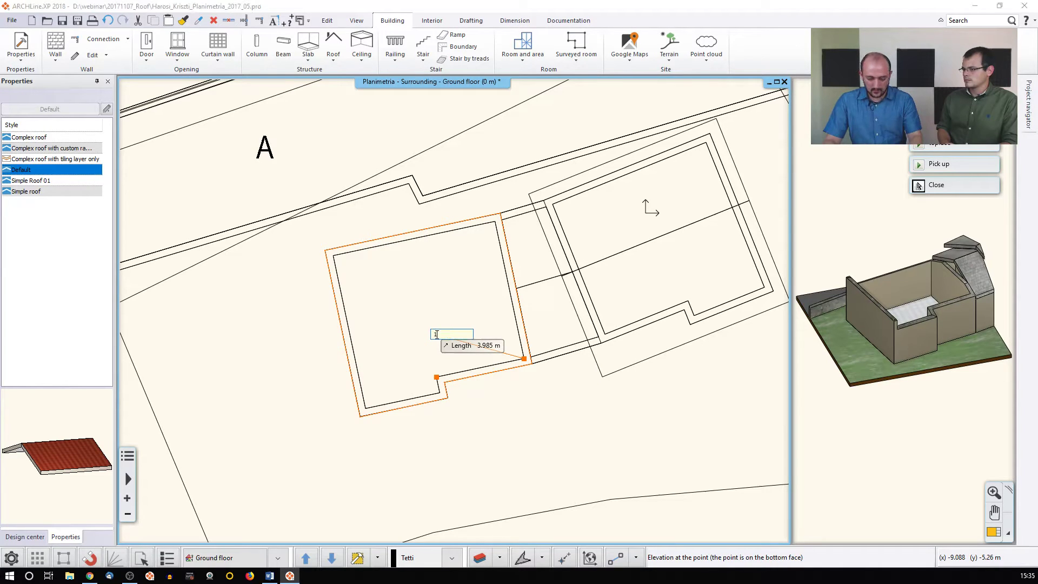
{"action": "key", "text": "Return"}
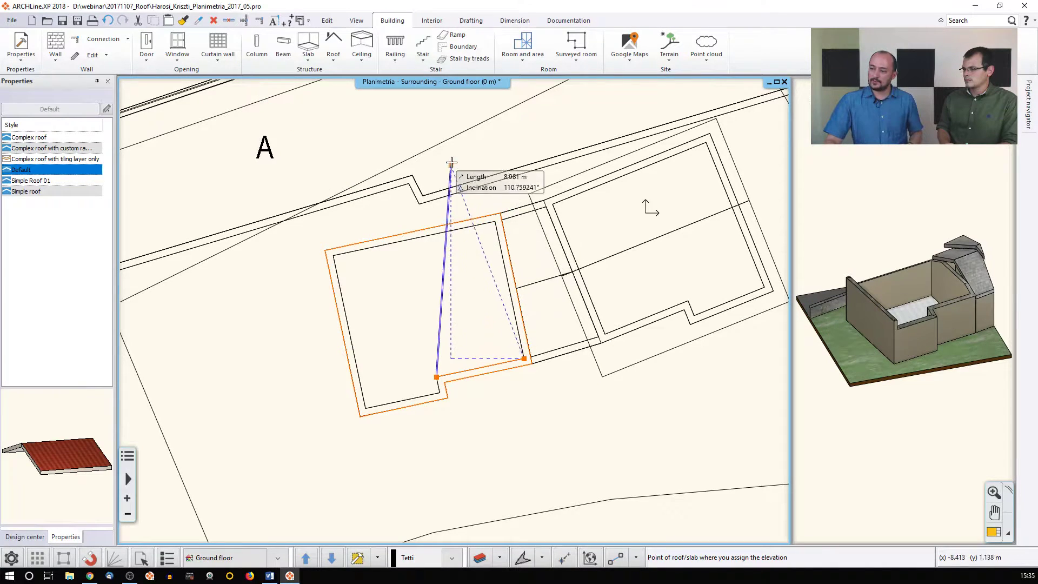
{"action": "left_click", "coordinate": [494, 221]}
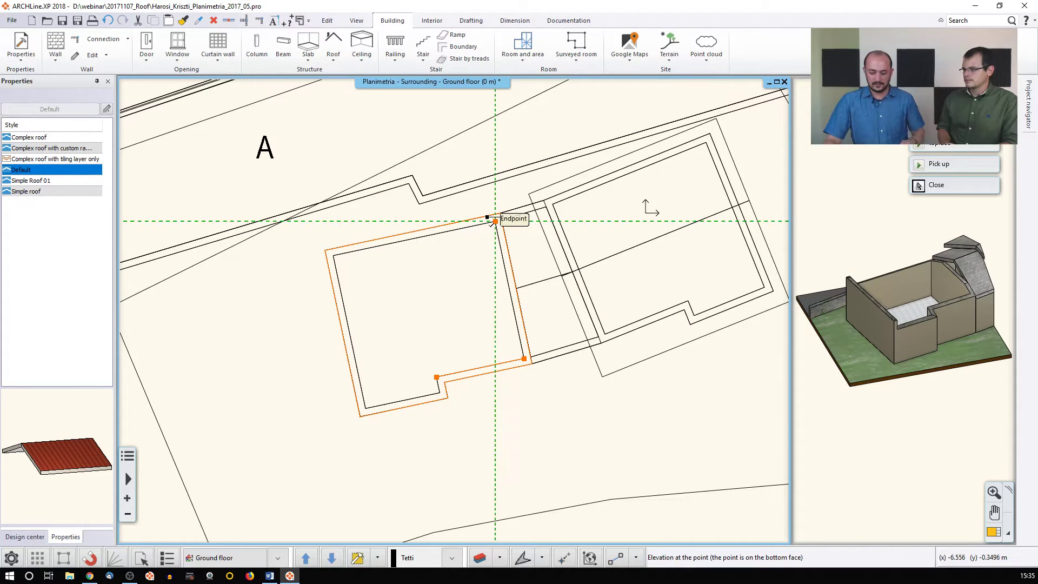
{"action": "left_click", "coordinate": [493, 224]}
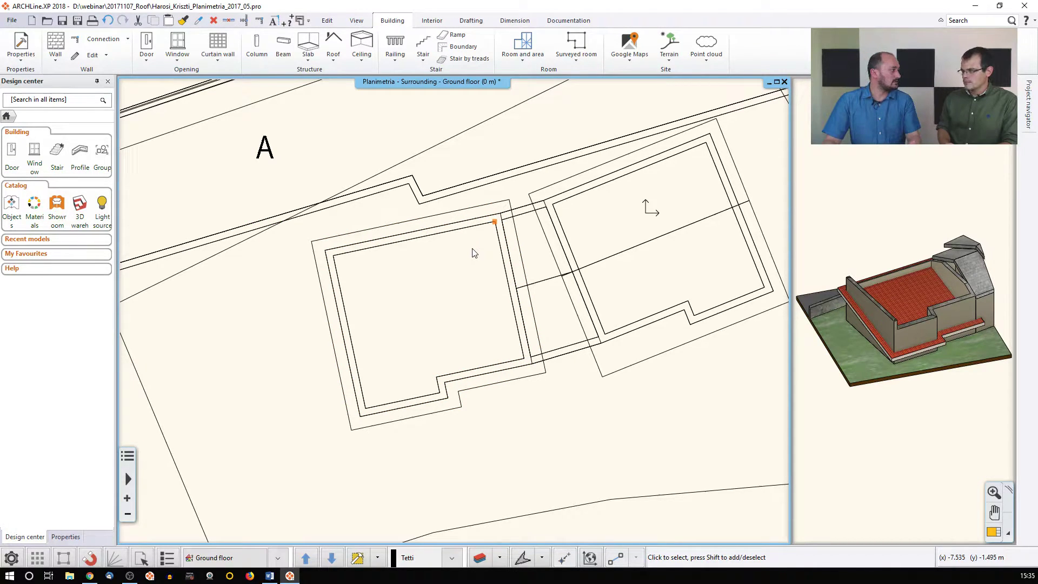
Window-select the left building's ten elements and show only that selection in 3D
{"action": "middle_click_drag", "start_coordinate": [408, 335], "coordinate": [411, 347]}
{"action": "left_click", "coordinate": [282, 136]}
{"action": "left_click", "coordinate": [556, 480]}
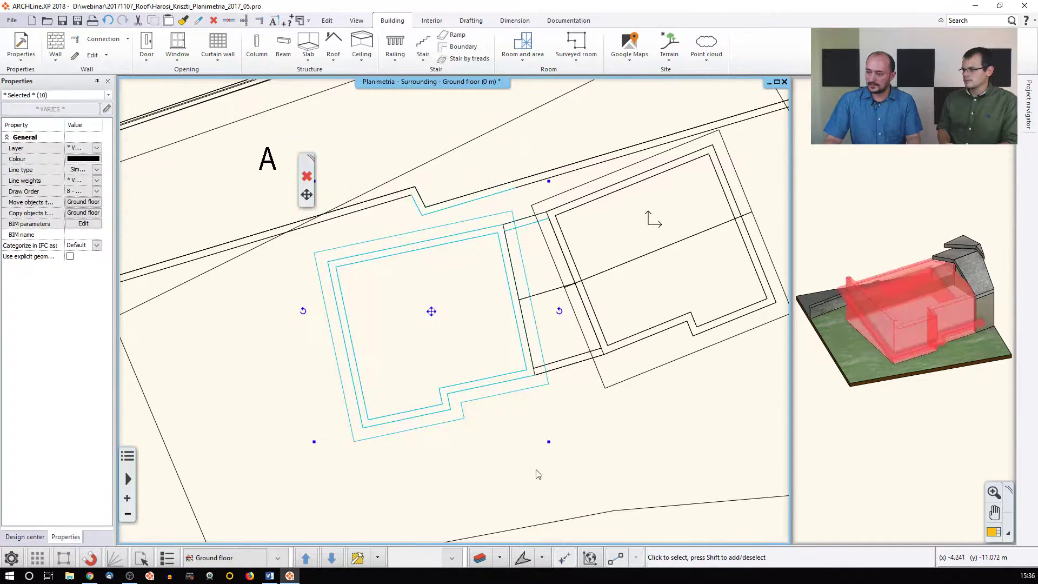
{"action": "left_click", "coordinate": [376, 557]}
{"action": "left_click", "coordinate": [370, 472]}
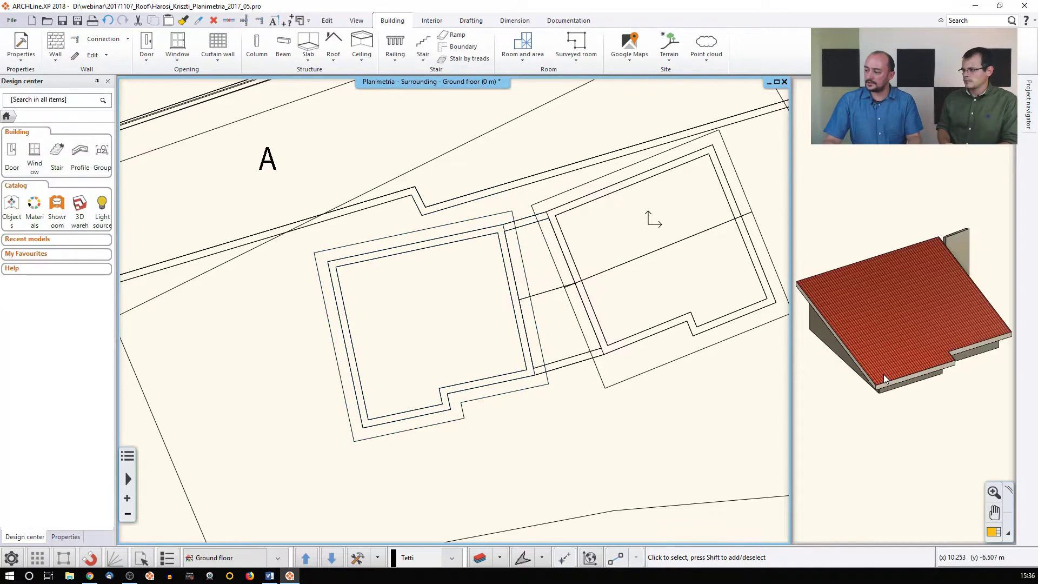
Orbit the 3D view to inspect the roof from above, then delete that roof
{"action": "left_click", "coordinate": [871, 362]}
{"action": "middle_click_drag", "start_coordinate": [872, 362], "coordinate": [870, 278], "text": "shift"}
{"action": "middle_click_drag", "start_coordinate": [849, 297], "coordinate": [877, 361]}
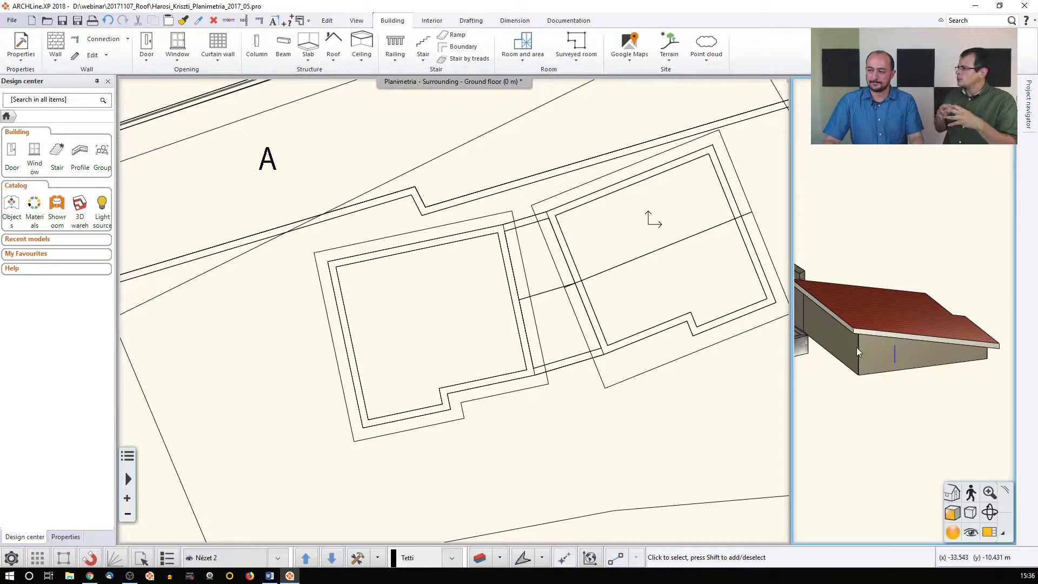
{"action": "left_click", "coordinate": [539, 331]}
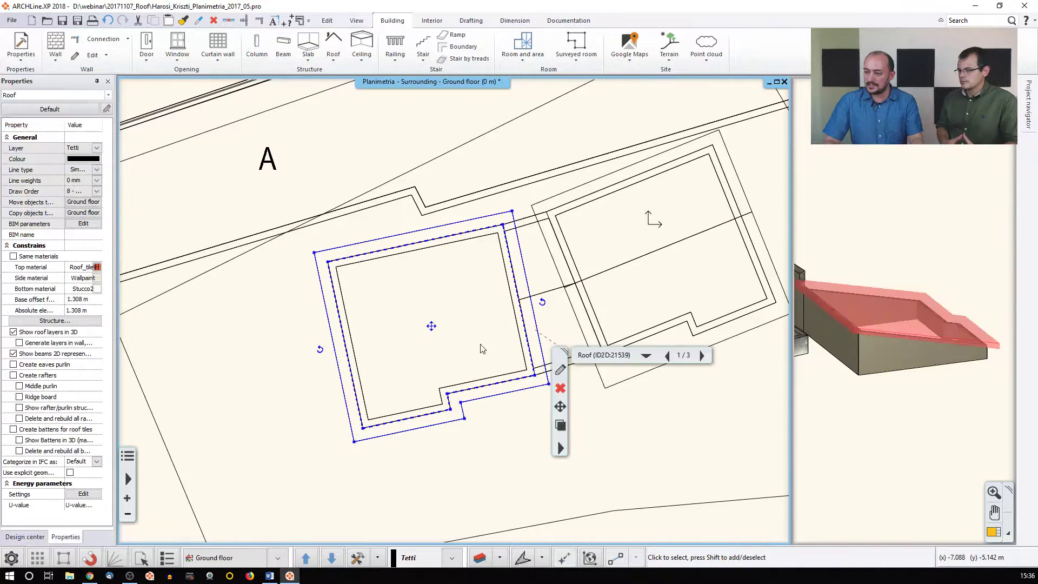
{"action": "key", "text": "Delete"}
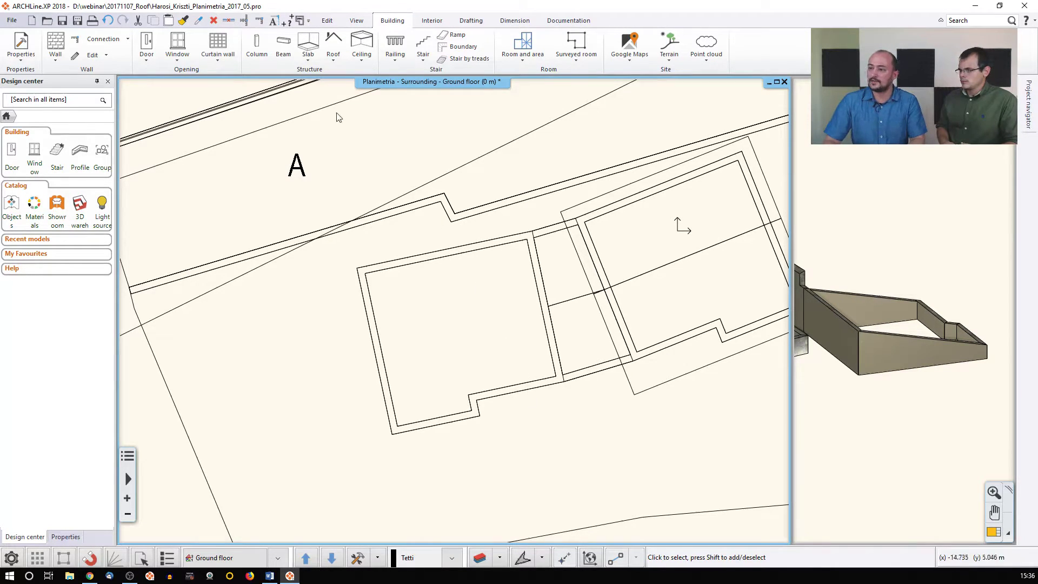
Trace a new Roof plane - p3 outline, redoing one corner, and close it at the start
{"action": "left_click", "coordinate": [333, 54]}
{"action": "mouse_move", "coordinate": [349, 102]}
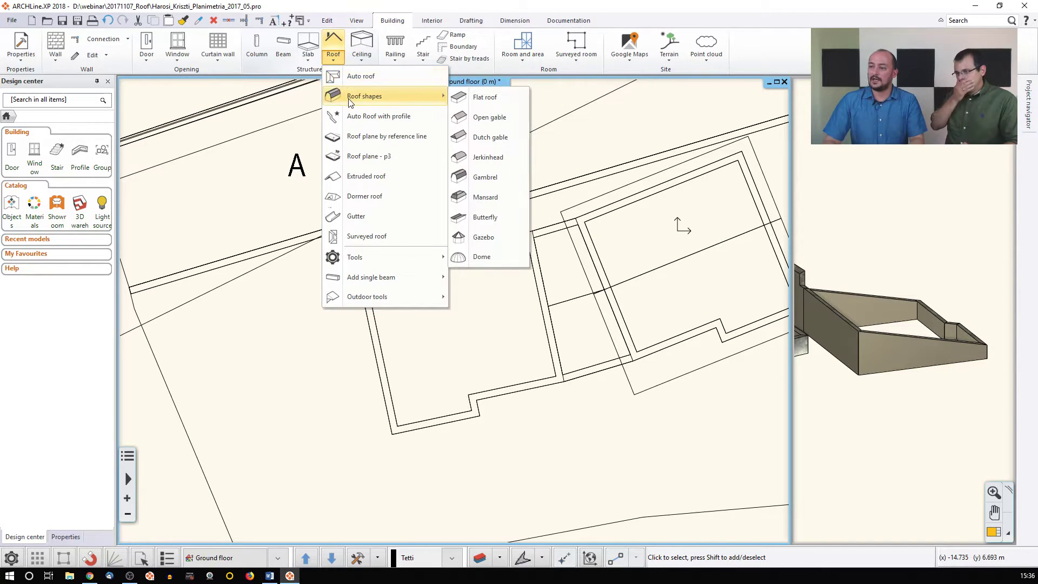
{"action": "left_click", "coordinate": [367, 156]}
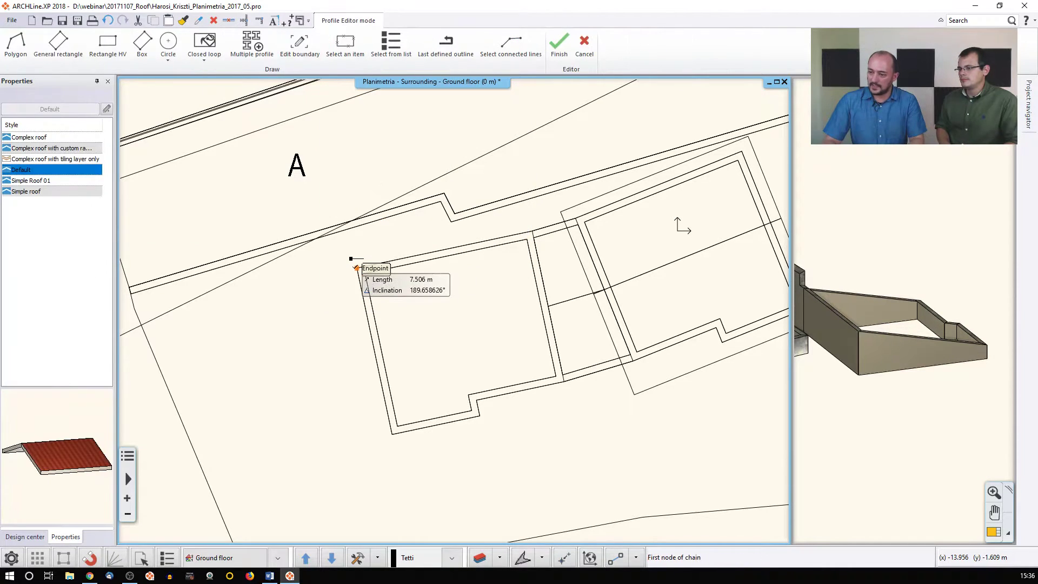
{"action": "left_click", "coordinate": [356, 268]}
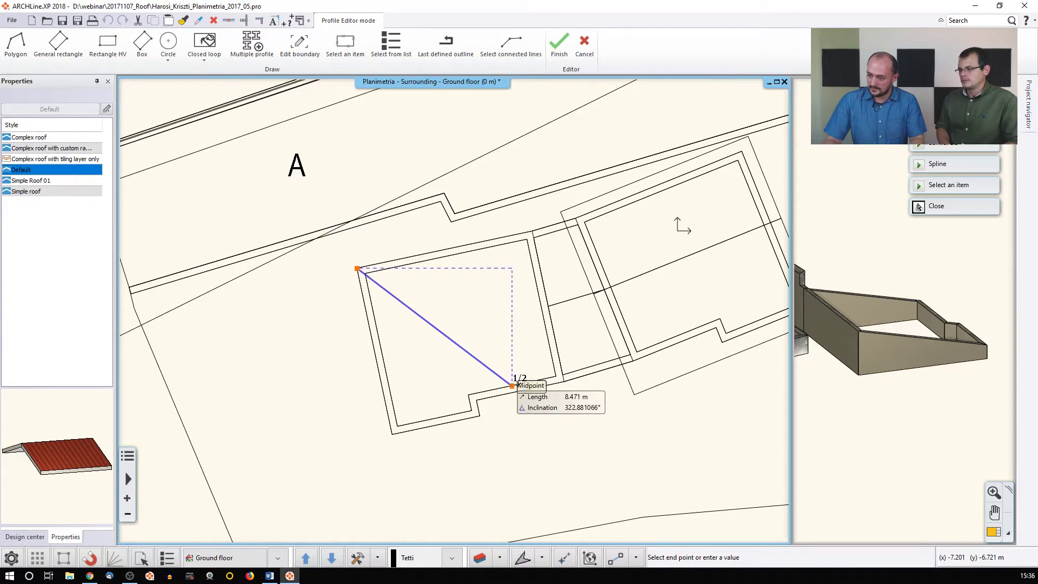
{"action": "left_click", "coordinate": [512, 385]}
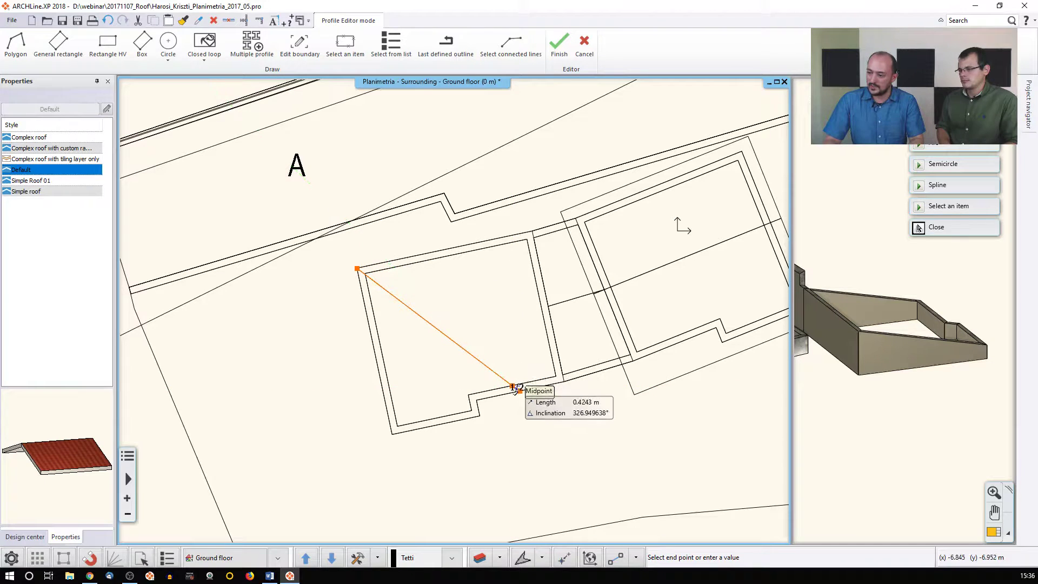
{"action": "scroll", "coordinate": [512, 391], "scroll_direction": "up", "scroll_amount": 2}
{"action": "left_click", "coordinate": [512, 392]}
{"action": "left_click", "coordinate": [386, 331]}
{"action": "left_click", "coordinate": [398, 361]}
{"action": "left_click", "coordinate": [223, 393]}
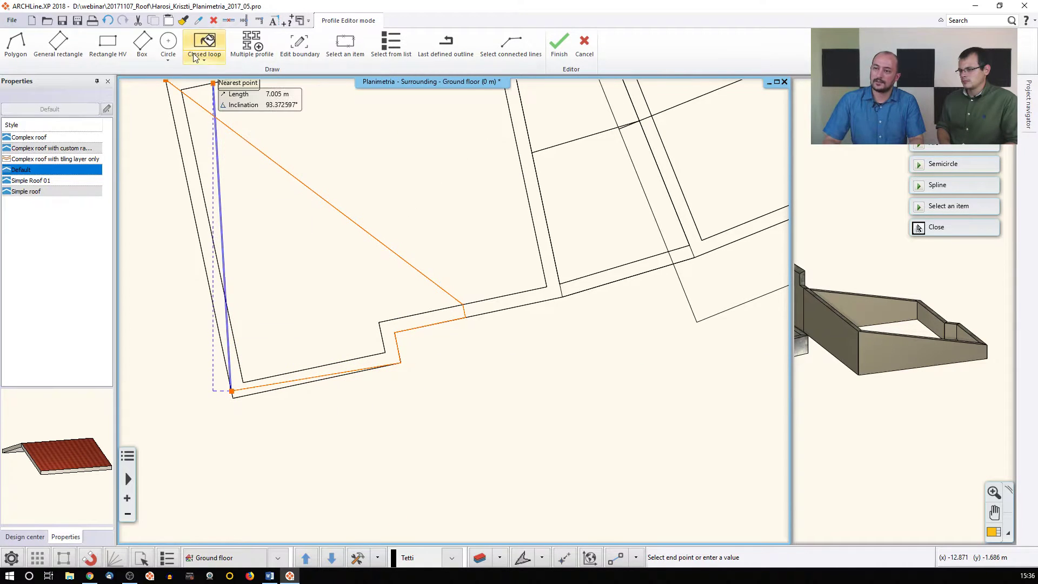
{"action": "left_click", "coordinate": [110, 21]}
{"action": "left_click", "coordinate": [233, 398]}
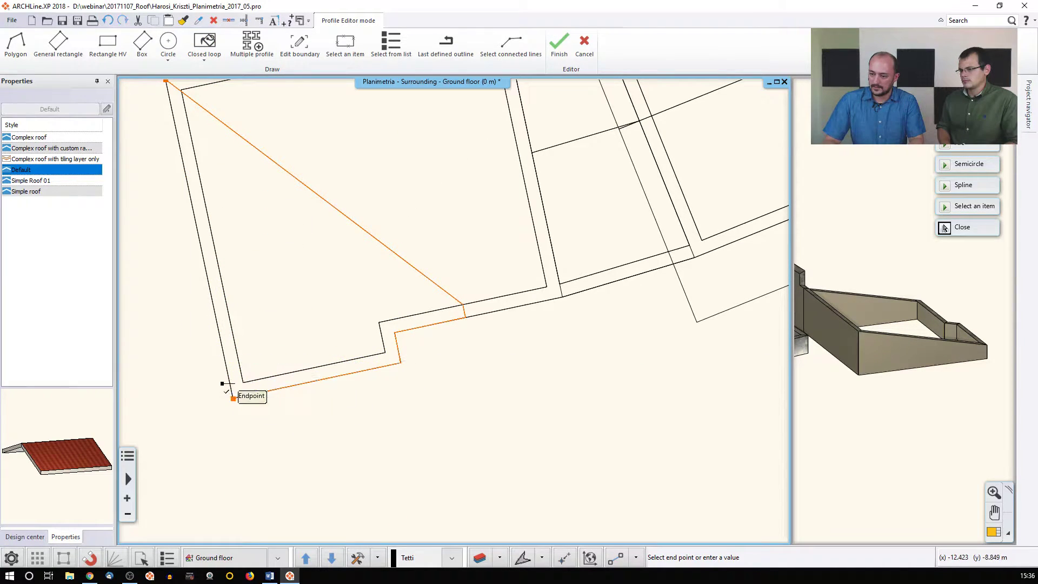
{"action": "middle_click_drag", "start_coordinate": [231, 238], "coordinate": [272, 300]}
{"action": "left_click", "coordinate": [944, 228]}
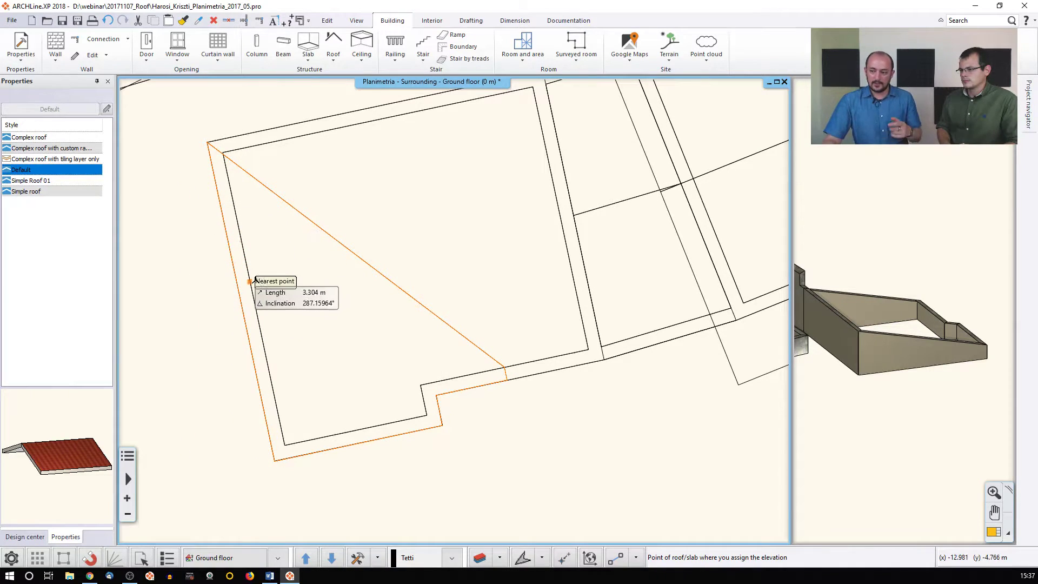
Pick the elevation reference points with heights 1 and 2,5 to create the roof
{"action": "left_click", "coordinate": [420, 385]}
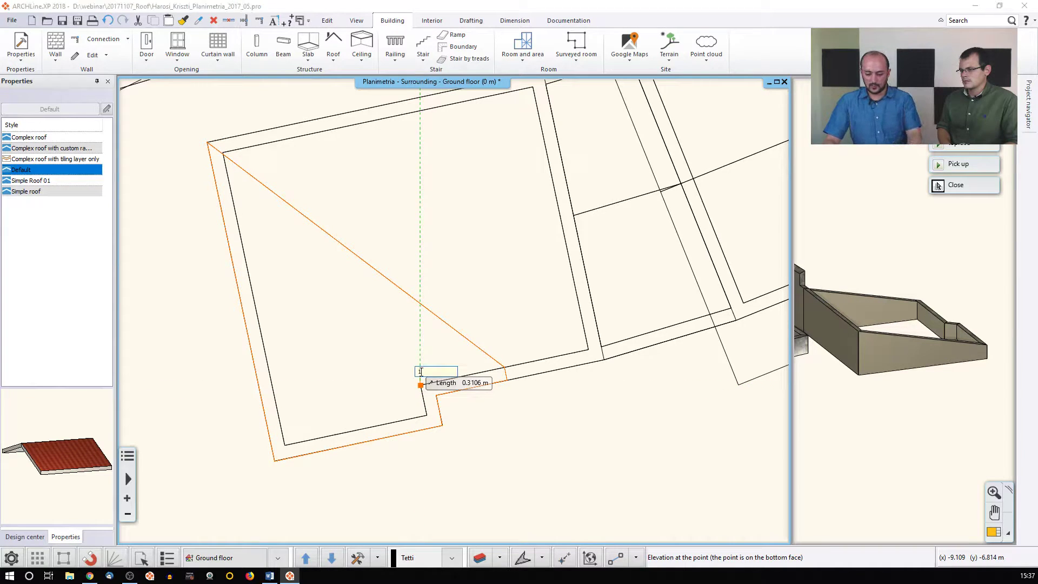
{"action": "left_click", "coordinate": [505, 367]}
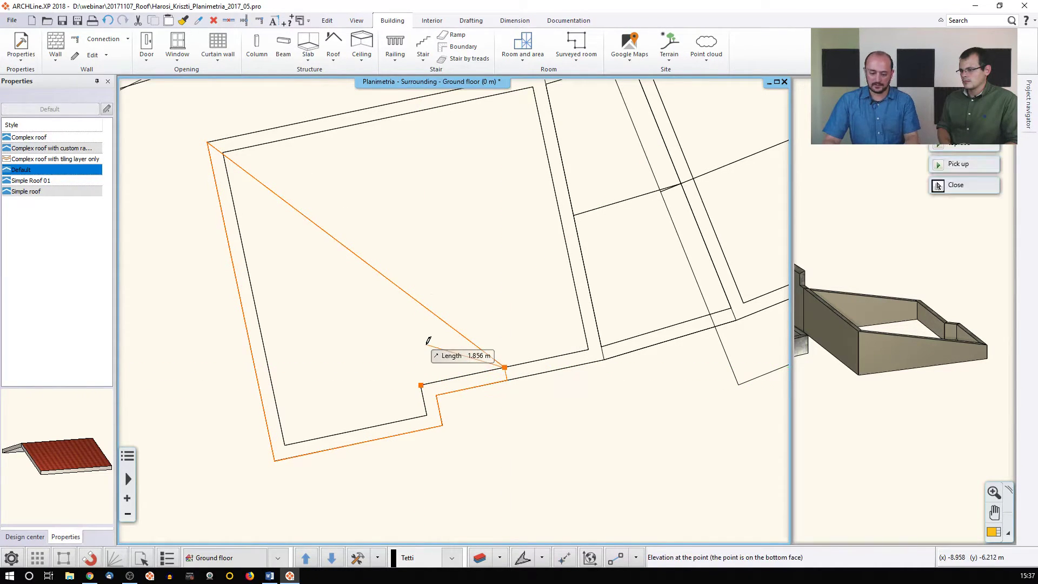
{"action": "type", "text": "1"}
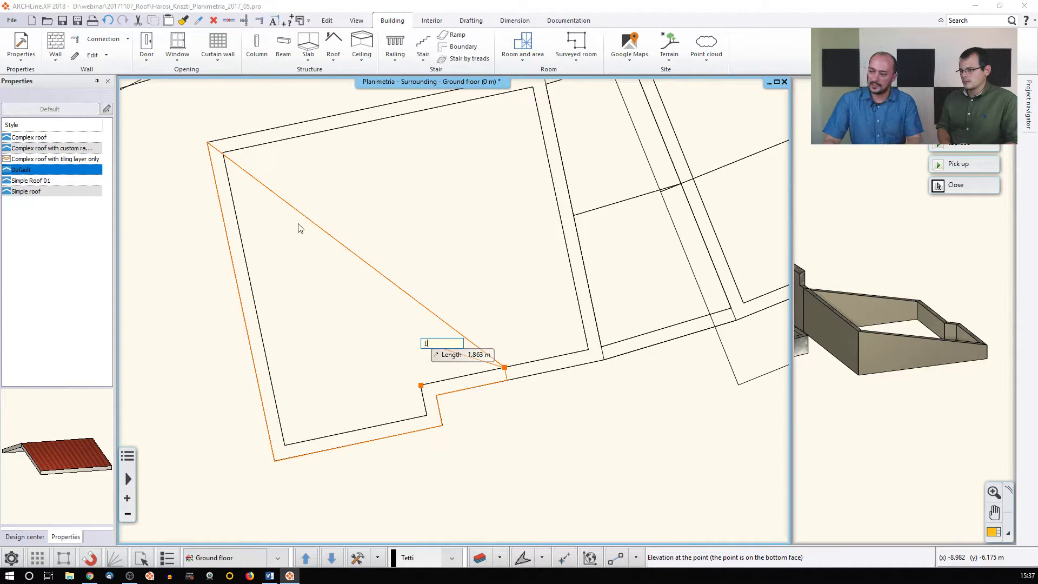
{"action": "key", "text": "Return"}
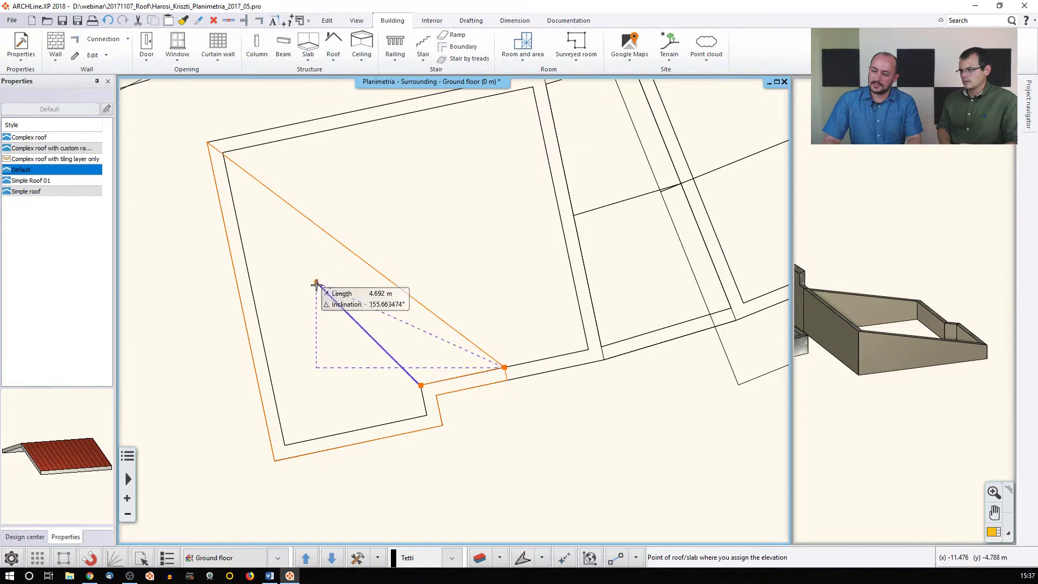
{"action": "left_click", "coordinate": [279, 414]}
{"action": "type", "text": "2,5"}
{"action": "key", "text": "Return"}
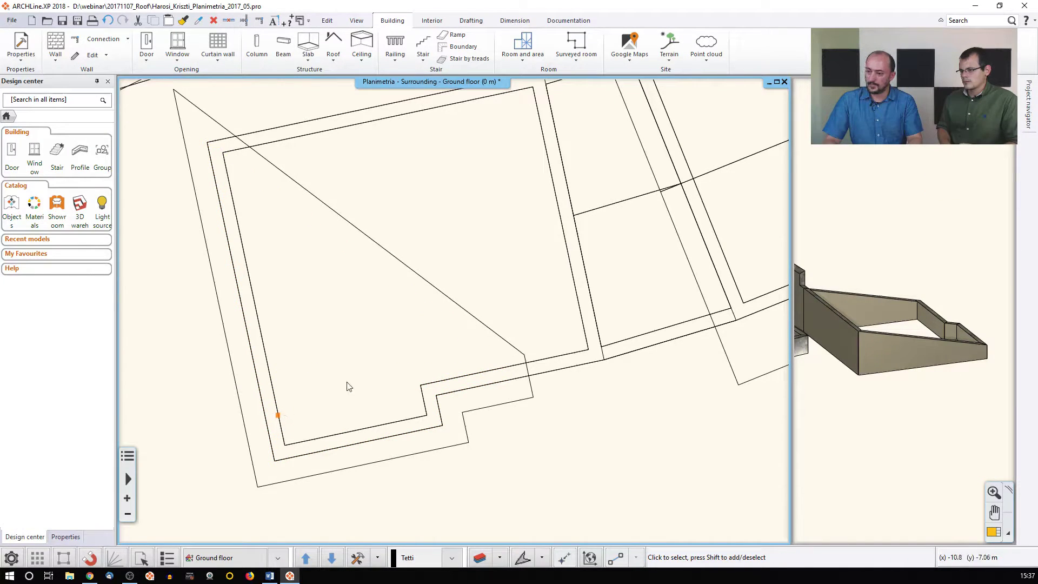
Check the new roof's Automatic roof settings, cancel without changes, then delete the roof
{"action": "scroll", "coordinate": [384, 349], "scroll_direction": "down", "scroll_amount": 3}
{"action": "left_click", "coordinate": [463, 392]}
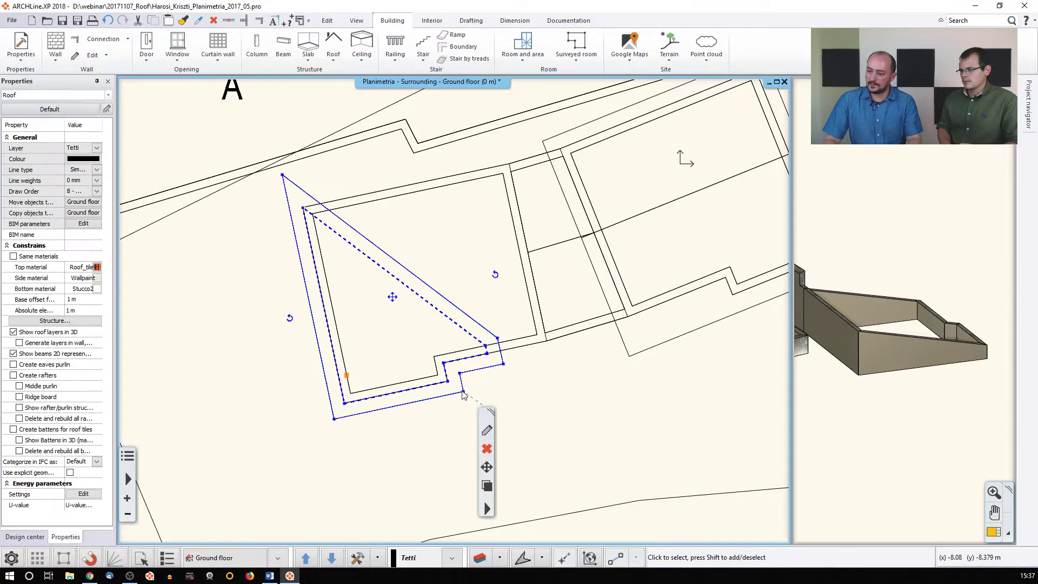
{"action": "left_click", "coordinate": [485, 433]}
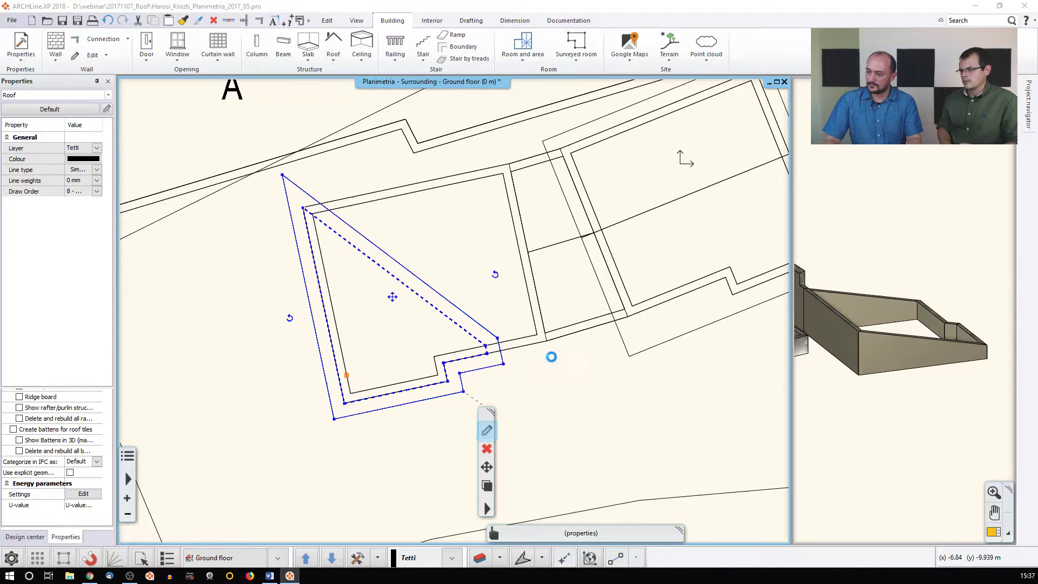
{"action": "left_click_drag", "start_coordinate": [697, 325], "coordinate": [651, 327]}
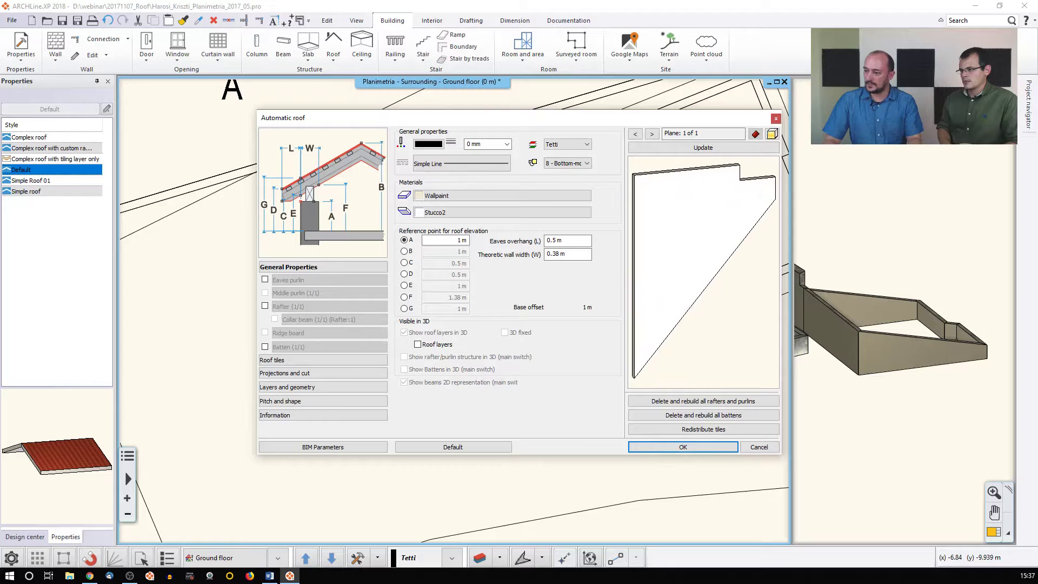
{"action": "left_click", "coordinate": [759, 447]}
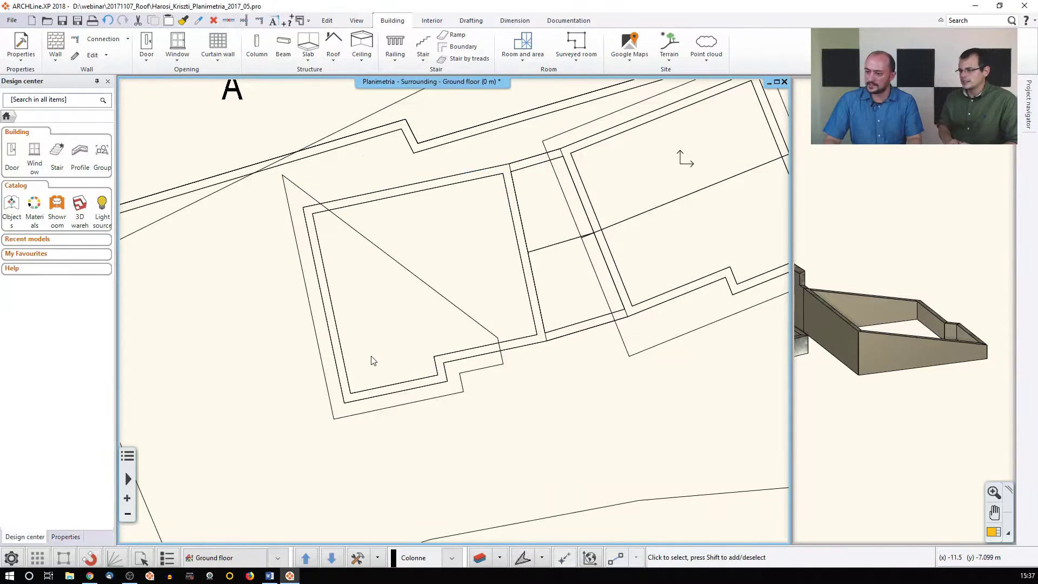
{"action": "left_click", "coordinate": [361, 235]}
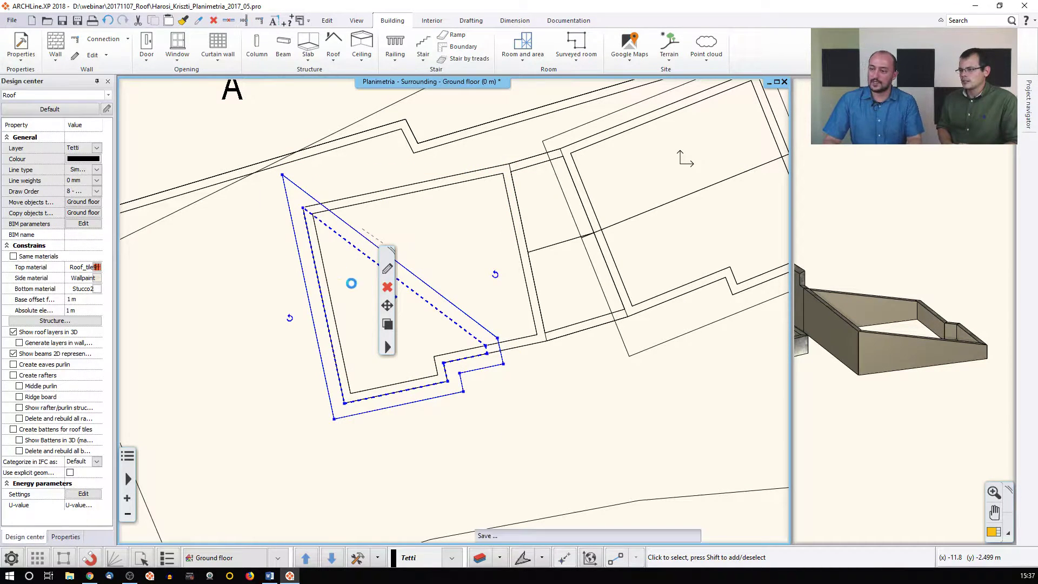
{"action": "key", "text": "Delete"}
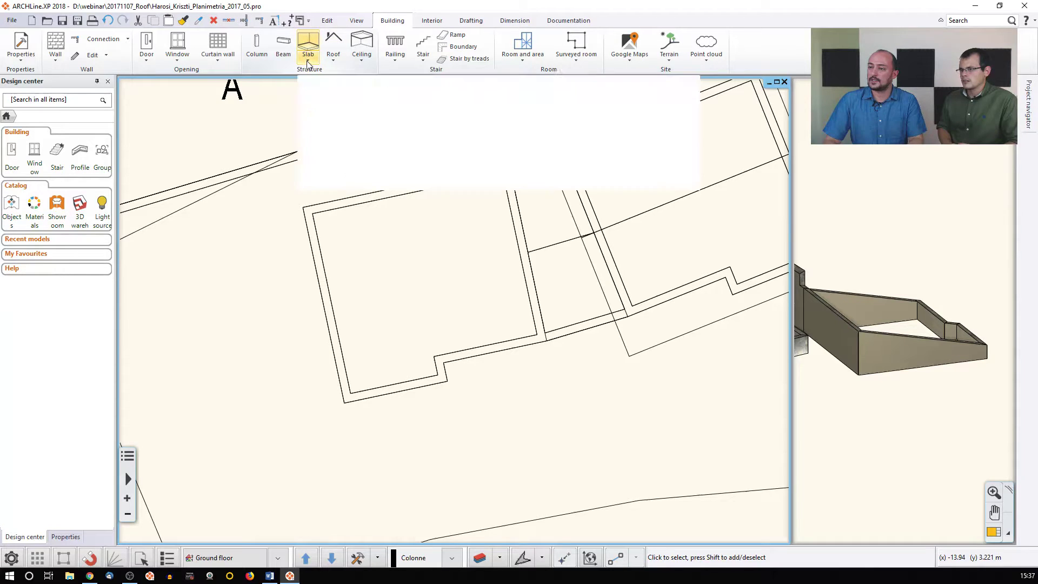
Draw a new roof outline around the left building's triangular wall footprint, including the notch
{"action": "left_click", "coordinate": [333, 57]}
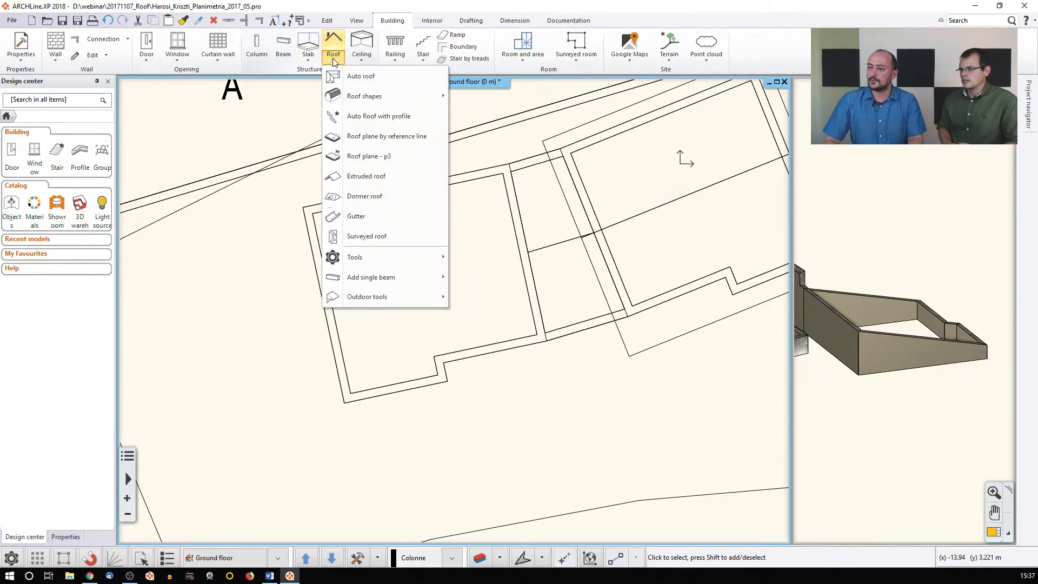
{"action": "left_click", "coordinate": [382, 158]}
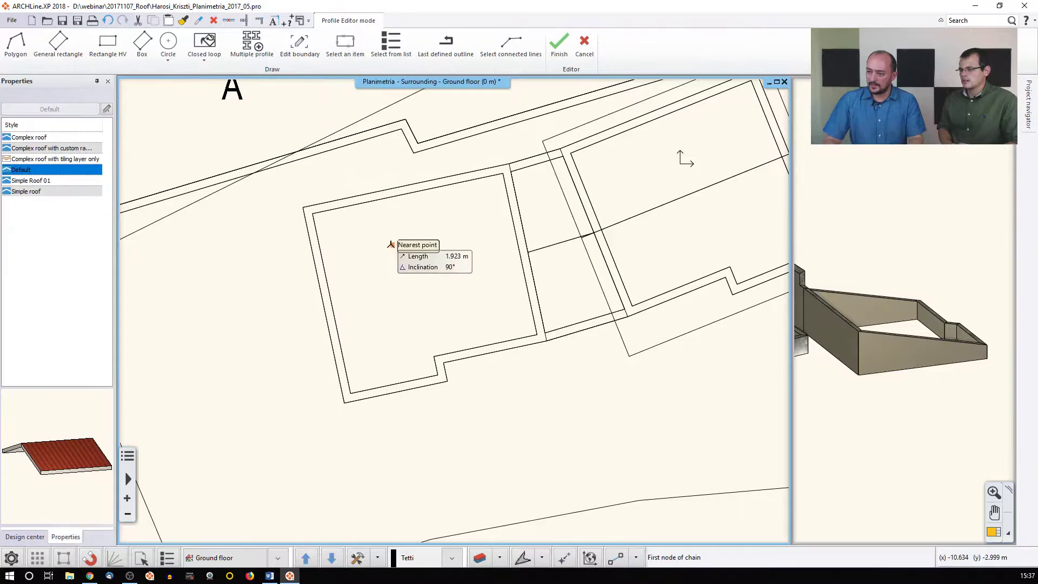
{"action": "left_click", "coordinate": [303, 207]}
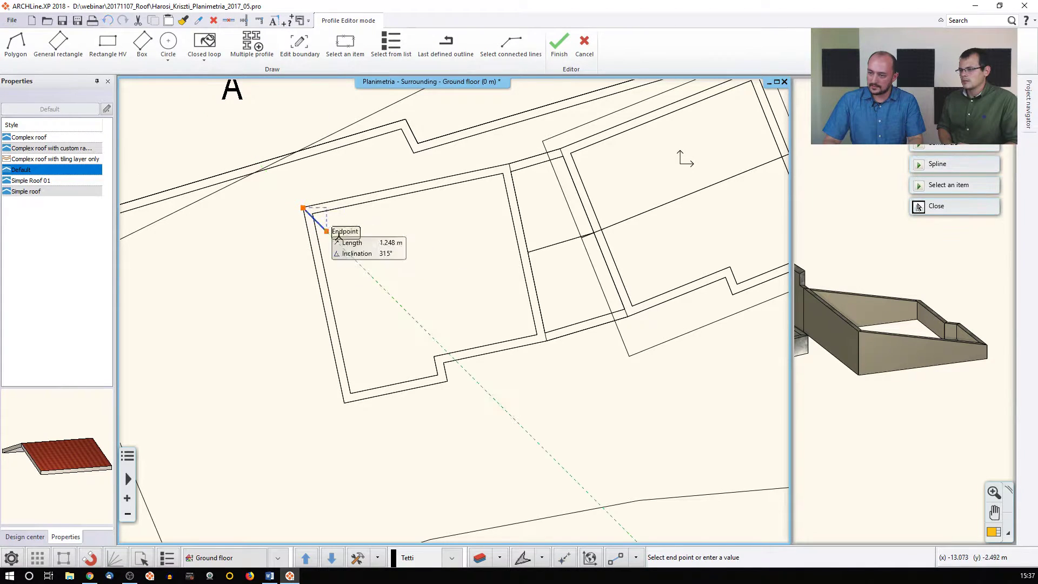
{"action": "left_click", "coordinate": [496, 351]}
{"action": "left_click", "coordinate": [444, 361]}
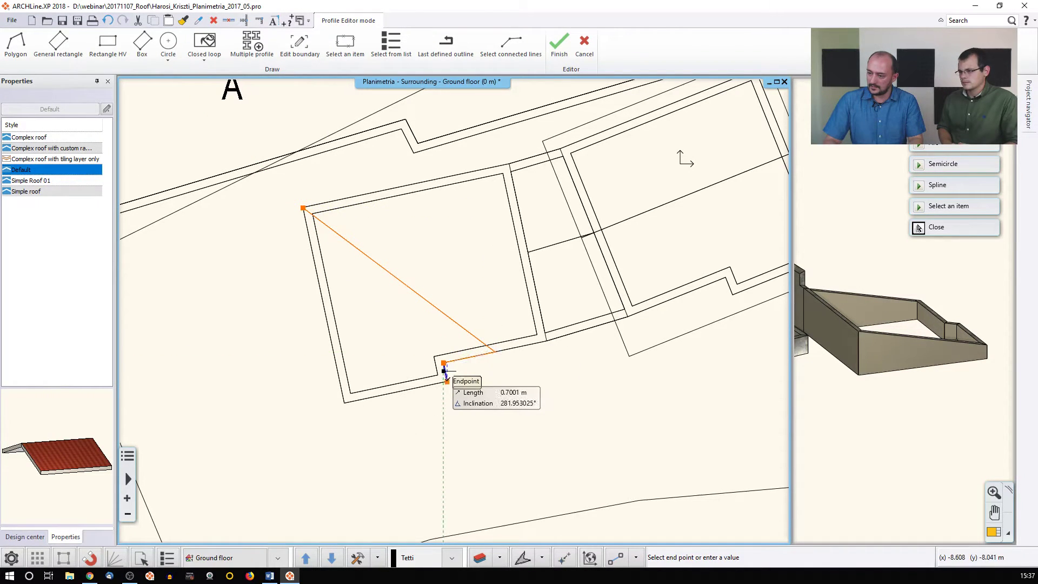
{"action": "left_click", "coordinate": [446, 381]}
{"action": "left_click", "coordinate": [344, 403]}
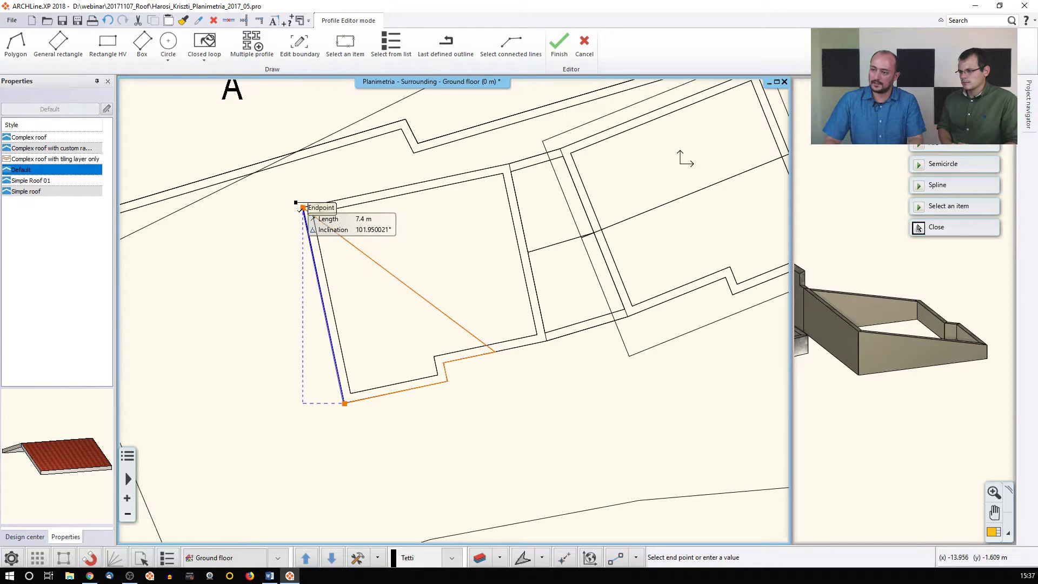
{"action": "left_click", "coordinate": [303, 207]}
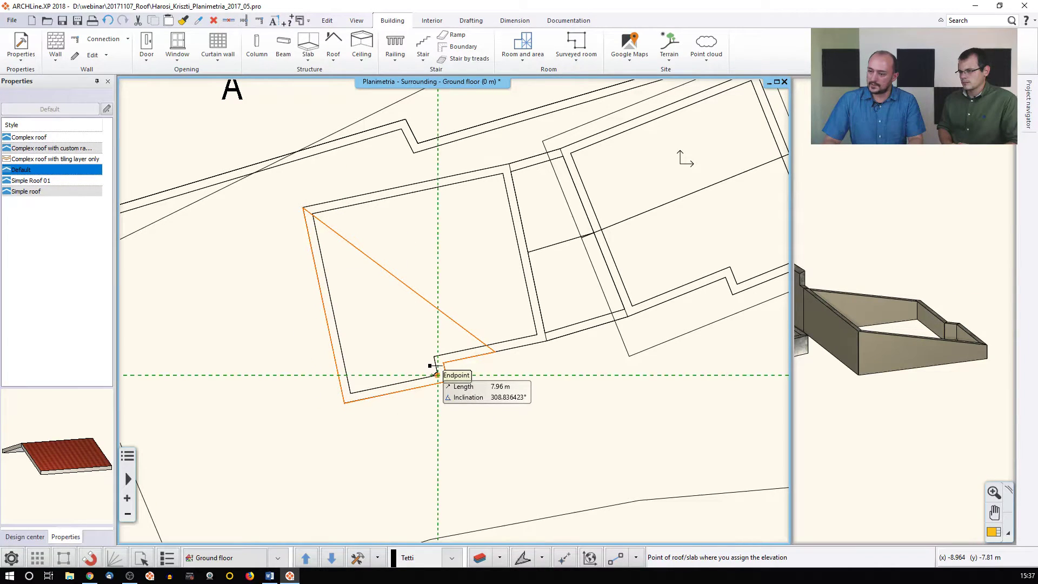
Set the roof plane's elevations to 0 m at the wall endpoint and 2.4 m at the top-left corner
{"action": "left_click", "coordinate": [437, 374]}
{"action": "type", "text": "0"}
{"action": "key", "text": "Return"}
{"action": "left_click", "coordinate": [435, 357]}
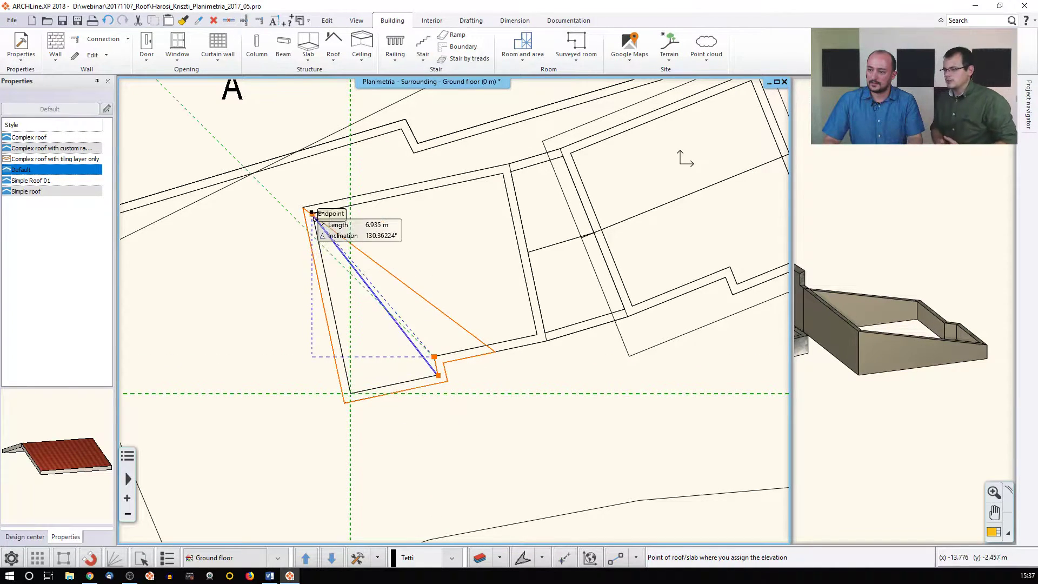
{"action": "left_click", "coordinate": [313, 215]}
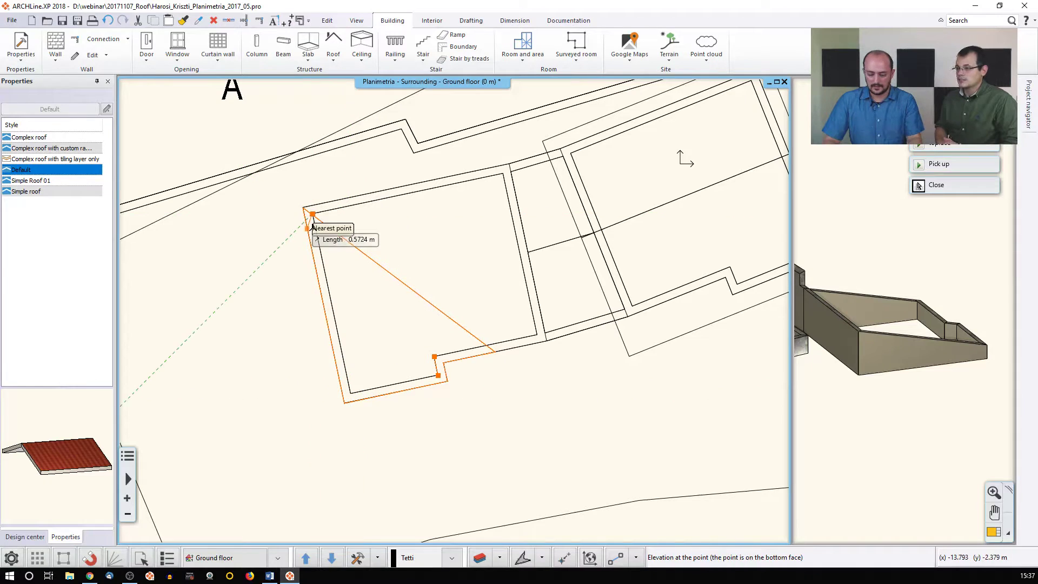
{"action": "type", "text": "2,4"}
{"action": "key", "text": "Return"}
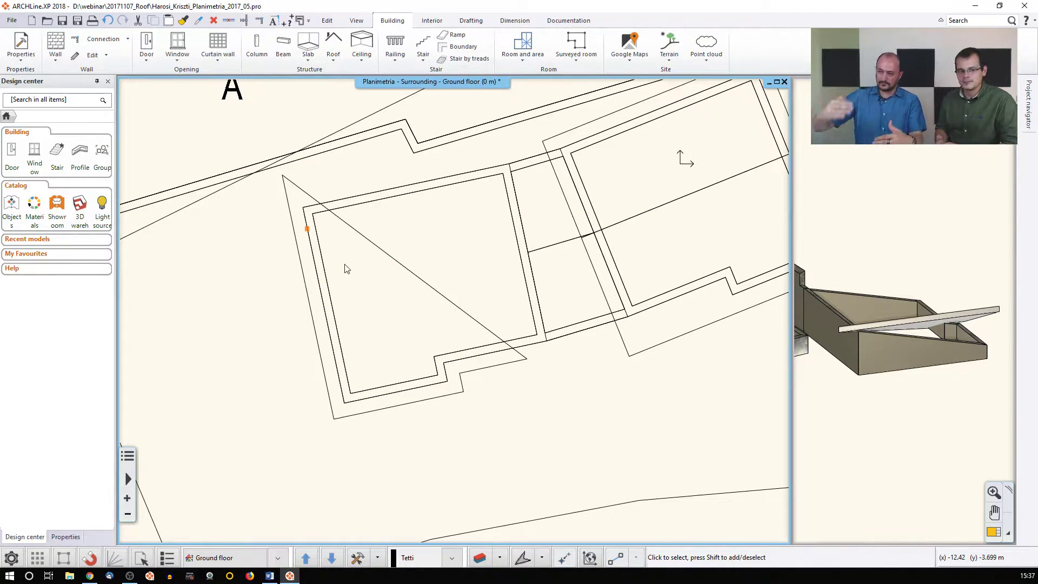
Draw an extruded roof outline over the adjoining building's footprint
{"action": "middle_click_drag", "start_coordinate": [881, 339], "coordinate": [754, 348]}
{"action": "middle_click_drag", "start_coordinate": [919, 335], "coordinate": [891, 346]}
{"action": "middle_click_drag", "start_coordinate": [780, 326], "coordinate": [772, 347]}
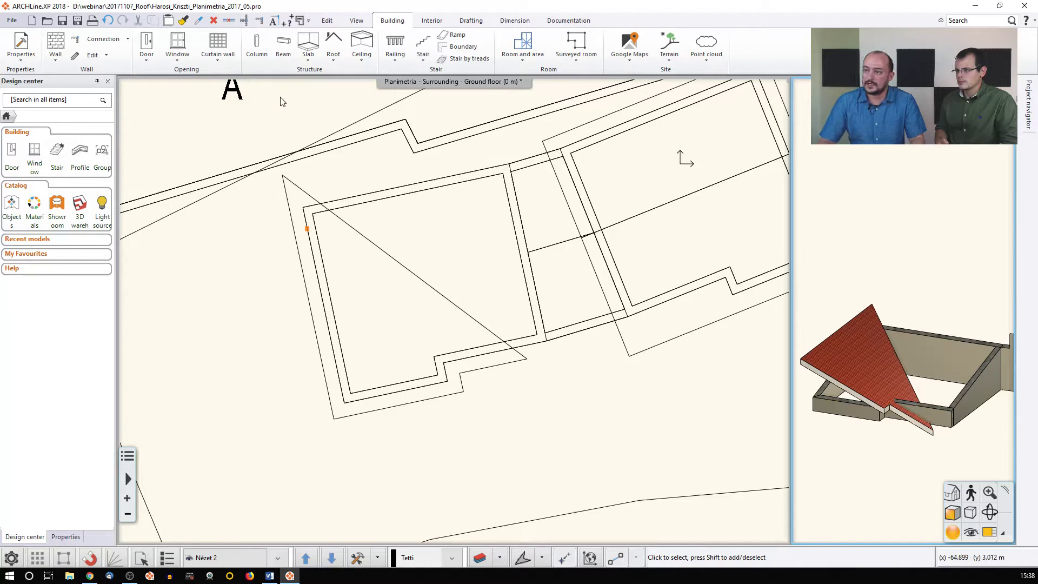
{"action": "left_click", "coordinate": [333, 51]}
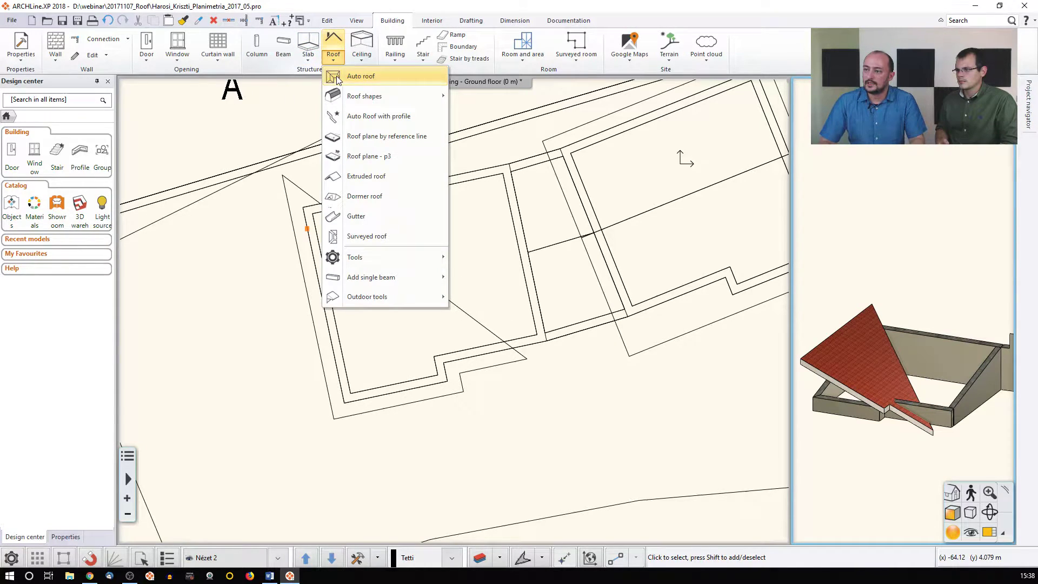
{"action": "left_click", "coordinate": [372, 177]}
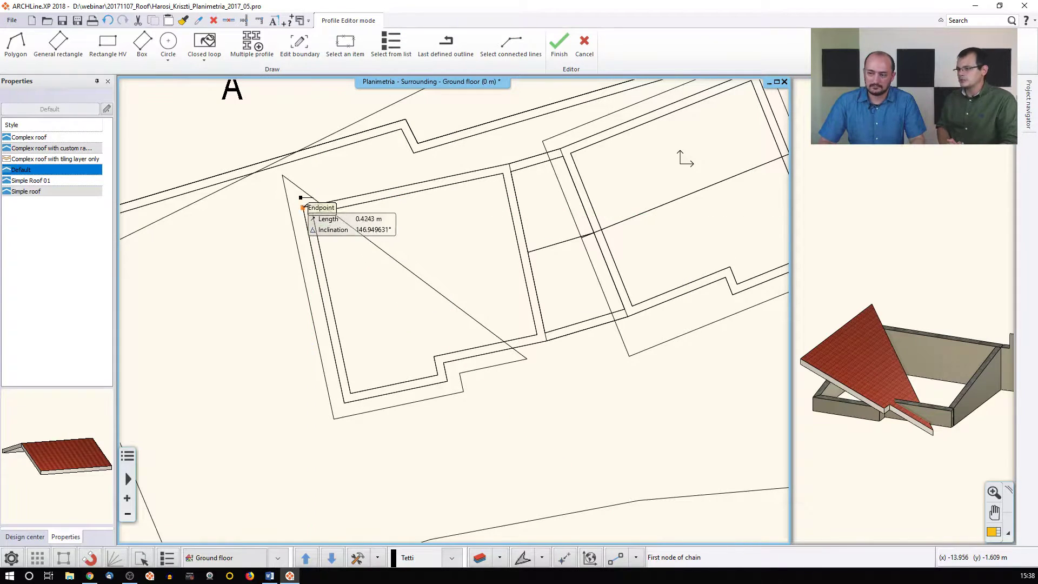
{"action": "left_click", "coordinate": [303, 207]}
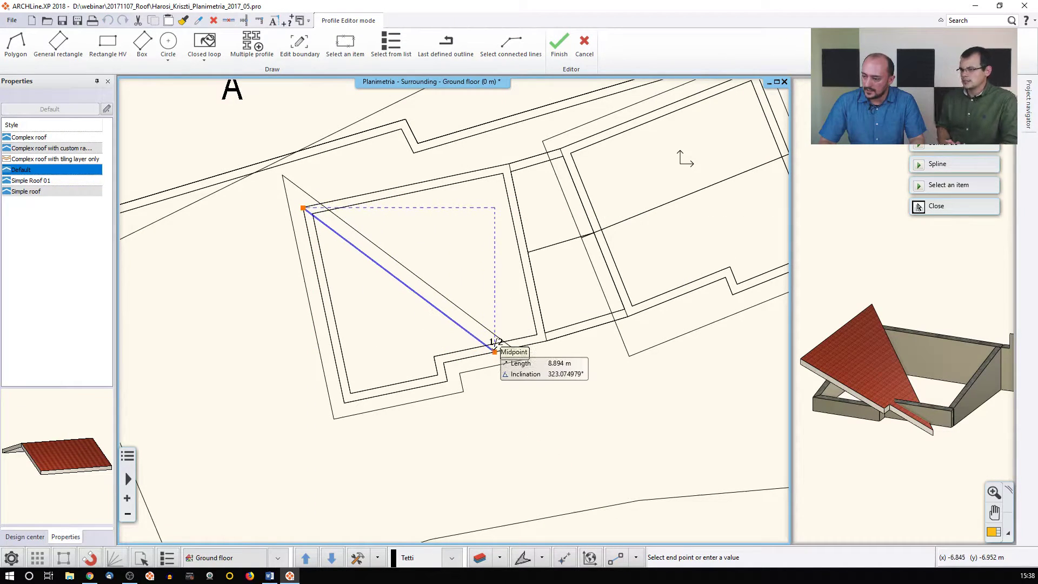
{"action": "left_click", "coordinate": [495, 349]}
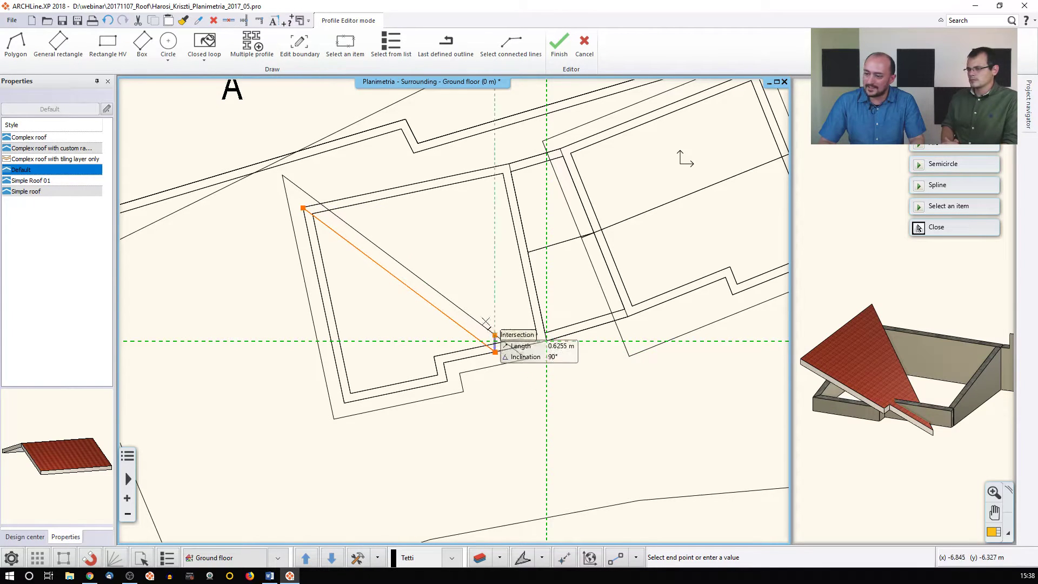
{"action": "left_click", "coordinate": [546, 340]}
{"action": "left_click", "coordinate": [509, 164]}
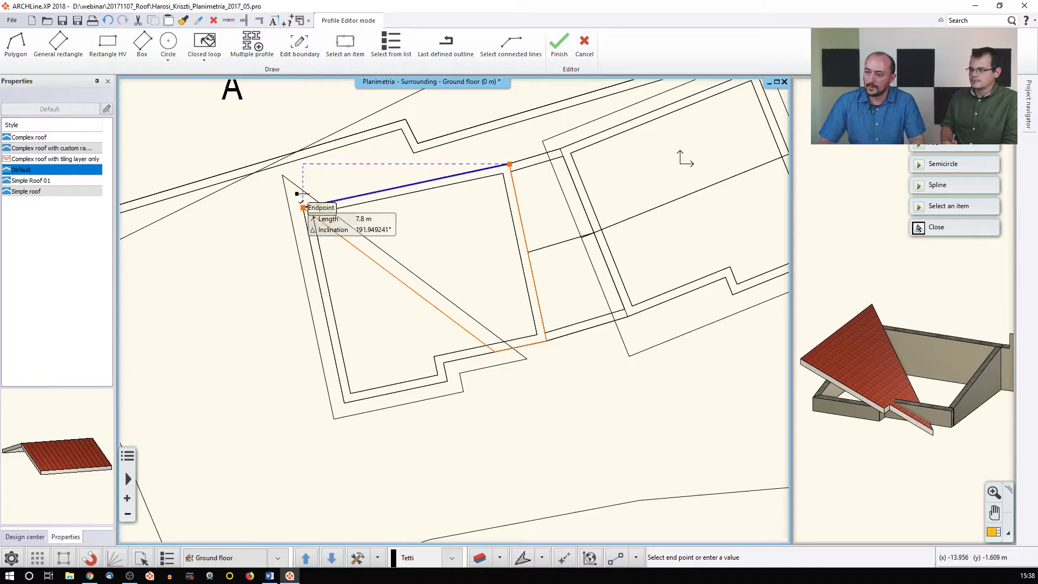
{"action": "left_click", "coordinate": [303, 207]}
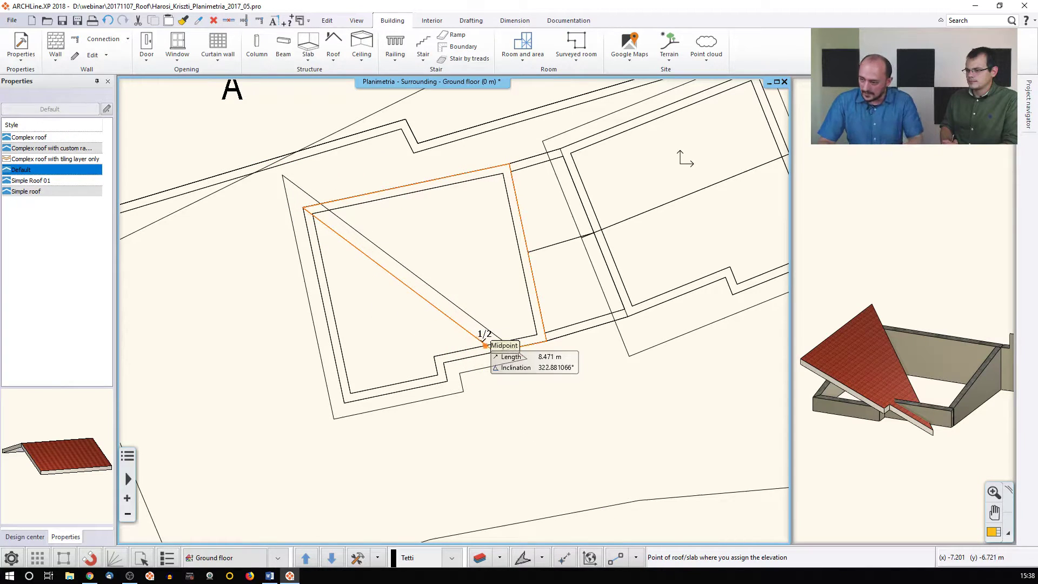
Define the roof plane from the edge midpoint, lower corner and upper corner, accepting each elevation
{"action": "scroll", "coordinate": [486, 346], "scroll_direction": "up", "scroll_amount": 3}
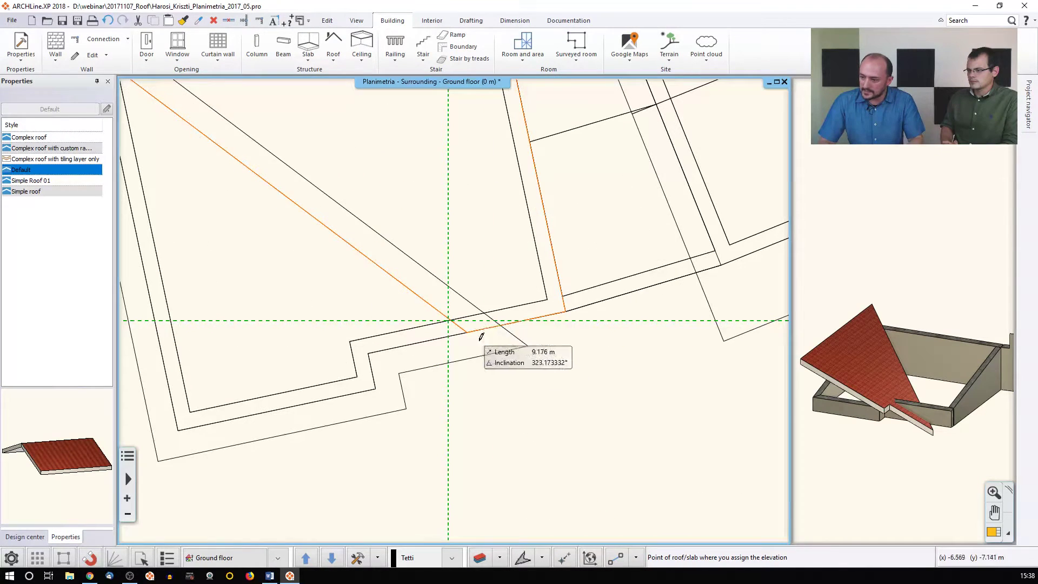
{"action": "left_click", "coordinate": [448, 320]}
{"action": "key", "text": "Return"}
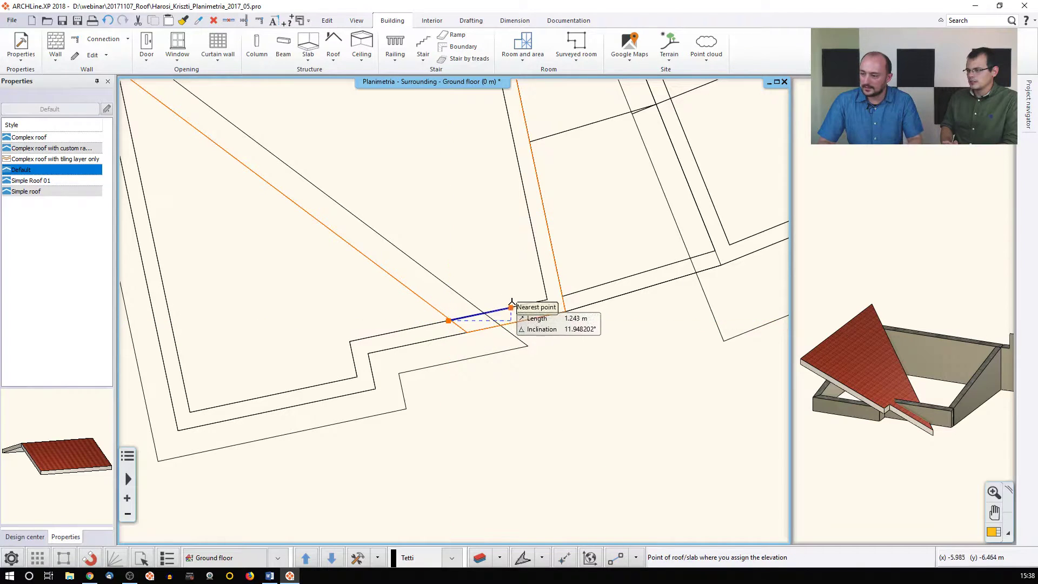
{"action": "left_click", "coordinate": [547, 300]}
{"action": "key", "text": "Return"}
{"action": "middle_click_drag", "start_coordinate": [478, 252], "coordinate": [508, 365]}
{"action": "left_click", "coordinate": [510, 103]}
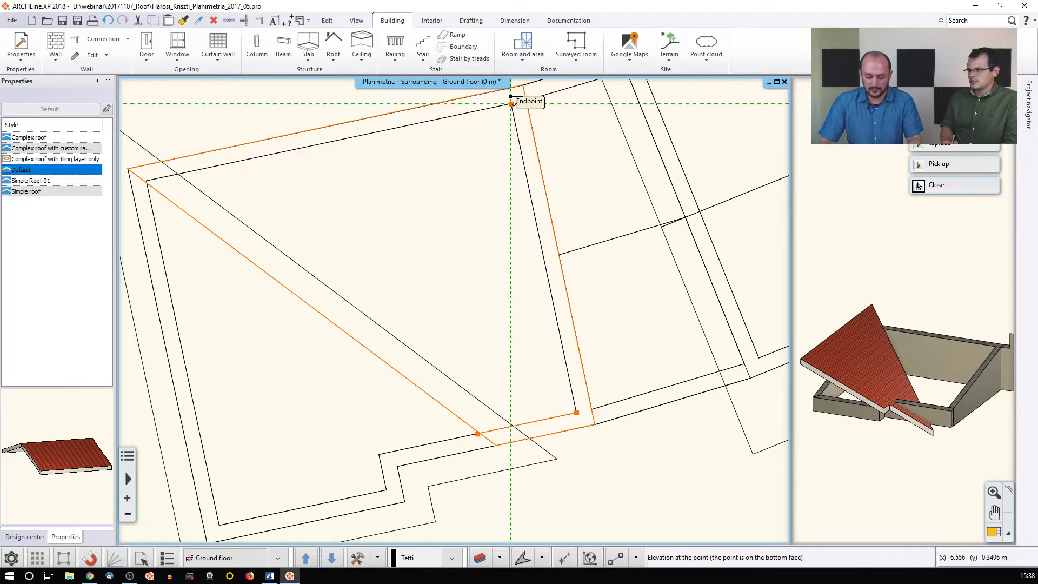
{"action": "key", "text": "Return"}
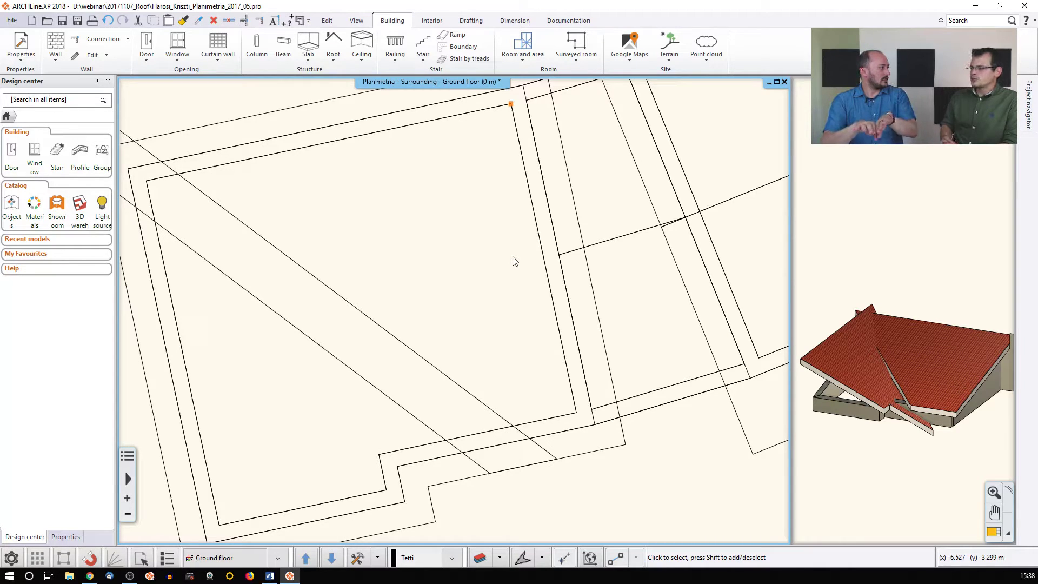
Move the new roof plane's edge onto the neighbouring roof's line
{"action": "scroll", "coordinate": [411, 267], "scroll_direction": "down", "scroll_amount": 3}
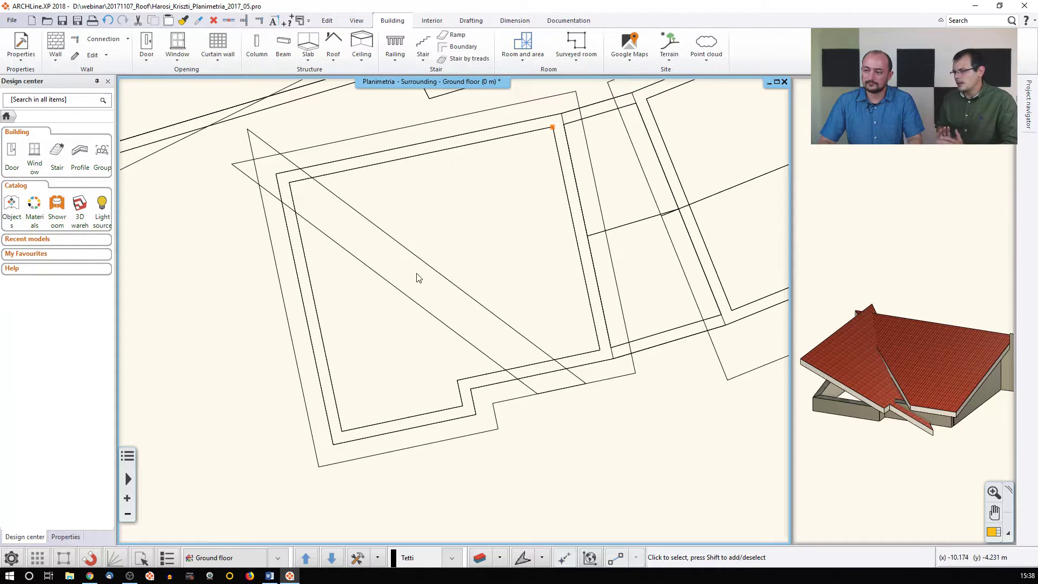
{"action": "left_click", "coordinate": [401, 298]}
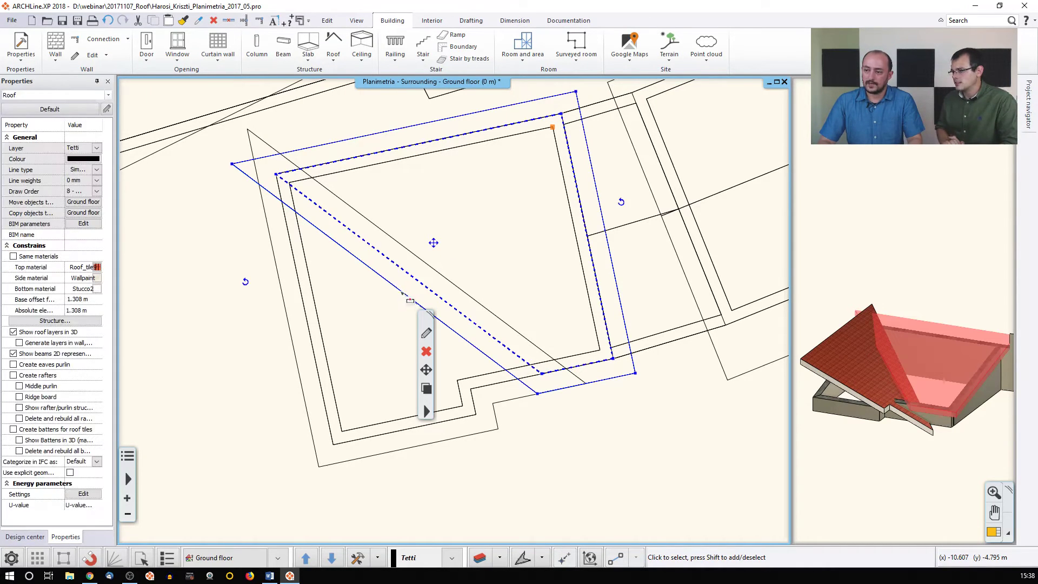
{"action": "left_click", "coordinate": [401, 293]}
{"action": "left_click", "coordinate": [424, 299]}
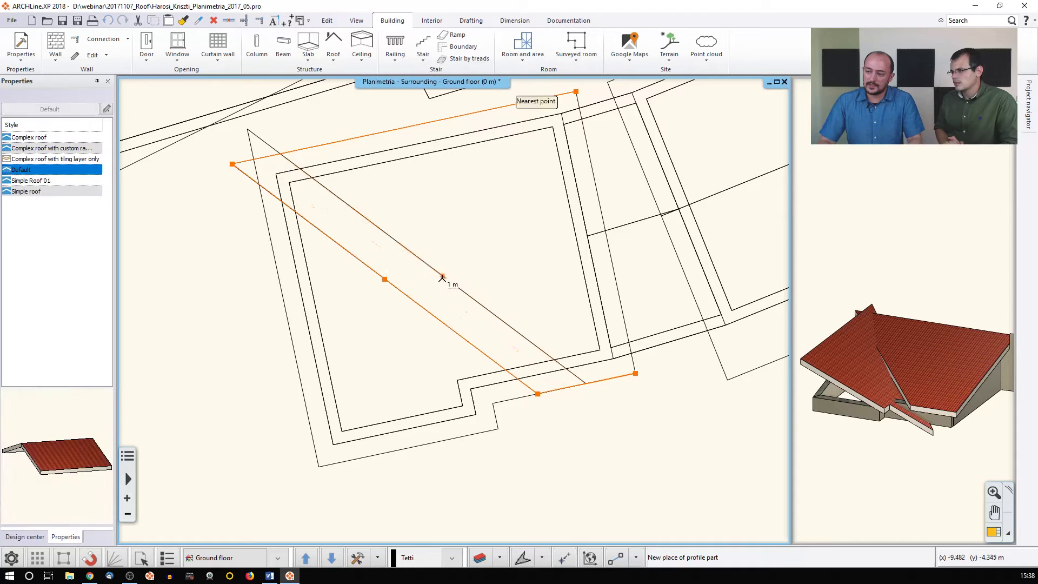
{"action": "left_click", "coordinate": [438, 280]}
Reselect the roof and look at its right-click Info menu
{"action": "left_click", "coordinate": [259, 137]}
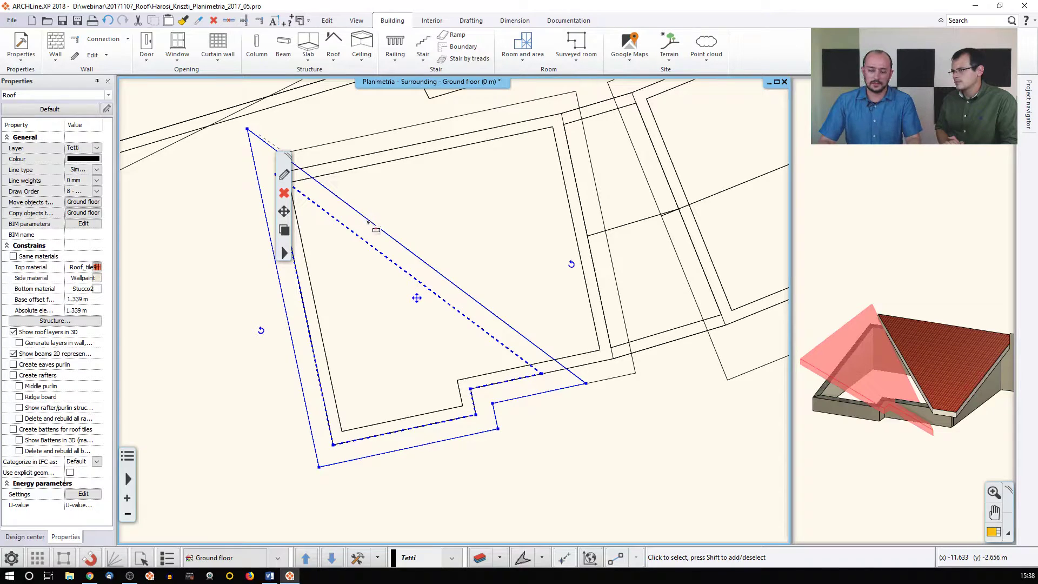
{"action": "key", "text": "Escape"}
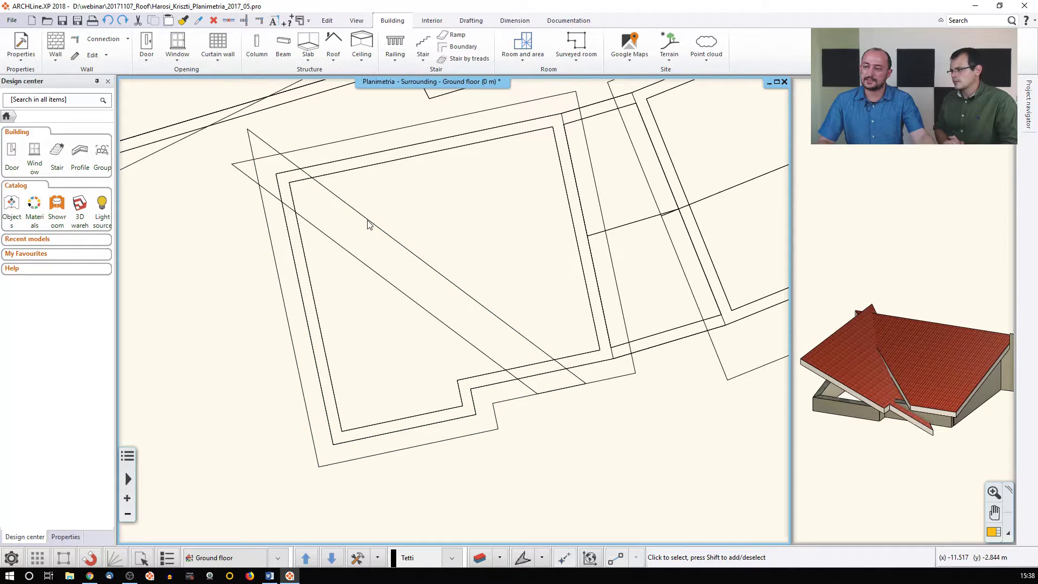
{"action": "left_click", "coordinate": [350, 249]}
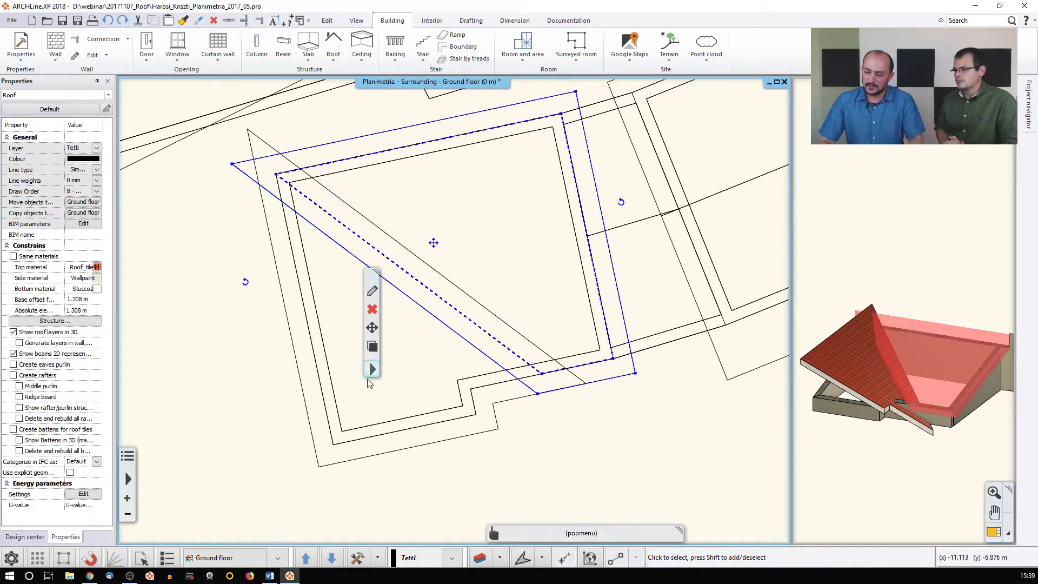
{"action": "right_click", "coordinate": [382, 360]}
{"action": "mouse_move", "coordinate": [431, 315]}
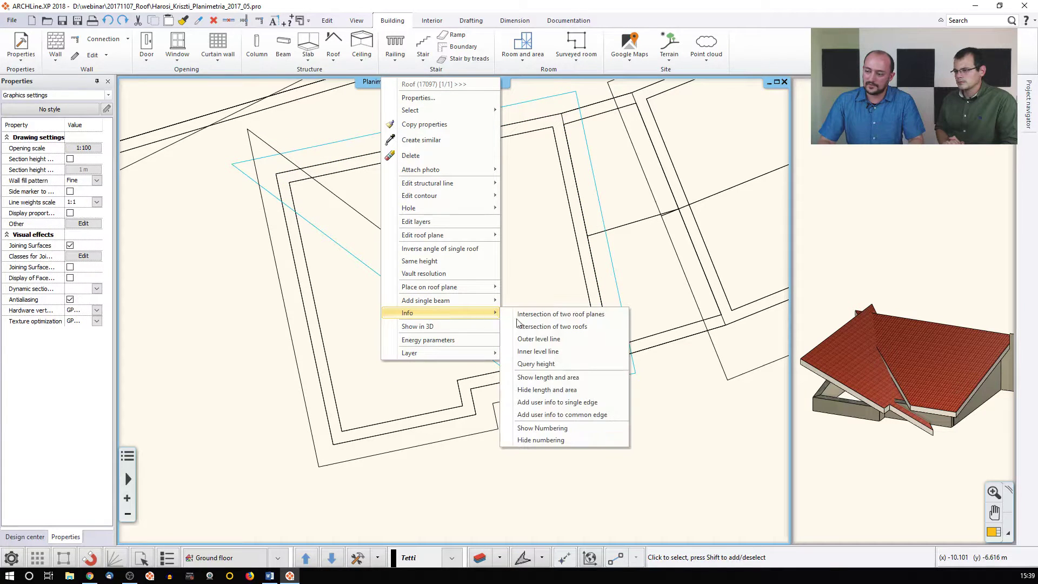
Delete both roof planes over the left building with a crossing selection
{"action": "left_click", "coordinate": [553, 316]}
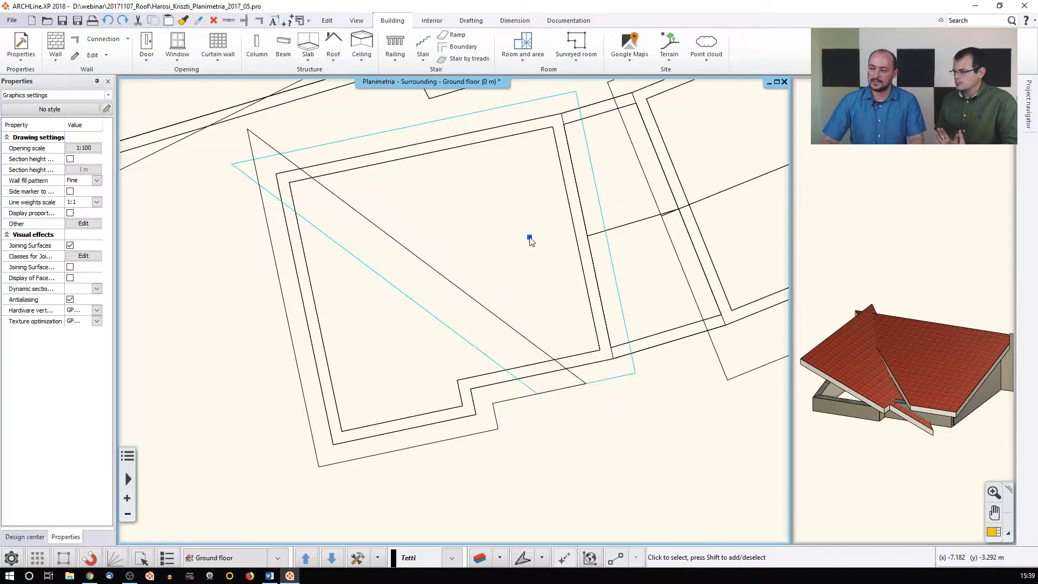
{"action": "left_click_drag", "start_coordinate": [447, 270], "coordinate": [393, 307]}
{"action": "key", "text": "Delete"}
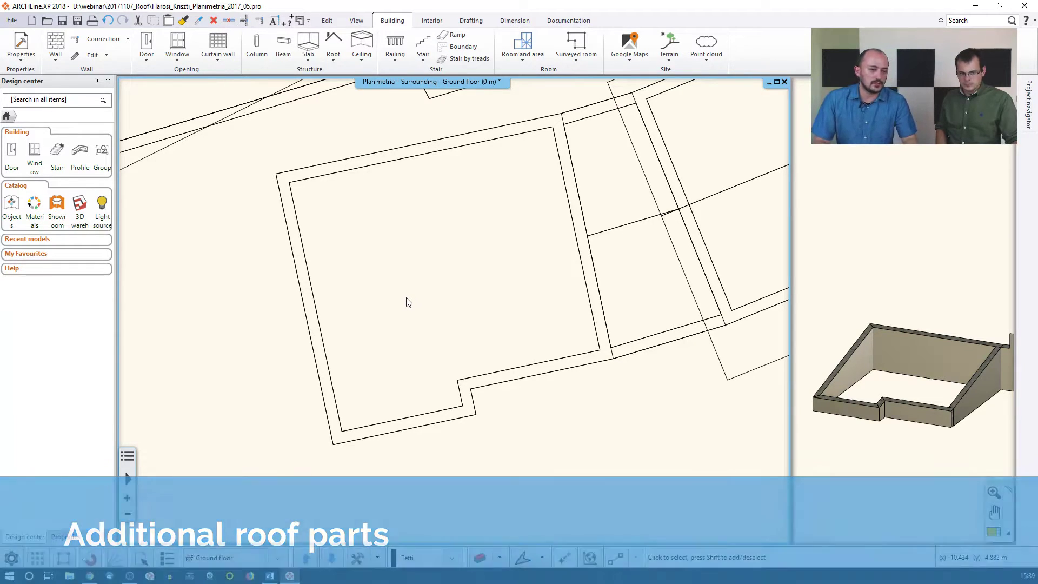
Pan the floor plan to the main building at level +7.22 and open the Roof dropdown
{"action": "scroll", "coordinate": [496, 308], "scroll_direction": "down", "scroll_amount": 1}
{"action": "scroll", "coordinate": [496, 308], "scroll_direction": "down", "scroll_amount": 3}
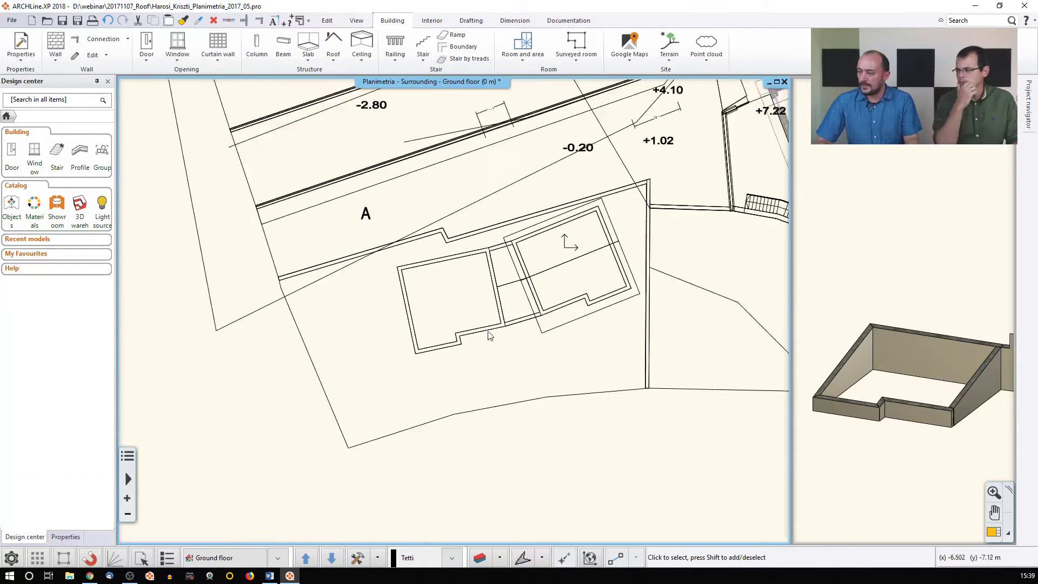
{"action": "left_click", "coordinate": [833, 303]}
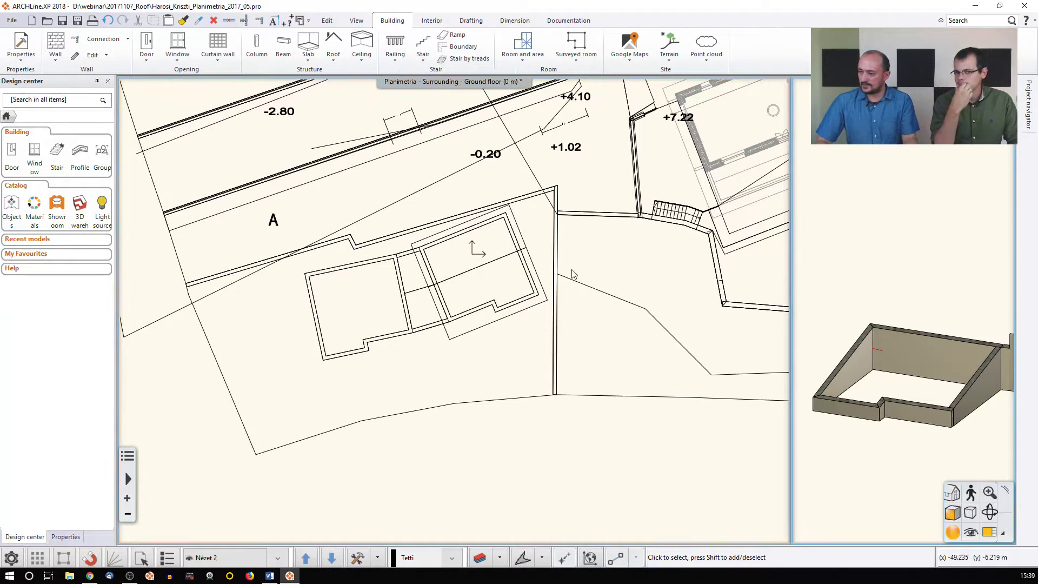
{"action": "middle_click_drag", "start_coordinate": [572, 271], "coordinate": [513, 277]}
{"action": "middle_click_drag", "start_coordinate": [512, 234], "coordinate": [481, 258]}
{"action": "middle_click_drag", "start_coordinate": [701, 187], "coordinate": [626, 252]}
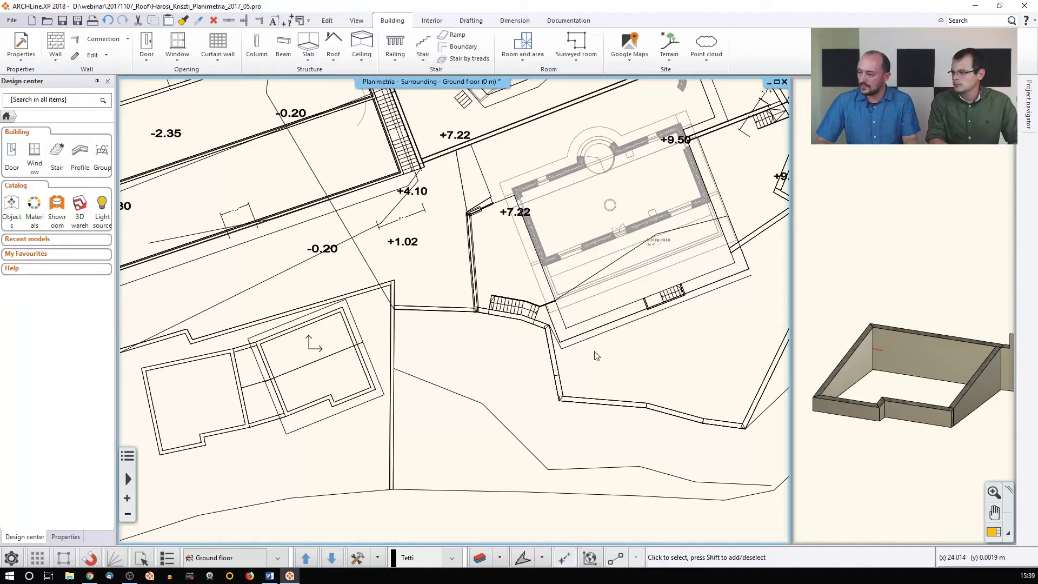
{"action": "middle_click_drag", "start_coordinate": [604, 233], "coordinate": [522, 441]}
{"action": "middle_click_drag", "start_coordinate": [470, 325], "coordinate": [591, 227]}
{"action": "middle_click_drag", "start_coordinate": [522, 334], "coordinate": [451, 330]}
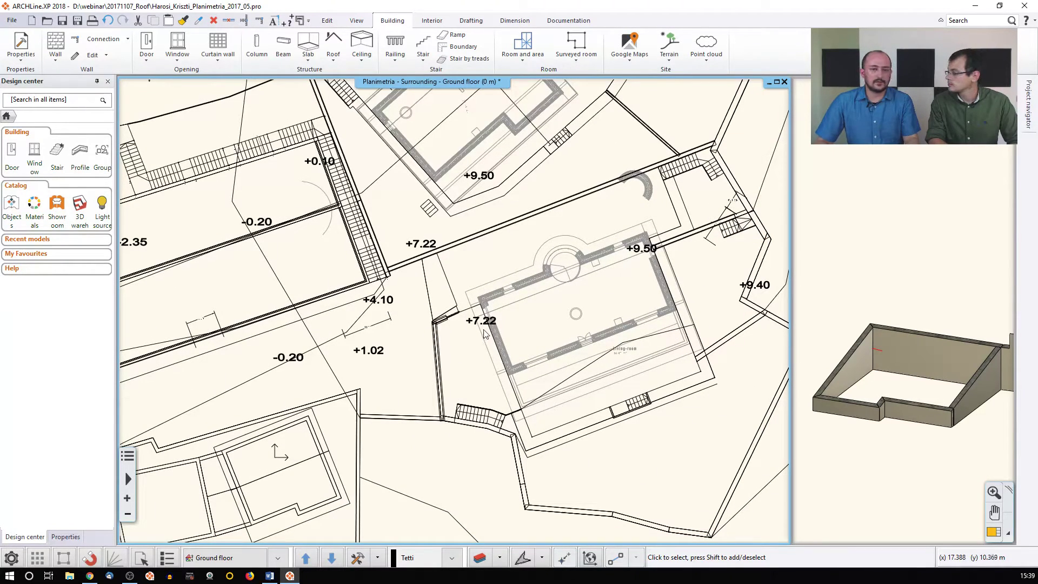
{"action": "left_click", "coordinate": [336, 55]}
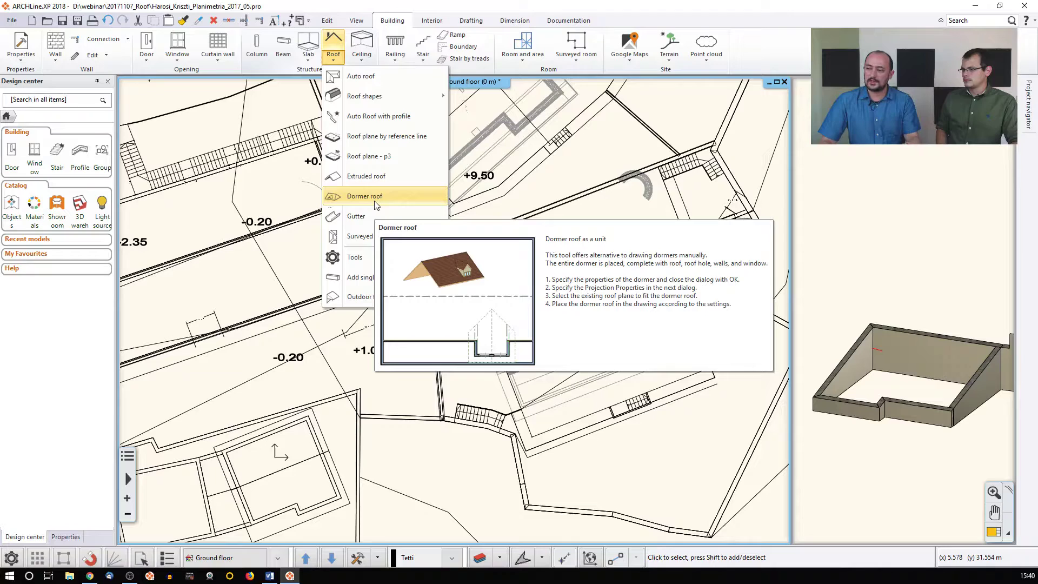
Make Building 02 + 03 the active building in the levels settings
{"action": "left_click", "coordinate": [513, 150]}
{"action": "middle_click_drag", "start_coordinate": [512, 150], "coordinate": [542, 204]}
{"action": "left_click", "coordinate": [243, 557]}
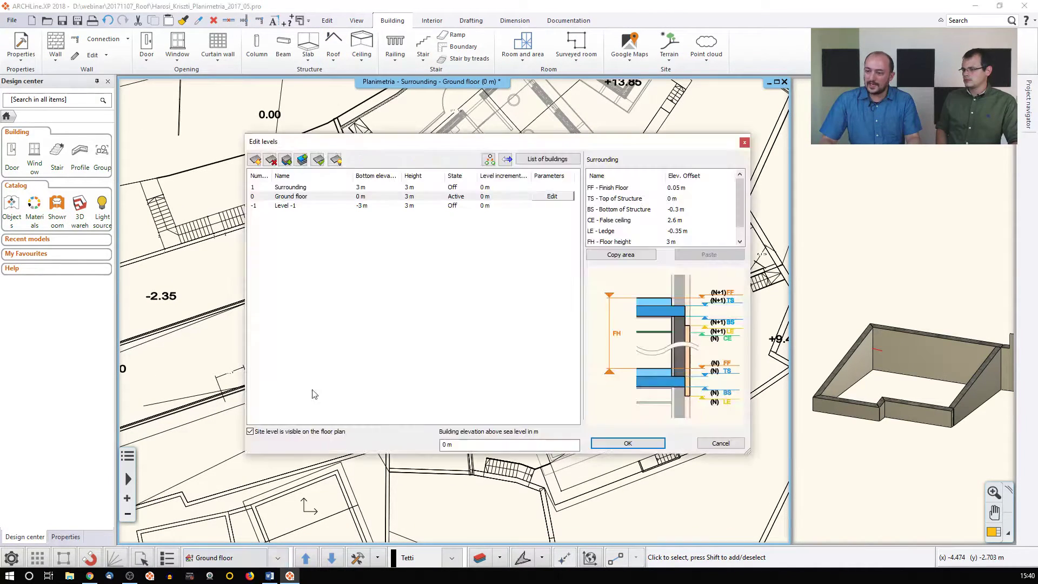
{"action": "left_click", "coordinate": [547, 158]}
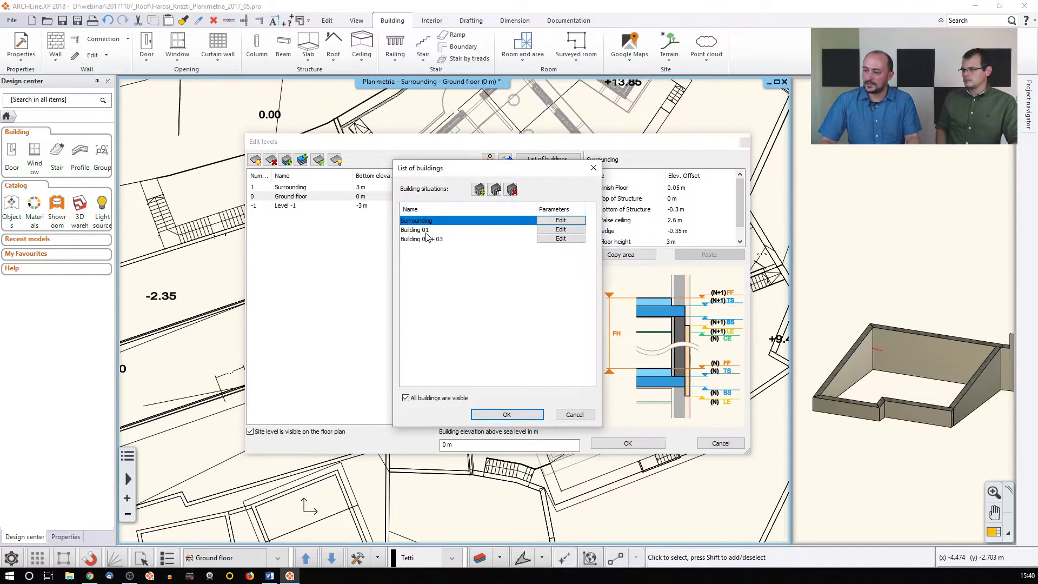
{"action": "left_click", "coordinate": [428, 238]}
{"action": "left_click", "coordinate": [515, 414]}
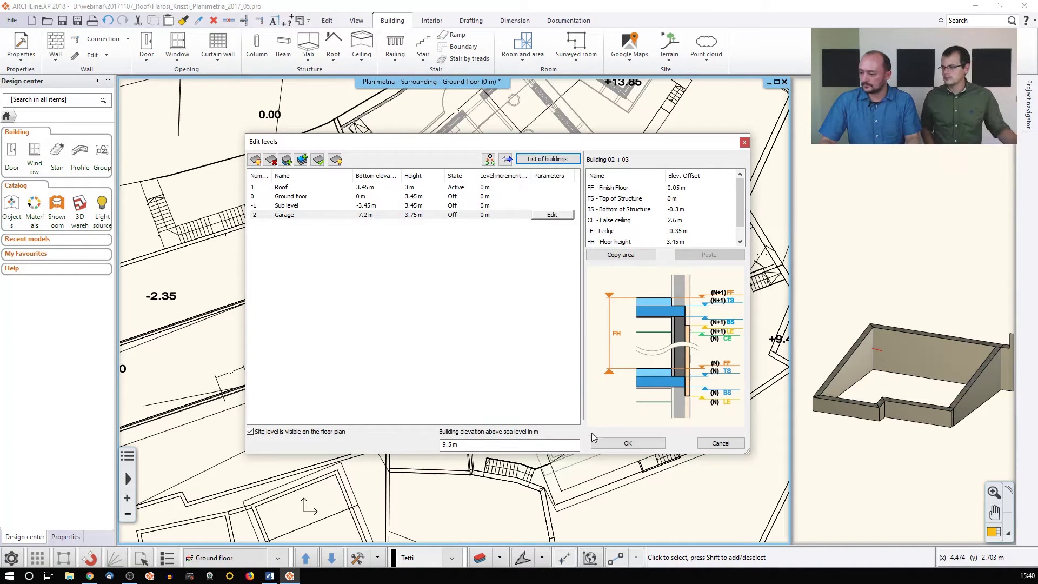
{"action": "key", "text": "Return"}
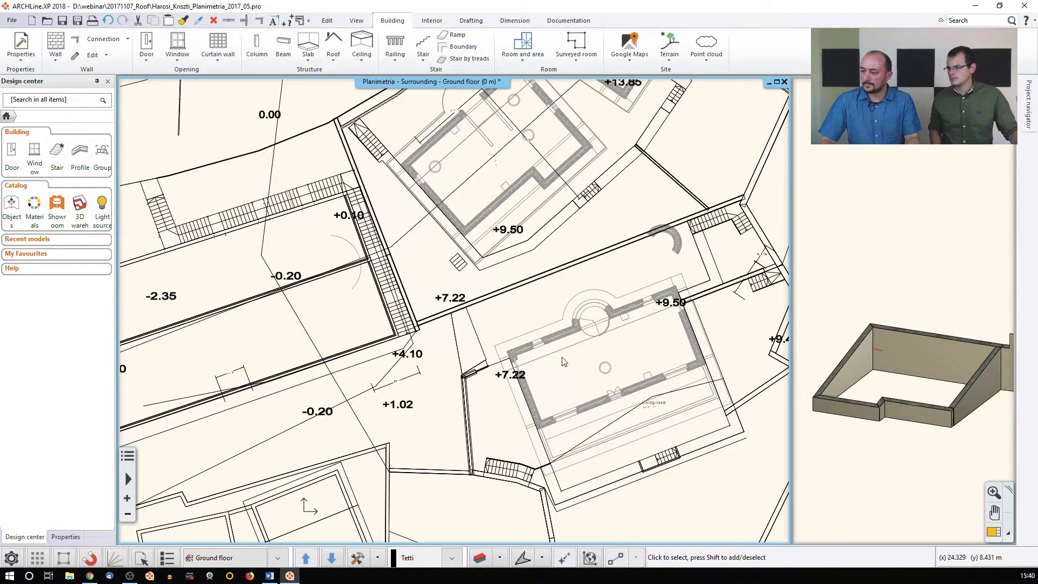
Rebuild the 3D model with all floors shown
{"action": "left_click", "coordinate": [365, 560]}
{"action": "left_click", "coordinate": [365, 560]}
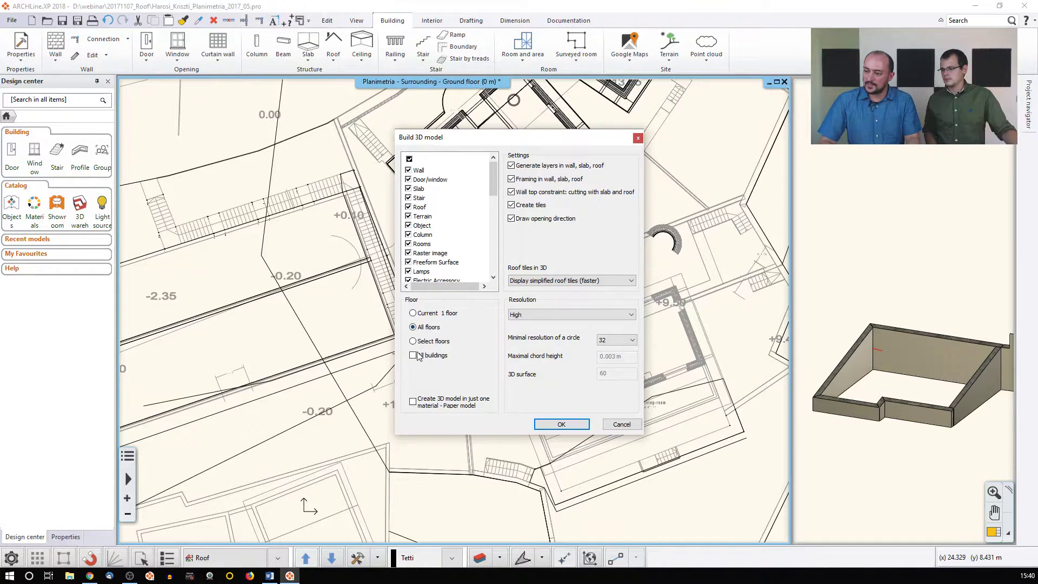
{"action": "left_click", "coordinate": [560, 424]}
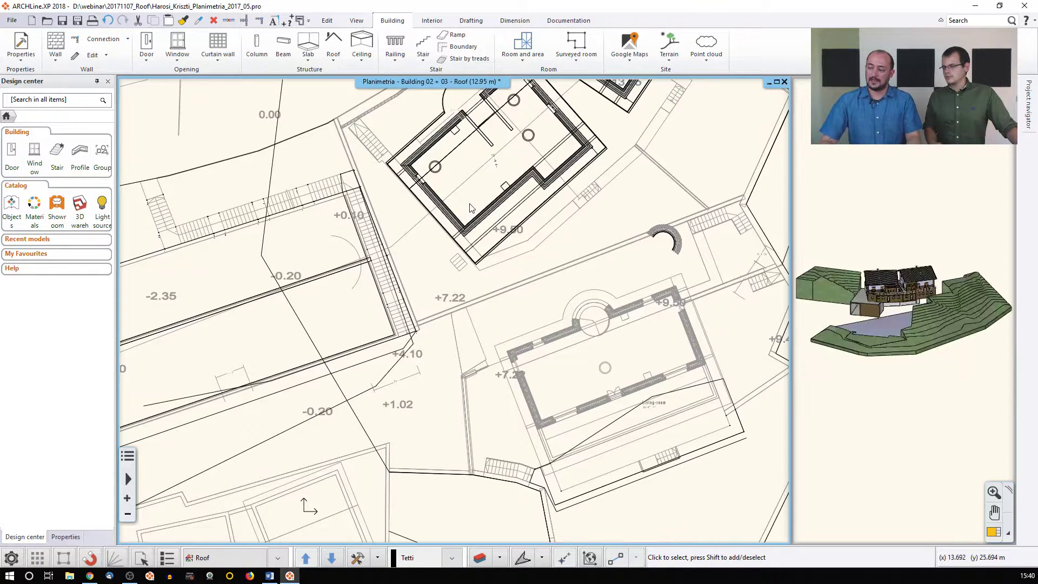
{"action": "left_click", "coordinate": [900, 304]}
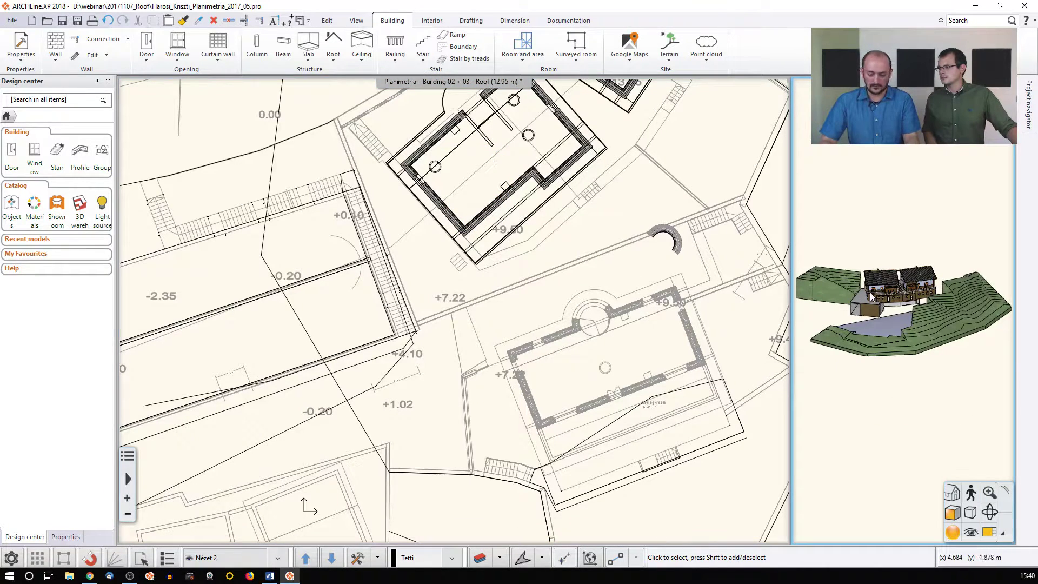
{"action": "left_click", "coordinate": [992, 533]}
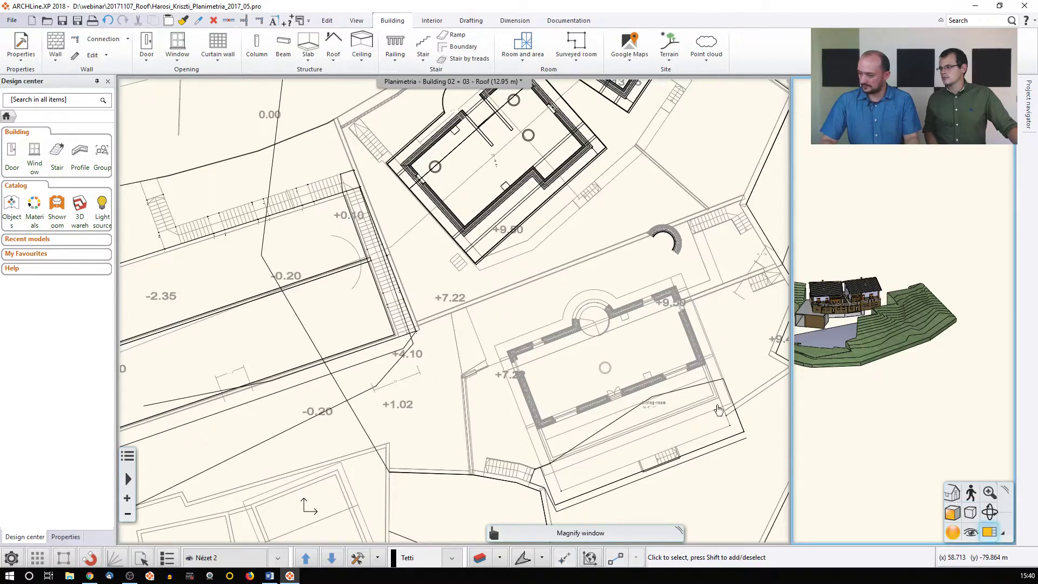
{"action": "scroll", "coordinate": [525, 236], "scroll_direction": "up", "scroll_amount": 6}
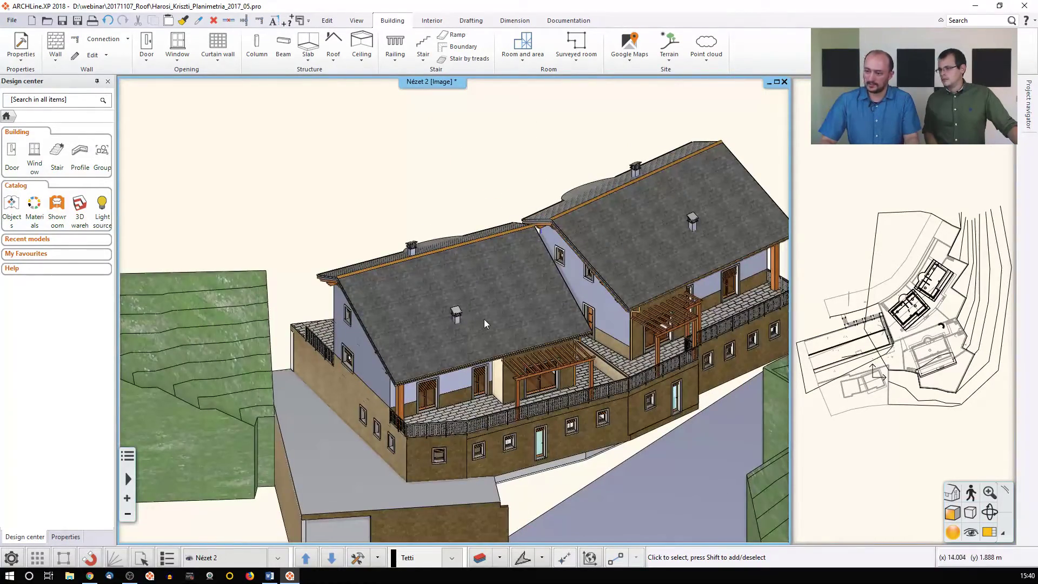
{"action": "middle_click_drag", "start_coordinate": [499, 313], "coordinate": [446, 326]}
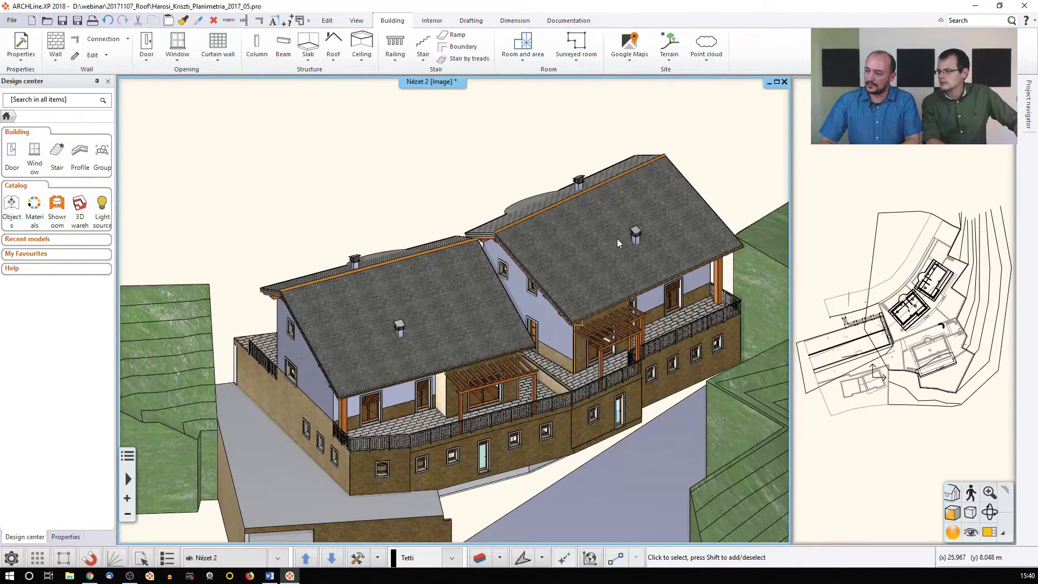
{"action": "left_click", "coordinate": [972, 372]}
{"action": "left_click", "coordinate": [993, 533]}
{"action": "middle_click_drag", "start_coordinate": [594, 294], "coordinate": [528, 335]}
{"action": "scroll", "coordinate": [311, 293], "scroll_direction": "up", "scroll_amount": 5}
{"action": "scroll", "coordinate": [311, 293], "scroll_direction": "up", "scroll_amount": 2}
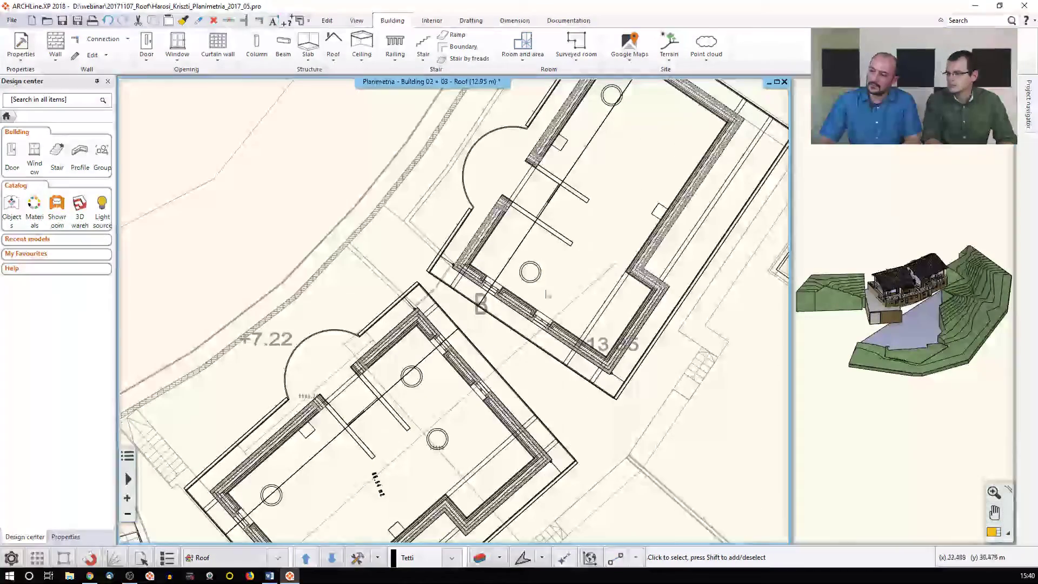
Create a dormer roof with ridge inclination 0 and confirm its settings
{"action": "left_click", "coordinate": [333, 49]}
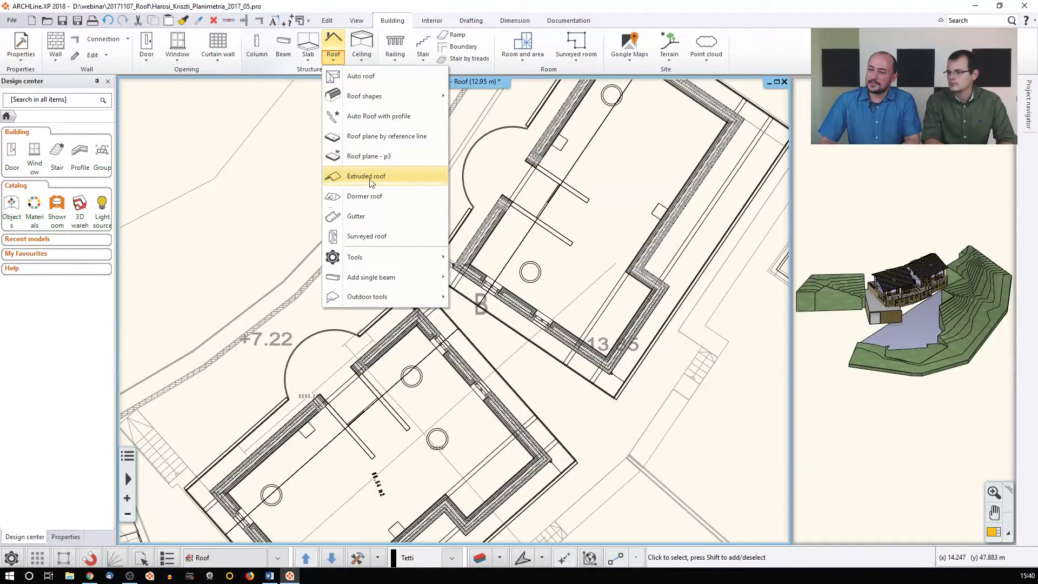
{"action": "left_click", "coordinate": [355, 195]}
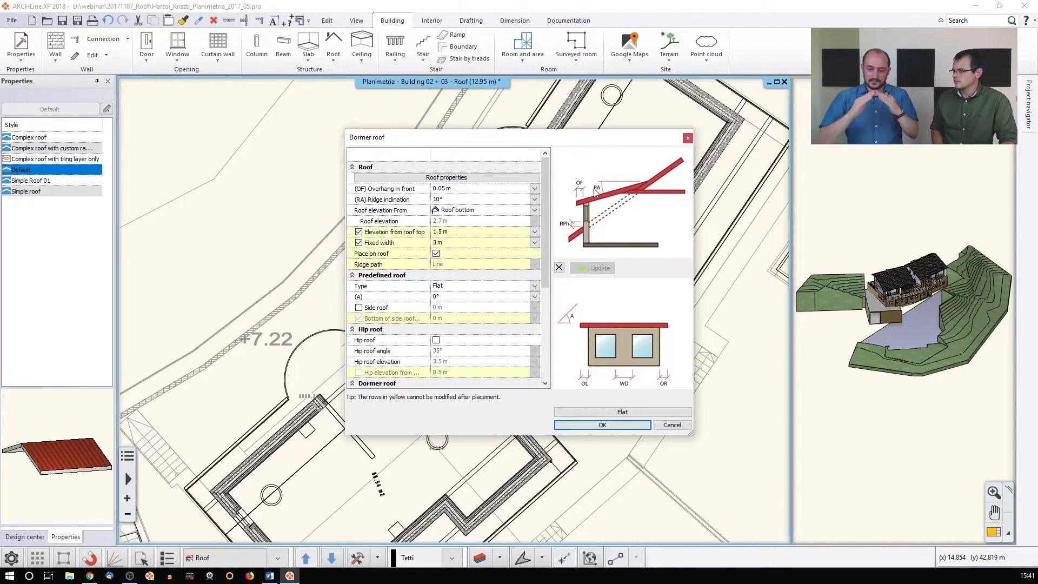
{"action": "left_click", "coordinate": [476, 199]}
{"action": "type", "text": "0"}
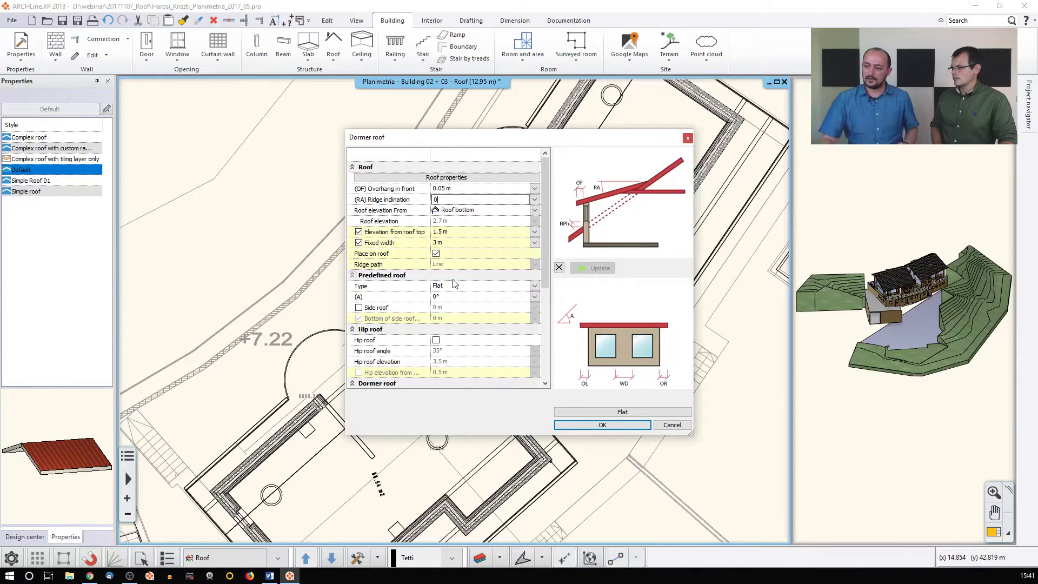
{"action": "left_click", "coordinate": [588, 426]}
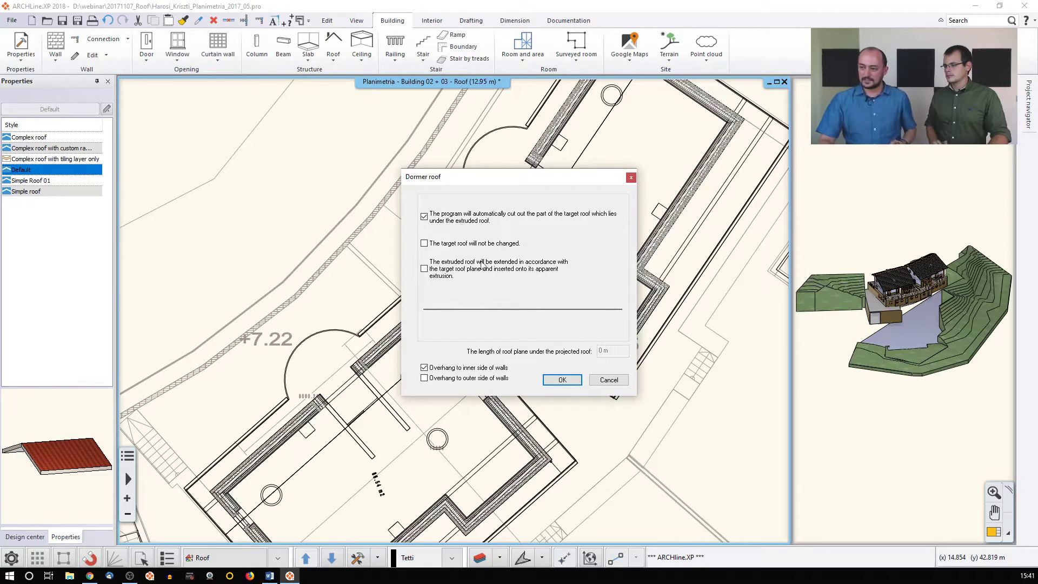
Accept roof cutting, pick the upper building's roof as target, and place the dormer on it
{"action": "left_click", "coordinate": [562, 379]}
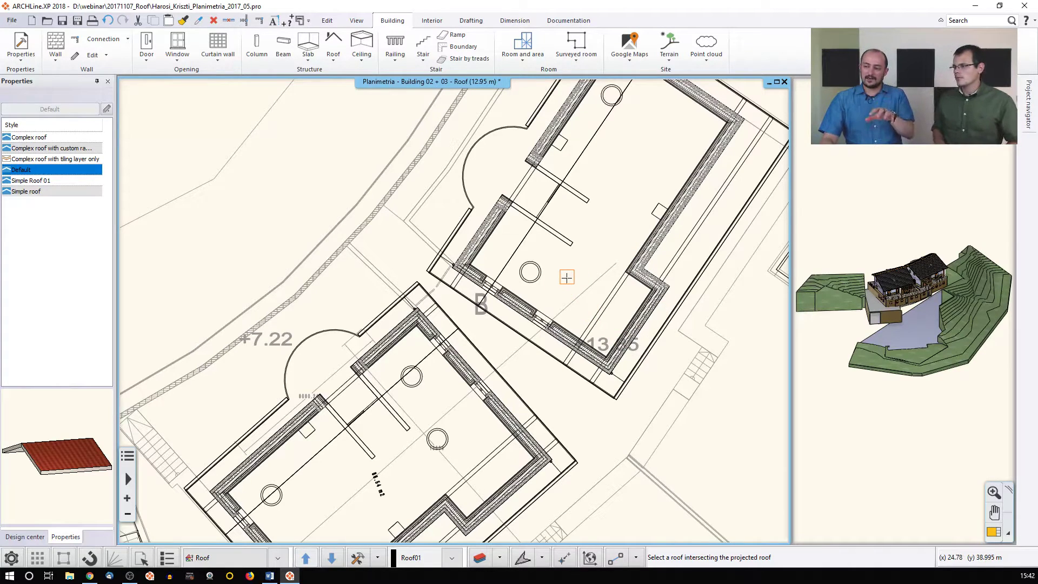
{"action": "left_click", "coordinate": [534, 343]}
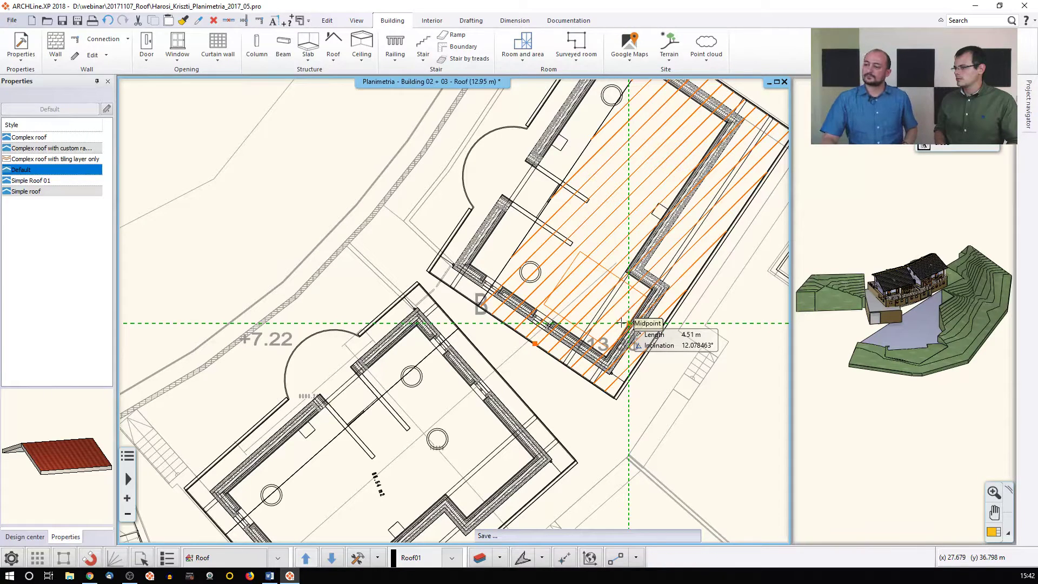
{"action": "left_click", "coordinate": [628, 323]}
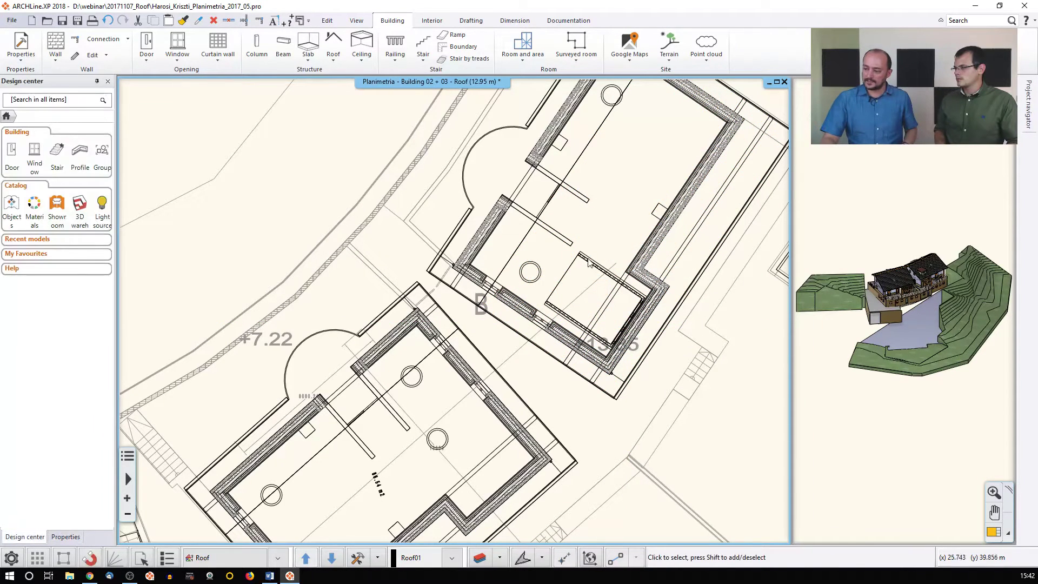
Zoom in on the flat dormer in 3D, then pan the plan toward the lower building
{"action": "left_click", "coordinate": [923, 275]}
{"action": "scroll", "coordinate": [916, 303], "scroll_direction": "up", "scroll_amount": 6}
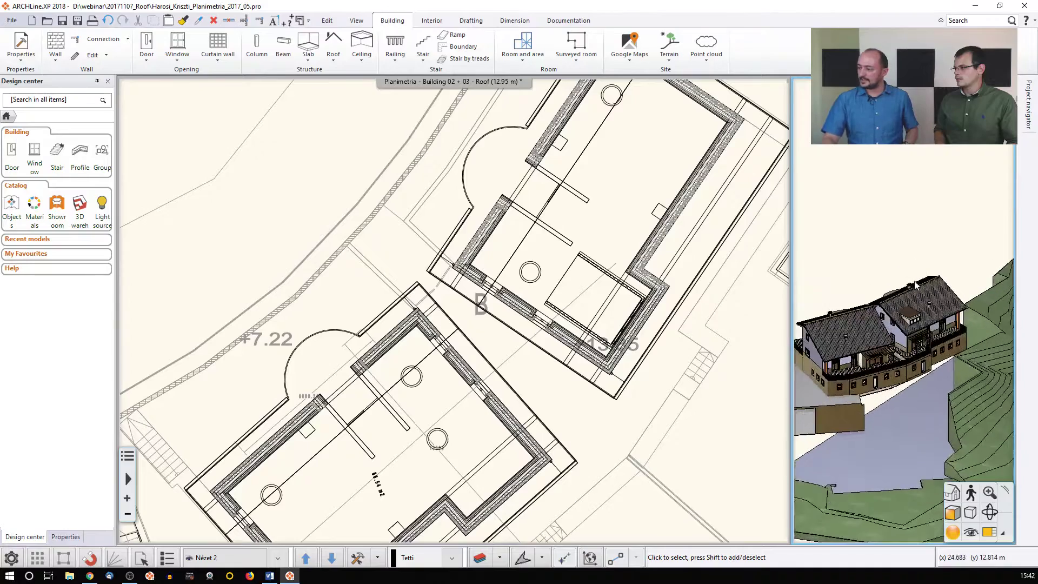
{"action": "scroll", "coordinate": [912, 321], "scroll_direction": "up", "scroll_amount": 3}
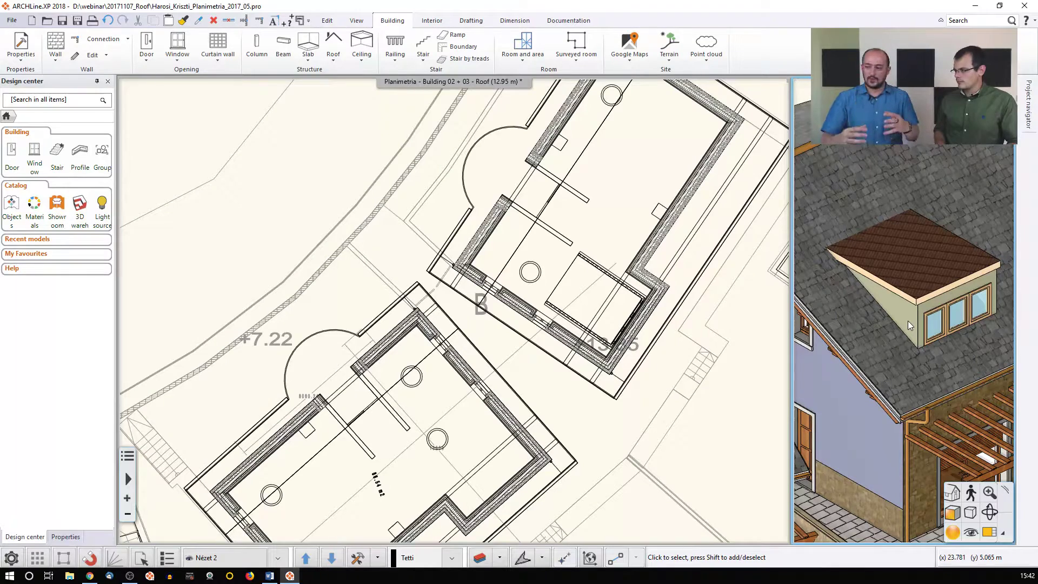
{"action": "scroll", "coordinate": [907, 320], "scroll_direction": "down", "scroll_amount": 3}
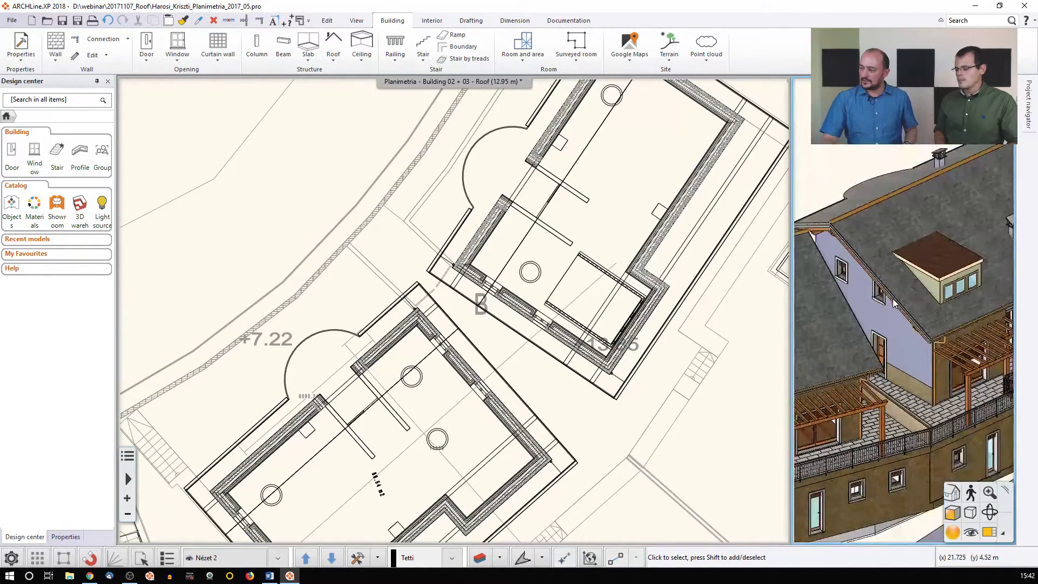
{"action": "scroll", "coordinate": [894, 300], "scroll_direction": "up", "scroll_amount": 3}
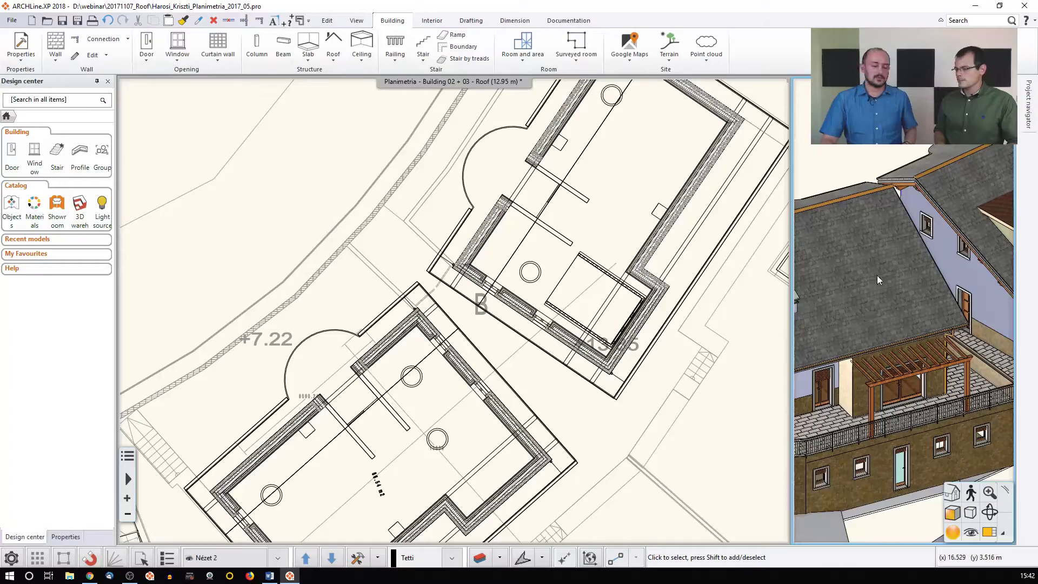
{"action": "middle_click_drag", "start_coordinate": [532, 343], "coordinate": [575, 266]}
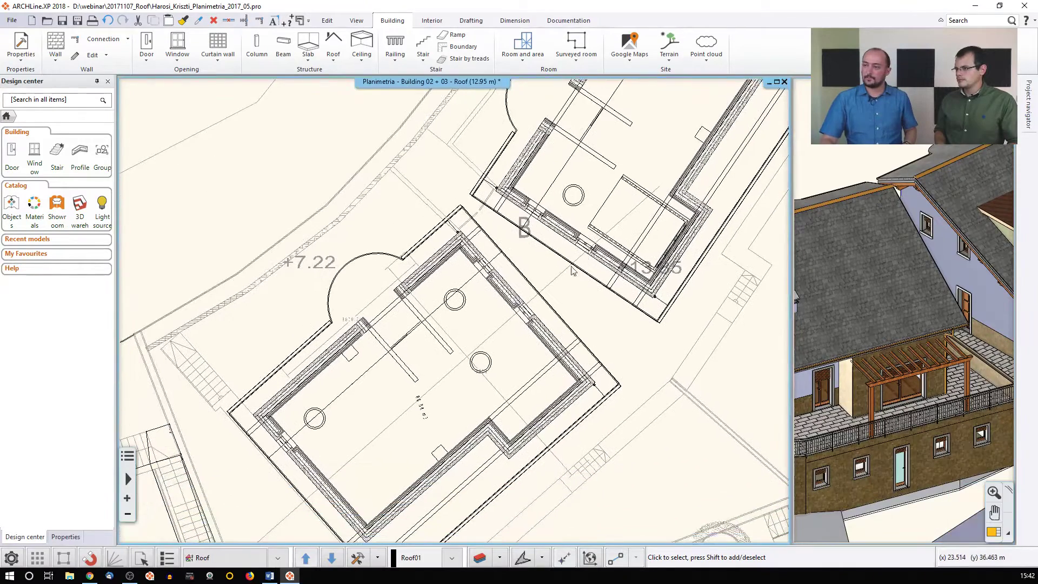
Create a Triangle-type dormer roof with both (A) and (B) slopes set to 30°
{"action": "left_click", "coordinate": [336, 62]}
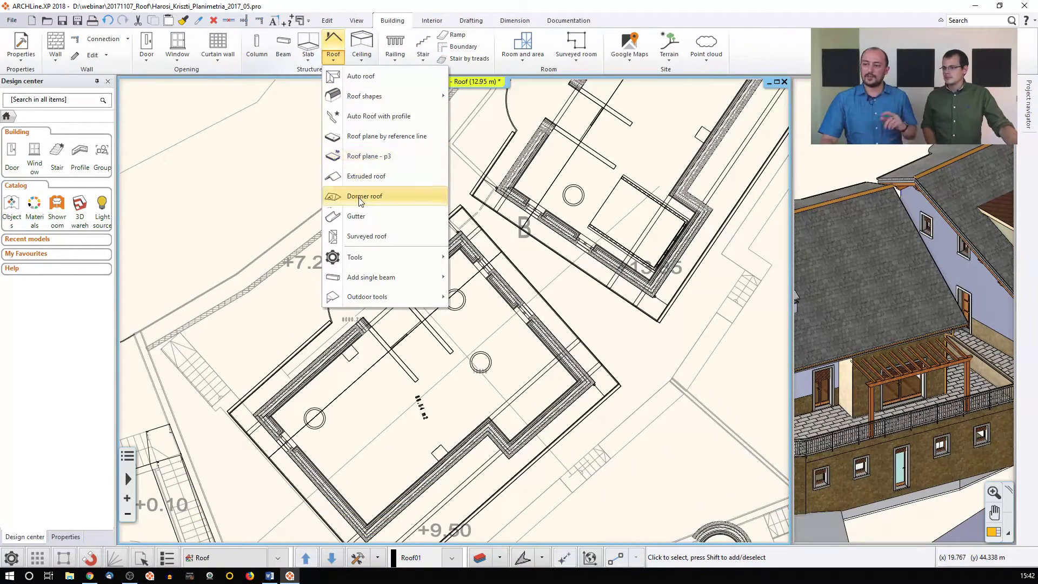
{"action": "left_click", "coordinate": [360, 197]}
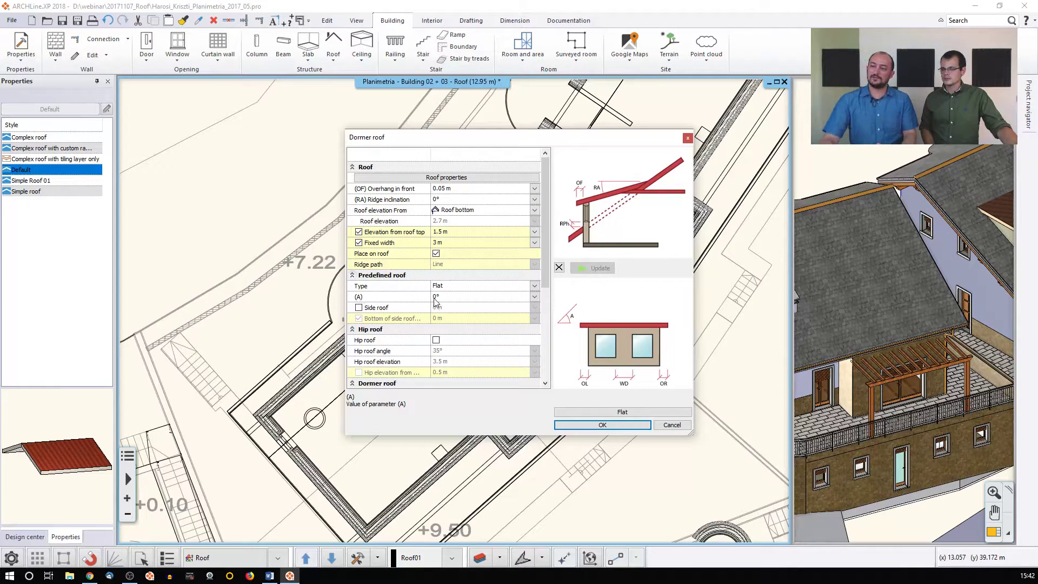
{"action": "left_click", "coordinate": [465, 285]}
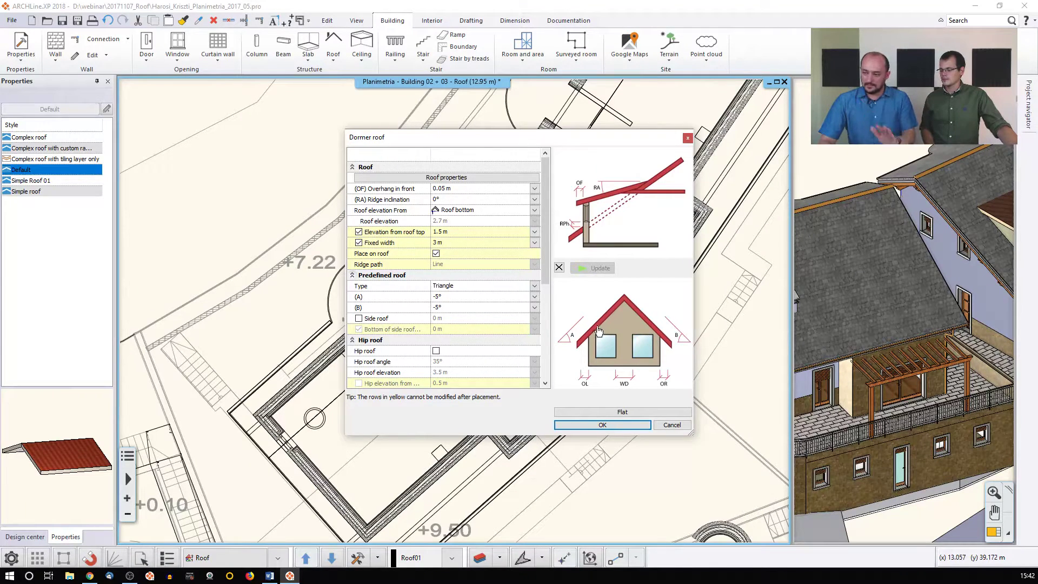
{"action": "left_click", "coordinate": [451, 297]}
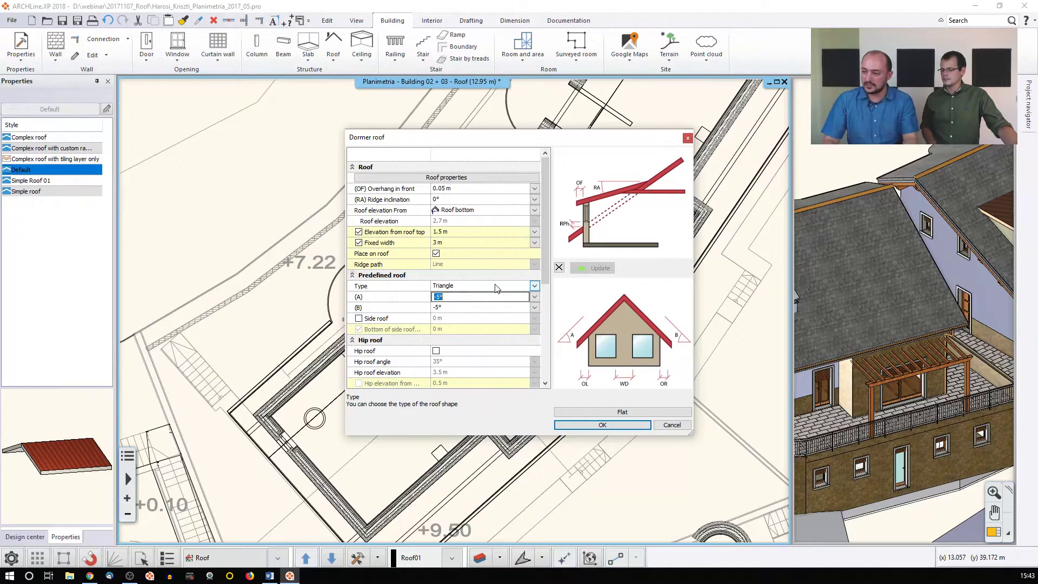
{"action": "type", "text": "34"}
{"action": "left_click", "coordinate": [452, 307]}
{"action": "left_click", "coordinate": [450, 298]}
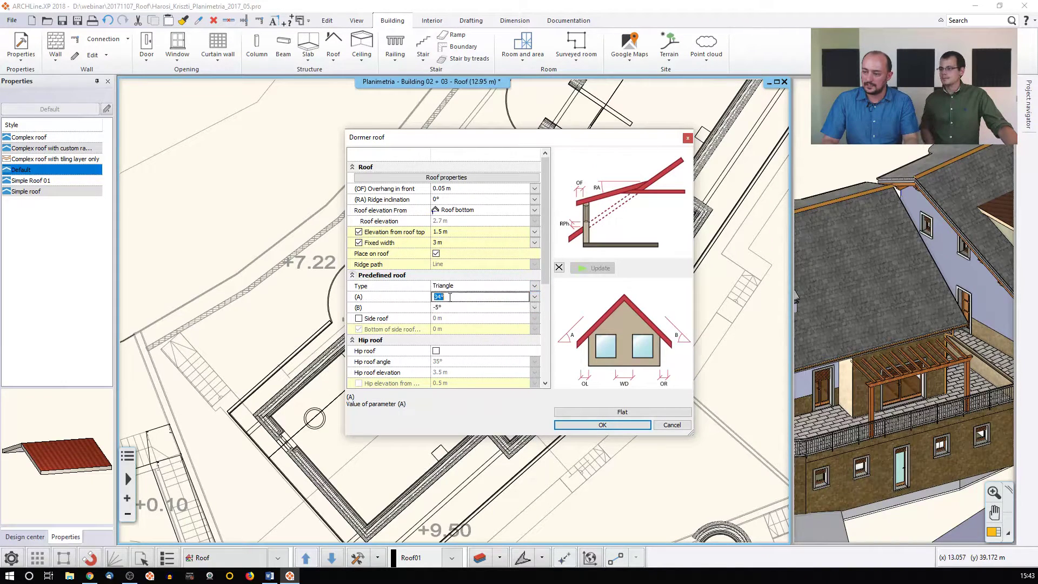
{"action": "type", "text": "30"}
{"action": "left_click", "coordinate": [459, 307]}
{"action": "left_click", "coordinate": [456, 299]}
{"action": "left_click", "coordinate": [562, 425]}
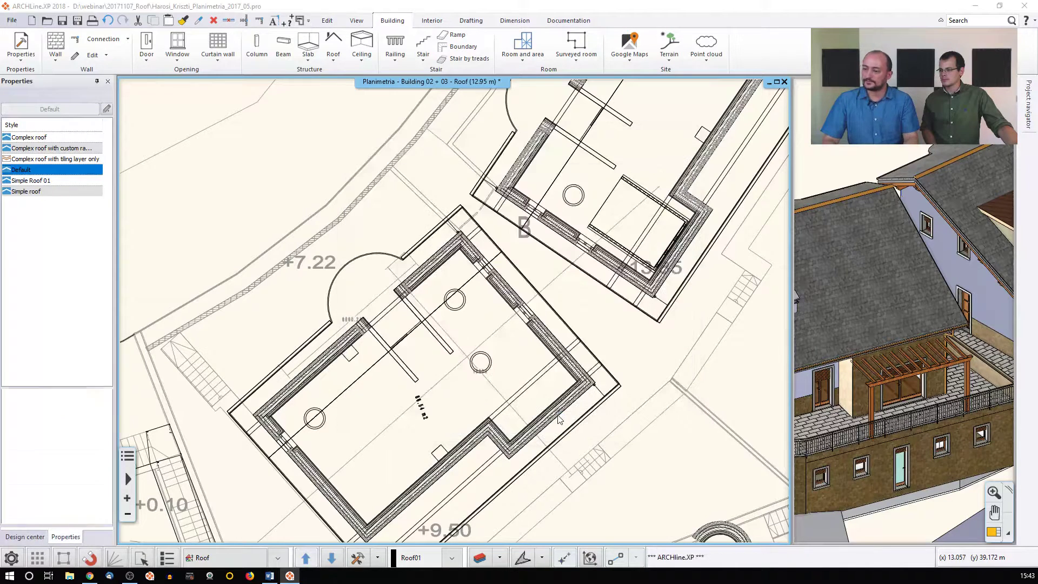
Accept the roof cut and place the dormer at the midpoint of the lower building's roof
{"action": "left_click", "coordinate": [562, 380]}
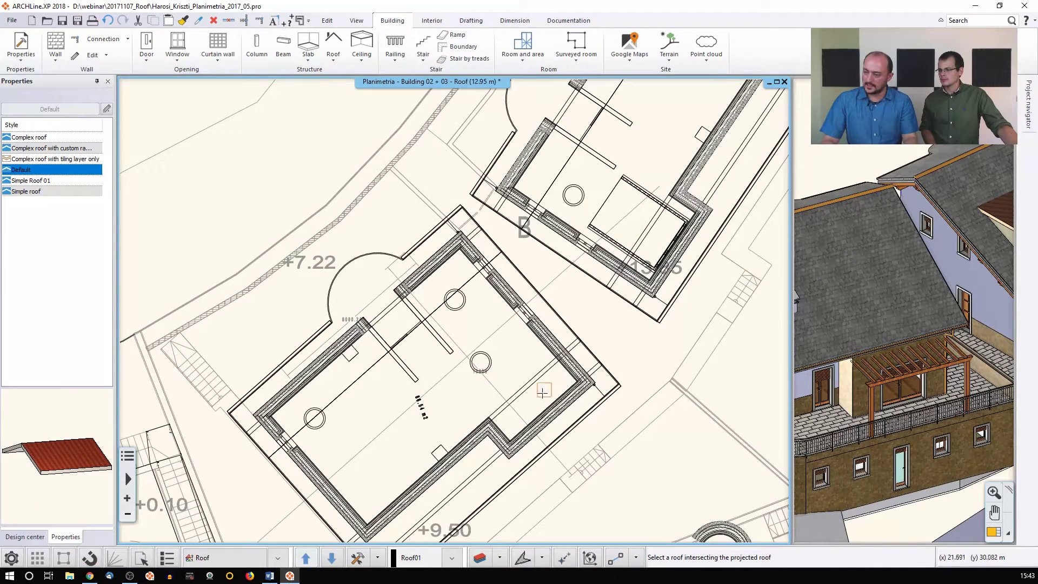
{"action": "left_click", "coordinate": [562, 428]}
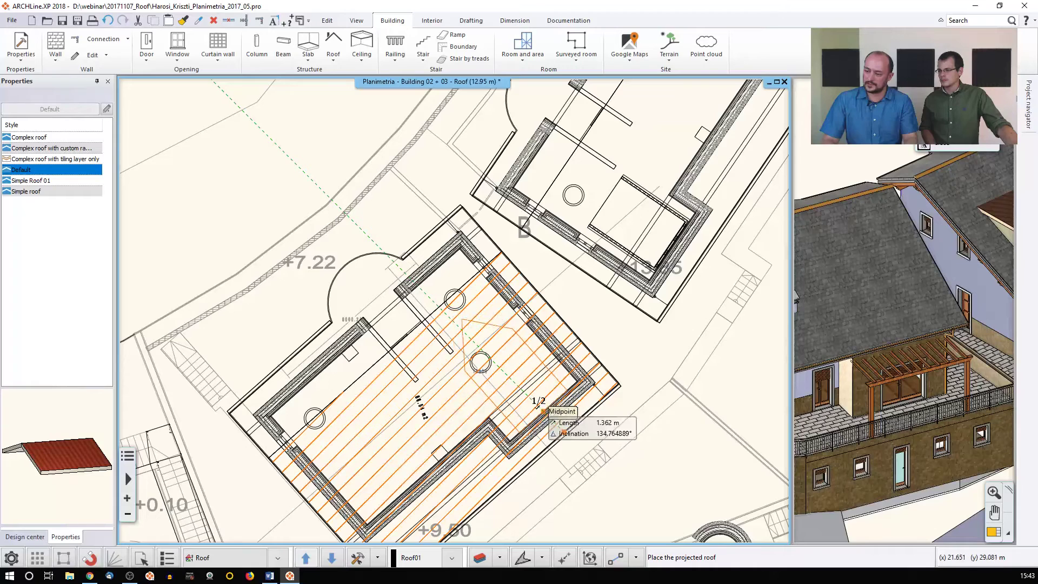
{"action": "left_click", "coordinate": [543, 412]}
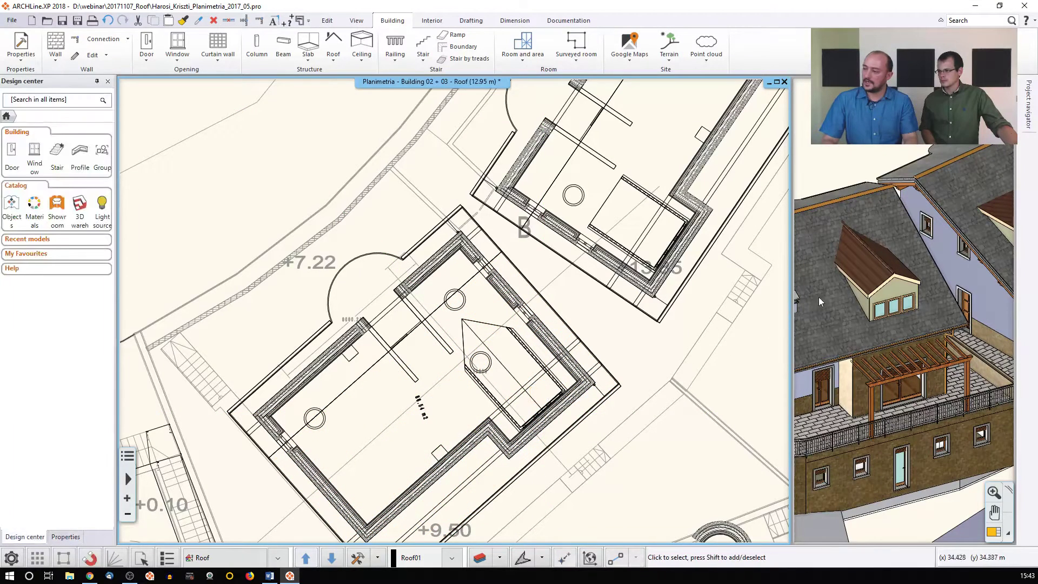
{"action": "left_click", "coordinate": [858, 276]}
{"action": "middle_click_drag", "start_coordinate": [942, 240], "coordinate": [869, 269]}
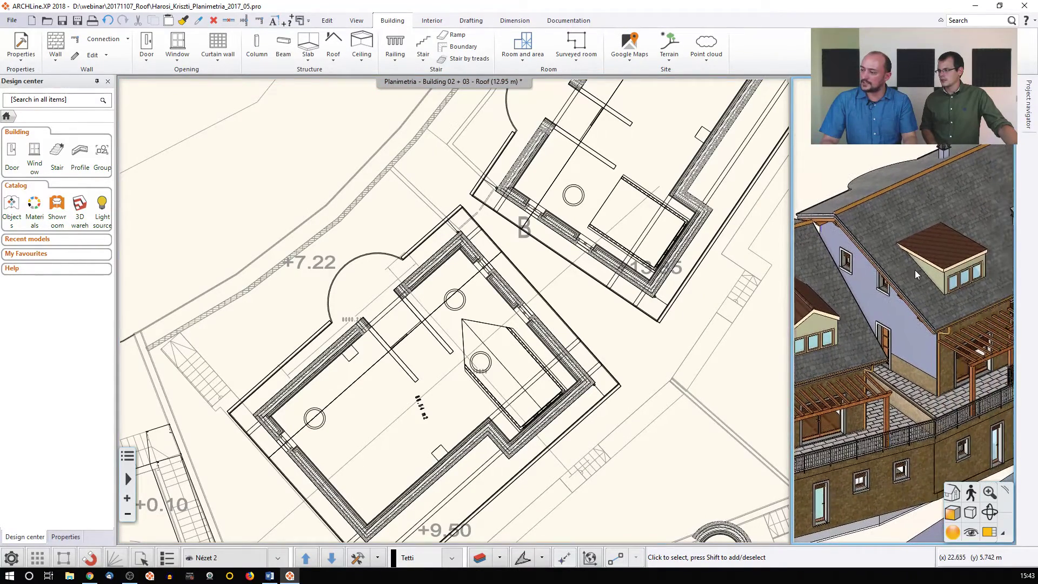
Show the upper building's roof alone in 3D to check the dormer opening
{"action": "left_click", "coordinate": [750, 219]}
{"action": "left_click", "coordinate": [570, 190]}
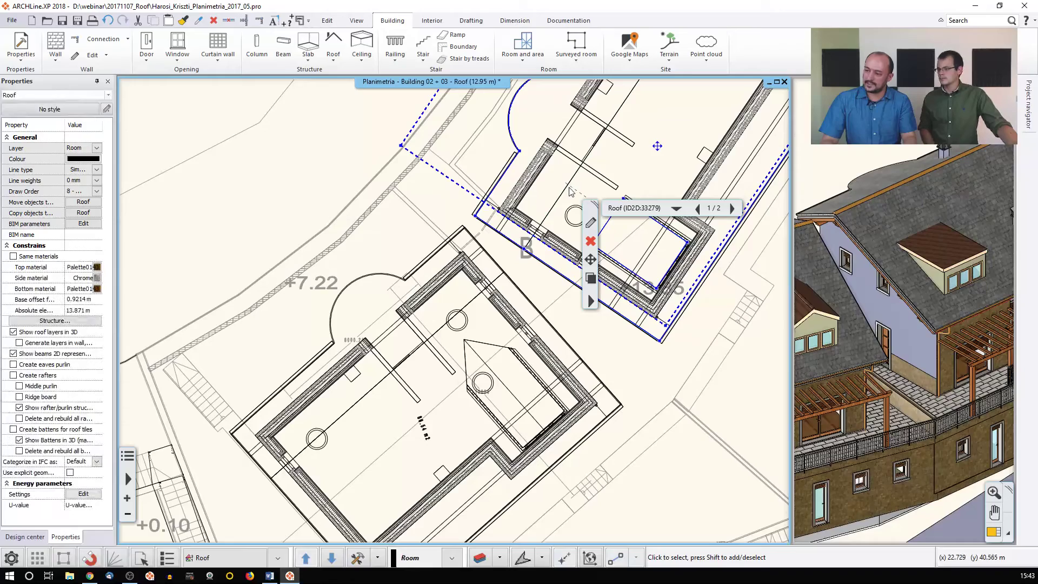
{"action": "scroll", "coordinate": [454, 310], "scroll_direction": "down", "scroll_amount": 2}
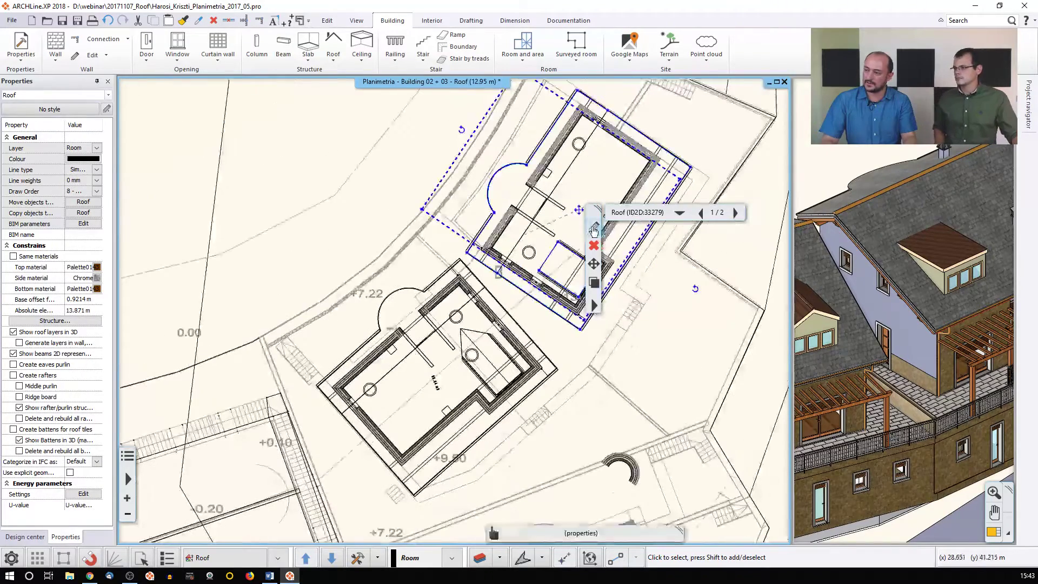
{"action": "left_click", "coordinate": [377, 557]}
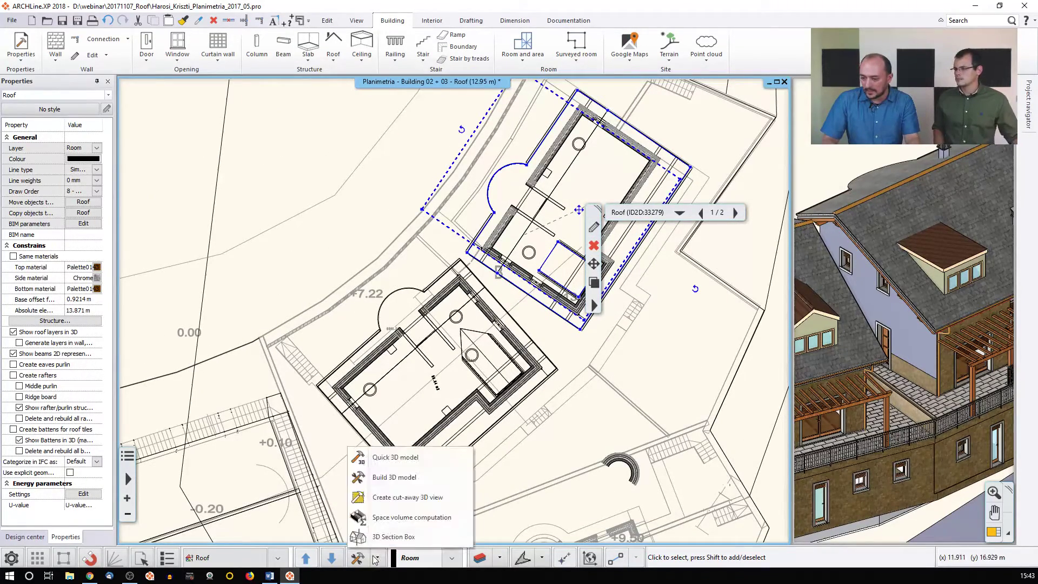
{"action": "left_click", "coordinate": [385, 495]}
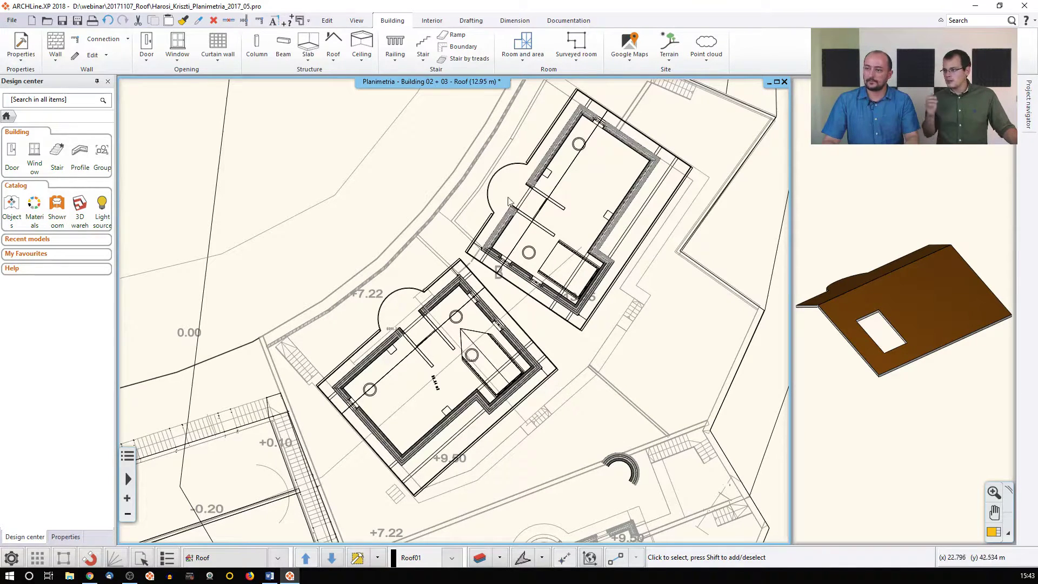
Rebuild the whole building's 3D model
{"action": "left_click", "coordinate": [377, 557]}
{"action": "left_click", "coordinate": [384, 474]}
{"action": "left_click", "coordinate": [561, 424]}
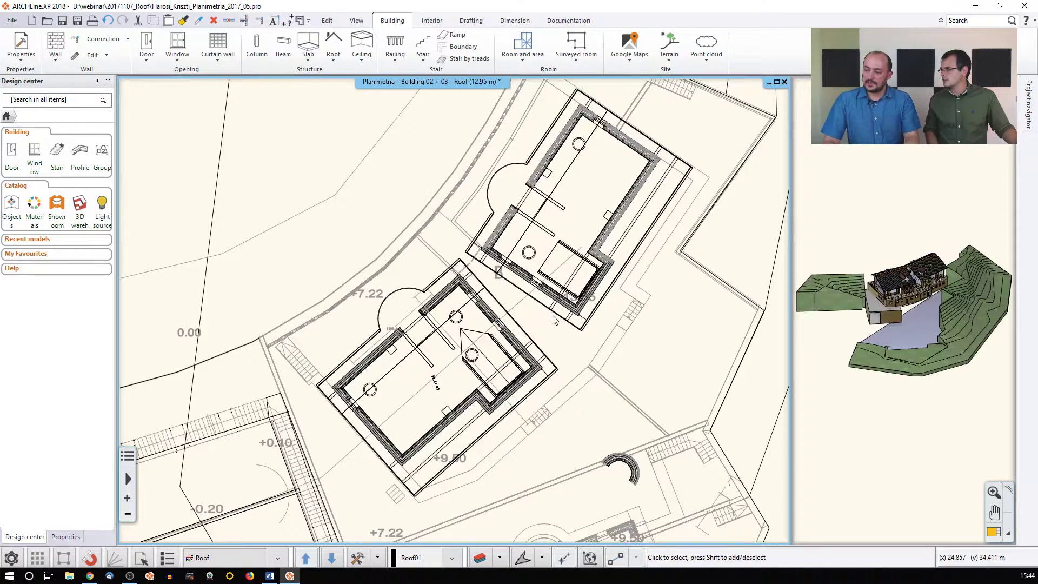
Bring the 3D view of the roofs into the main window and start a new Roof window
{"action": "left_click", "coordinate": [900, 447]}
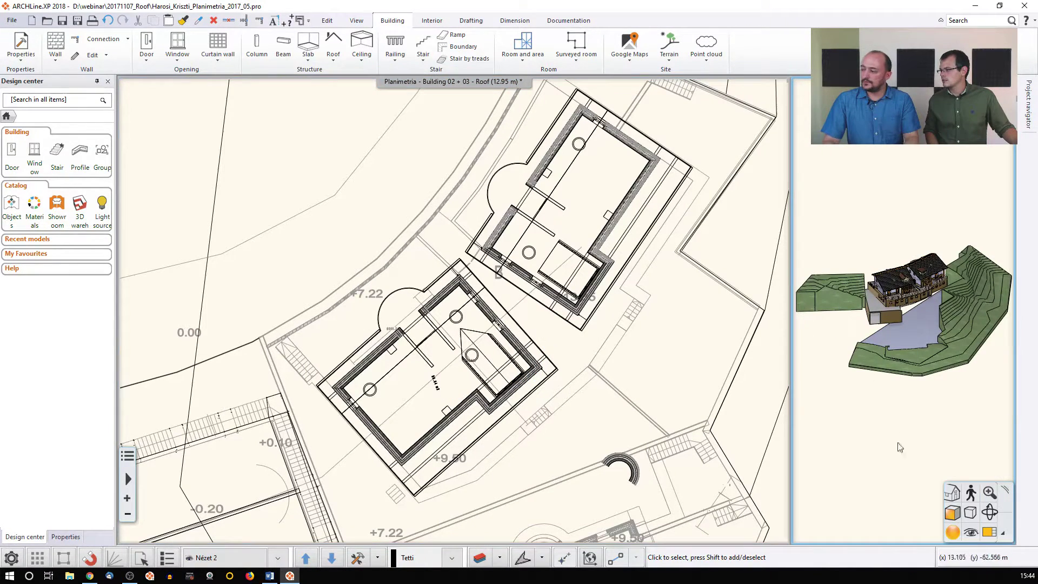
{"action": "left_click", "coordinate": [988, 532]}
{"action": "middle_click_drag", "start_coordinate": [529, 216], "coordinate": [522, 316]}
{"action": "scroll", "coordinate": [498, 316], "scroll_direction": "up", "scroll_amount": 4}
{"action": "scroll", "coordinate": [498, 315], "scroll_direction": "up", "scroll_amount": 3}
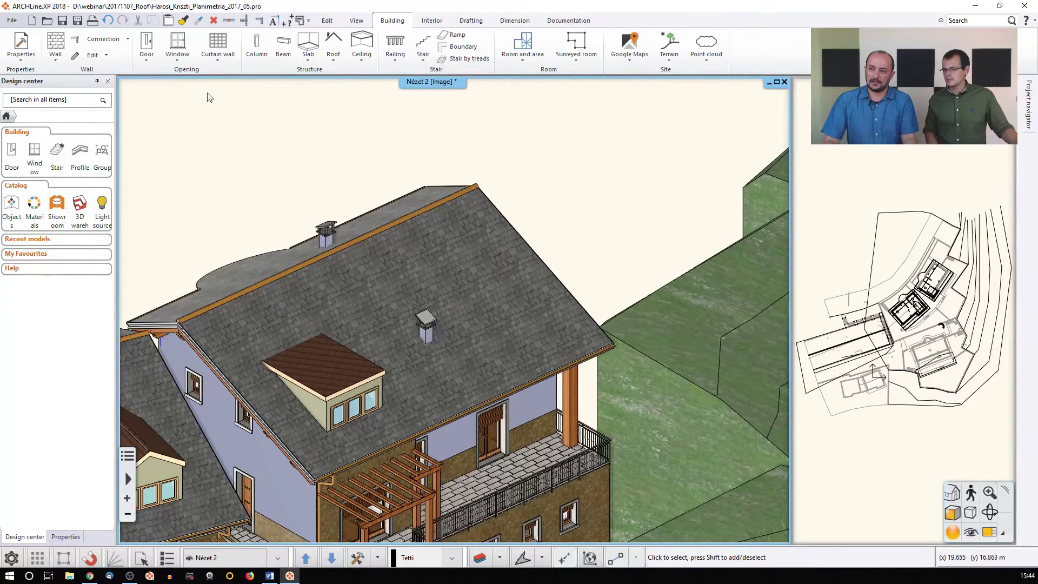
{"action": "left_click", "coordinate": [175, 61]}
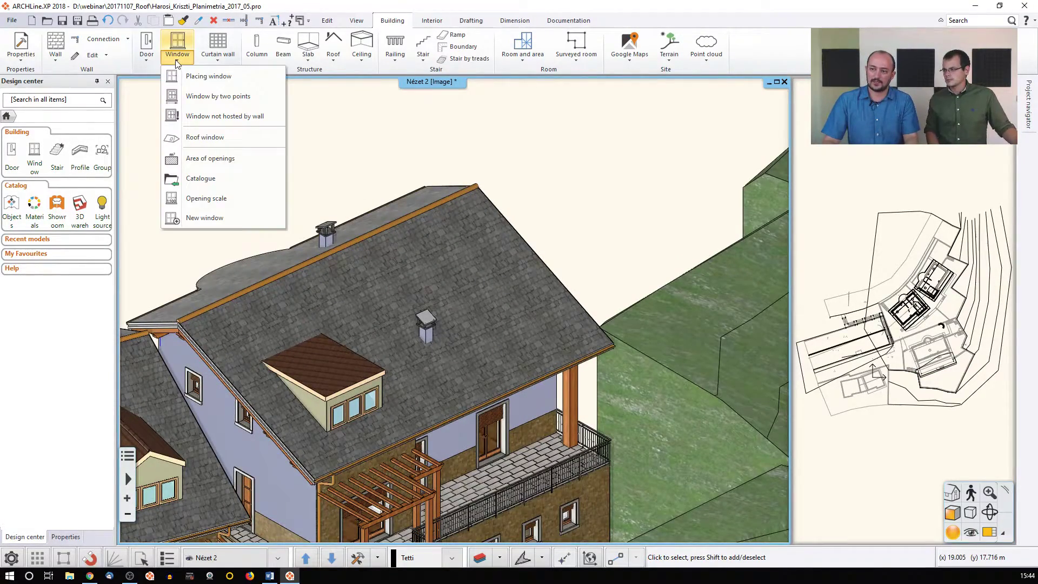
{"action": "left_click", "coordinate": [219, 138]}
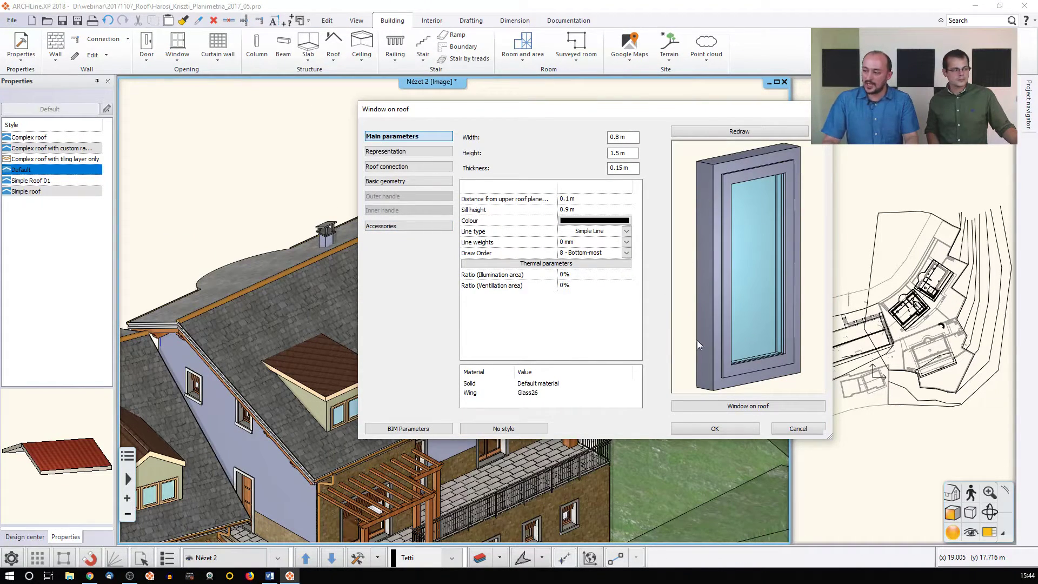
Choose the Window on roof model from the Windows > Roof > Single library
{"action": "left_click", "coordinate": [753, 410]}
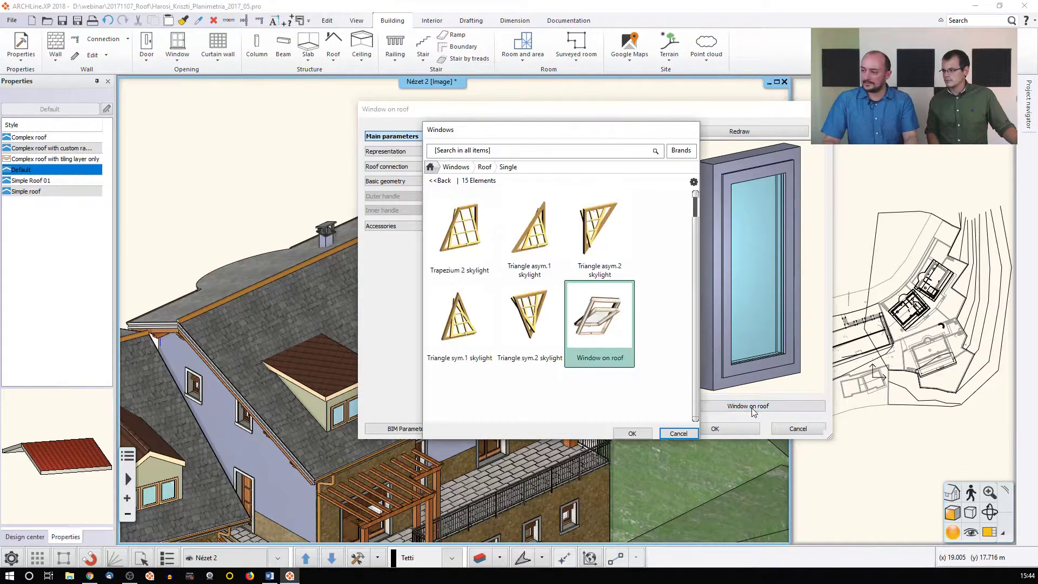
{"action": "left_click", "coordinate": [456, 167]}
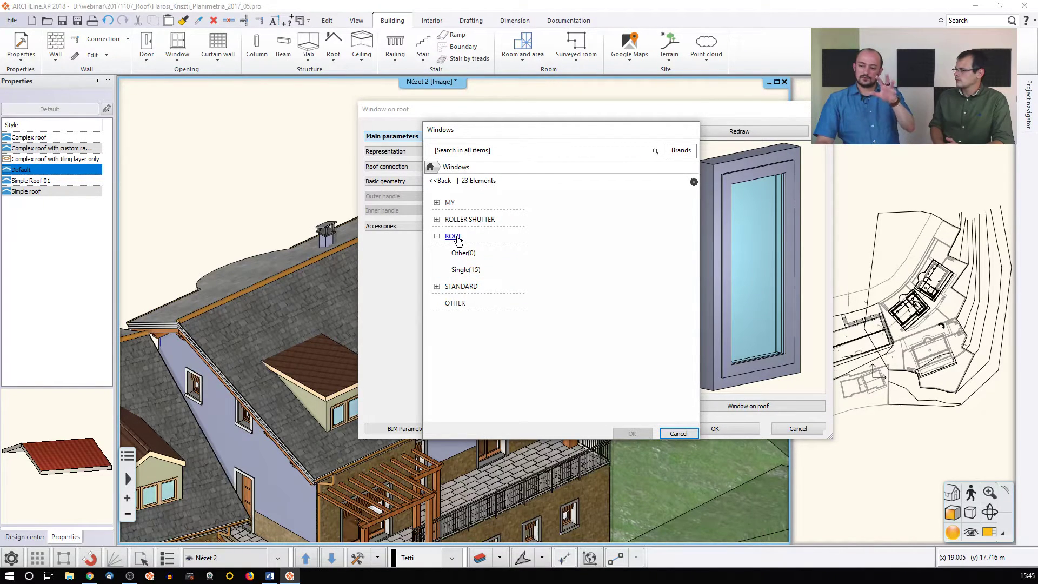
{"action": "left_click", "coordinate": [465, 269]}
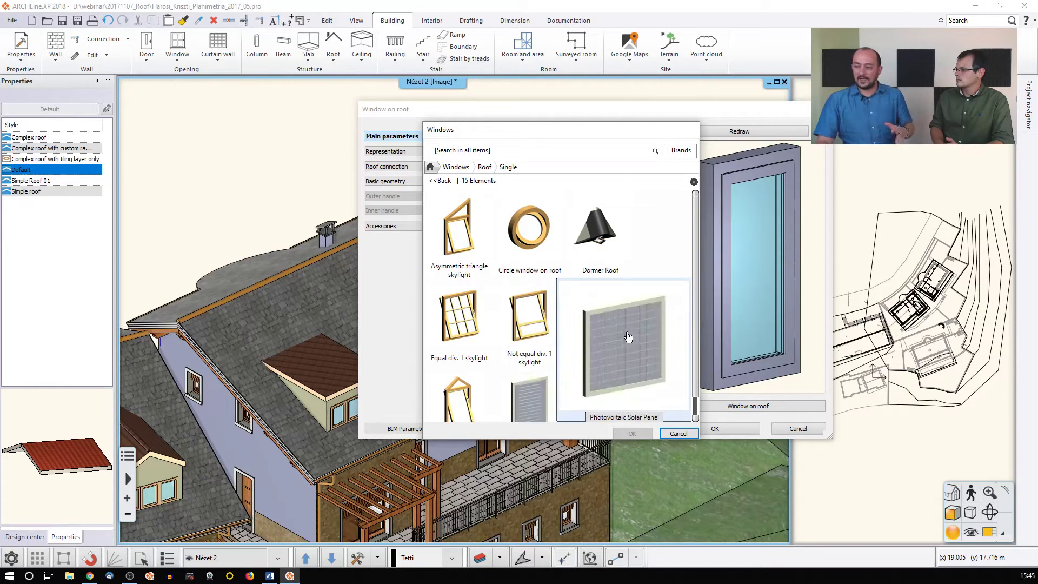
{"action": "scroll", "coordinate": [628, 336], "scroll_direction": "down", "scroll_amount": 5}
{"action": "left_click", "coordinate": [592, 360]}
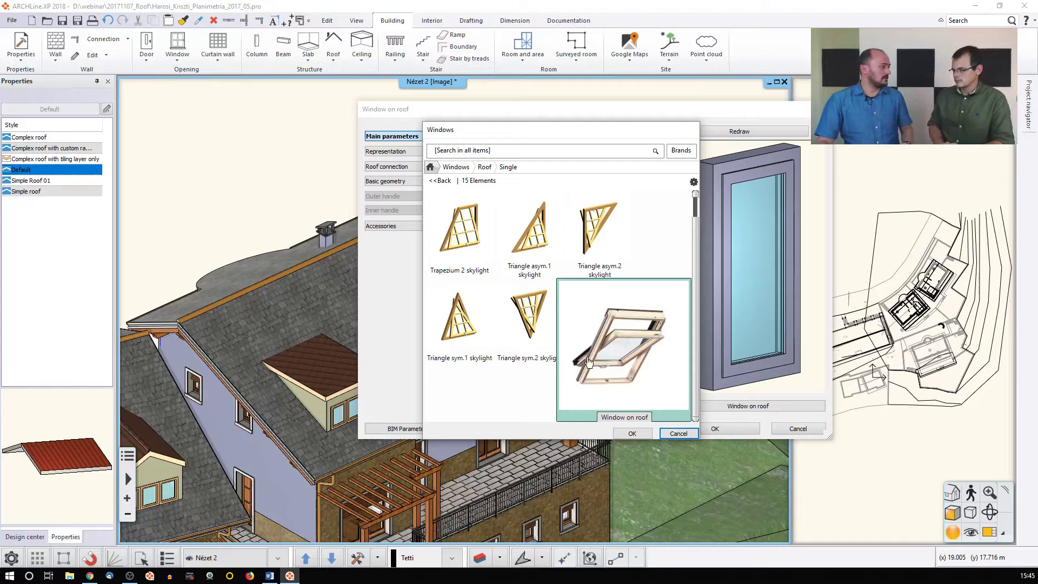
{"action": "left_click", "coordinate": [635, 433]}
{"action": "left_click", "coordinate": [624, 153]}
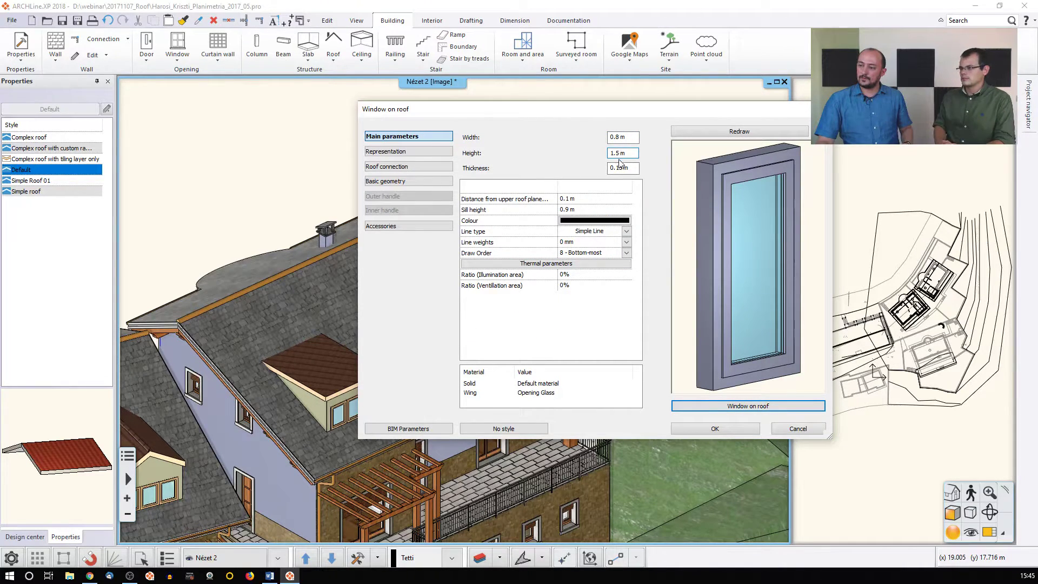
Confirm the Window on roof settings to begin placing the window
{"action": "left_click", "coordinate": [581, 211]}
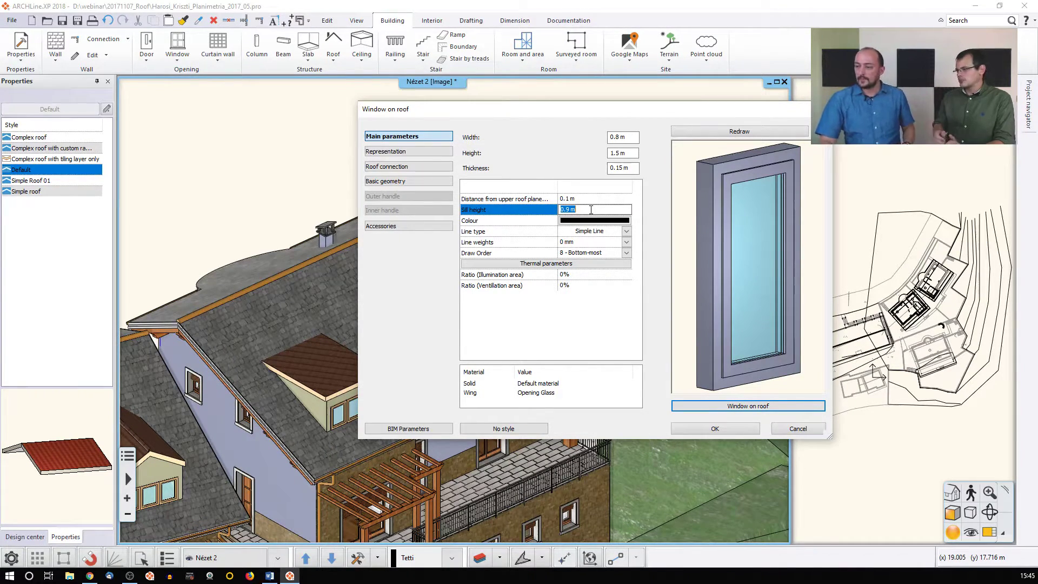
{"action": "left_click", "coordinate": [711, 428]}
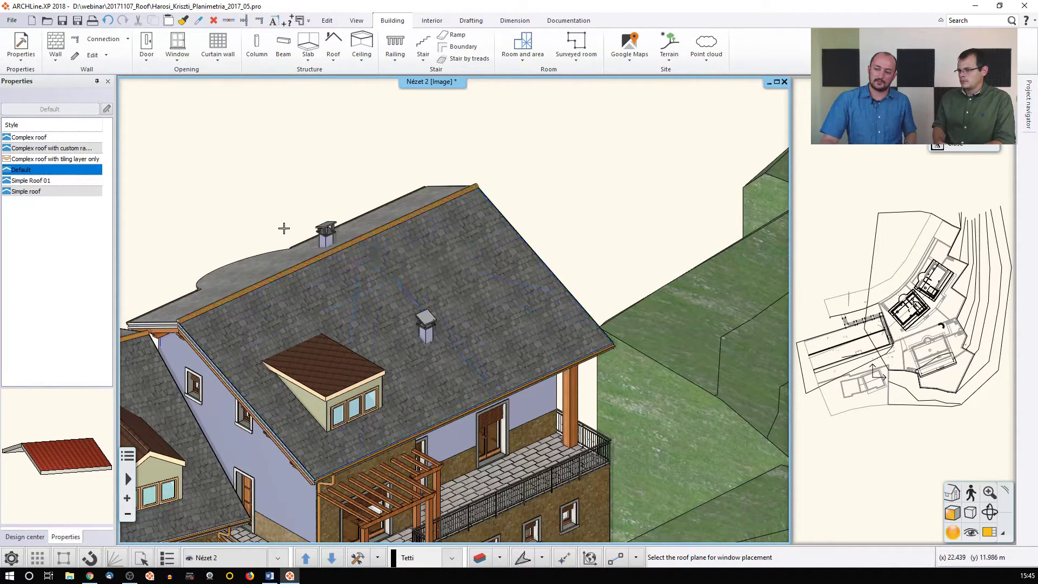
Place two skylights on the main roof slope with a 1.8 m sill height
{"action": "left_click", "coordinate": [471, 333]}
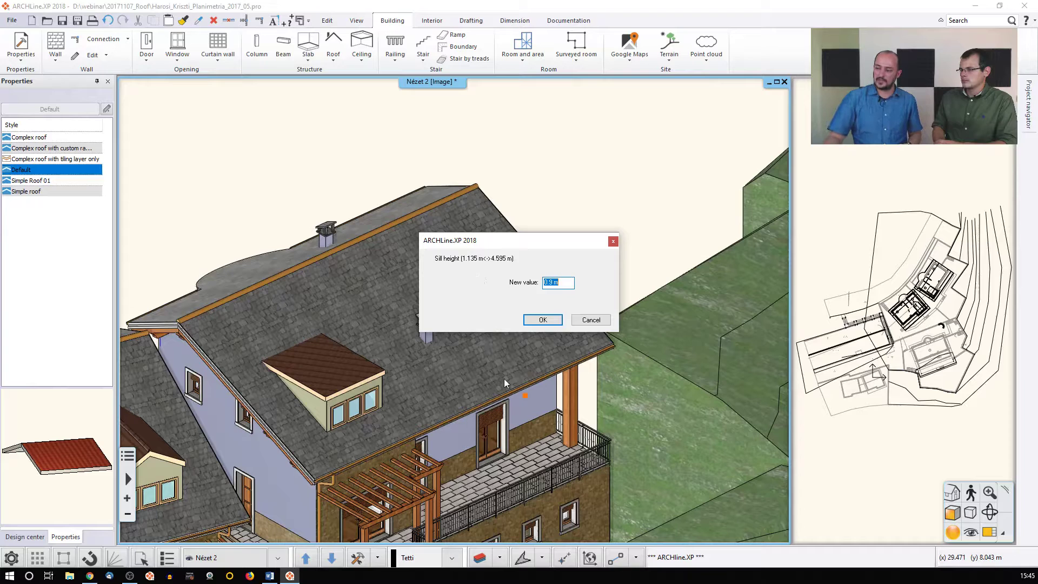
{"action": "type", "text": "1,8"}
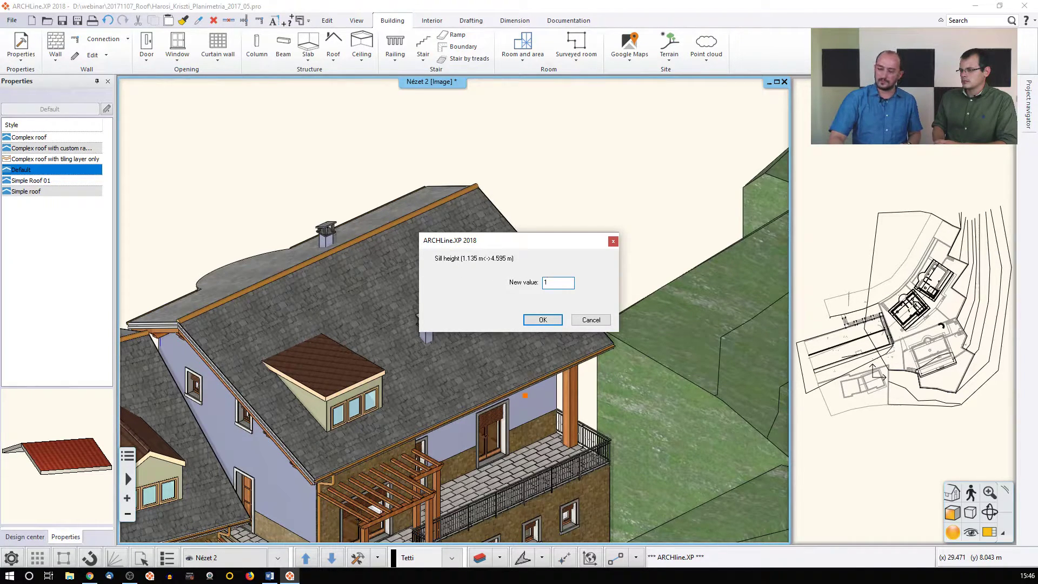
{"action": "left_click", "coordinate": [542, 319]}
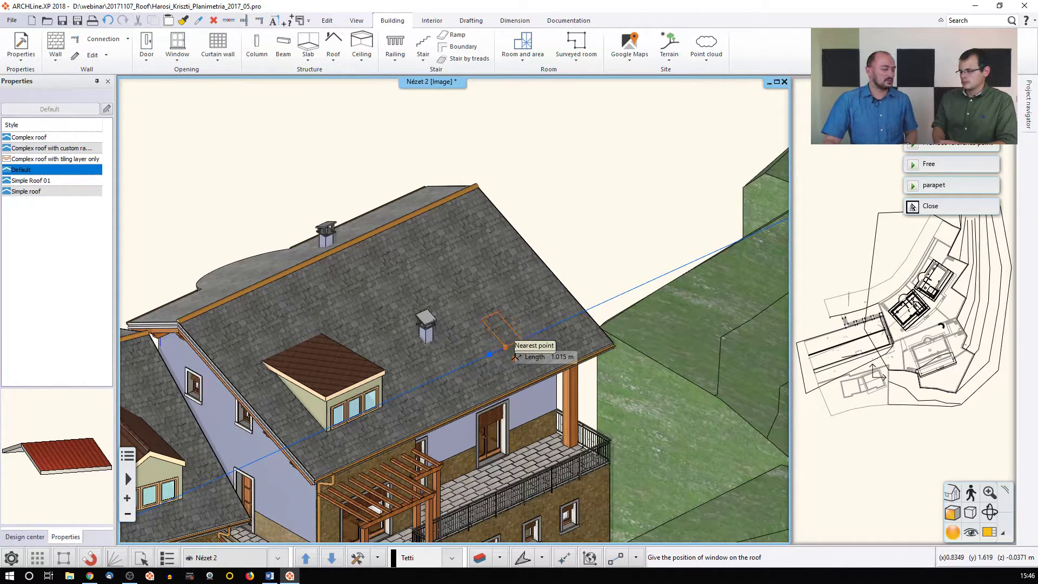
{"action": "left_click", "coordinate": [510, 351]}
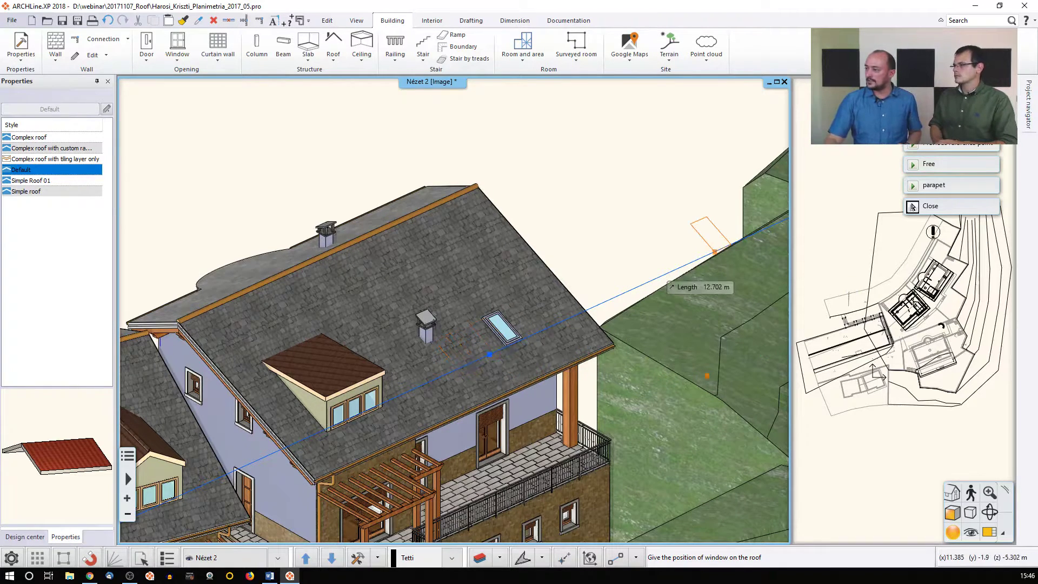
{"action": "left_click", "coordinate": [928, 169]}
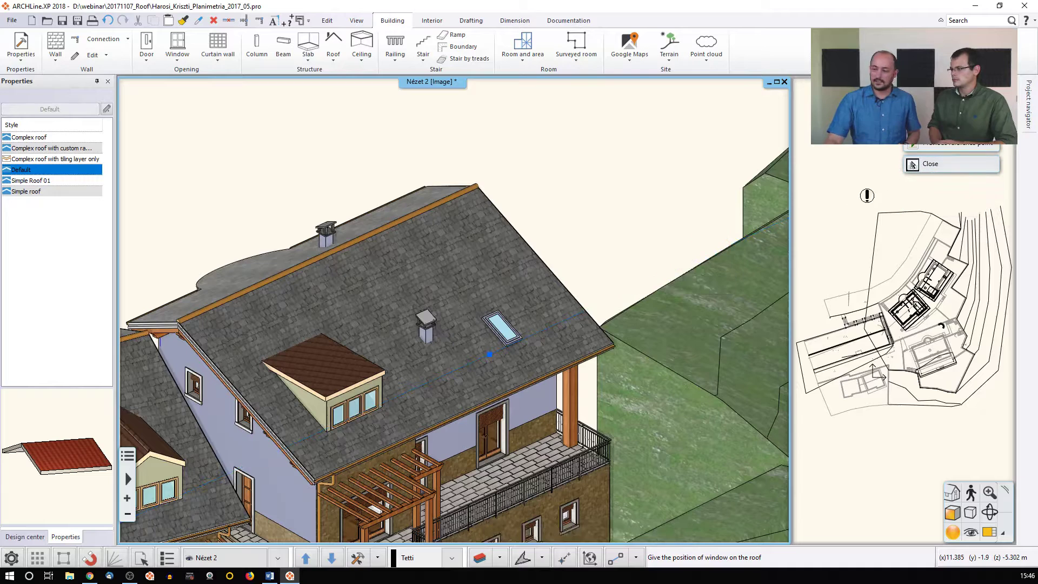
{"action": "left_click", "coordinate": [463, 270]}
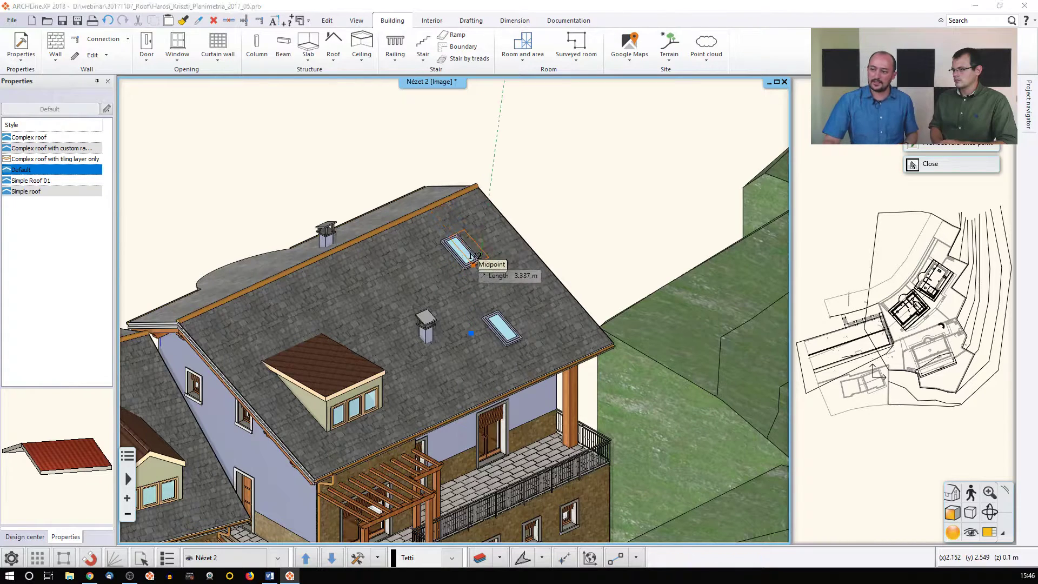
{"action": "left_click", "coordinate": [474, 264]}
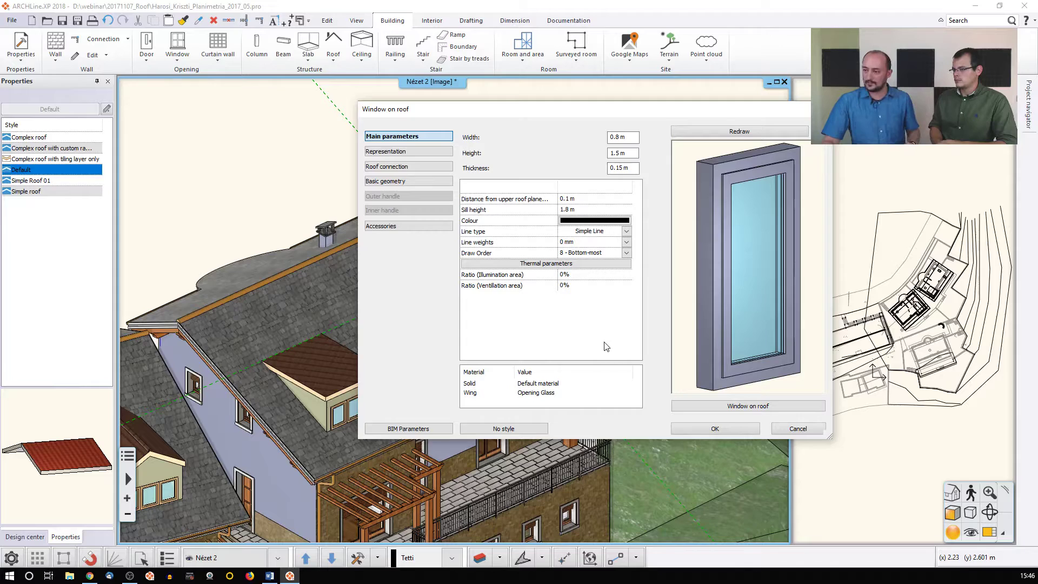
Set the roof connection to a Horizontal top hole and a Vertical bottom hole
{"action": "left_click", "coordinate": [417, 166]}
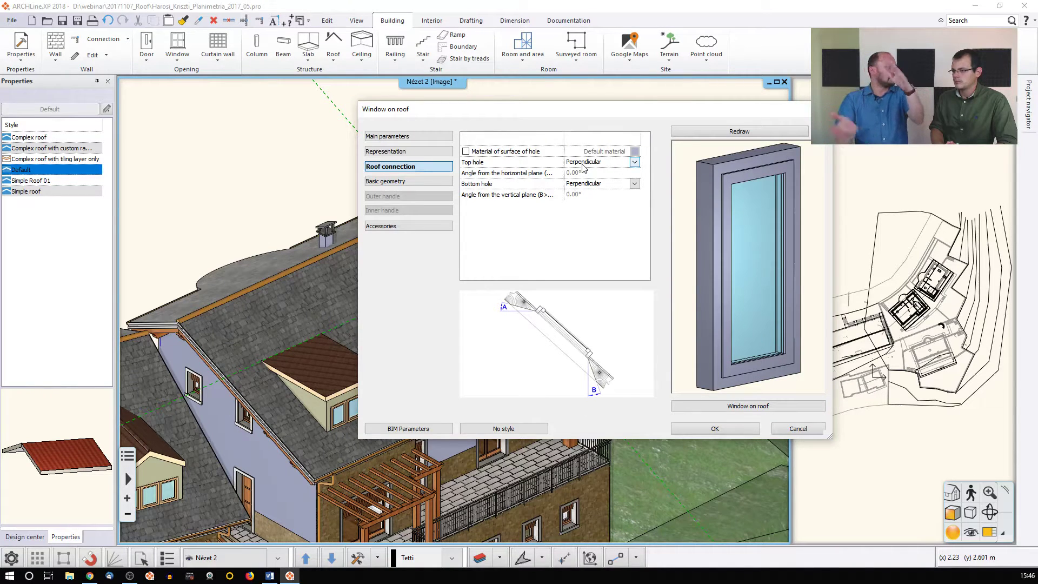
{"action": "left_click", "coordinate": [635, 162]}
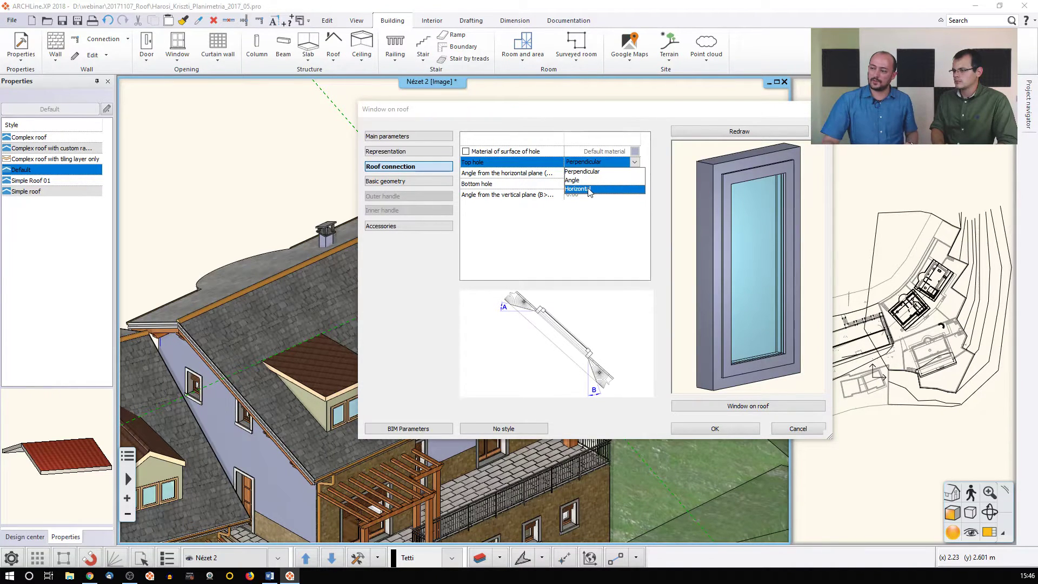
{"action": "left_click", "coordinate": [589, 188]}
{"action": "left_click", "coordinate": [635, 184]}
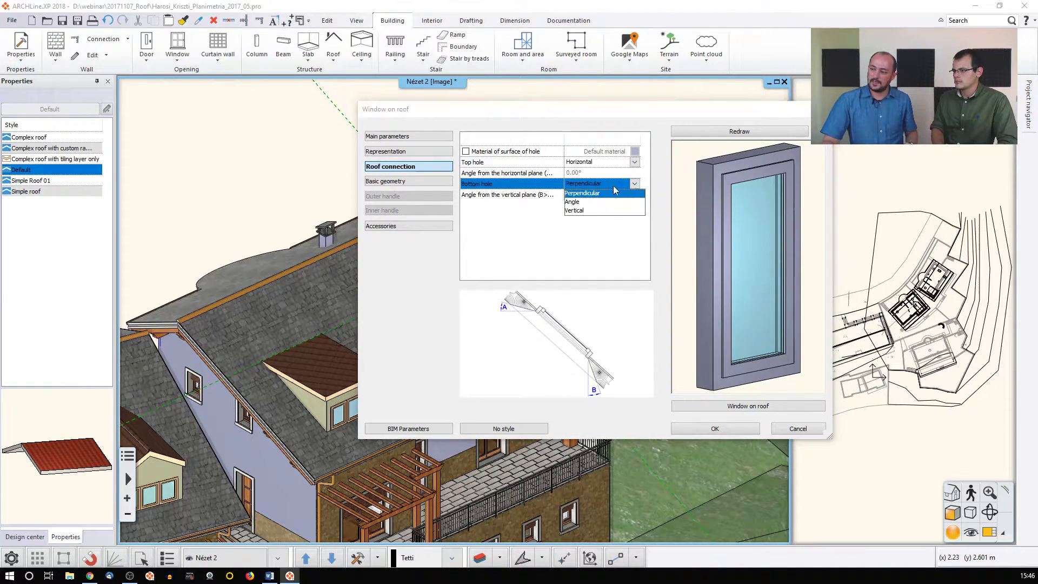
{"action": "left_click", "coordinate": [595, 211]}
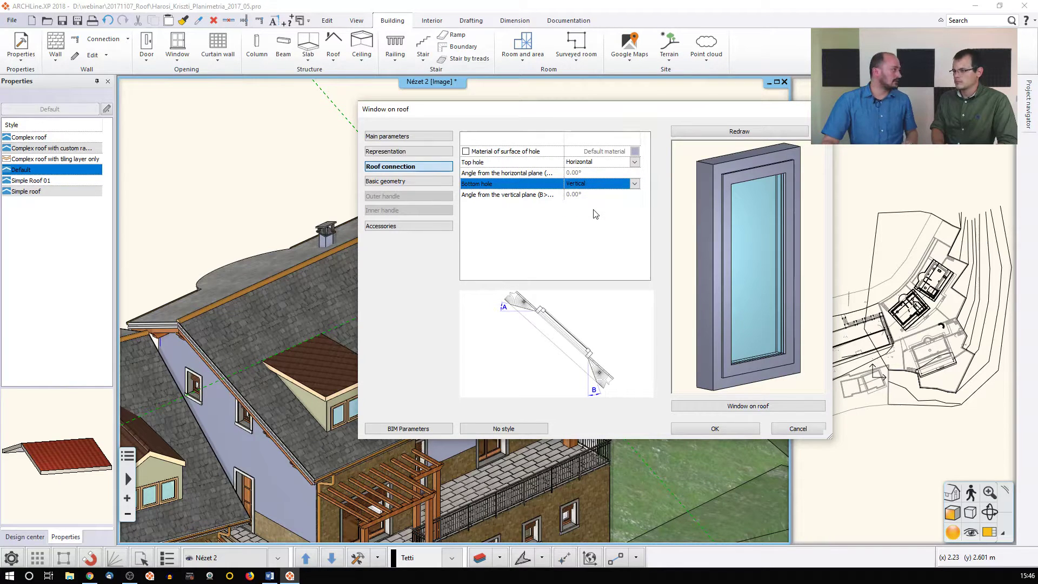
{"action": "left_click", "coordinate": [724, 428]}
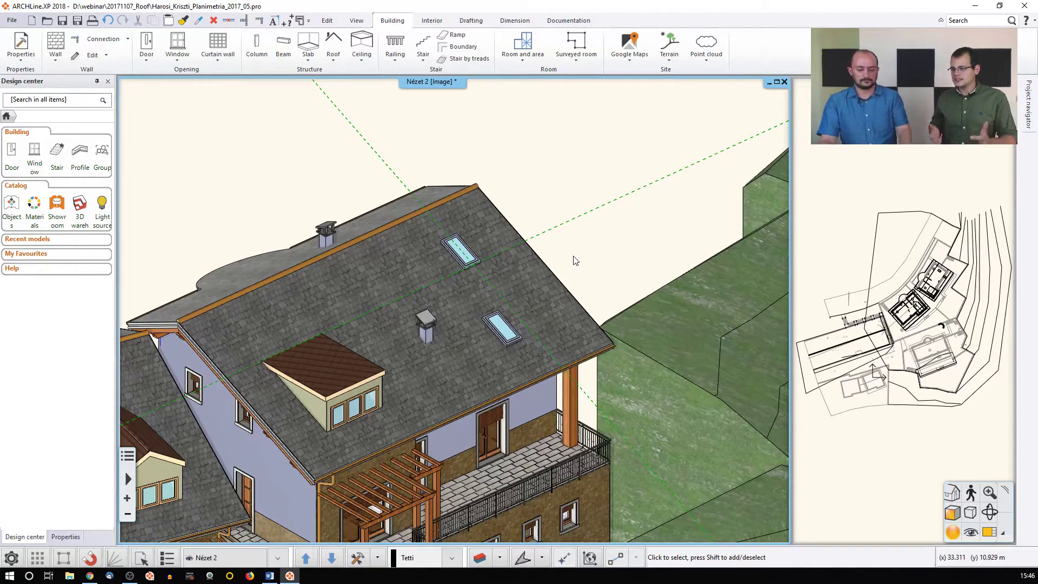
Swap the 2D site plan into the main window, keeping the 3D model small beside it
{"action": "scroll", "coordinate": [575, 260], "scroll_direction": "down", "scroll_amount": 5}
{"action": "left_click", "coordinate": [862, 419]}
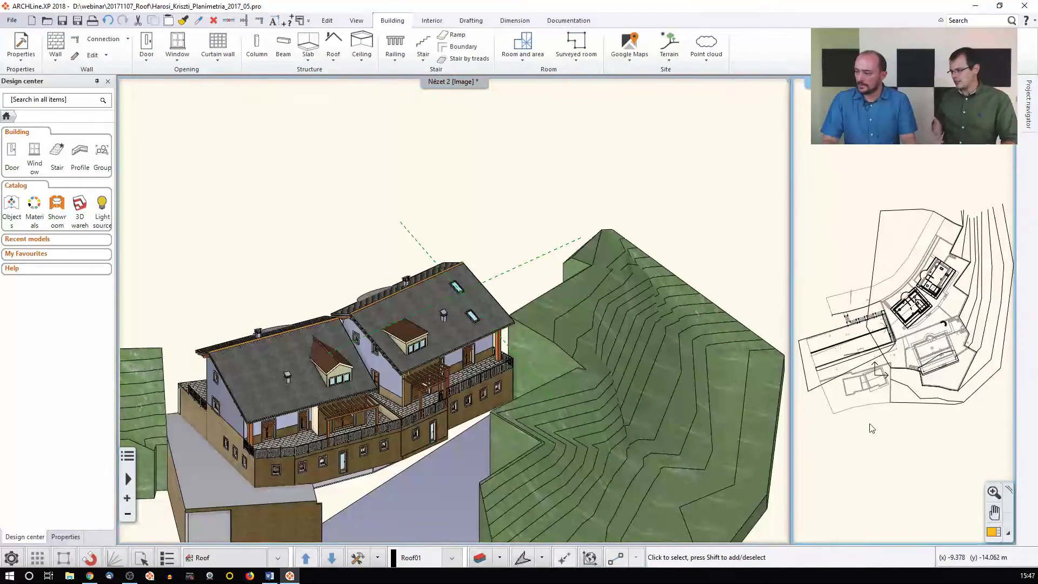
{"action": "left_click", "coordinate": [994, 533]}
{"action": "scroll", "coordinate": [460, 416], "scroll_direction": "up", "scroll_amount": 2}
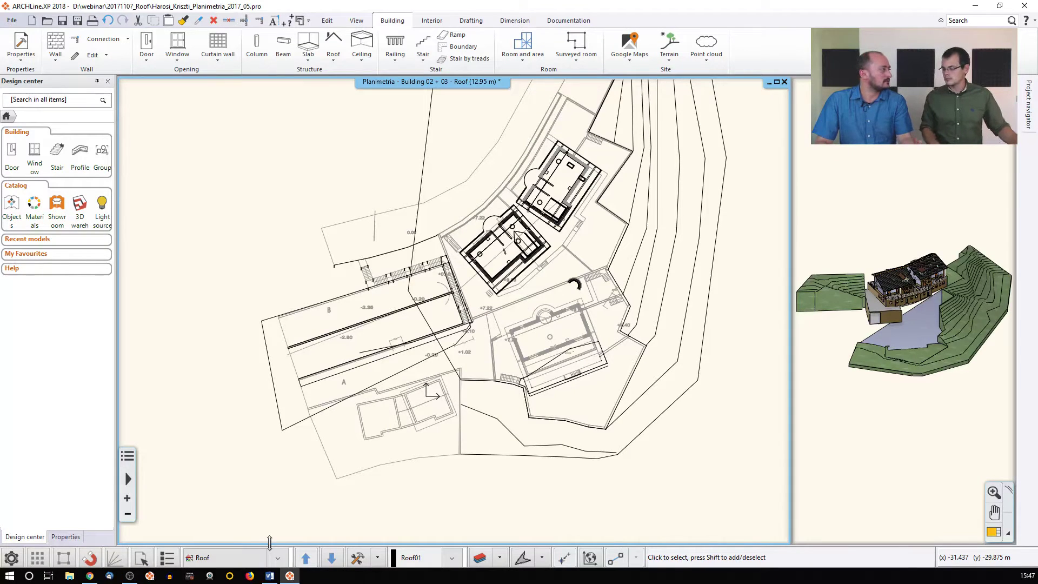
{"action": "middle_click_drag", "start_coordinate": [254, 514], "coordinate": [271, 493]}
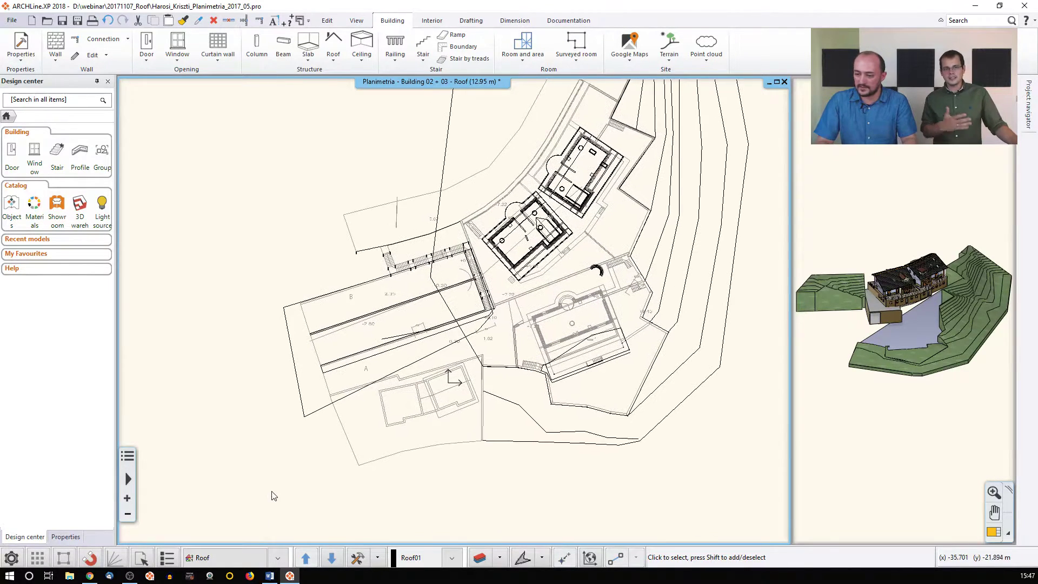
{"action": "left_click", "coordinate": [277, 560]}
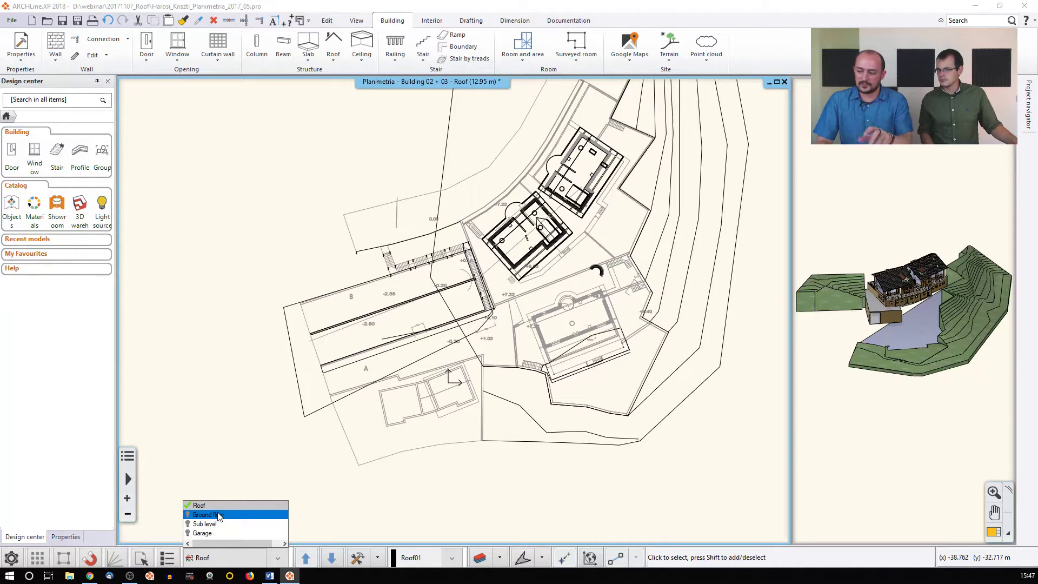
{"action": "left_click", "coordinate": [308, 476]}
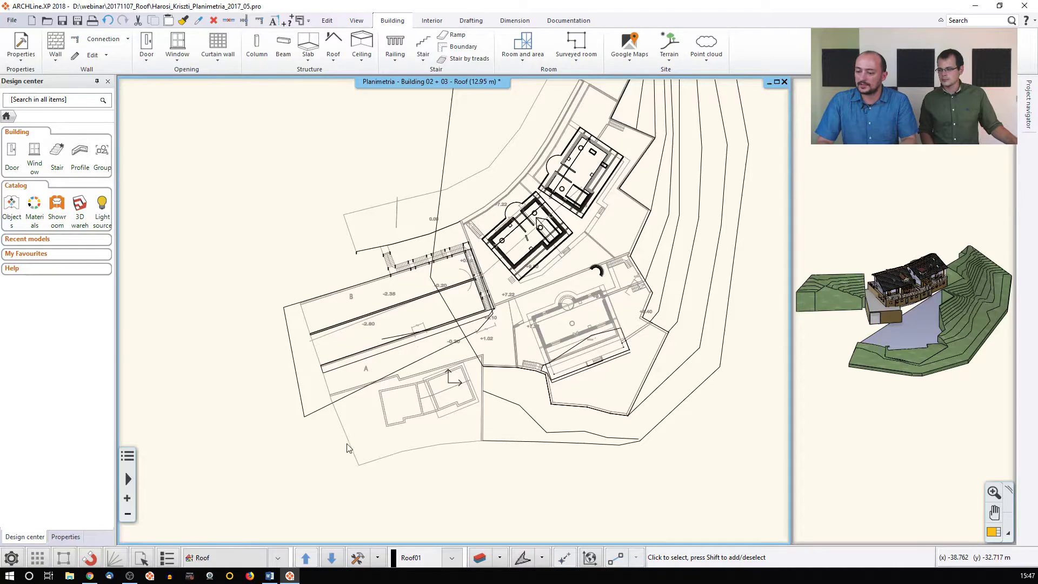
Switch the level settings to the Surrounding building and zoom the plan onto the small house
{"action": "left_click", "coordinate": [225, 548]}
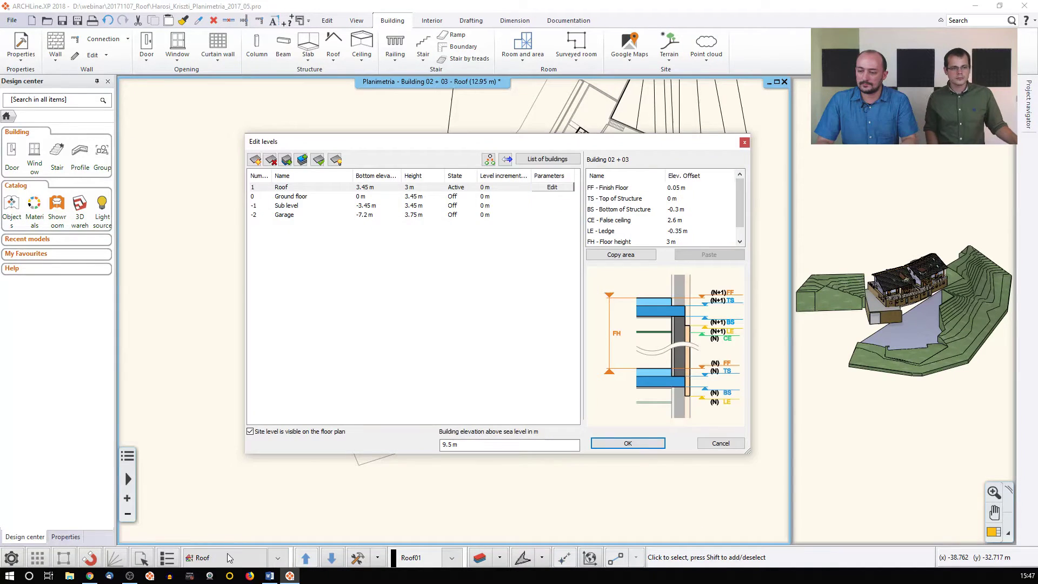
{"action": "left_click", "coordinate": [536, 161]}
{"action": "left_click", "coordinate": [424, 221]}
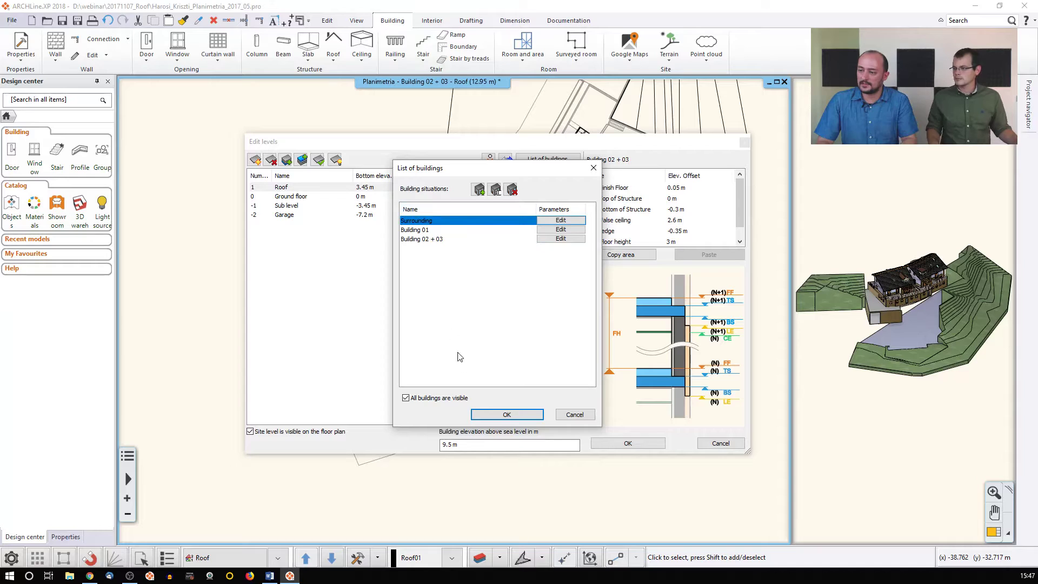
{"action": "left_click", "coordinate": [488, 417]}
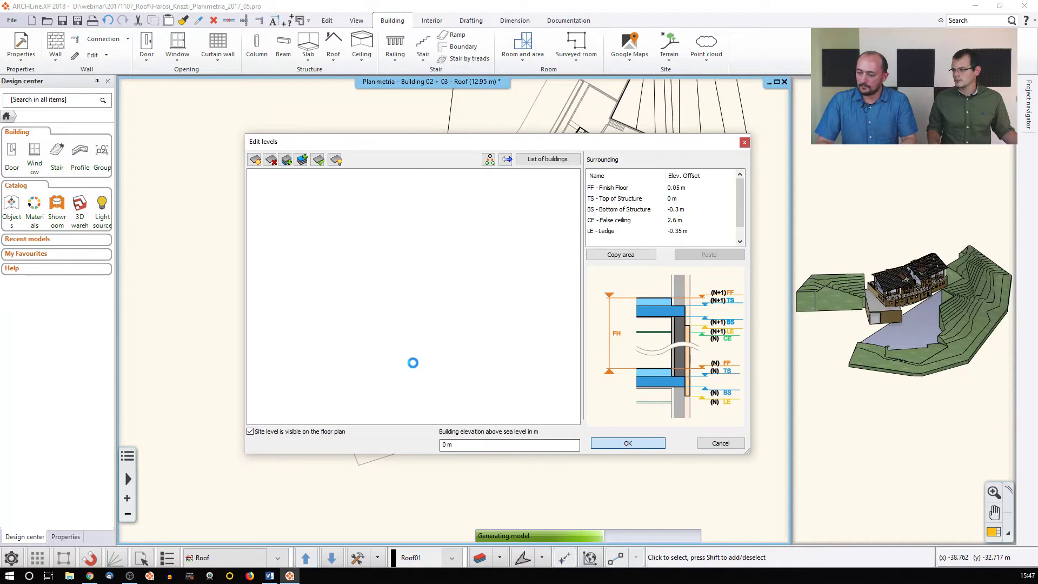
{"action": "scroll", "coordinate": [430, 384], "scroll_direction": "up", "scroll_amount": 4}
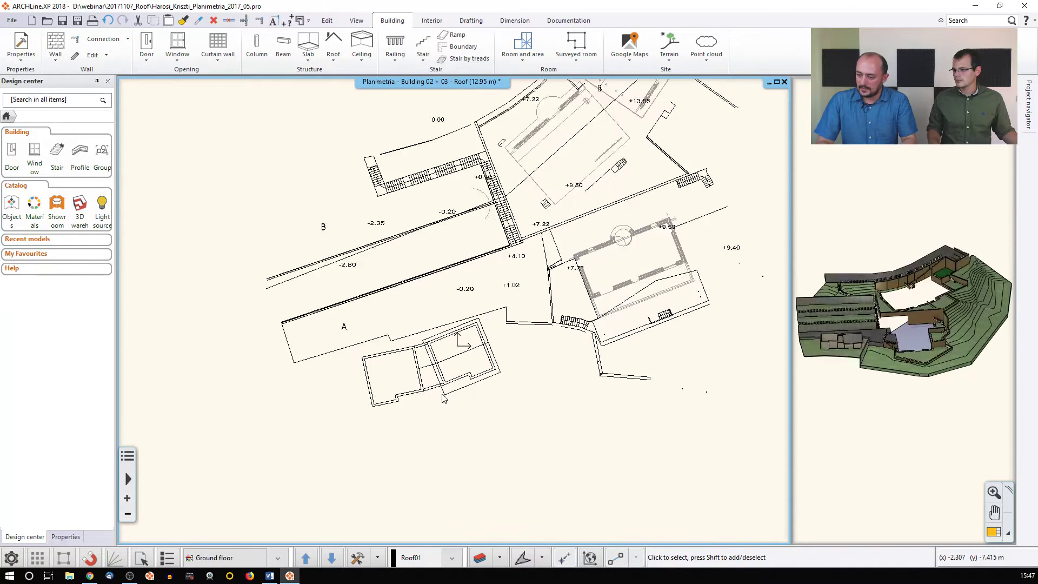
{"action": "scroll", "coordinate": [442, 385], "scroll_direction": "up", "scroll_amount": 2}
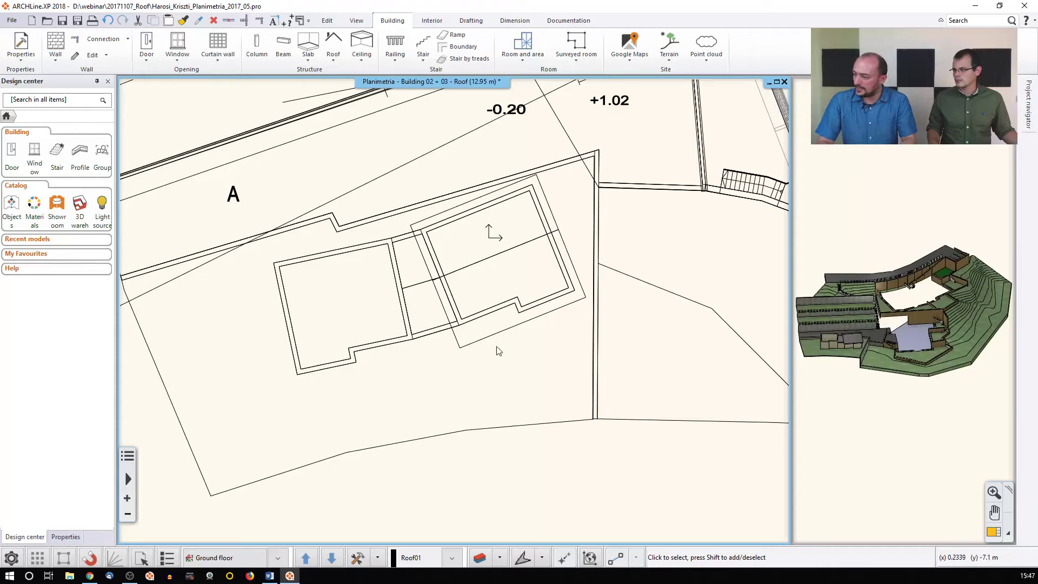
Orbit and zoom the 3D view onto the house's tiled roof
{"action": "left_click", "coordinate": [860, 343]}
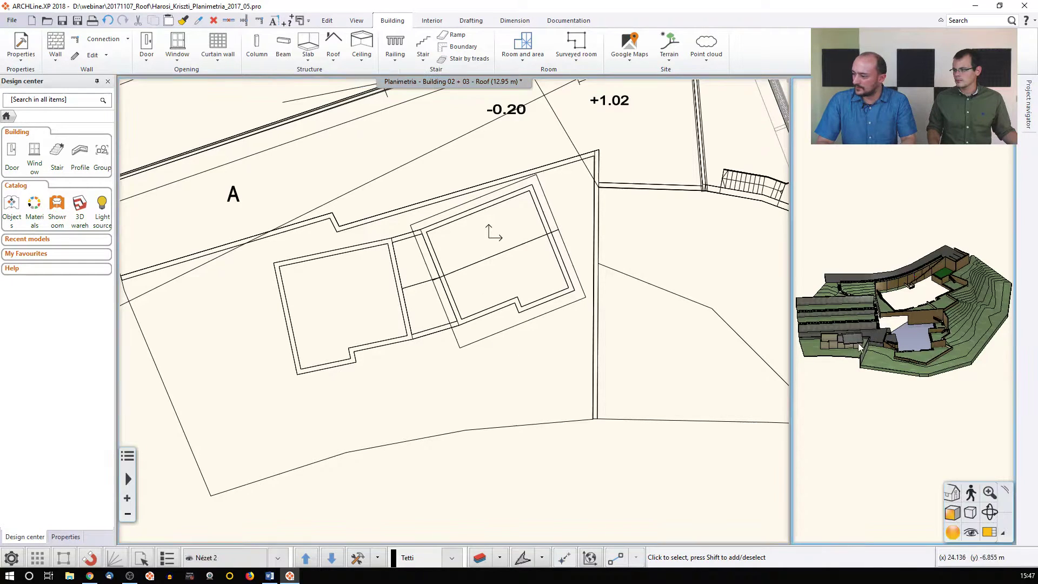
{"action": "scroll", "coordinate": [846, 363], "scroll_direction": "up", "scroll_amount": 3}
{"action": "scroll", "coordinate": [903, 271], "scroll_direction": "up", "scroll_amount": 5}
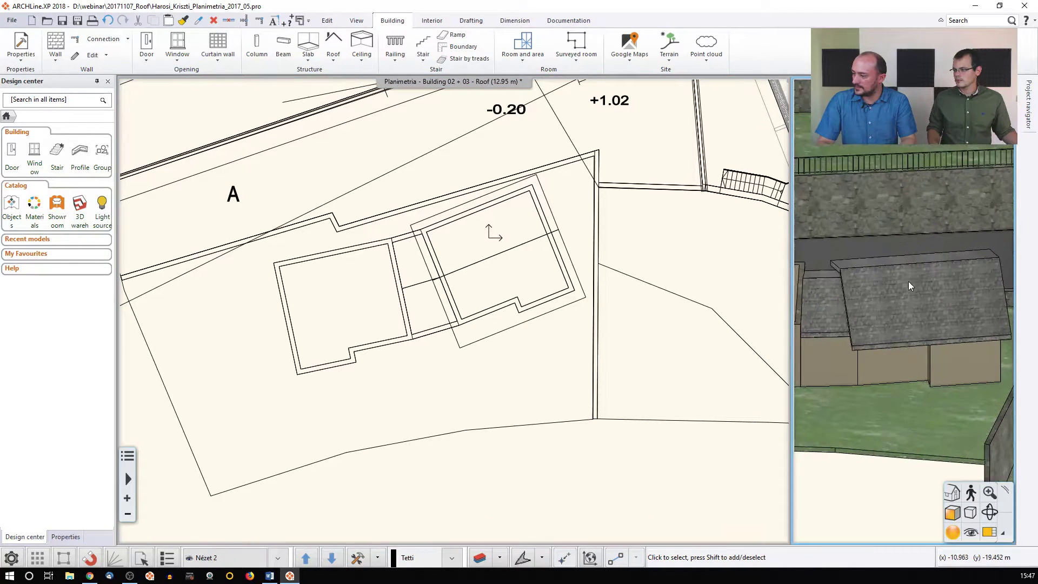
{"action": "middle_click_drag", "start_coordinate": [891, 290], "coordinate": [866, 310]}
{"action": "scroll", "coordinate": [871, 309], "scroll_direction": "up", "scroll_amount": 3}
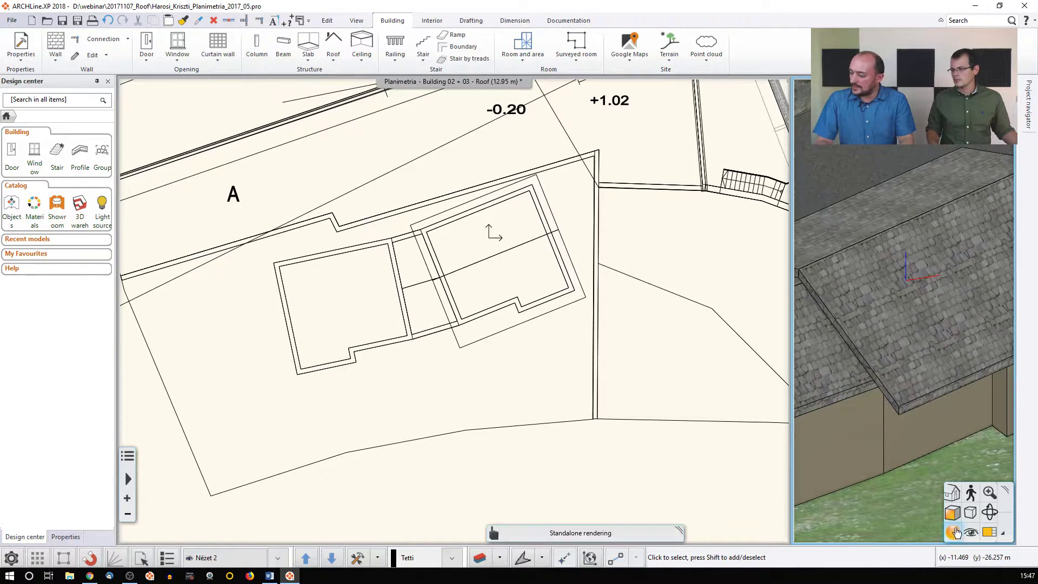
Enlarge the 3D view, close in on the house, and select its tiled gable roof
{"action": "left_click", "coordinate": [984, 534]}
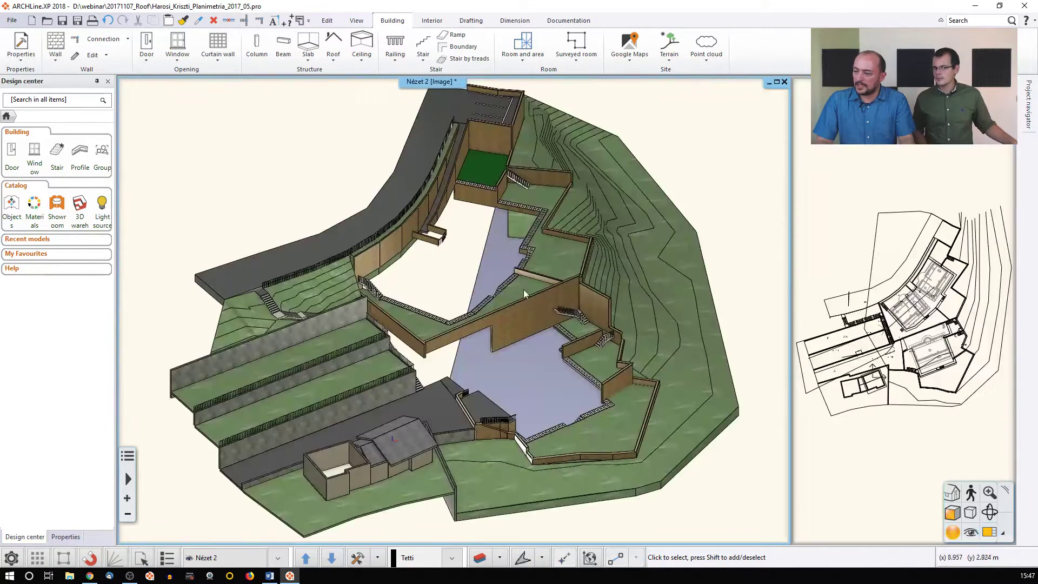
{"action": "middle_click_drag", "start_coordinate": [407, 464], "coordinate": [422, 388]}
{"action": "scroll", "coordinate": [422, 387], "scroll_direction": "up", "scroll_amount": 8}
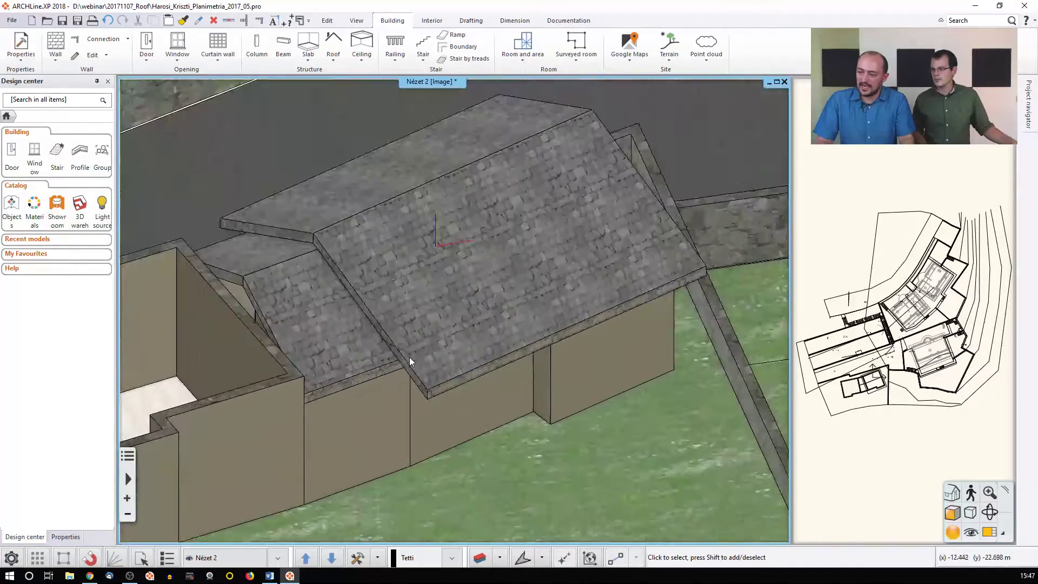
{"action": "scroll", "coordinate": [471, 305], "scroll_direction": "up", "scroll_amount": 3}
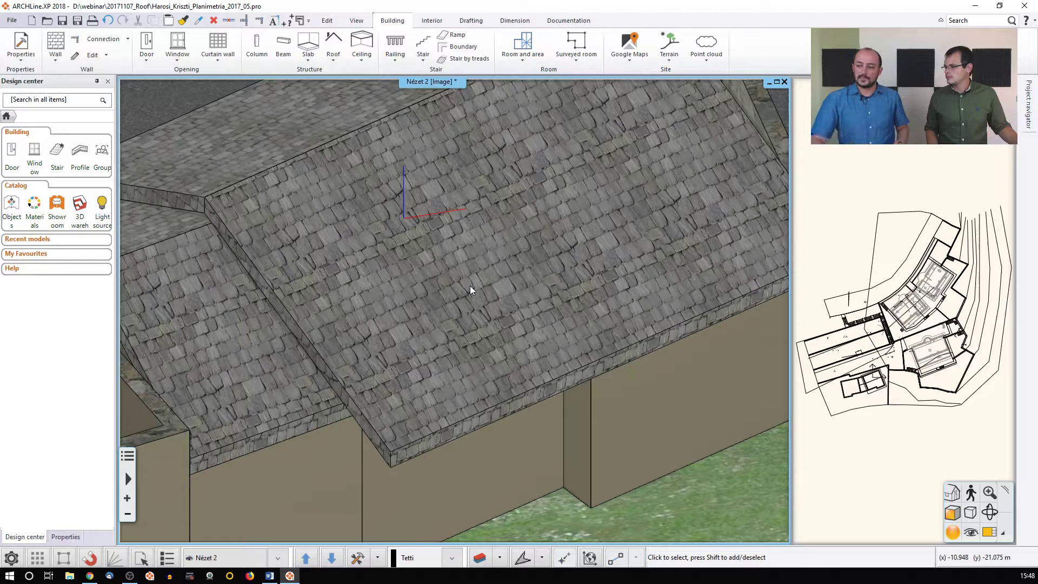
{"action": "left_click", "coordinate": [469, 289]}
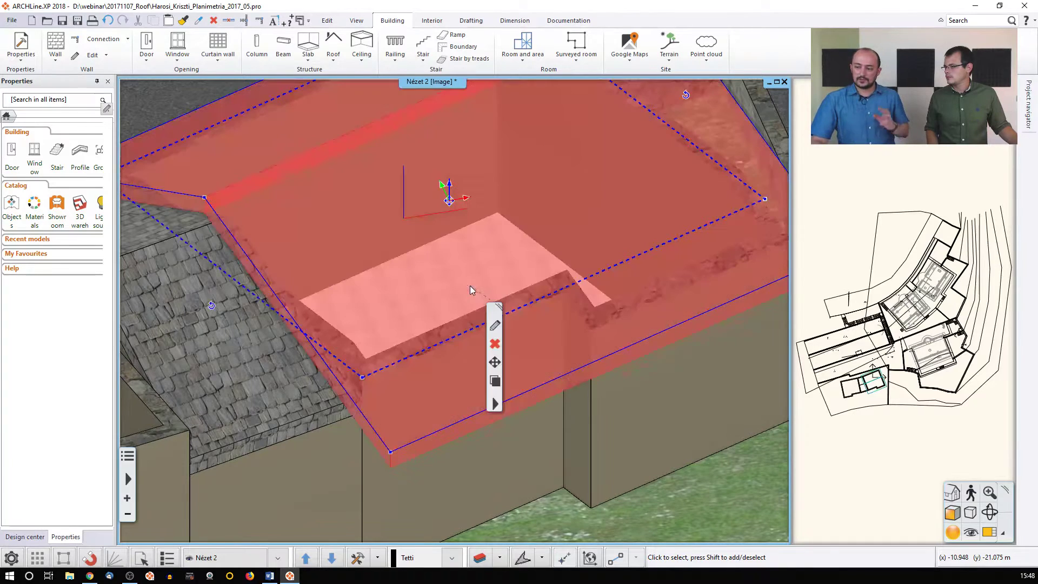
Give the roof Plain Round Normal tiles, hide the simplified roof surface, and refresh the preview
{"action": "left_click", "coordinate": [495, 327]}
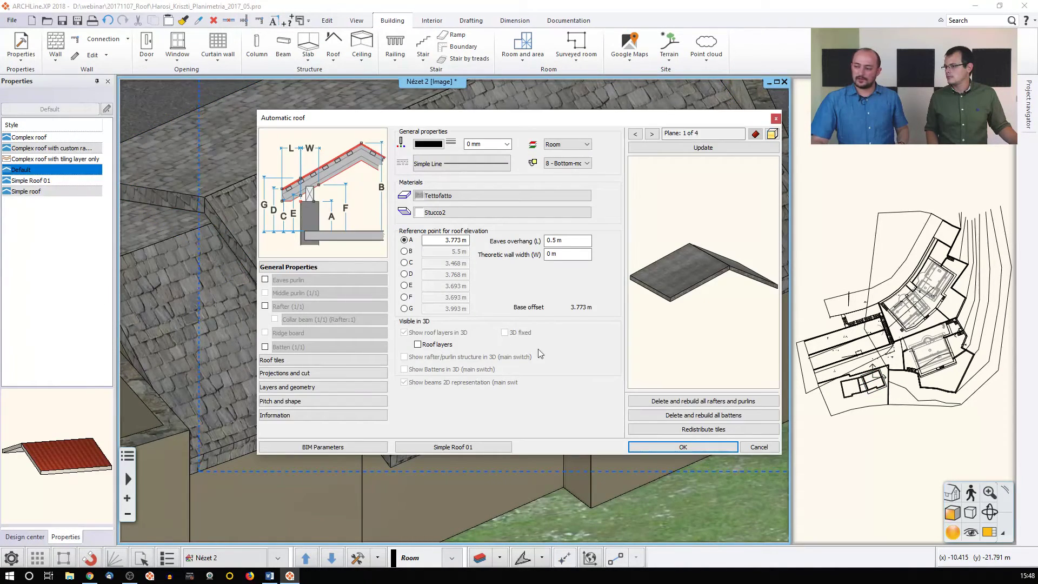
{"action": "left_click", "coordinate": [276, 360]}
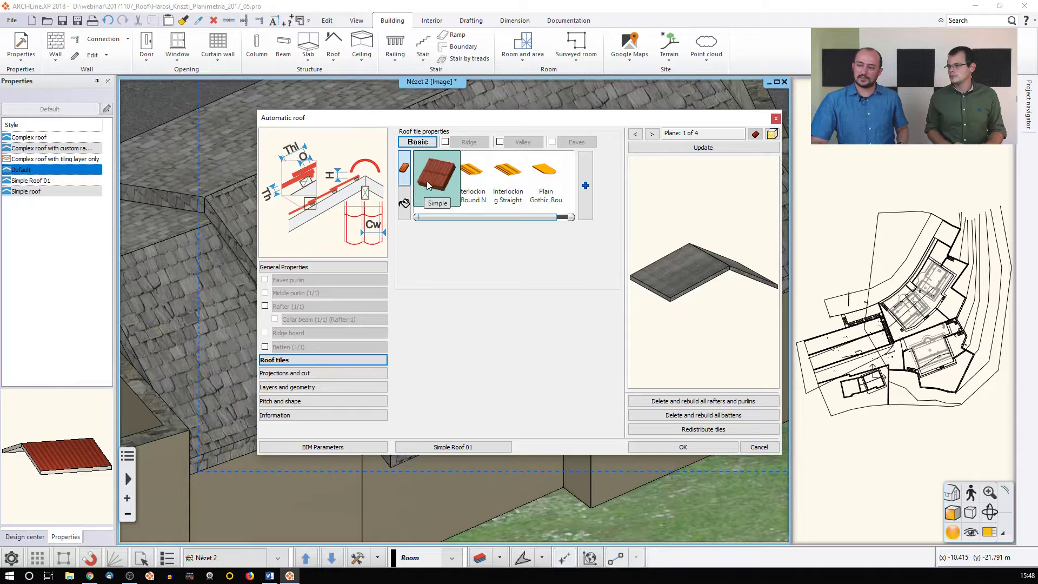
{"action": "left_click_drag", "start_coordinate": [443, 215], "coordinate": [503, 215]}
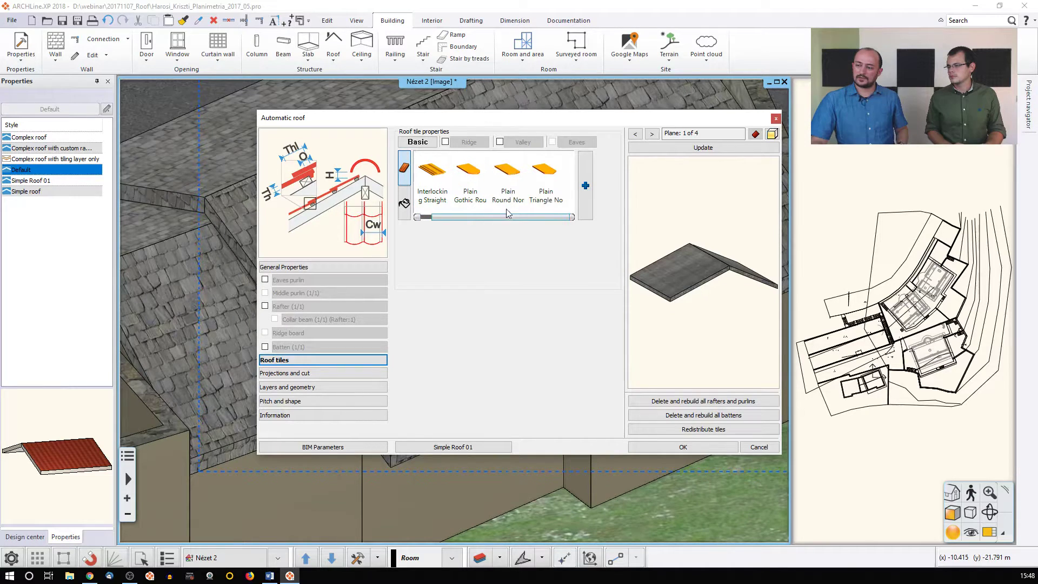
{"action": "left_click", "coordinate": [515, 185]}
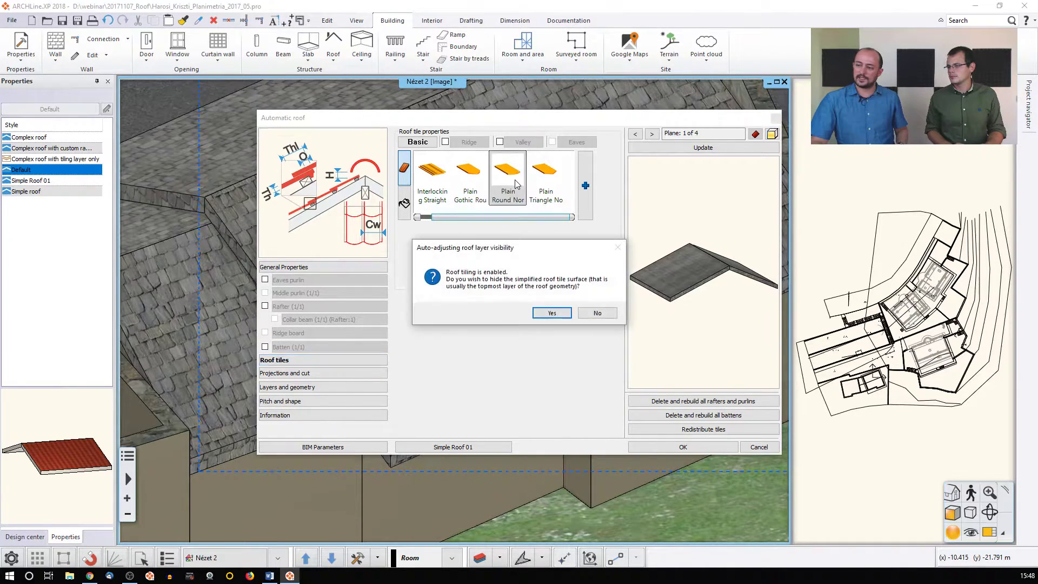
{"action": "left_click", "coordinate": [551, 312]}
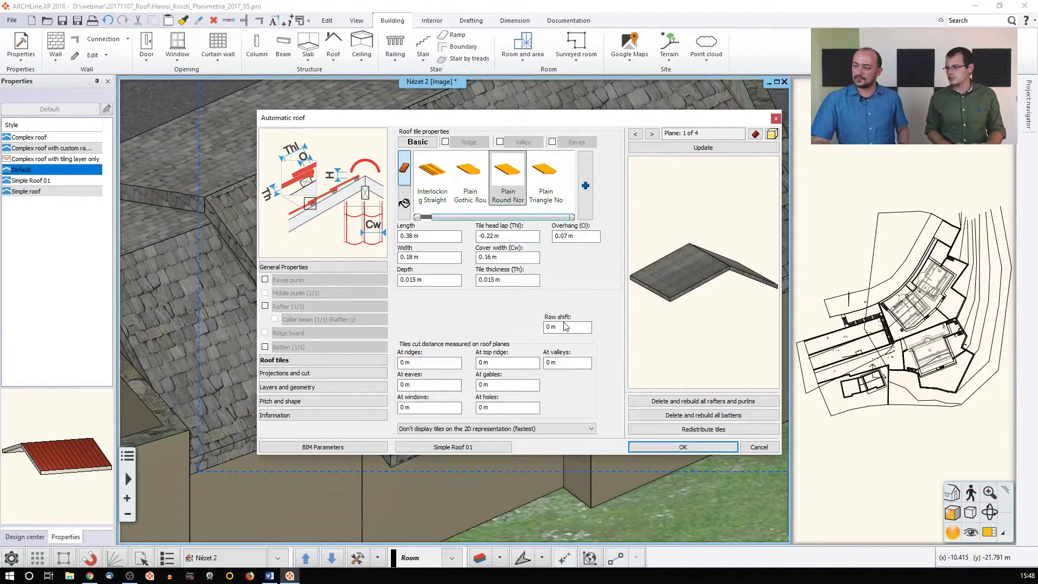
{"action": "left_click", "coordinate": [708, 150]}
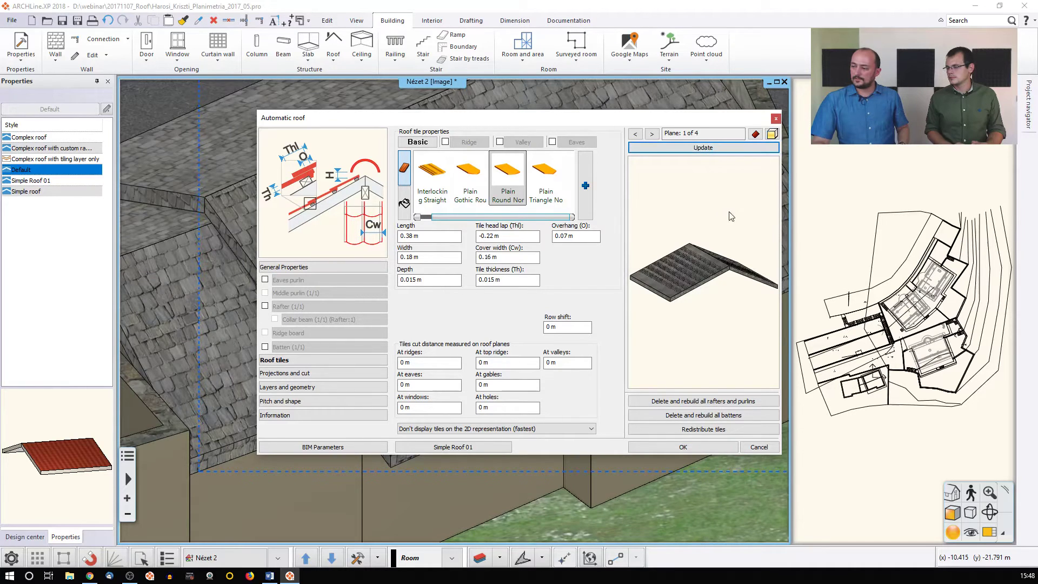
Turn on Roof layers in General Properties so the layers show in 3D, then update
{"action": "left_click", "coordinate": [290, 387]}
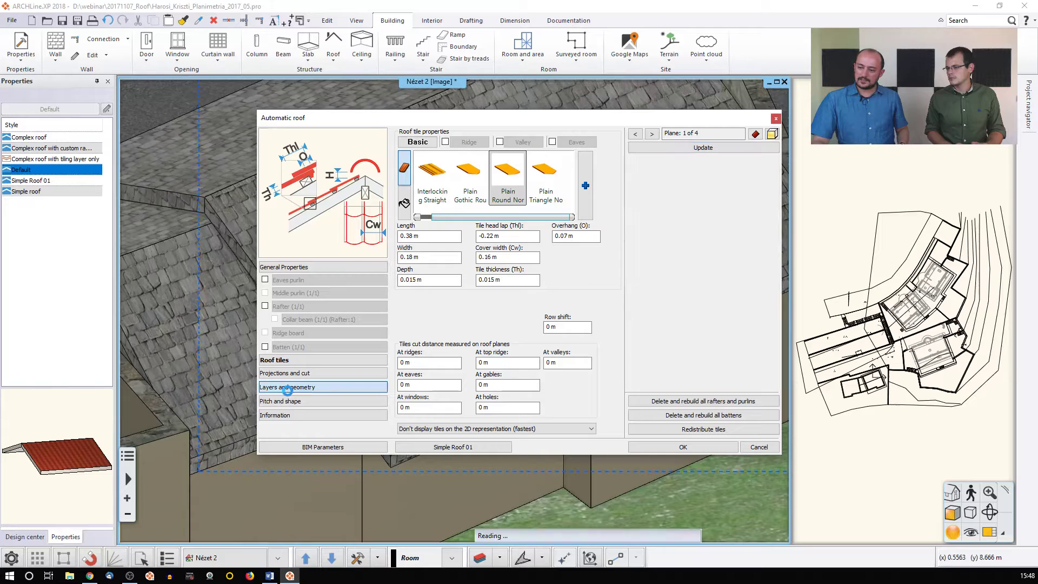
{"action": "left_click_drag", "start_coordinate": [480, 330], "coordinate": [577, 332]}
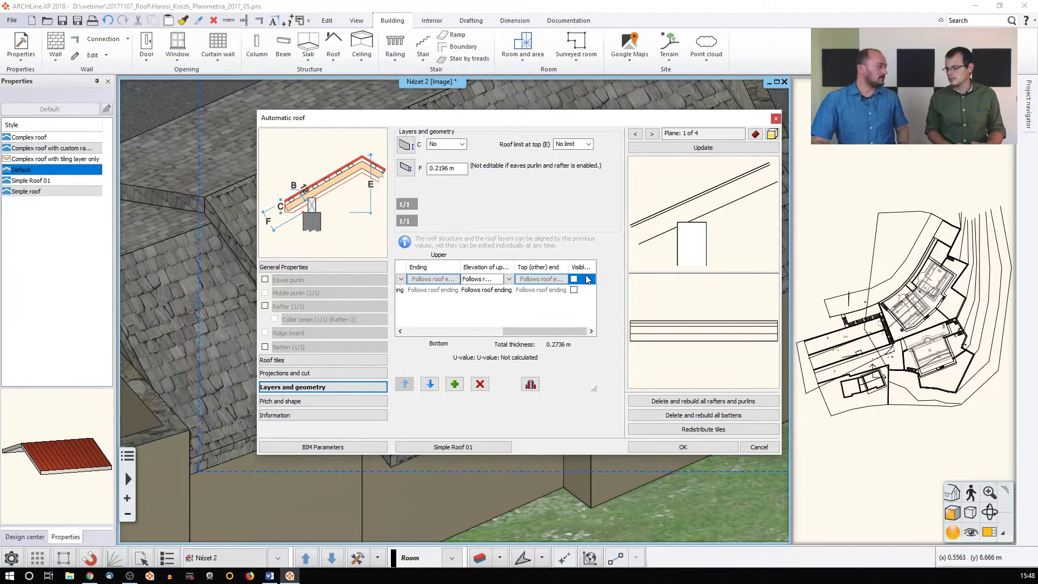
{"action": "left_click", "coordinate": [312, 266]}
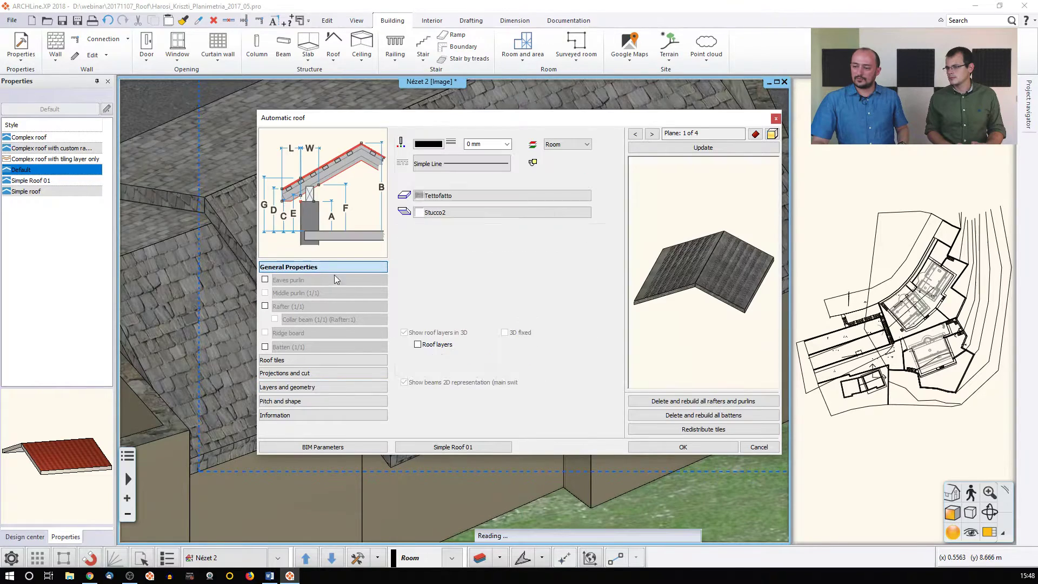
{"action": "left_click", "coordinate": [418, 345]}
{"action": "left_click", "coordinate": [682, 148]}
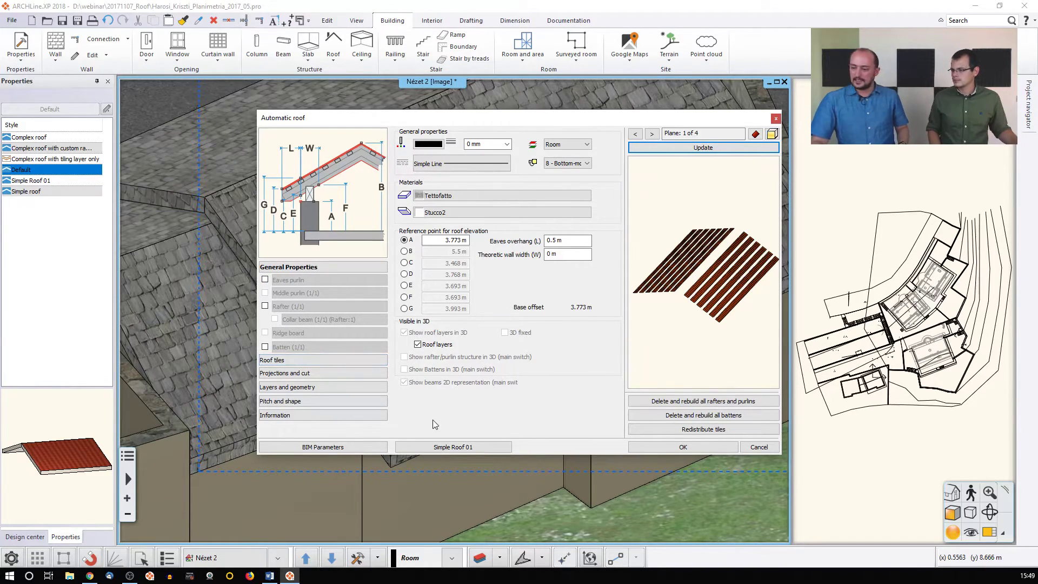
Apply the Simple roof style and rebuild the preview with rafters and battens
{"action": "left_click", "coordinate": [453, 447]}
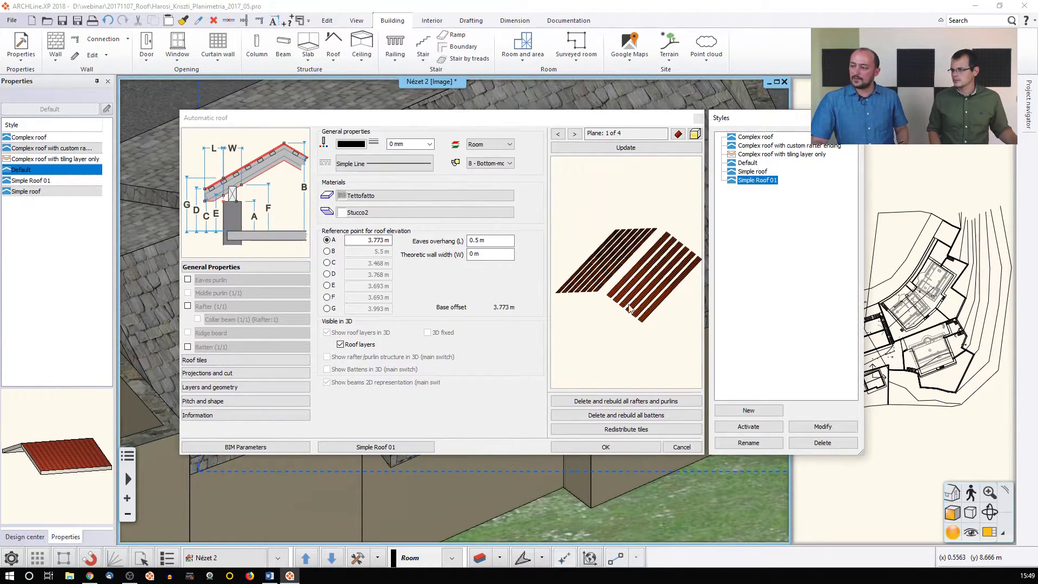
{"action": "double_click", "coordinate": [751, 172]}
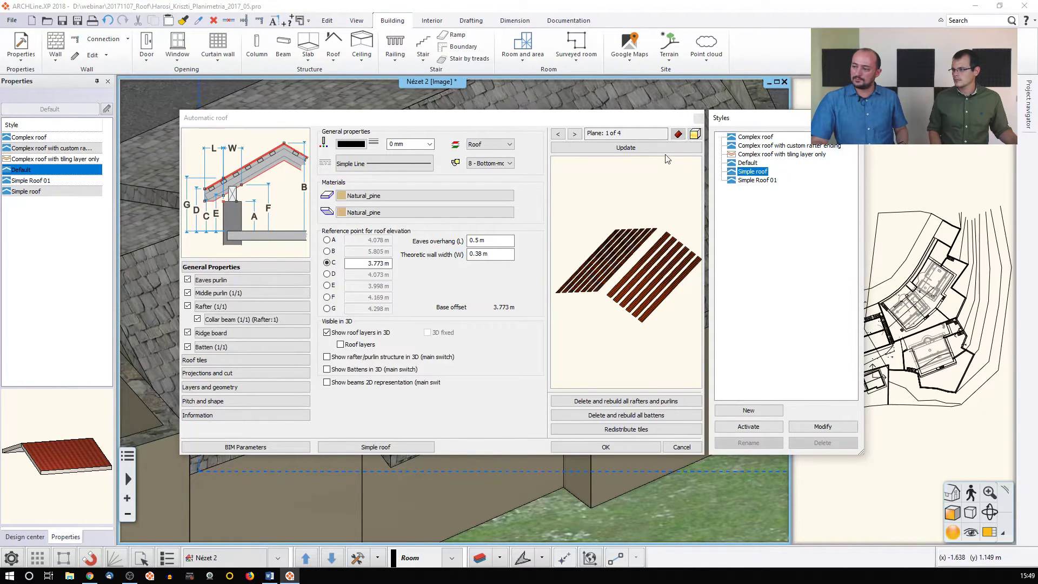
{"action": "left_click", "coordinate": [643, 148]}
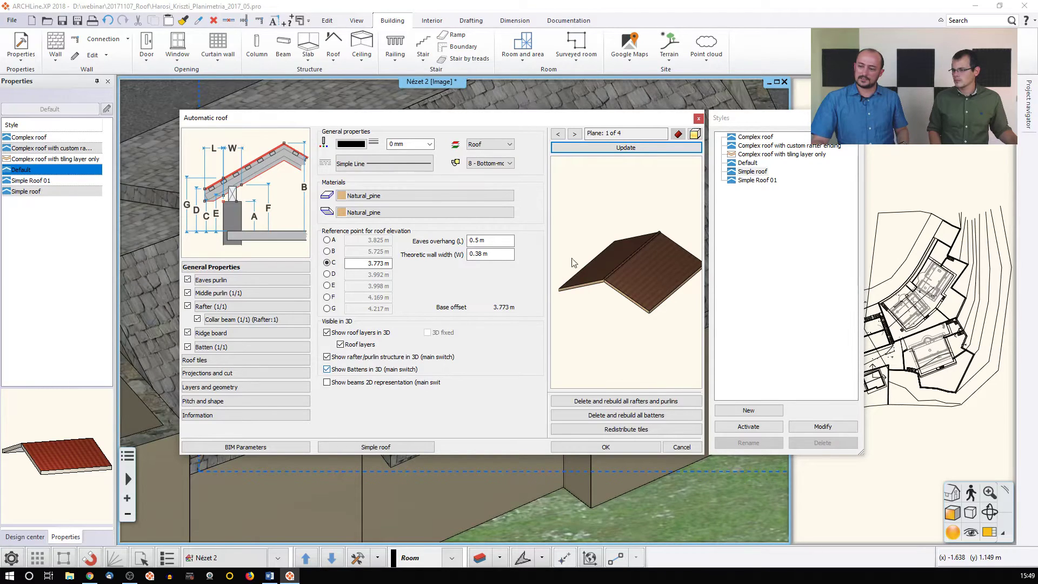
{"action": "left_click", "coordinate": [625, 147]}
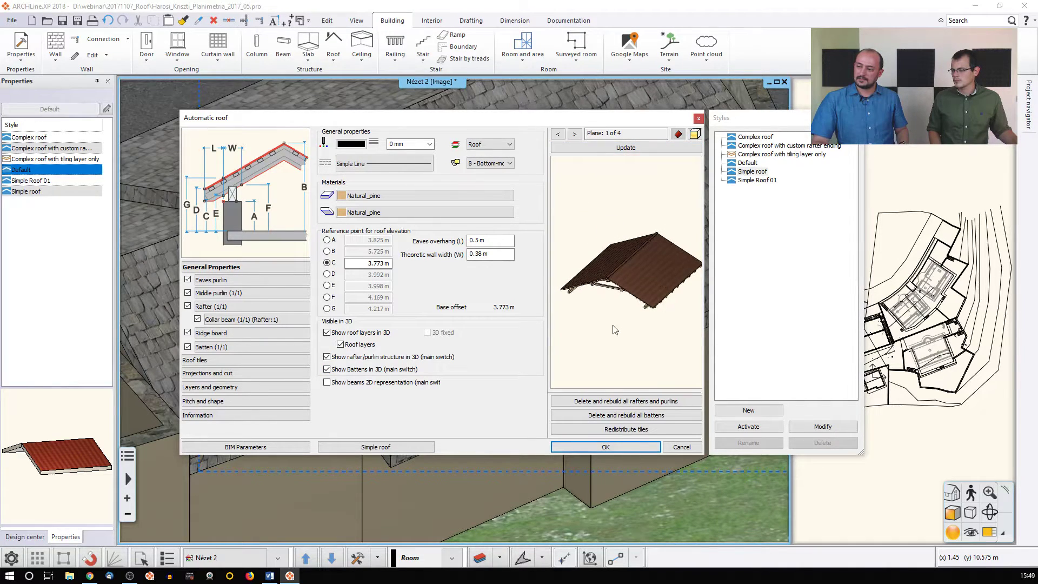
Choose Plain Round Normal tiles, accept hiding the simplified surface, and refresh the tiled preview
{"action": "left_click", "coordinate": [195, 360]}
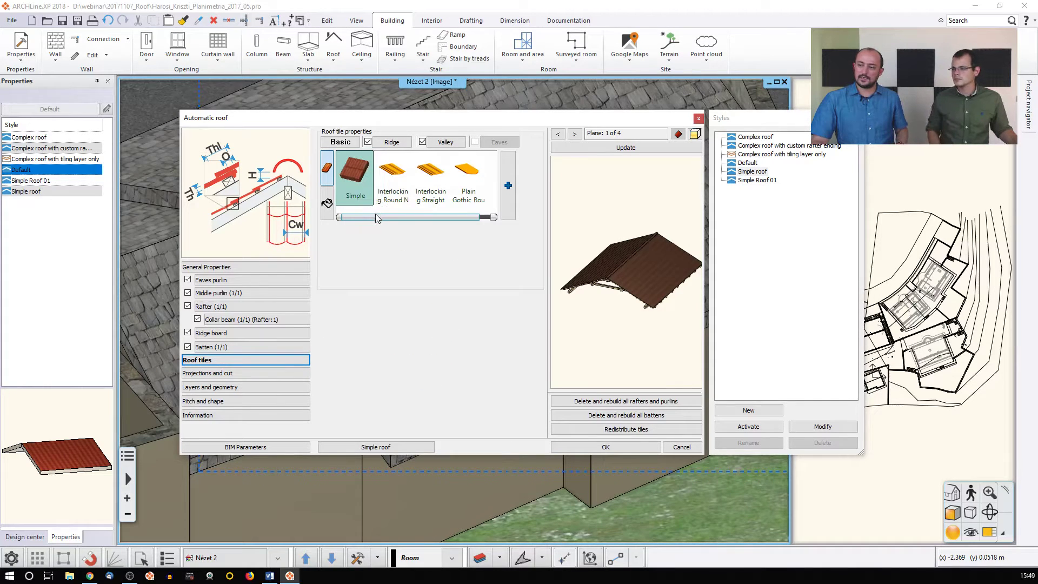
{"action": "left_click_drag", "start_coordinate": [376, 217], "coordinate": [391, 217]}
{"action": "left_click", "coordinate": [434, 179]}
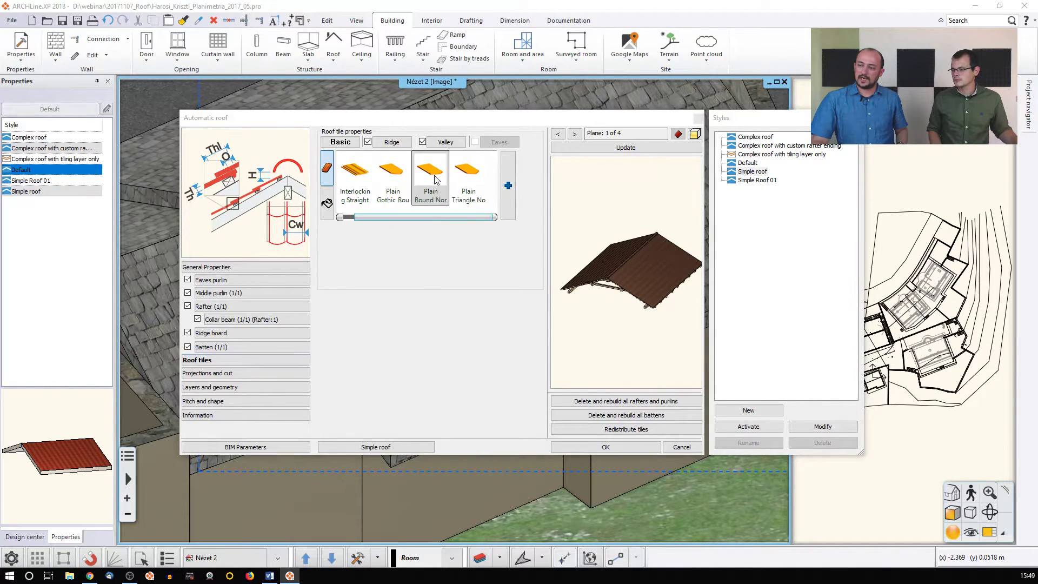
{"action": "left_click", "coordinate": [503, 312]}
{"action": "left_click", "coordinate": [619, 147]}
{"action": "scroll", "coordinate": [600, 321], "scroll_direction": "up", "scroll_amount": 5}
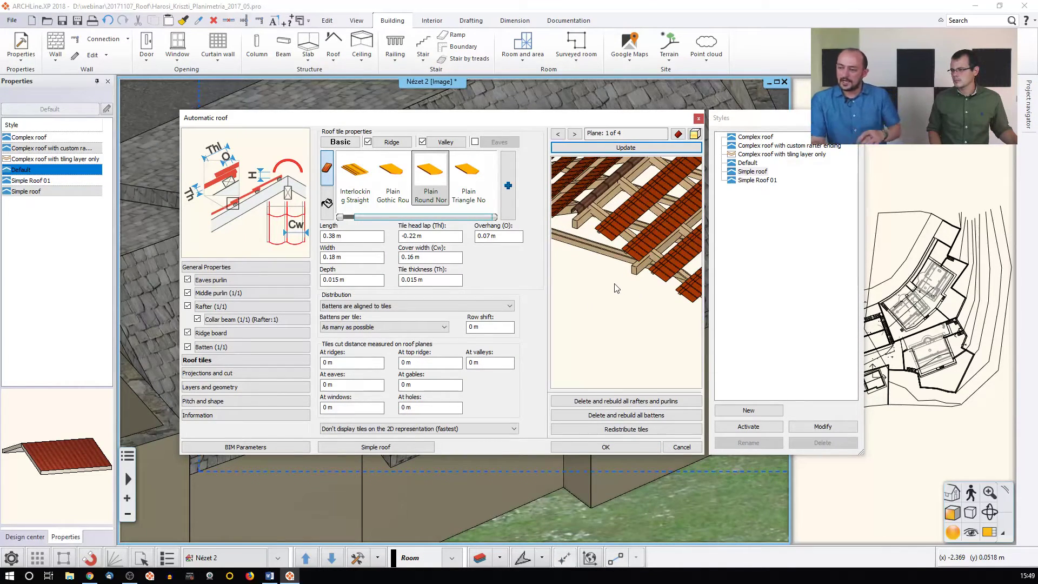
{"action": "scroll", "coordinate": [617, 288], "scroll_direction": "up", "scroll_amount": 3}
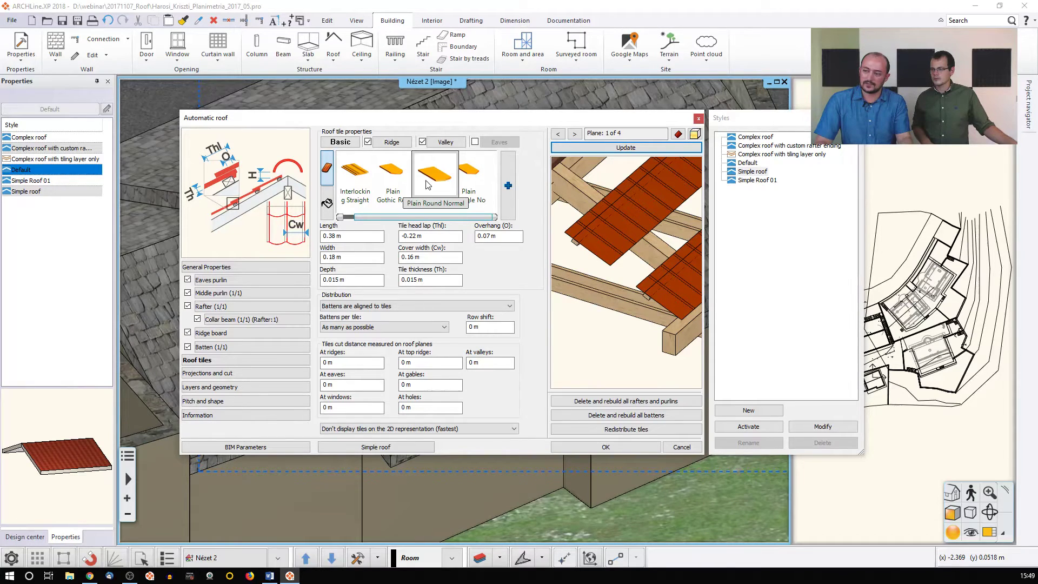
{"action": "left_click", "coordinate": [678, 134]}
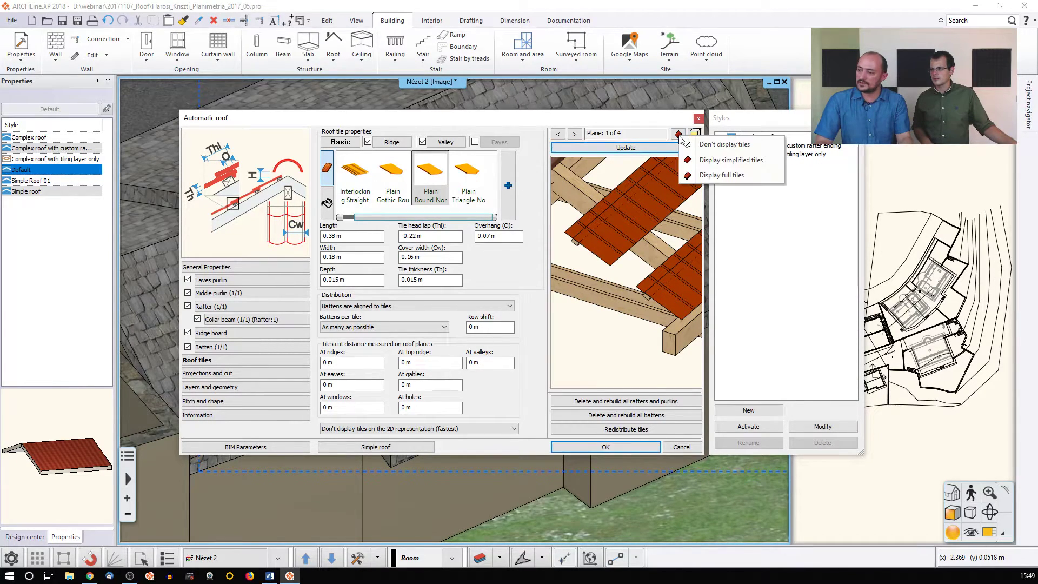
Display the roof tiles in full detail and enlarge them in the preview
{"action": "left_click", "coordinate": [726, 175]}
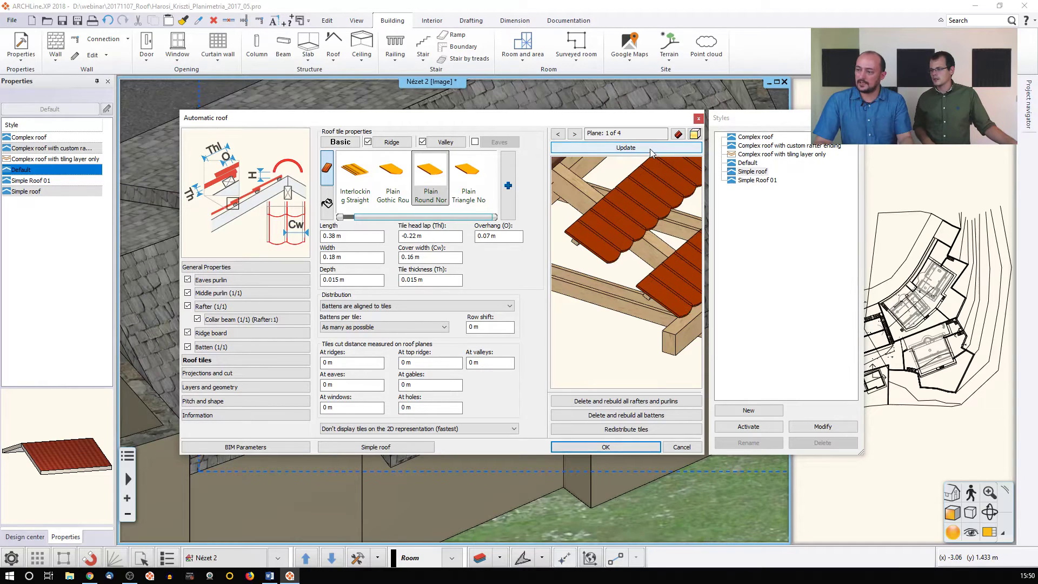
{"action": "left_click_drag", "start_coordinate": [650, 242], "coordinate": [607, 254]}
{"action": "middle_click_drag", "start_coordinate": [651, 201], "coordinate": [608, 251]}
{"action": "scroll", "coordinate": [617, 248], "scroll_direction": "up", "scroll_amount": 3}
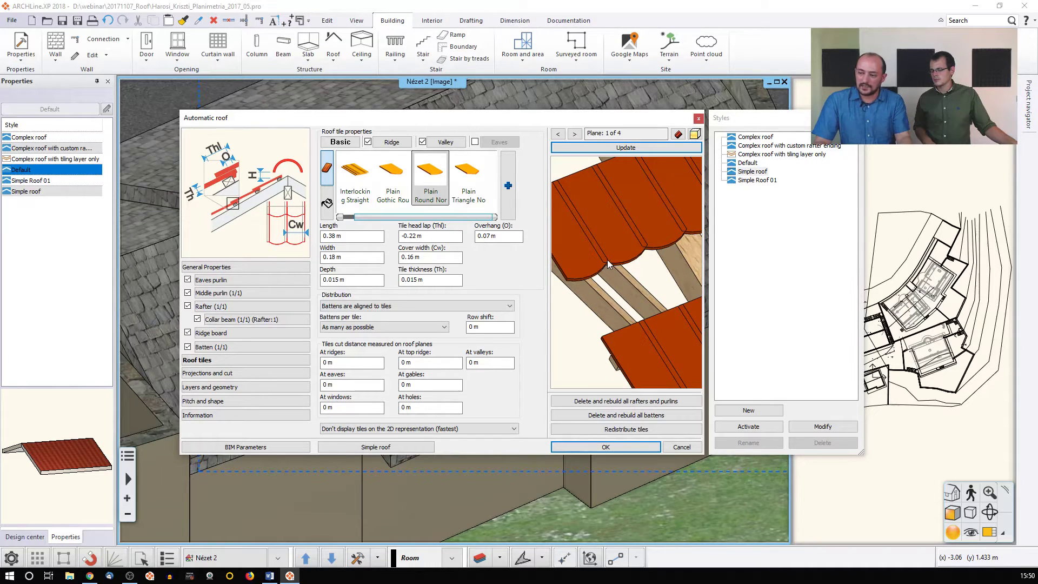
Change the Plain Round Normal cover width (Cw) from 0.16 to 0.18 m and regenerate
{"action": "left_click", "coordinate": [420, 181]}
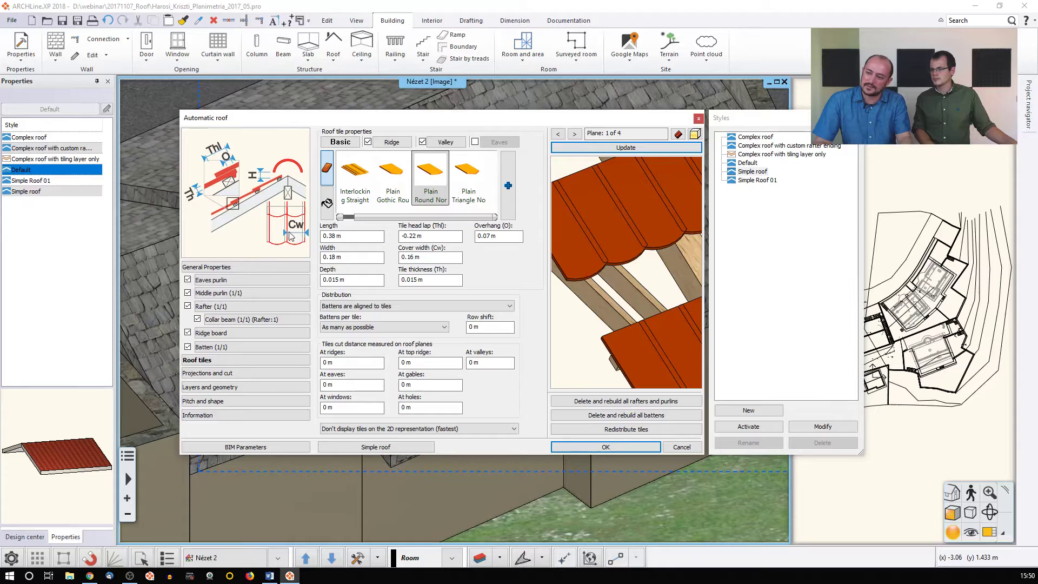
{"action": "left_click", "coordinate": [401, 256]}
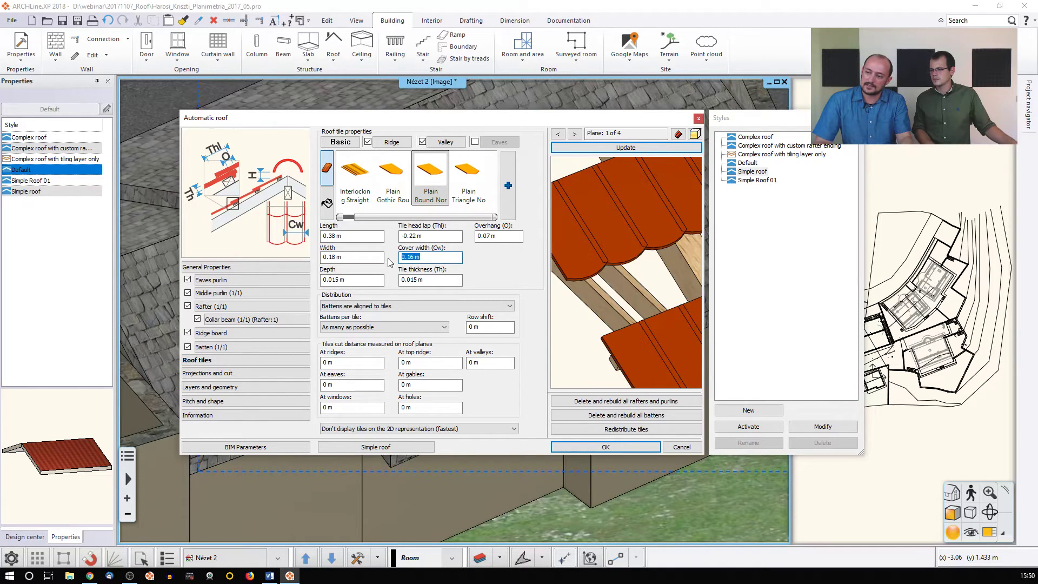
{"action": "left_click", "coordinate": [341, 257]}
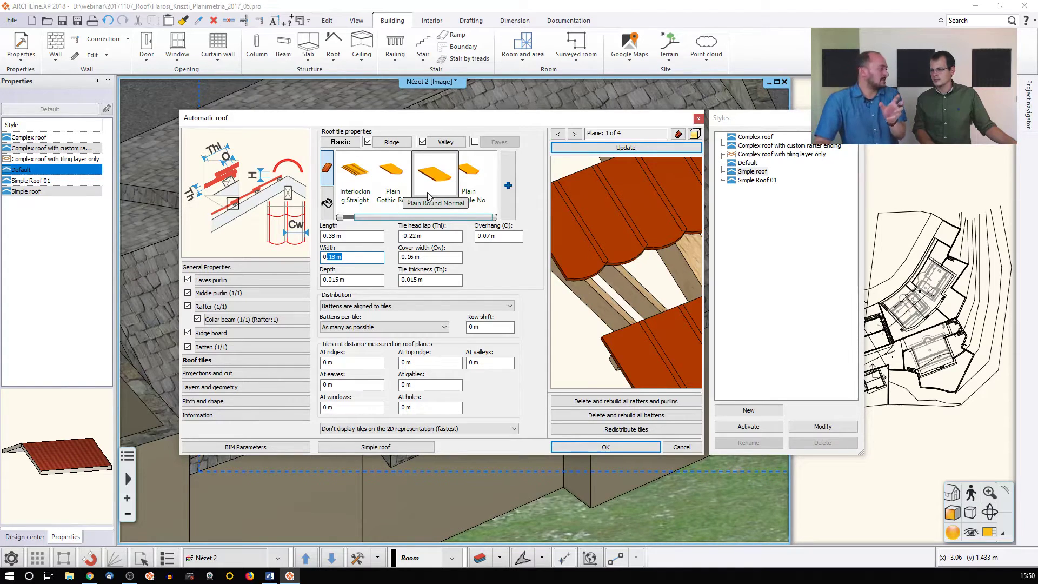
{"action": "left_click_drag", "start_coordinate": [431, 258], "coordinate": [413, 258]}
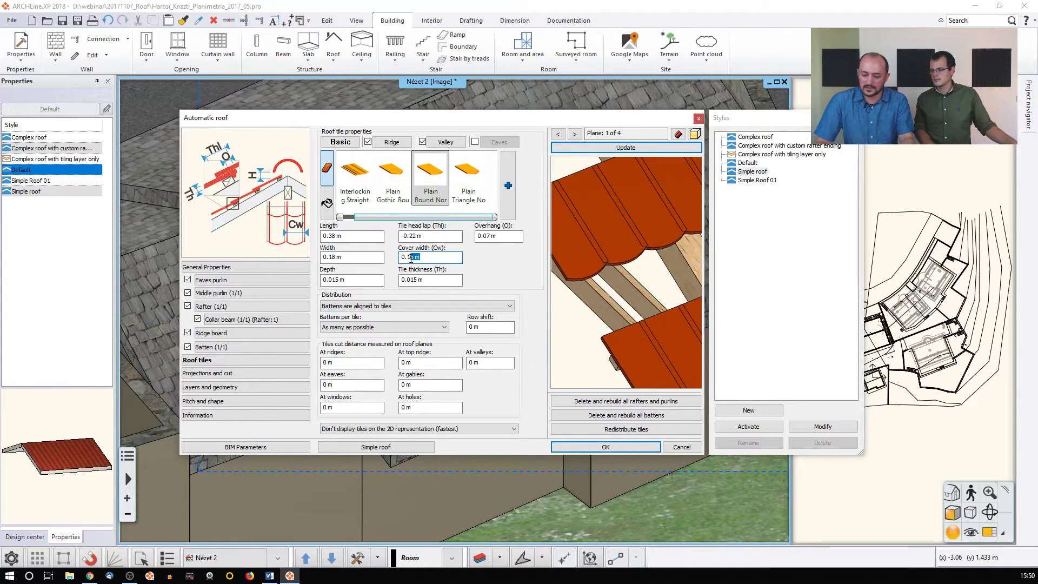
{"action": "left_click", "coordinate": [601, 150]}
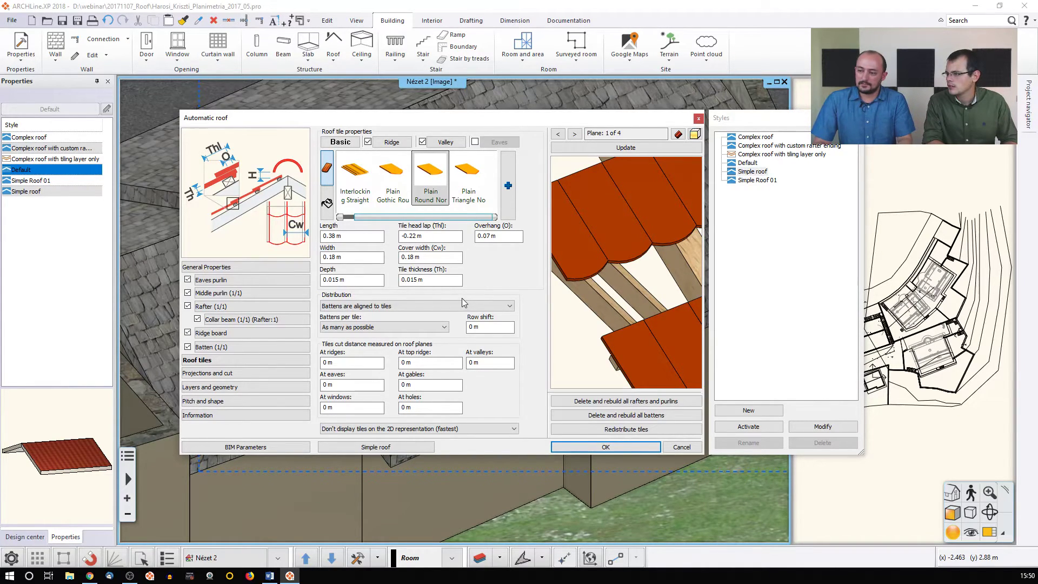
{"action": "left_click", "coordinate": [405, 306]}
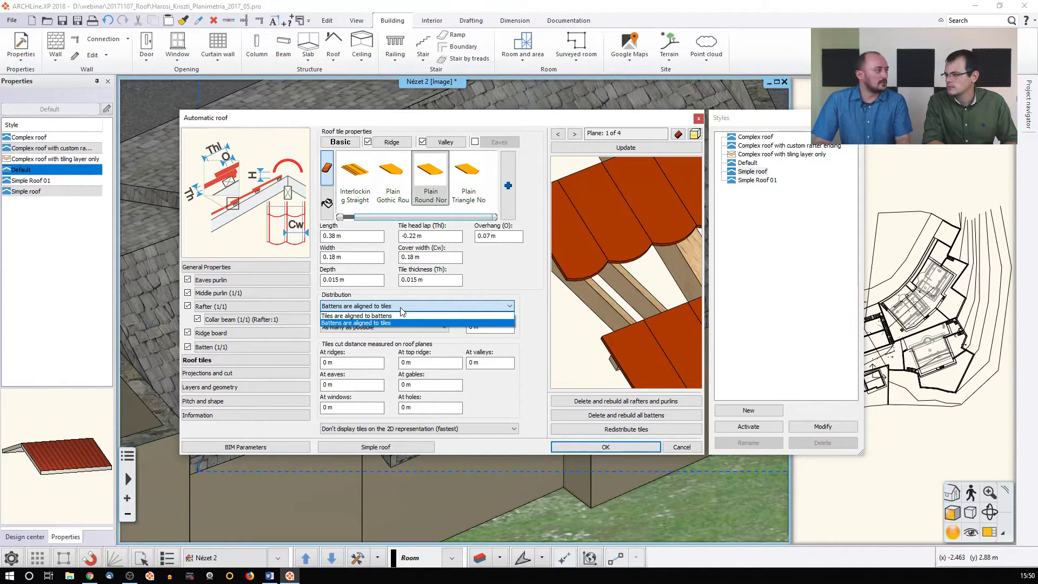
Enter a first batten spacing value in Batten (1/1) and regenerate the preview
{"action": "left_click", "coordinate": [235, 336]}
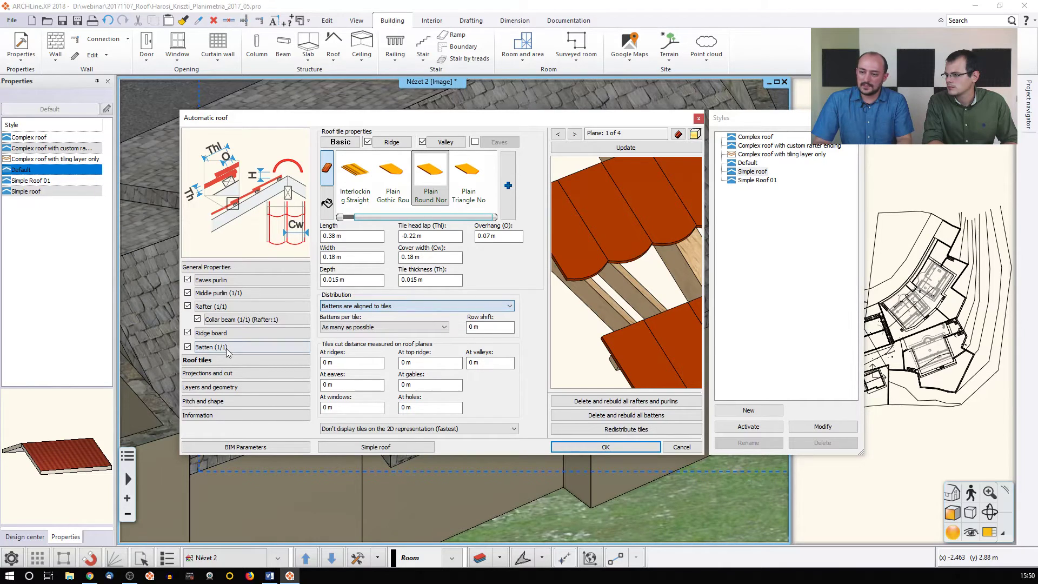
{"action": "left_click", "coordinate": [214, 350]}
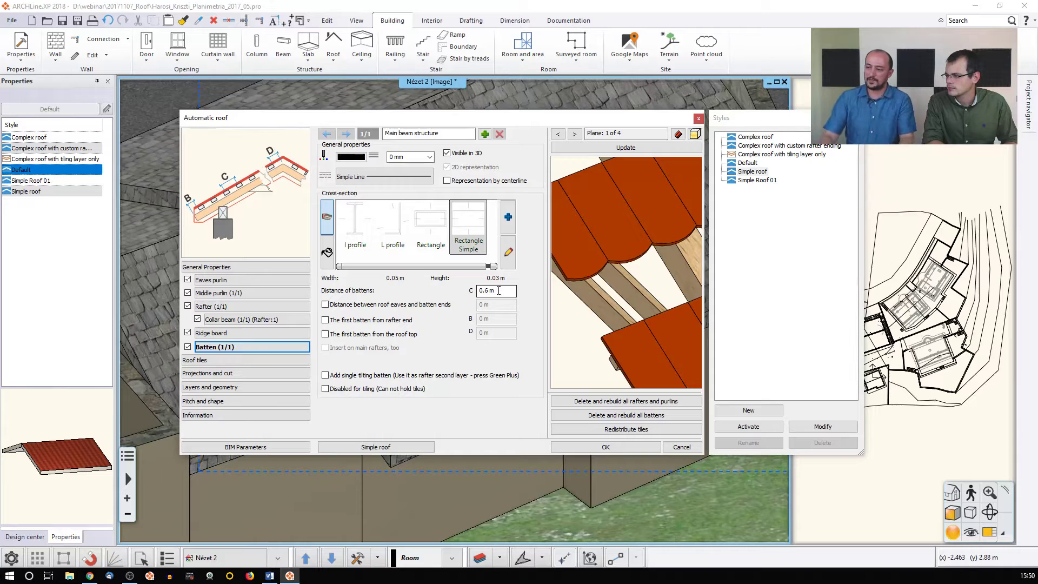
{"action": "left_click_drag", "start_coordinate": [487, 292], "coordinate": [509, 292]}
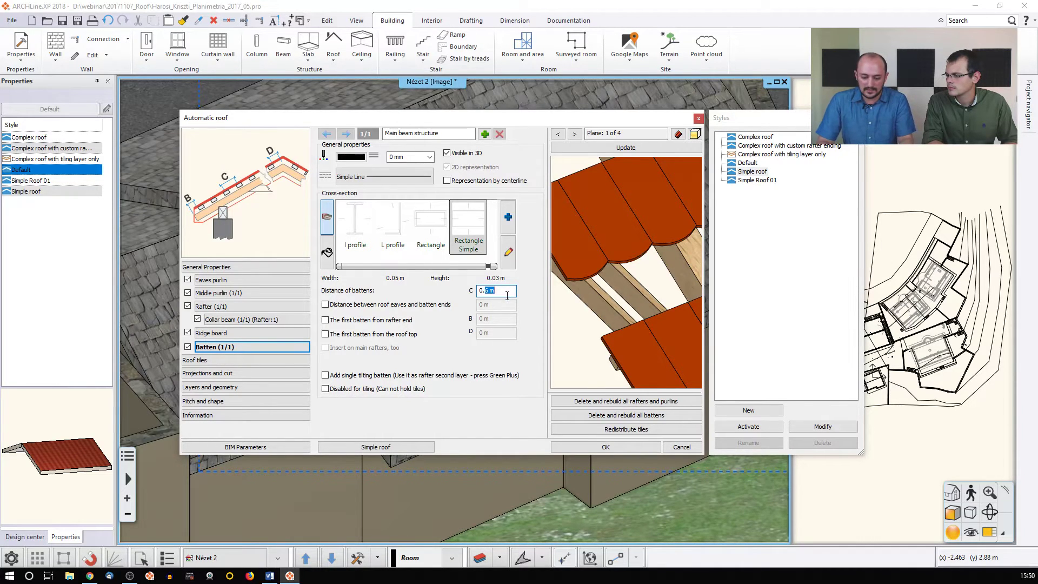
{"action": "type", "text": "3"}
{"action": "left_click", "coordinate": [633, 150]}
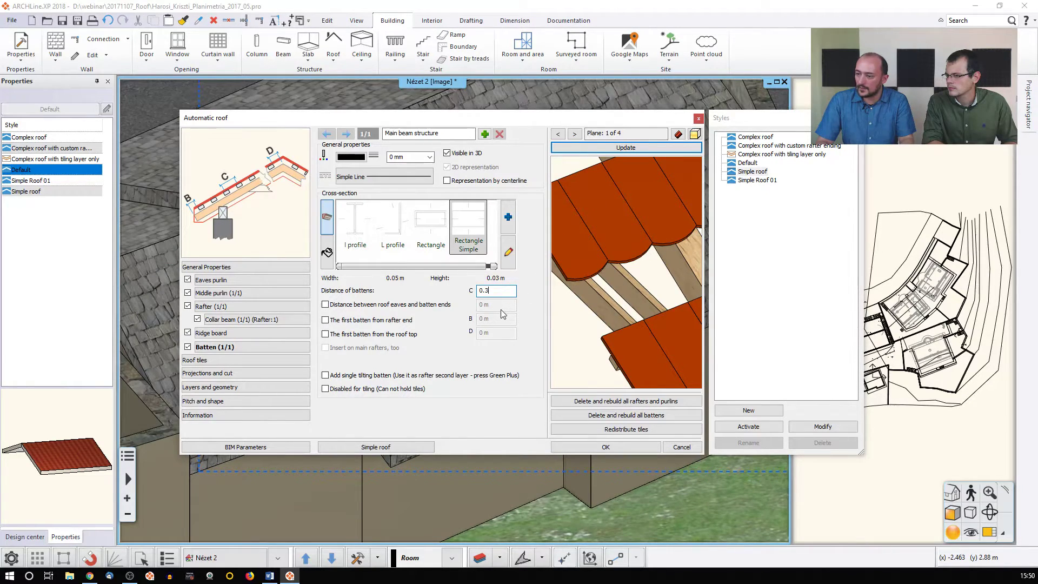
{"action": "left_click", "coordinate": [643, 150]}
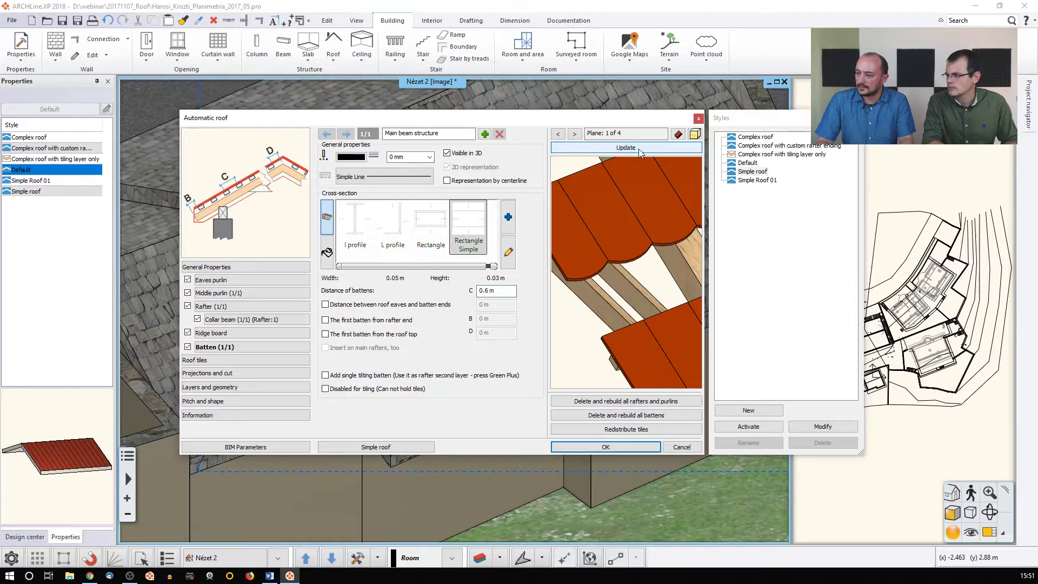
Set Distribution to 'Tiles are aligned to battens' and batten distance C to 0.3 m
{"action": "left_click", "coordinate": [238, 360]}
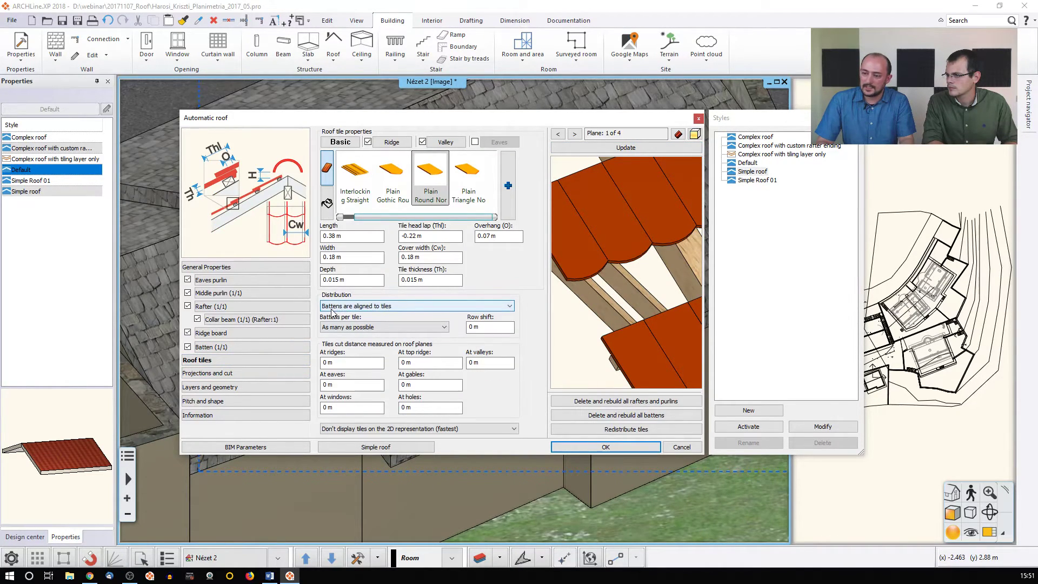
{"action": "left_click", "coordinate": [337, 308]}
{"action": "left_click", "coordinate": [342, 315]}
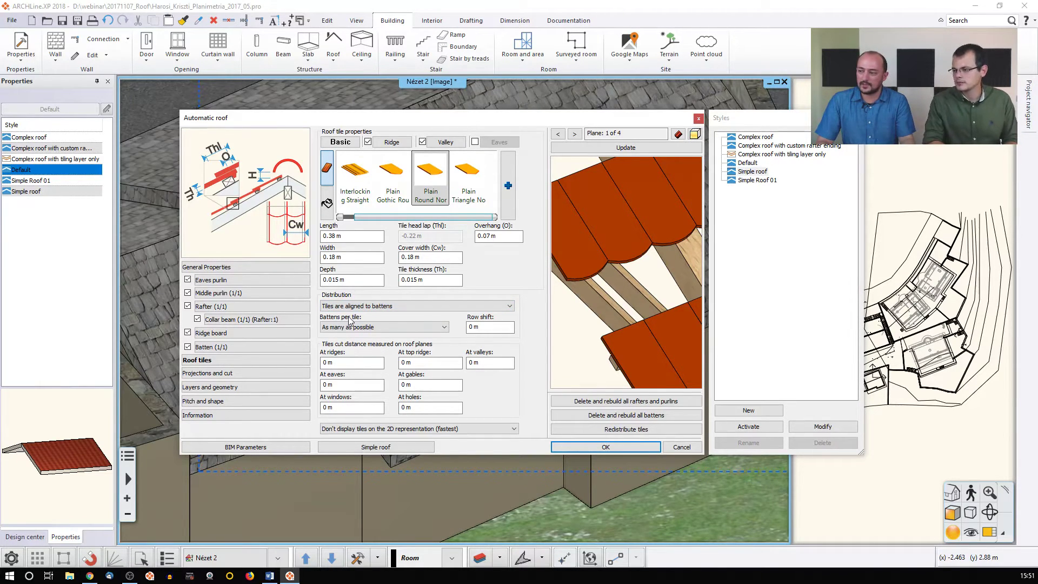
{"action": "left_click", "coordinate": [223, 346]}
{"action": "left_click", "coordinate": [508, 290]}
{"action": "type", "text": "0.3"}
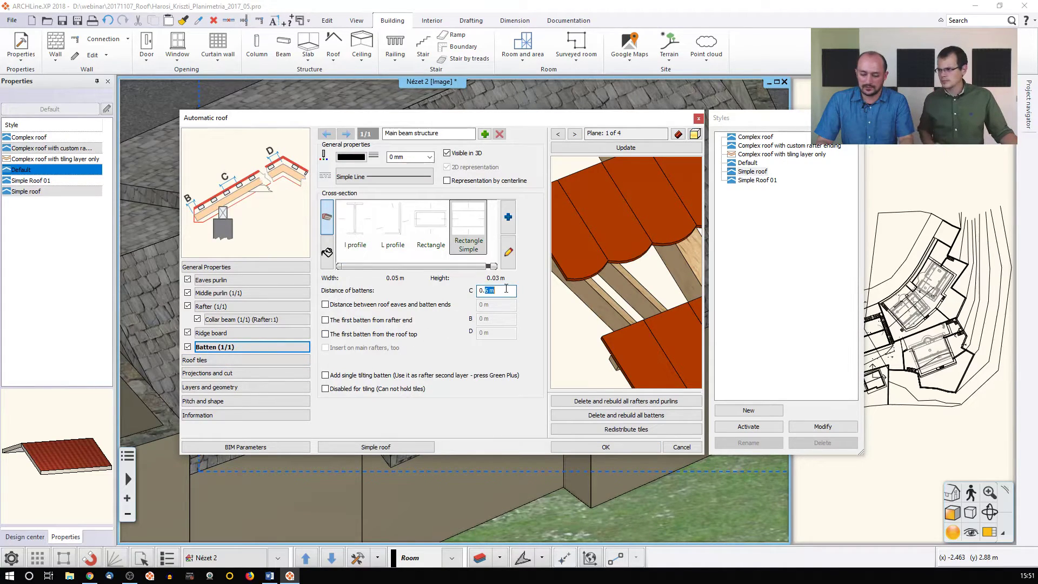
{"action": "left_click", "coordinate": [621, 147]}
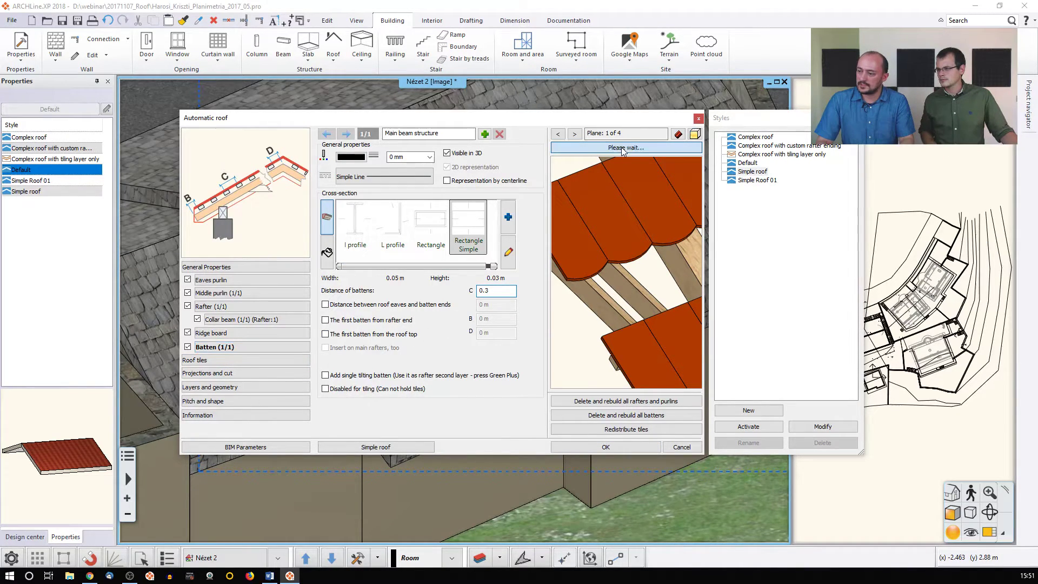
{"action": "scroll", "coordinate": [638, 261], "scroll_direction": "down", "scroll_amount": 5}
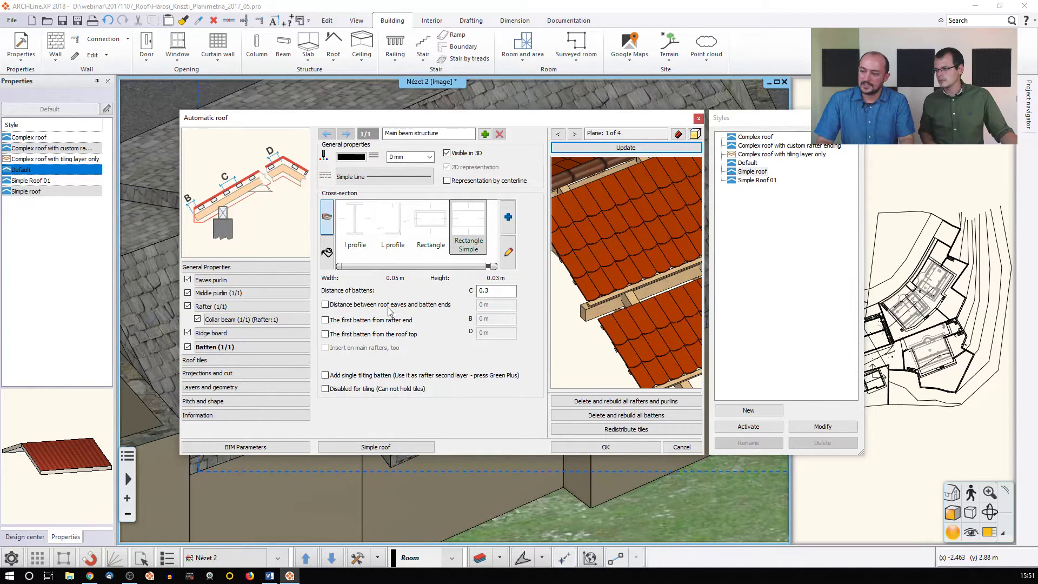
Preview Plain Gothic Round and Interlocking Straight tiles, then go back to Plain Round Normal
{"action": "left_click", "coordinate": [215, 360]}
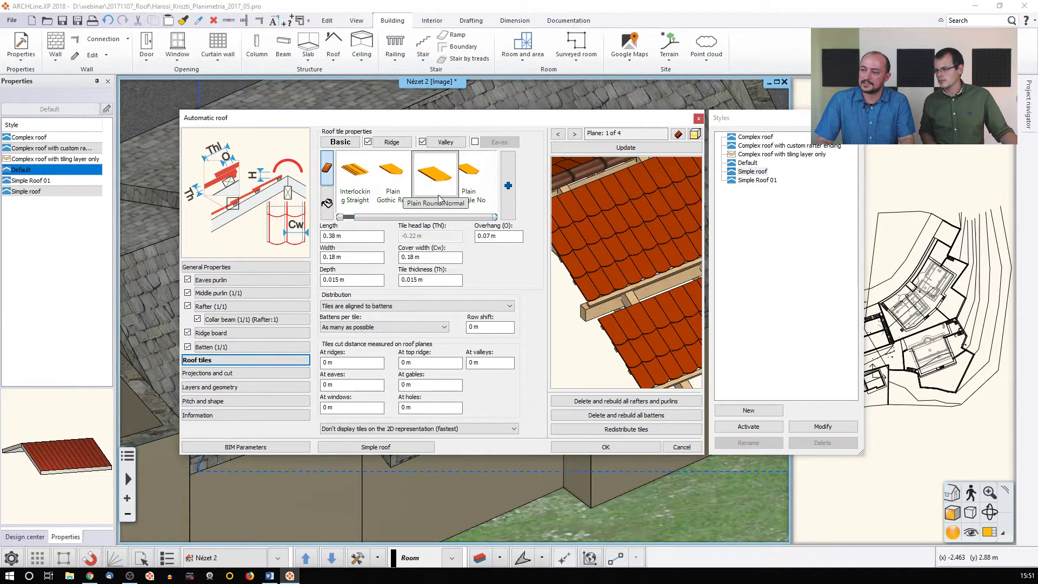
{"action": "left_click", "coordinate": [396, 174]}
{"action": "left_click", "coordinate": [624, 147]}
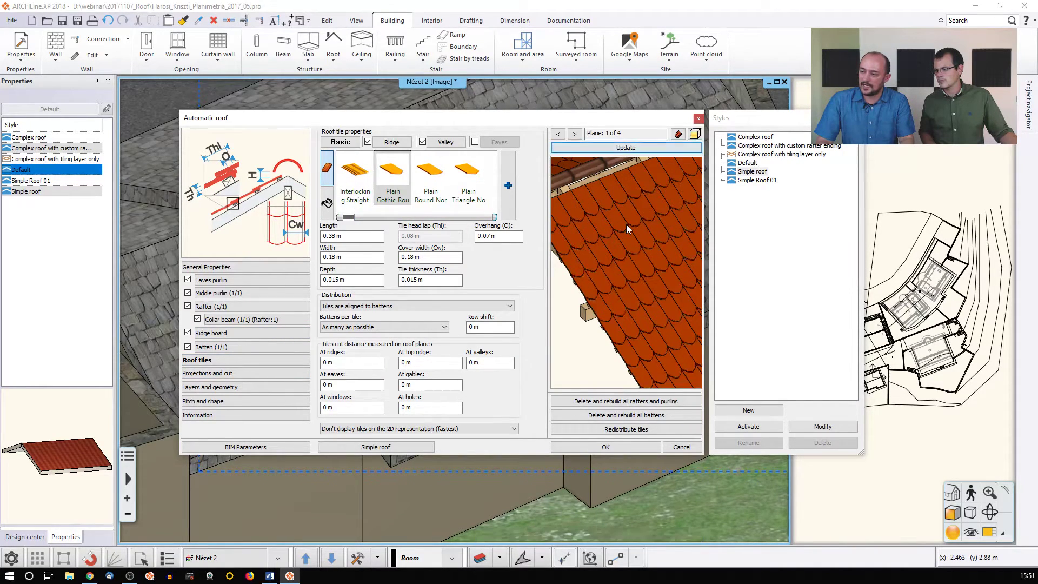
{"action": "left_click", "coordinate": [367, 183]}
{"action": "left_click", "coordinate": [592, 149]}
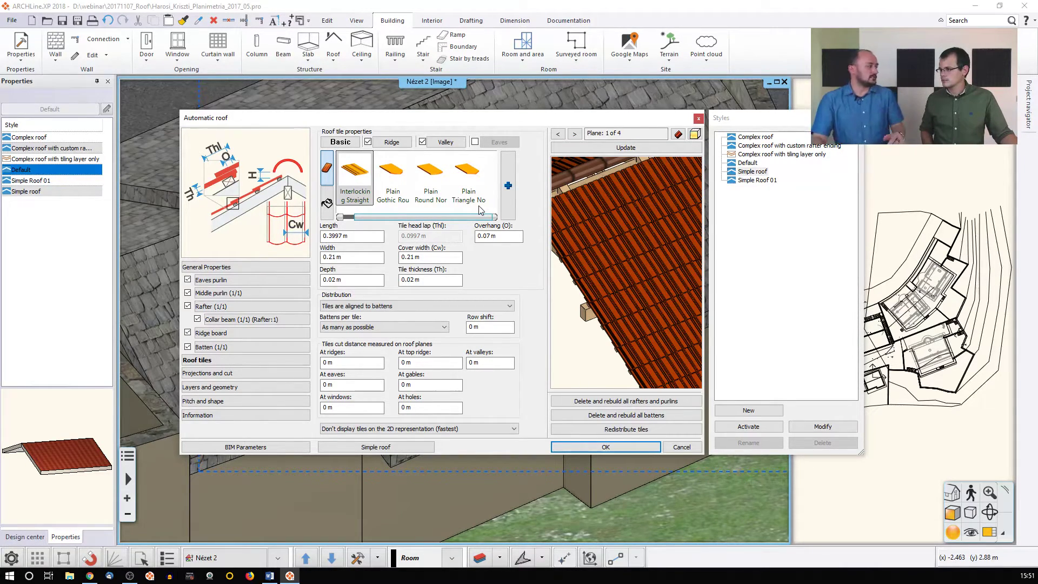
{"action": "left_click", "coordinate": [437, 186]}
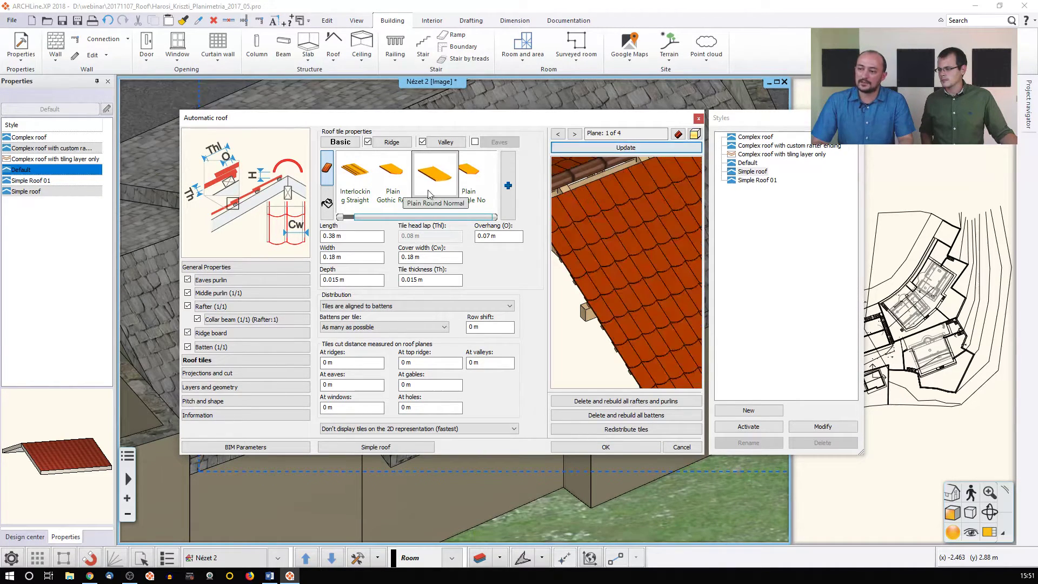
Set the tile row shift to 0.09 m and update the preview
{"action": "middle_click_drag", "start_coordinate": [650, 263], "coordinate": [632, 243]}
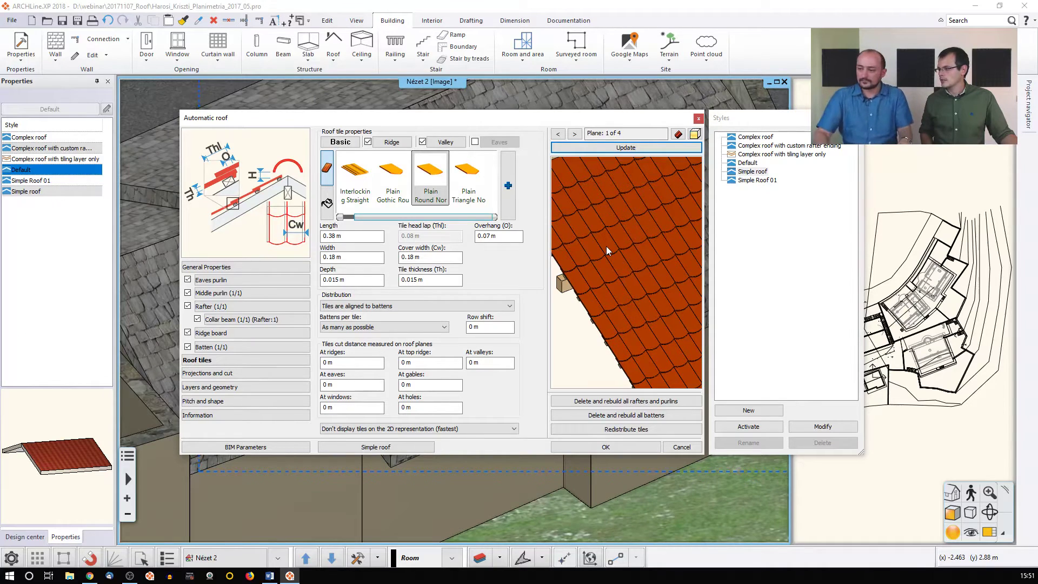
{"action": "double_click", "coordinate": [484, 328]}
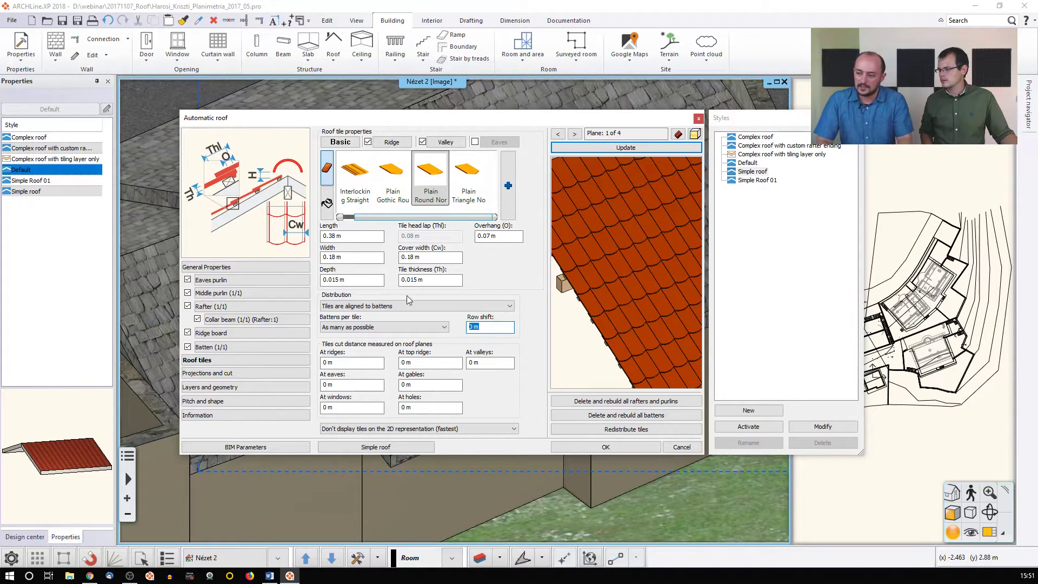
{"action": "left_click_drag", "start_coordinate": [482, 327], "coordinate": [472, 327]}
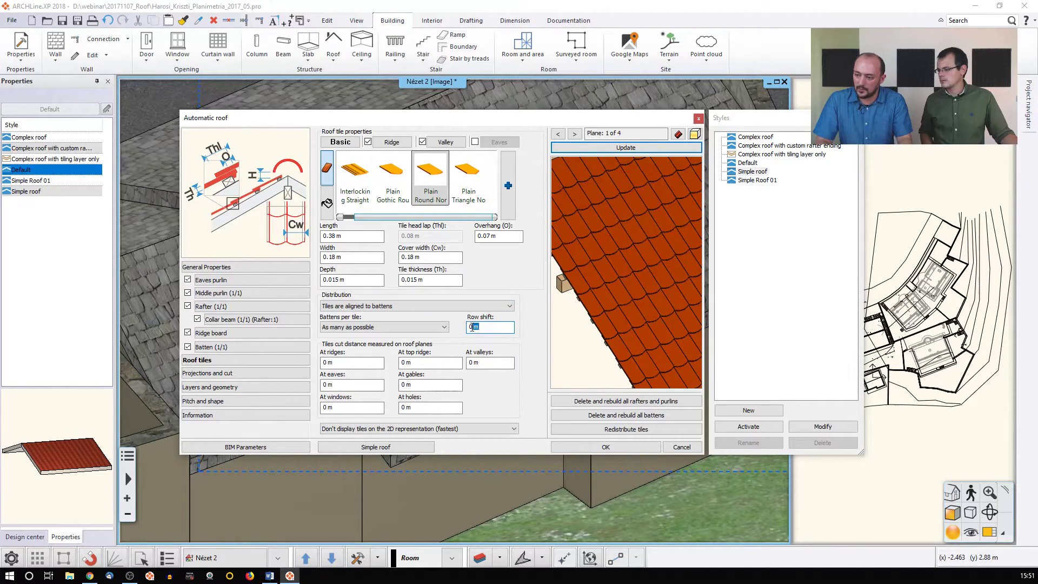
{"action": "type", "text": ",09"}
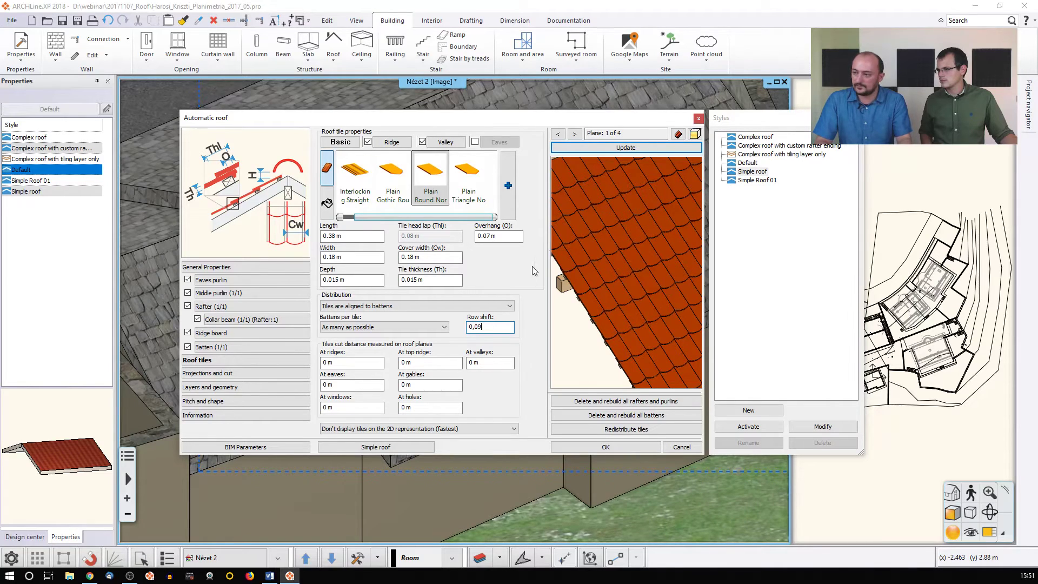
{"action": "left_click", "coordinate": [608, 148]}
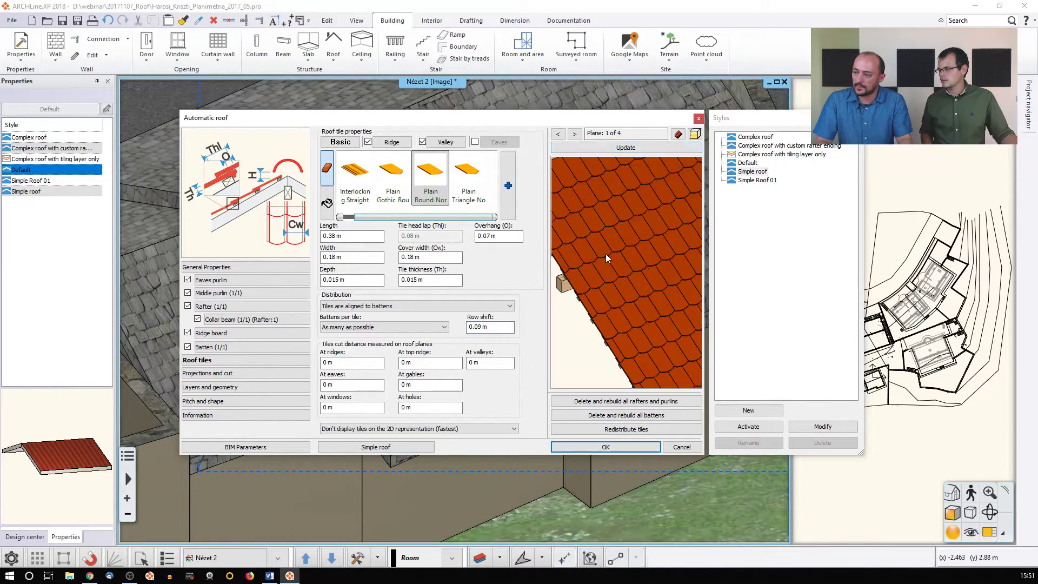
{"action": "left_click_drag", "start_coordinate": [611, 257], "coordinate": [590, 243]}
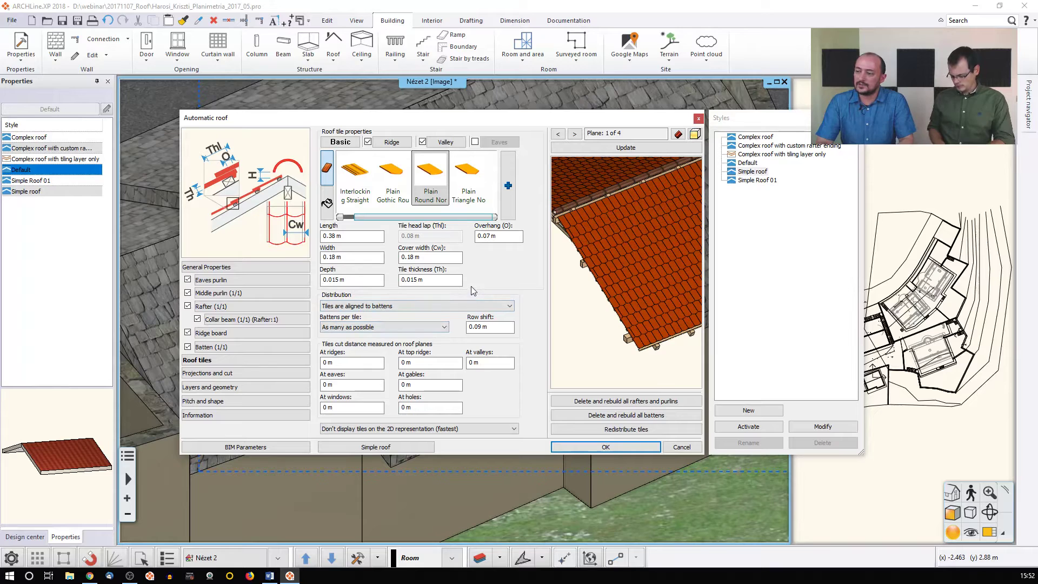
Cap the ridge with Interlocking Simple Ridge tiles and check the ridge end in the preview
{"action": "left_click", "coordinate": [385, 142]}
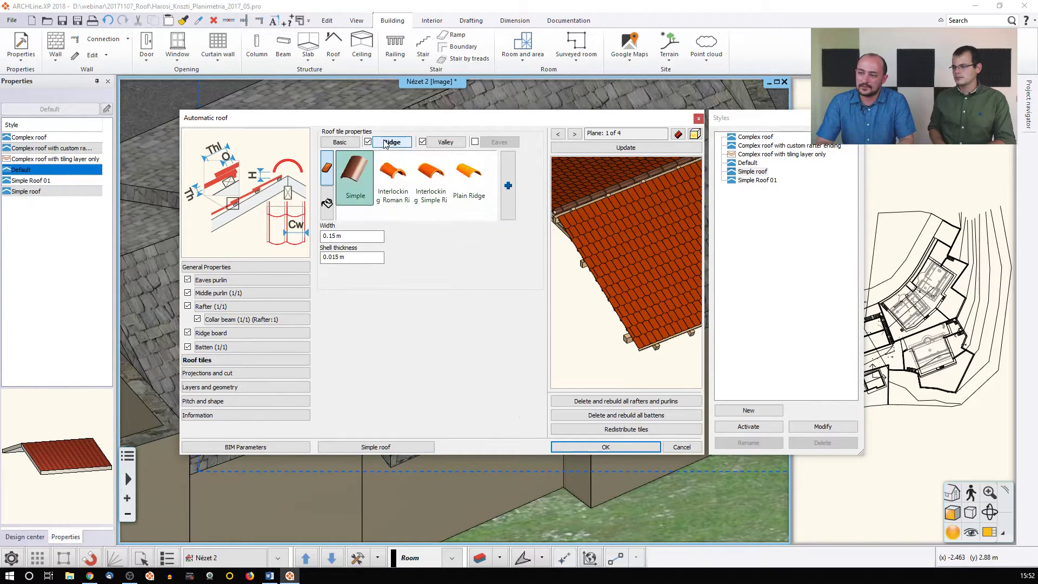
{"action": "left_click", "coordinate": [446, 142]}
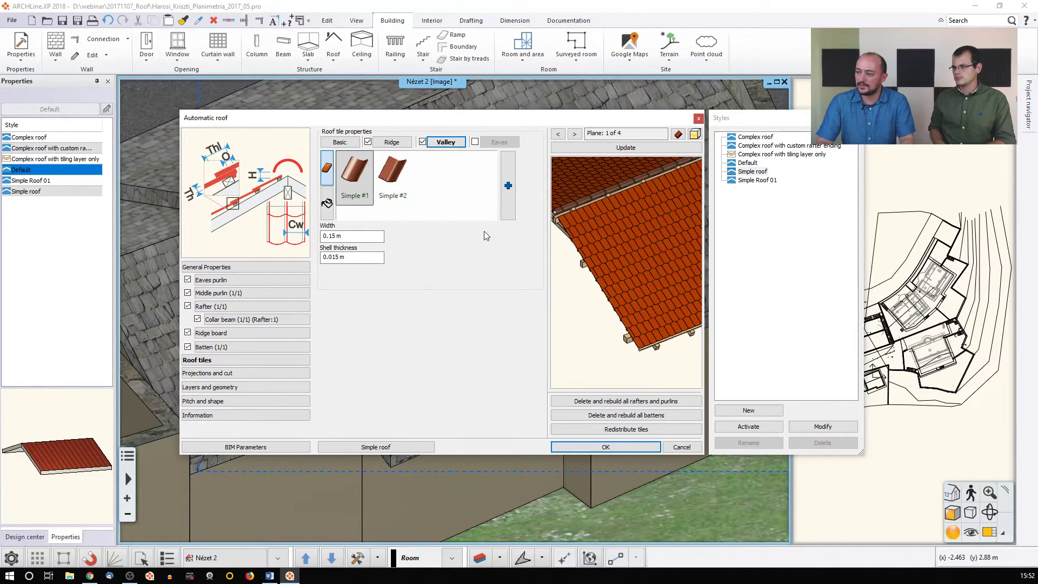
{"action": "left_click", "coordinate": [391, 144]}
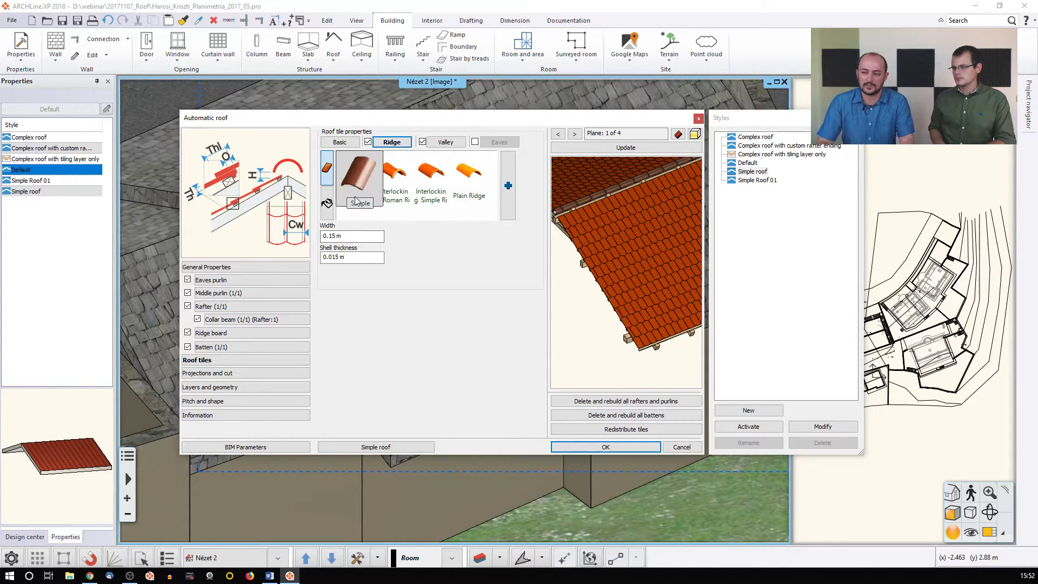
{"action": "left_click", "coordinate": [431, 176]}
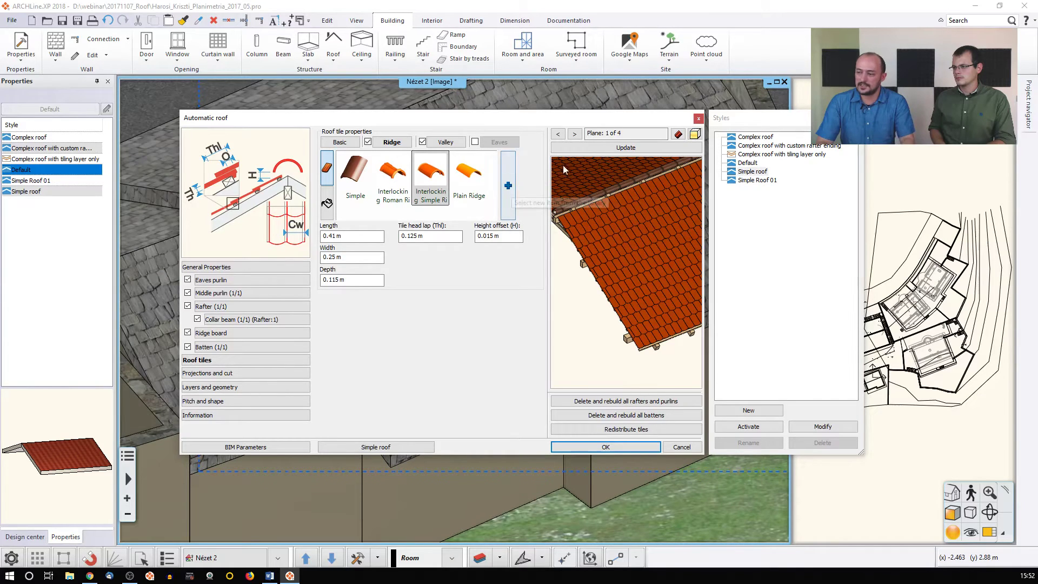
{"action": "left_click", "coordinate": [608, 151]}
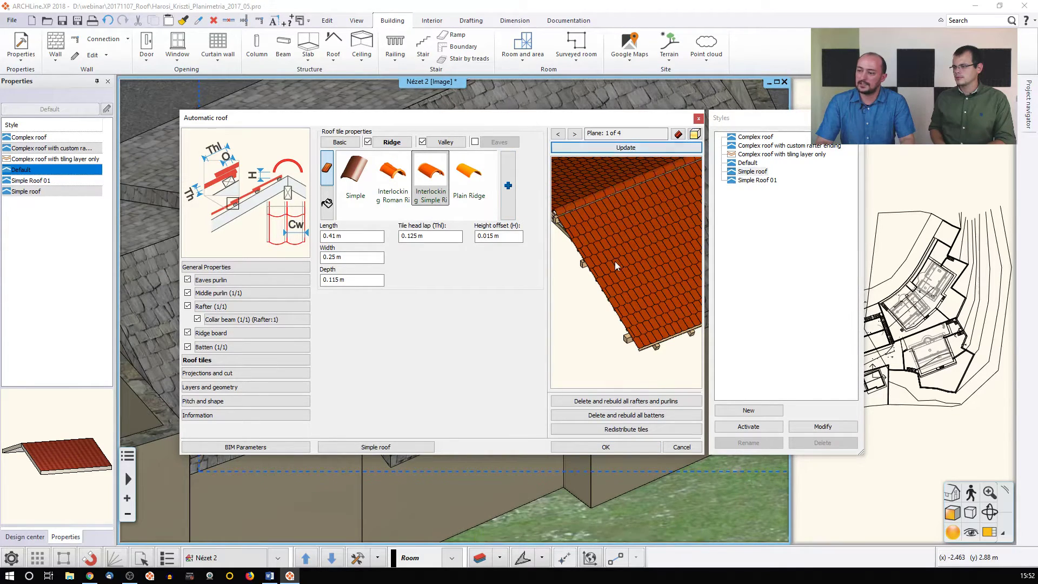
{"action": "middle_click_drag", "start_coordinate": [682, 197], "coordinate": [647, 249]}
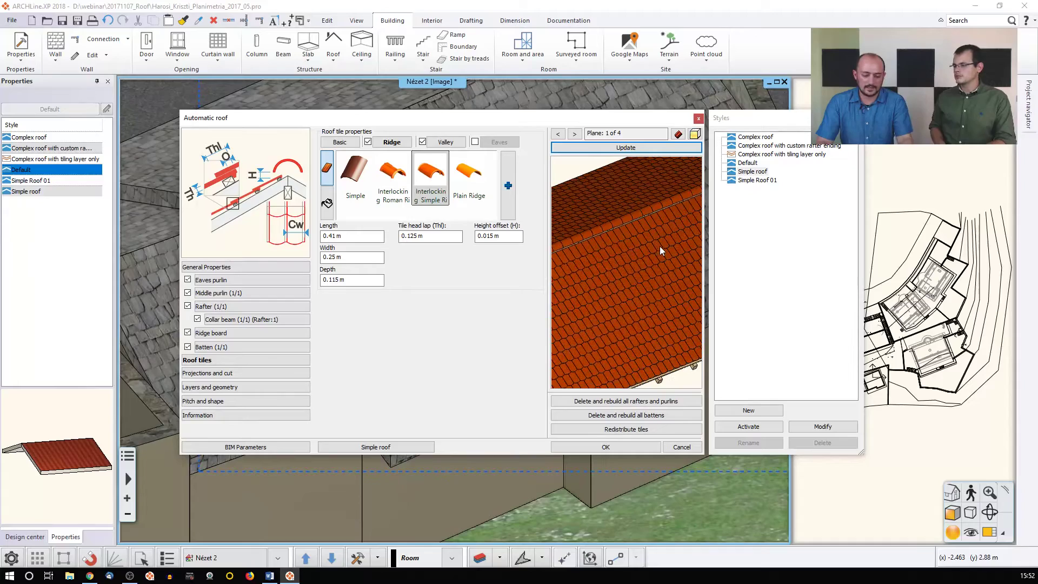
{"action": "left_click_drag", "start_coordinate": [660, 247], "coordinate": [637, 266]}
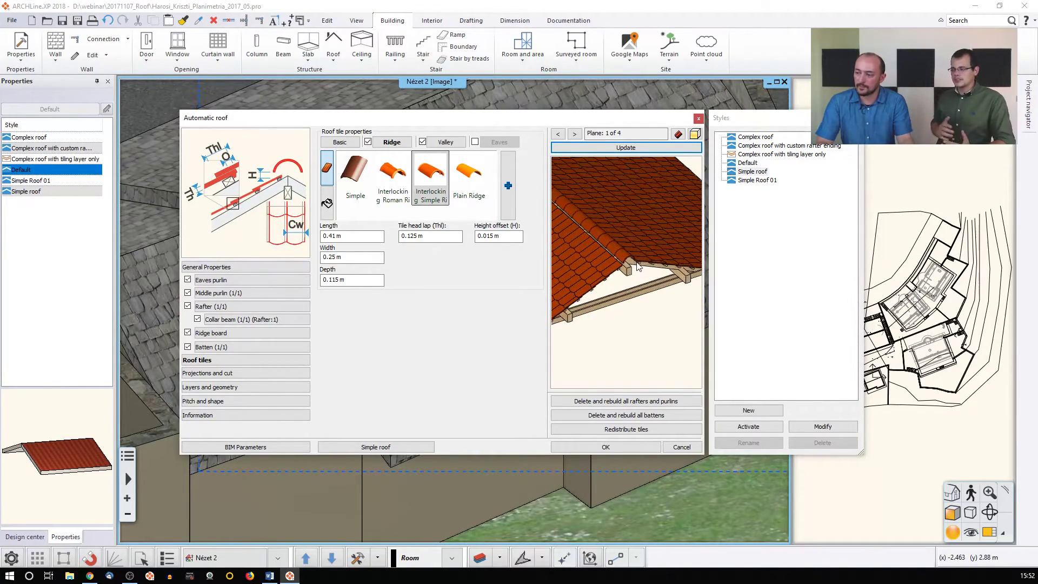
{"action": "scroll", "coordinate": [639, 273], "scroll_direction": "up", "scroll_amount": 2}
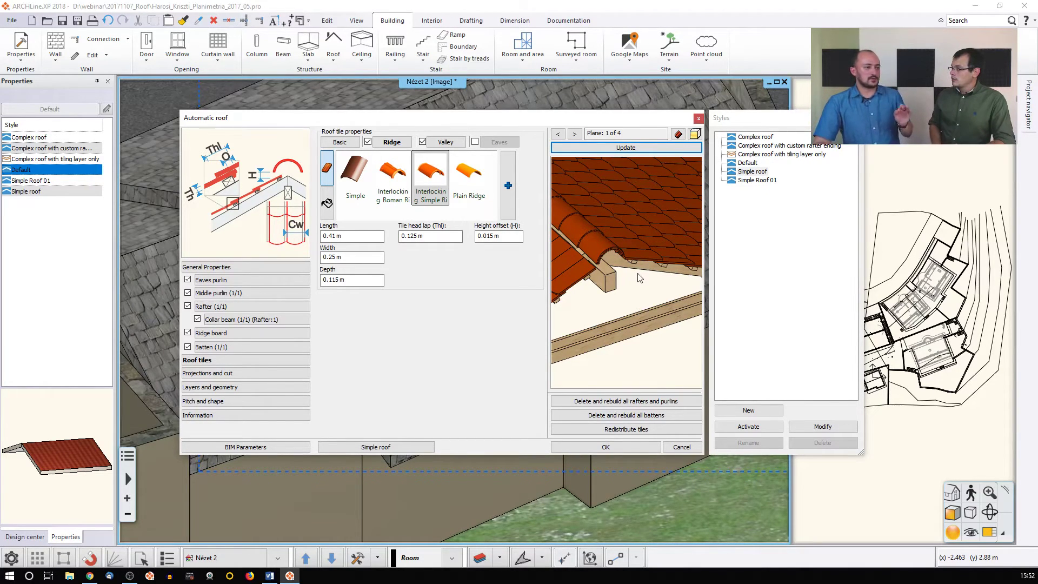
{"action": "left_click_drag", "start_coordinate": [628, 262], "coordinate": [602, 243]}
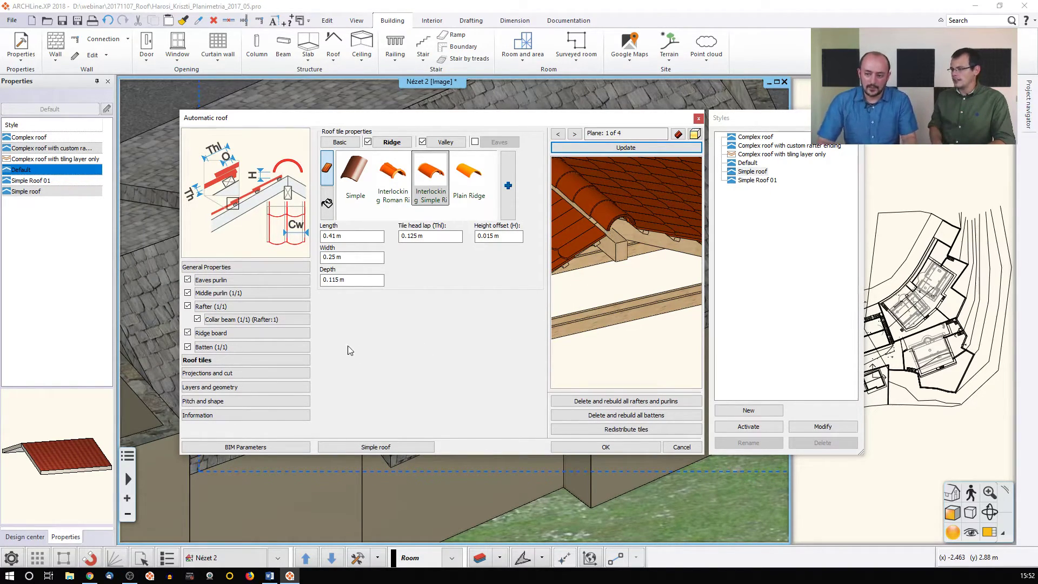
{"action": "left_click", "coordinate": [293, 345]}
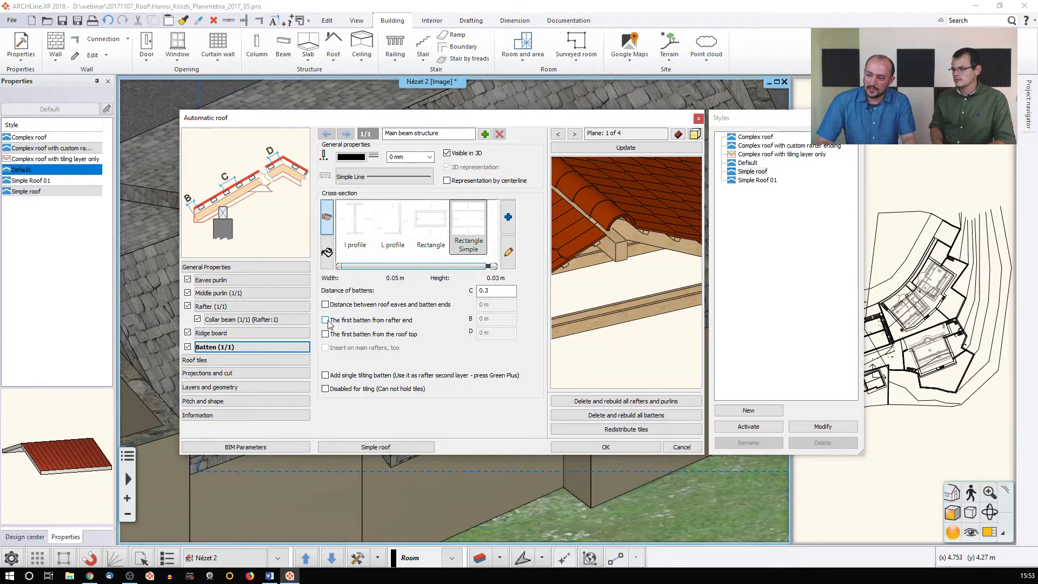
Measure the first batten from the roof top with a 0.02 m offset and update
{"action": "left_click", "coordinate": [325, 334]}
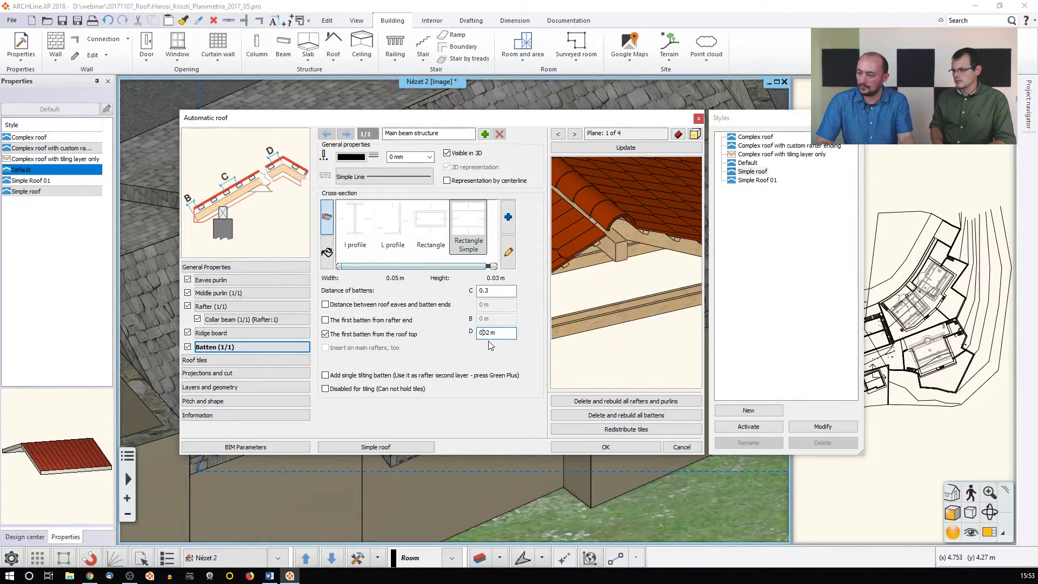
{"action": "left_click", "coordinate": [622, 147]}
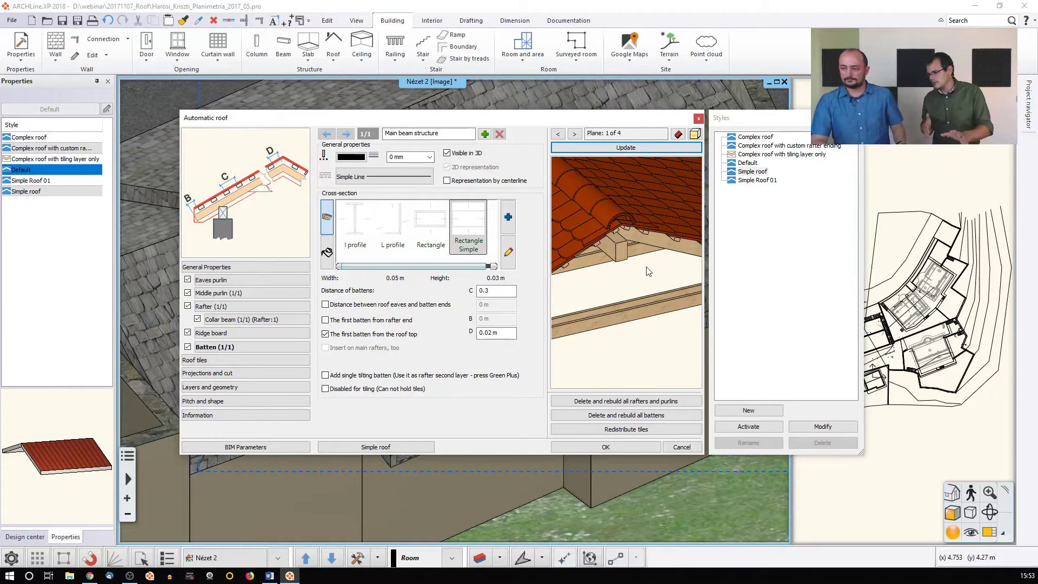
Confirm the roof settings, then give the gabled roof the 'Complex roof with custom rafter ending' style
{"action": "left_click", "coordinate": [608, 447]}
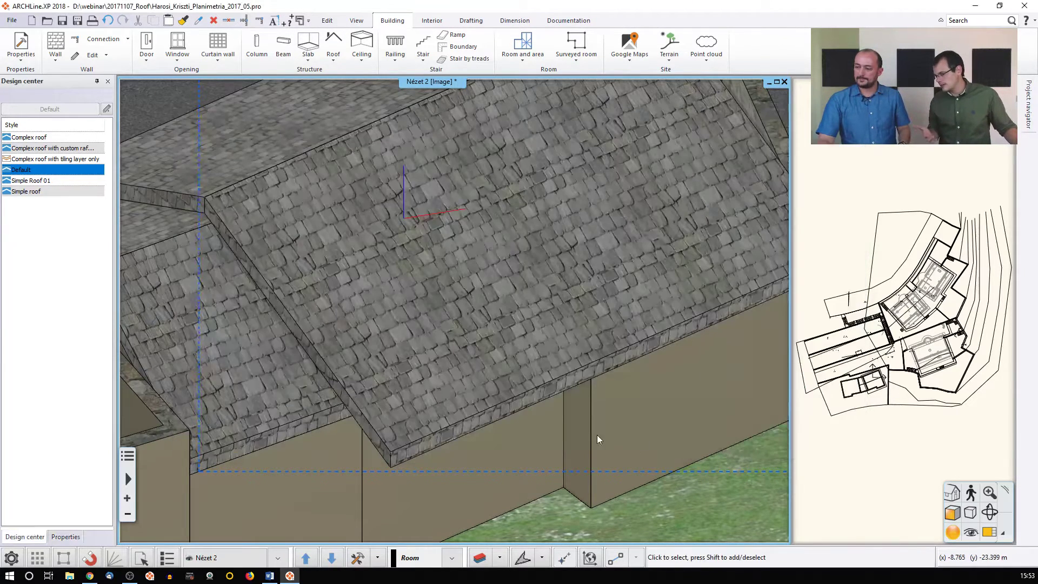
{"action": "scroll", "coordinate": [458, 367], "scroll_direction": "down", "scroll_amount": 1}
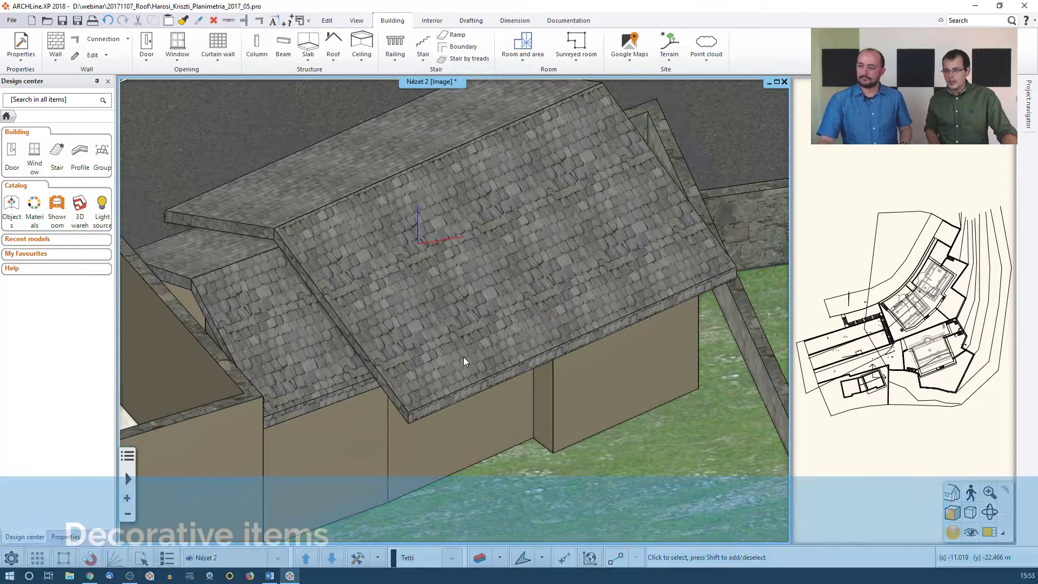
{"action": "double_click", "coordinate": [469, 319]}
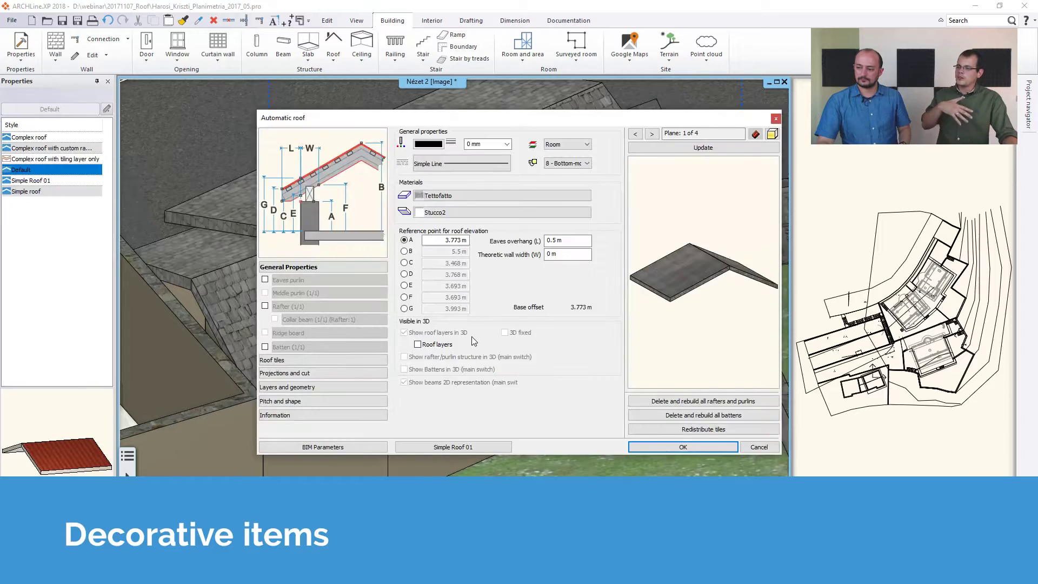
{"action": "left_click", "coordinate": [442, 441]}
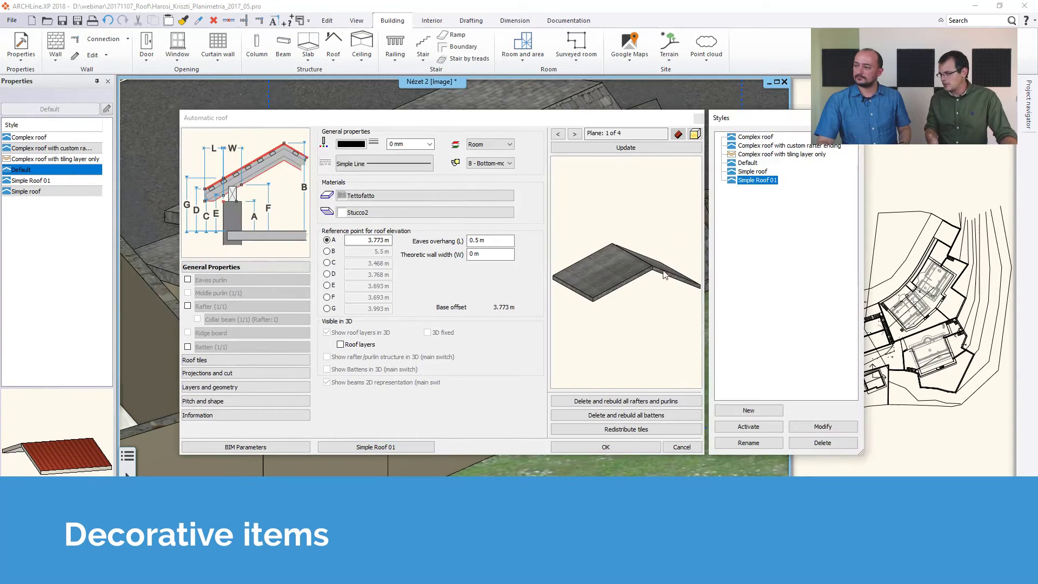
{"action": "double_click", "coordinate": [779, 146]}
{"action": "left_click", "coordinate": [605, 446]}
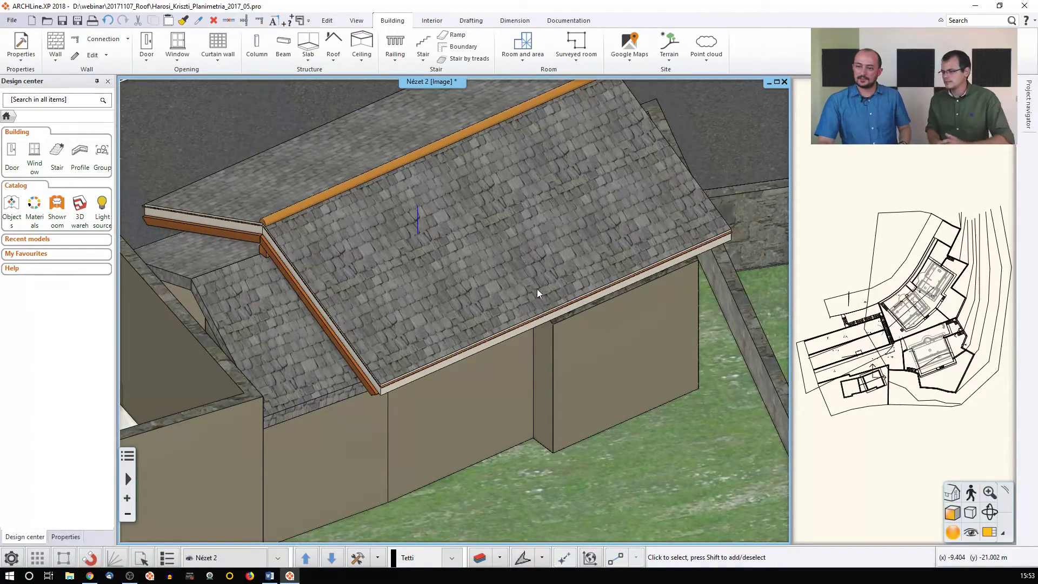
Orbit to a near top-down view of the gable and start a Loft from the Interior tab
{"action": "middle_click_drag", "start_coordinate": [535, 280], "coordinate": [408, 277]}
{"action": "middle_click_drag", "start_coordinate": [690, 280], "coordinate": [501, 275]}
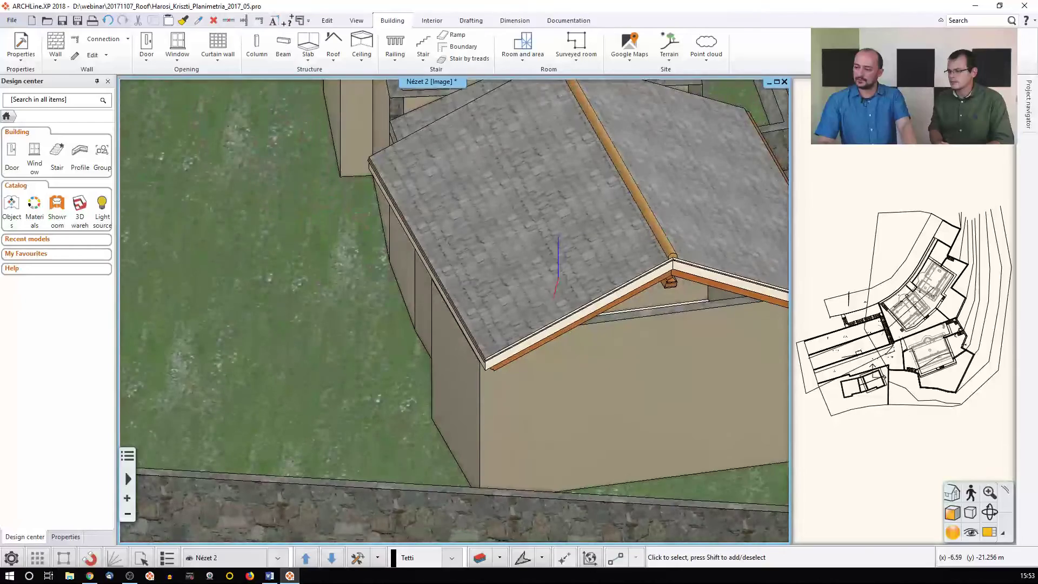
{"action": "middle_click_drag", "start_coordinate": [519, 335], "coordinate": [526, 273]}
{"action": "middle_click_drag", "start_coordinate": [501, 351], "coordinate": [426, 382]}
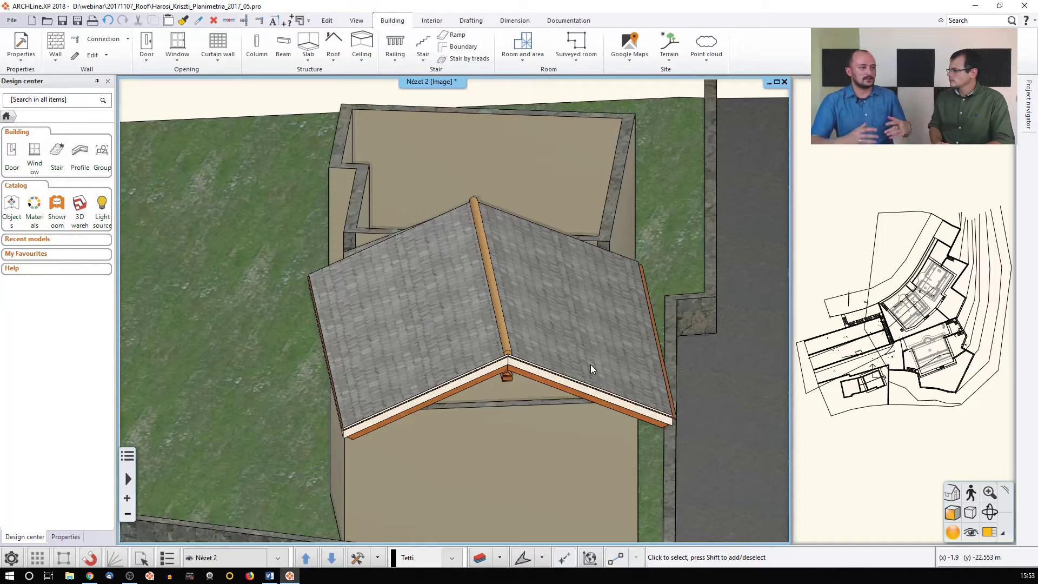
{"action": "scroll", "coordinate": [590, 365], "scroll_direction": "up", "scroll_amount": 1}
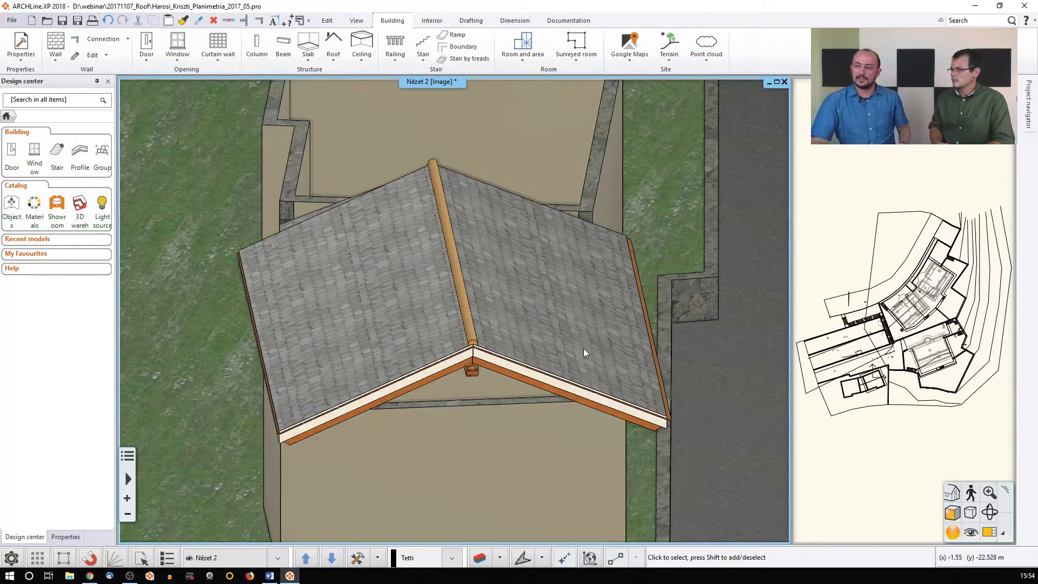
{"action": "left_click", "coordinate": [439, 24]}
{"action": "left_click", "coordinate": [301, 56]}
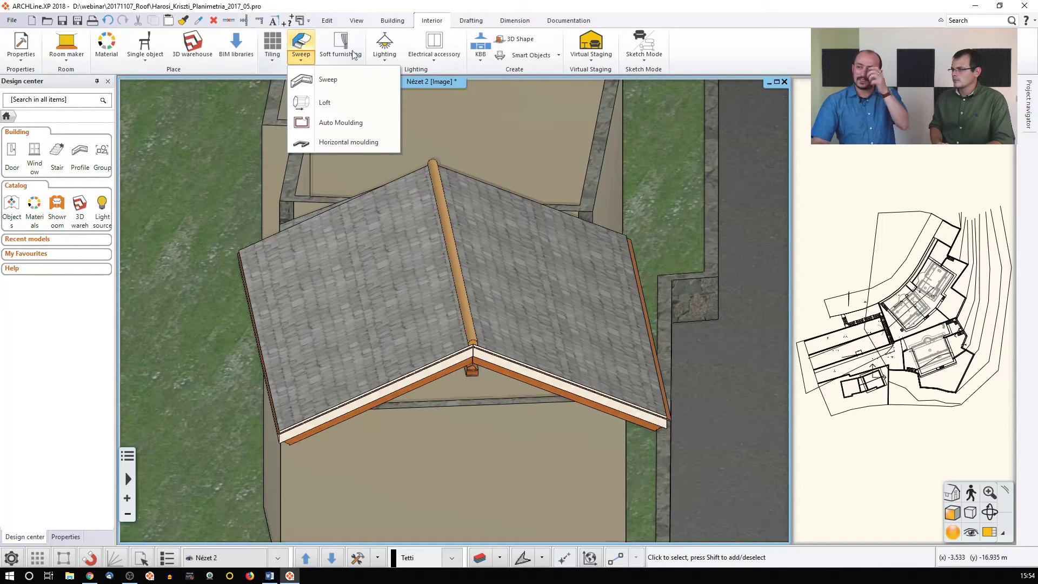
{"action": "left_click", "coordinate": [337, 86]}
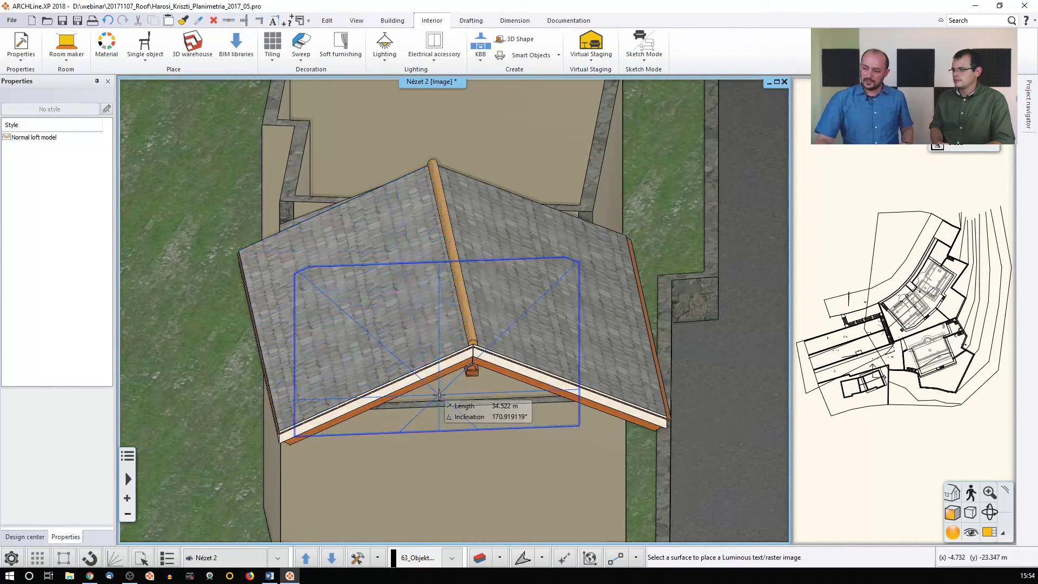
Start the loft path on the roof edge at the left eave end, running to the gable apex
{"action": "left_click", "coordinate": [418, 374]}
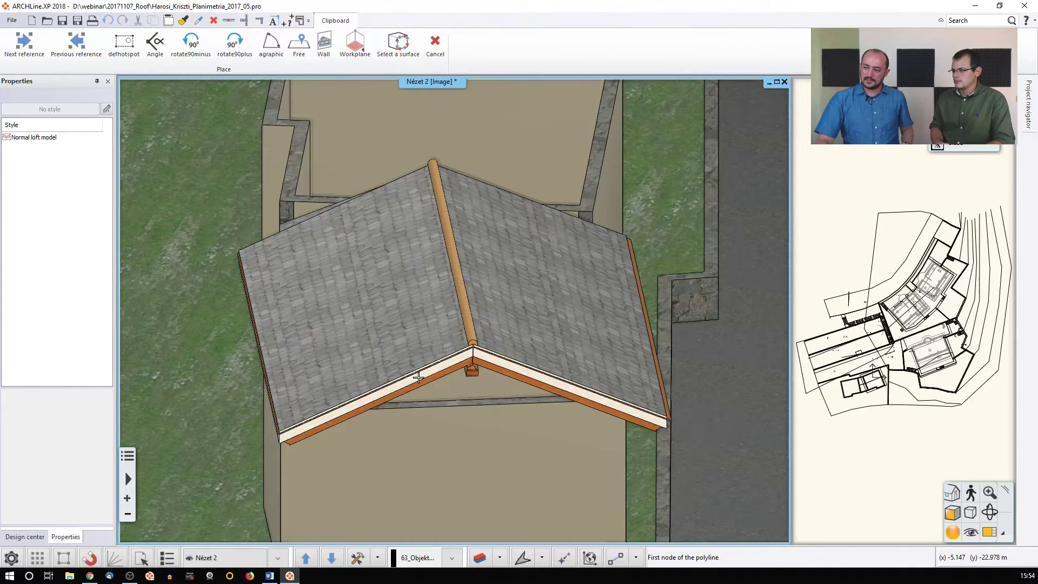
{"action": "left_click", "coordinate": [278, 430]}
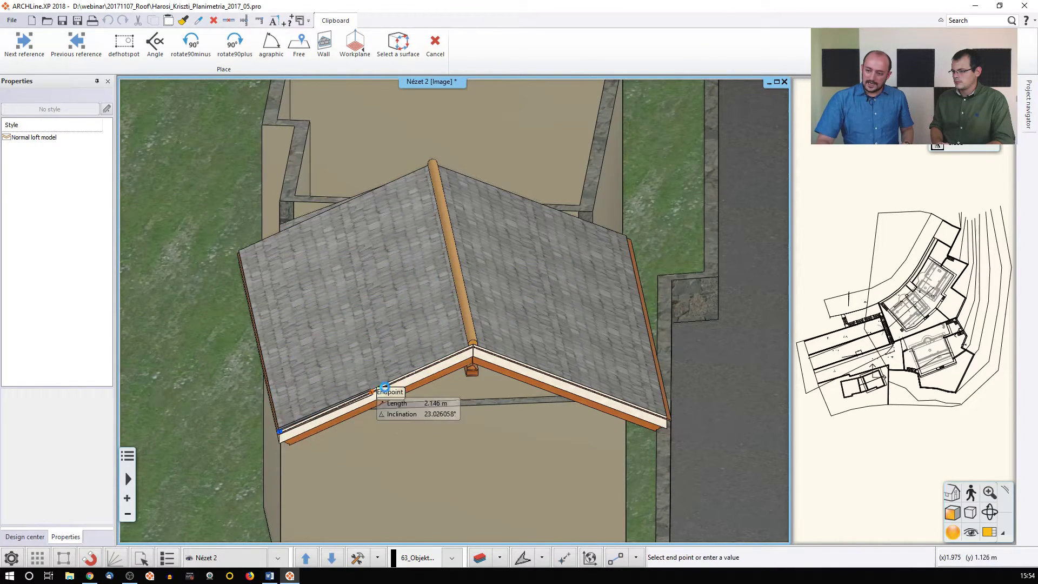
{"action": "scroll", "coordinate": [472, 348], "scroll_direction": "up", "scroll_amount": 4}
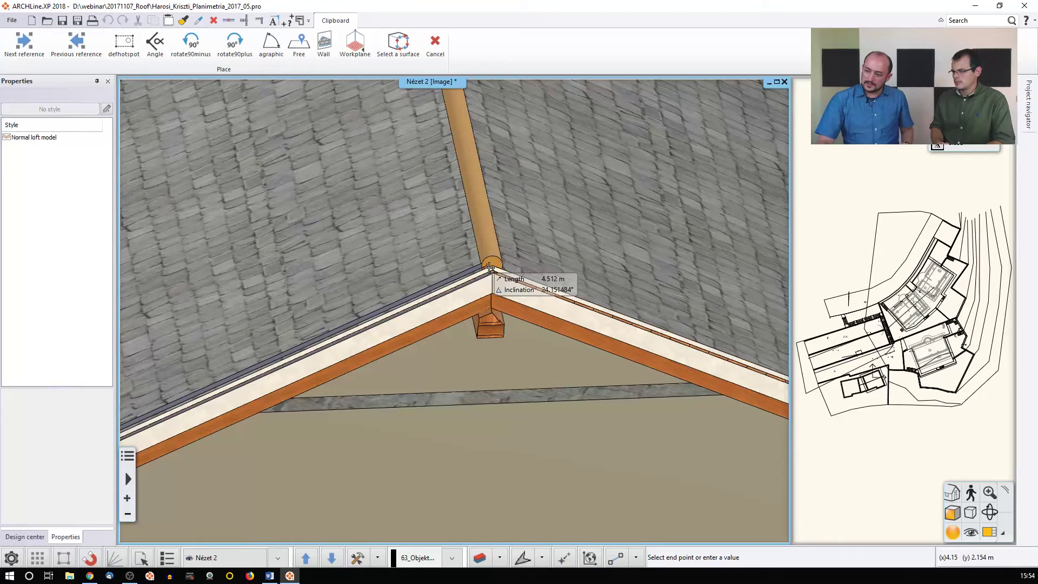
{"action": "left_click", "coordinate": [490, 265]}
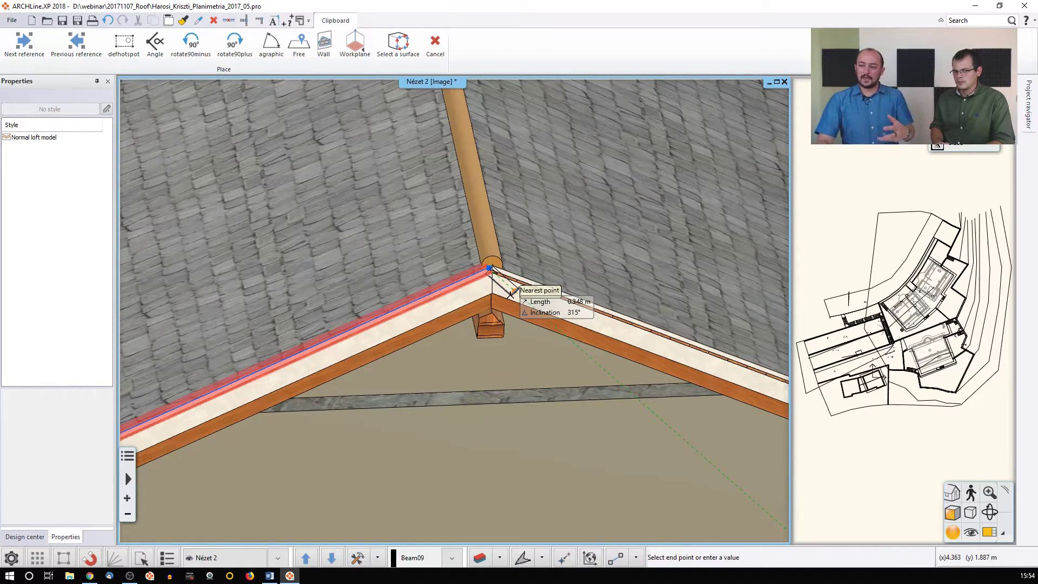
{"action": "left_click", "coordinate": [107, 20]}
{"action": "scroll", "coordinate": [473, 268], "scroll_direction": "up", "scroll_amount": 2}
{"action": "left_click", "coordinate": [473, 268]}
End the path at the right eave end and review the inverted-V path in the Loft dialog
{"action": "middle_click_drag", "start_coordinate": [613, 366], "coordinate": [427, 290]}
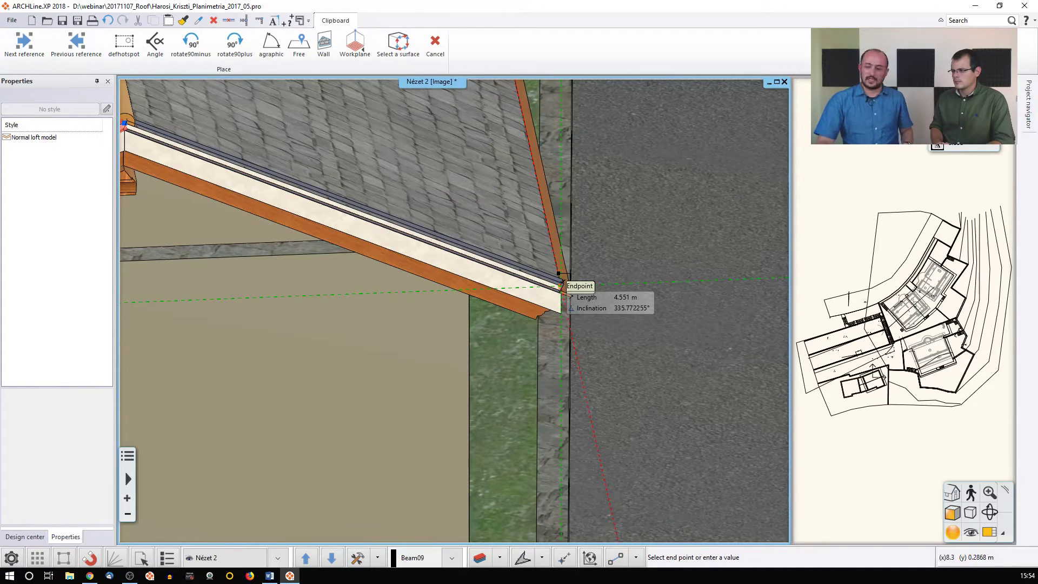
{"action": "left_click", "coordinate": [560, 285]}
{"action": "scroll", "coordinate": [281, 325], "scroll_direction": "down", "scroll_amount": 2}
{"action": "middle_click_drag", "start_coordinate": [287, 358], "coordinate": [440, 359]}
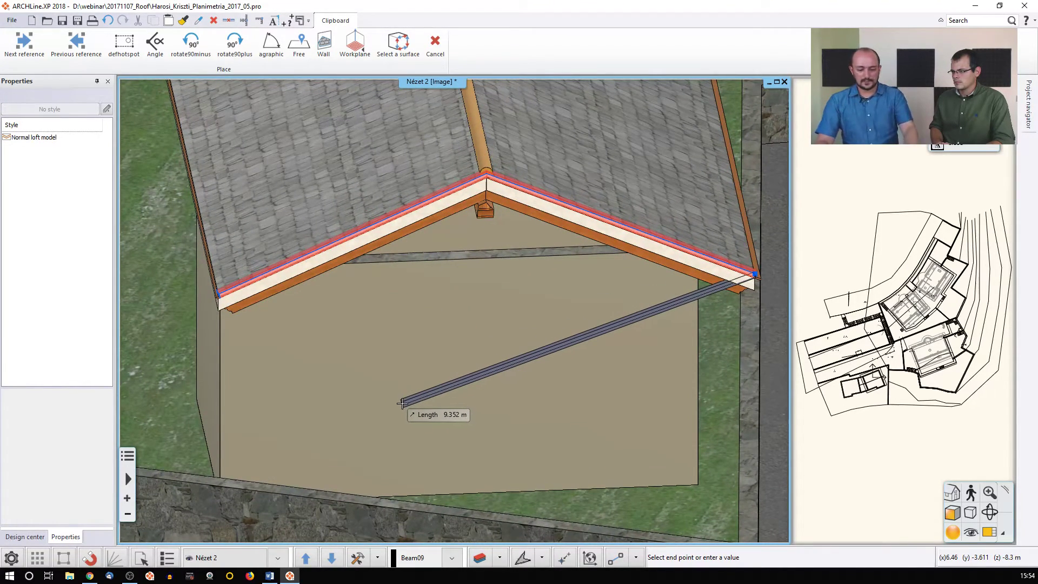
{"action": "key", "text": "Return"}
{"action": "left_click_drag", "start_coordinate": [516, 249], "coordinate": [481, 265]}
{"action": "left_click_drag", "start_coordinate": [399, 227], "coordinate": [435, 218]}
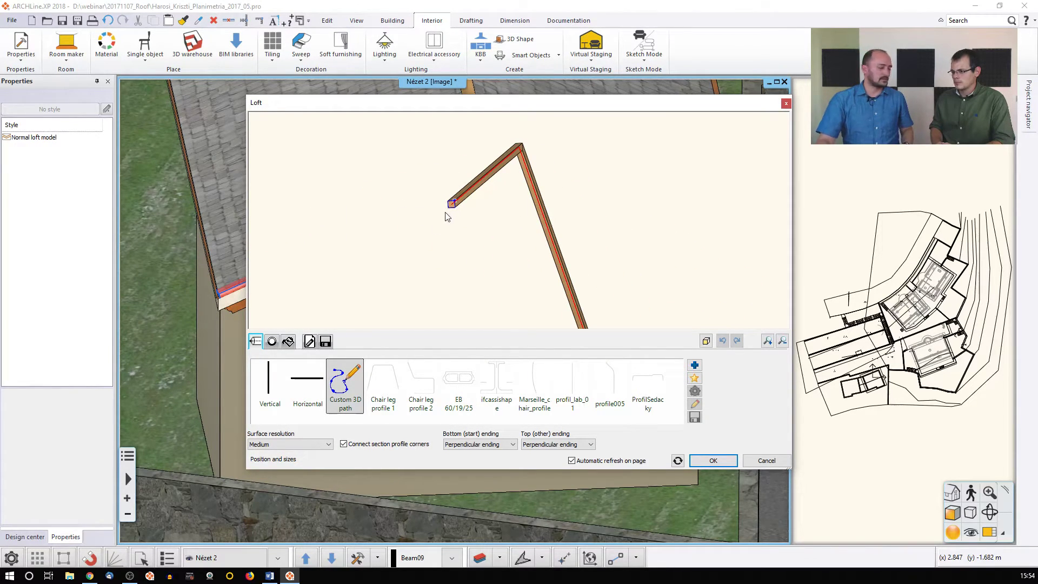
Switch the loft to a custom section profile and begin drawing it in the Profile Editor
{"action": "left_click", "coordinate": [272, 342]}
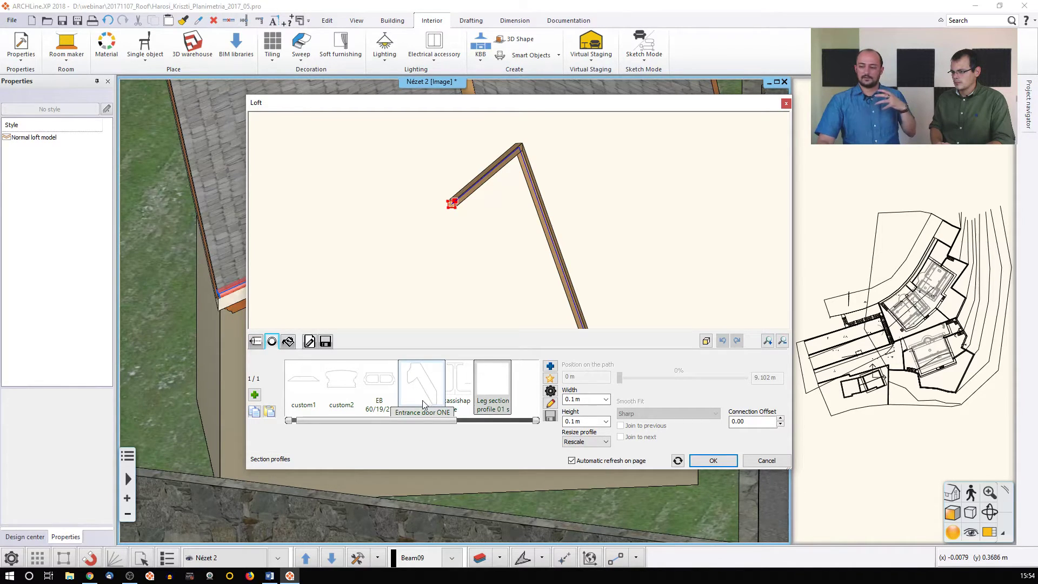
{"action": "left_click", "coordinate": [550, 378]}
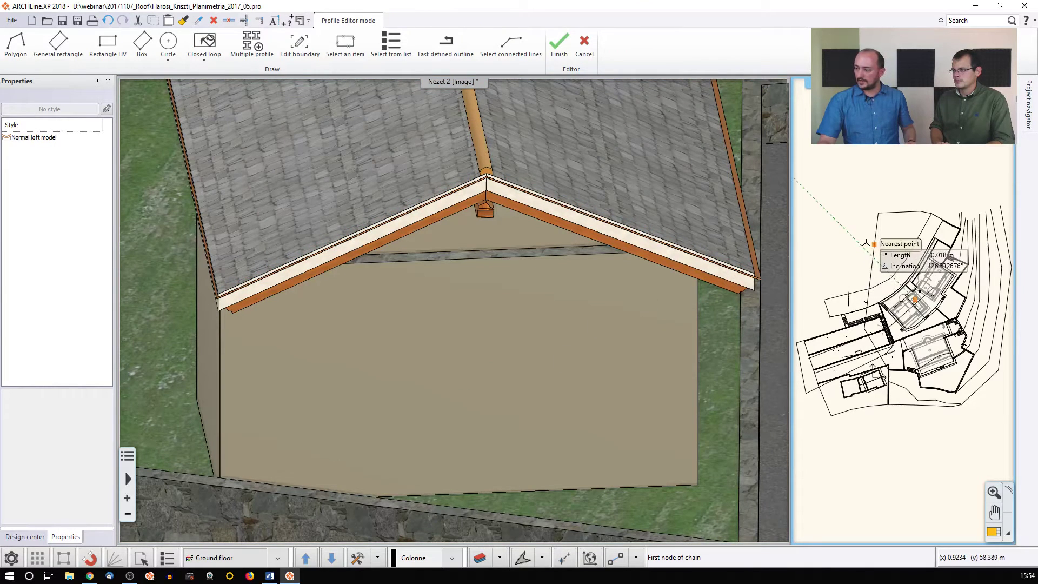
{"action": "scroll", "coordinate": [887, 285], "scroll_direction": "up", "scroll_amount": 5}
{"action": "scroll", "coordinate": [919, 316], "scroll_direction": "up", "scroll_amount": 5}
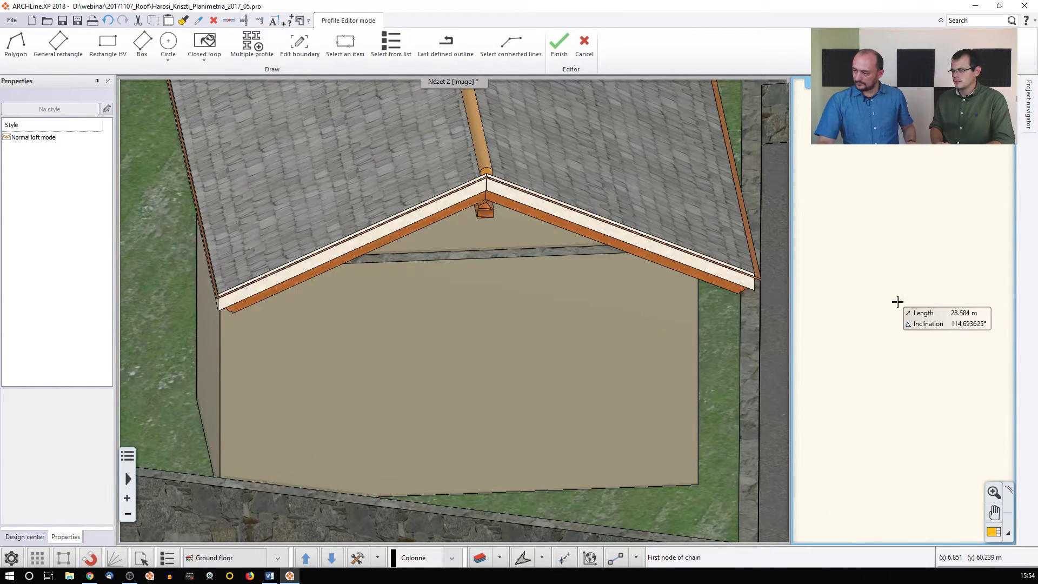
Trace the stepped fascia cross-section outline node by node, closing it with a diagonal edge
{"action": "left_click", "coordinate": [875, 282]}
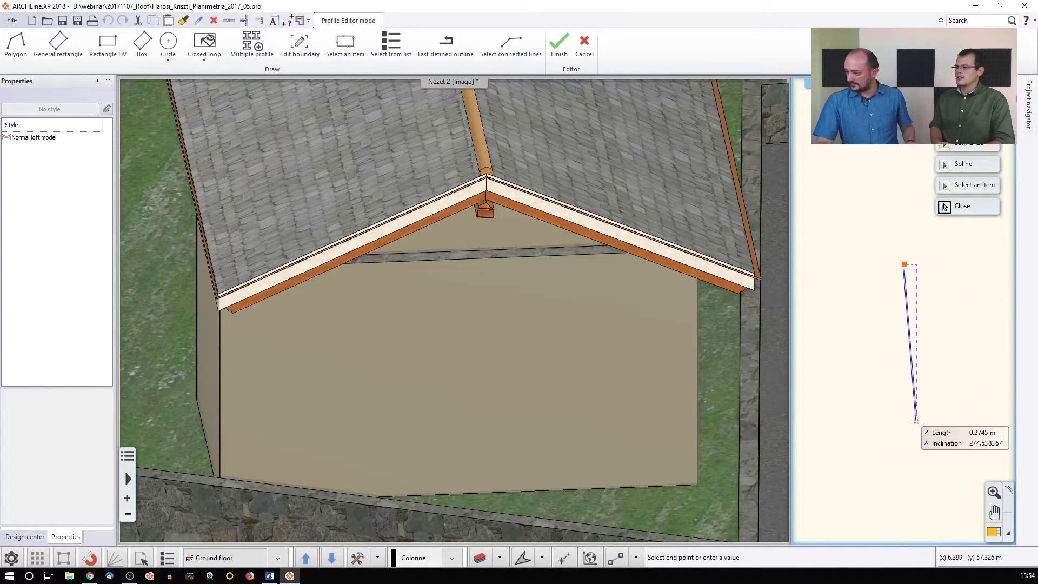
{"action": "left_click", "coordinate": [904, 451]}
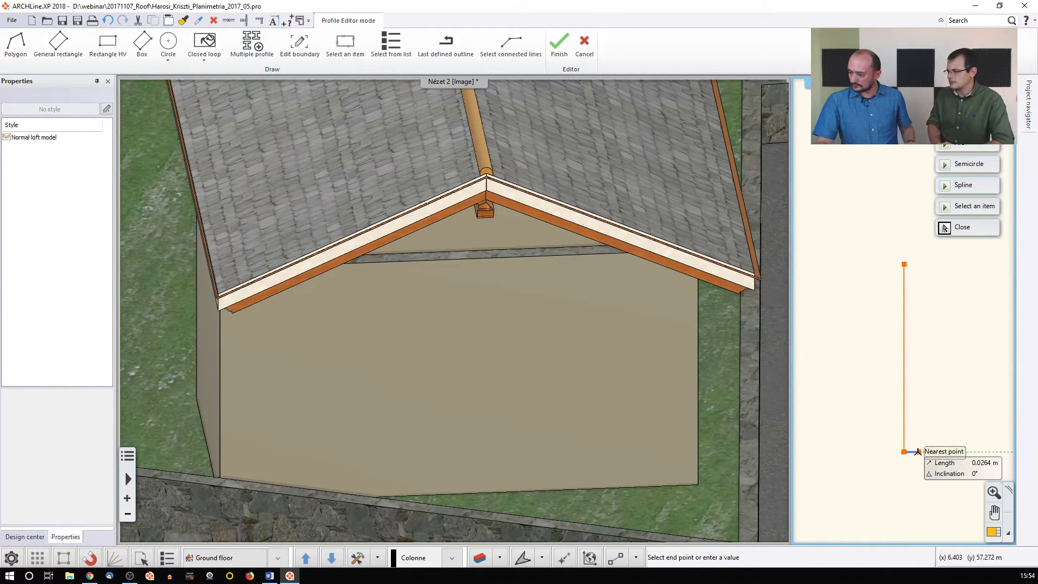
{"action": "left_click", "coordinate": [914, 452]}
{"action": "left_click", "coordinate": [915, 414]}
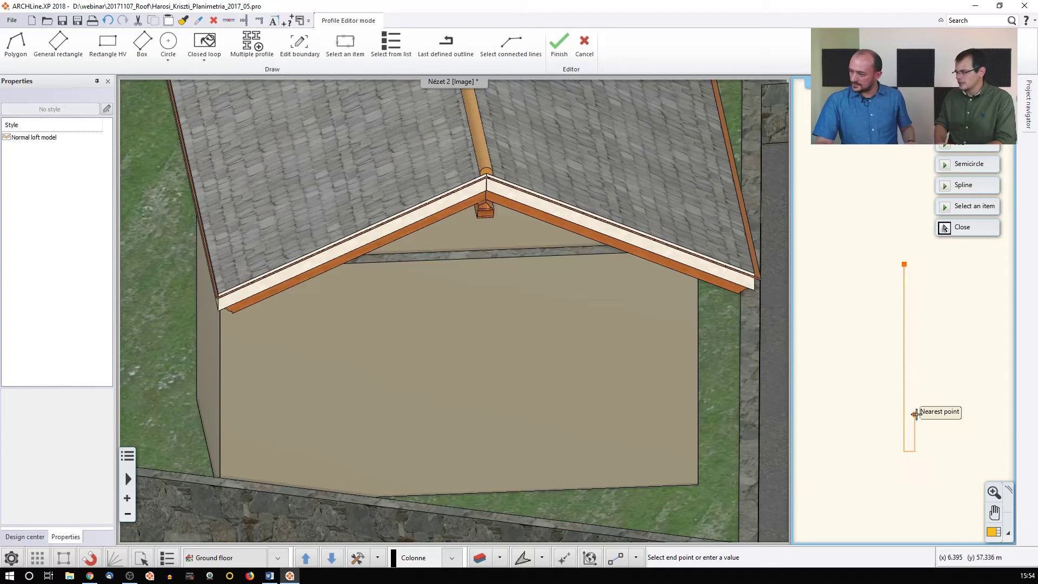
{"action": "left_click", "coordinate": [926, 414]}
{"action": "left_click", "coordinate": [926, 326]}
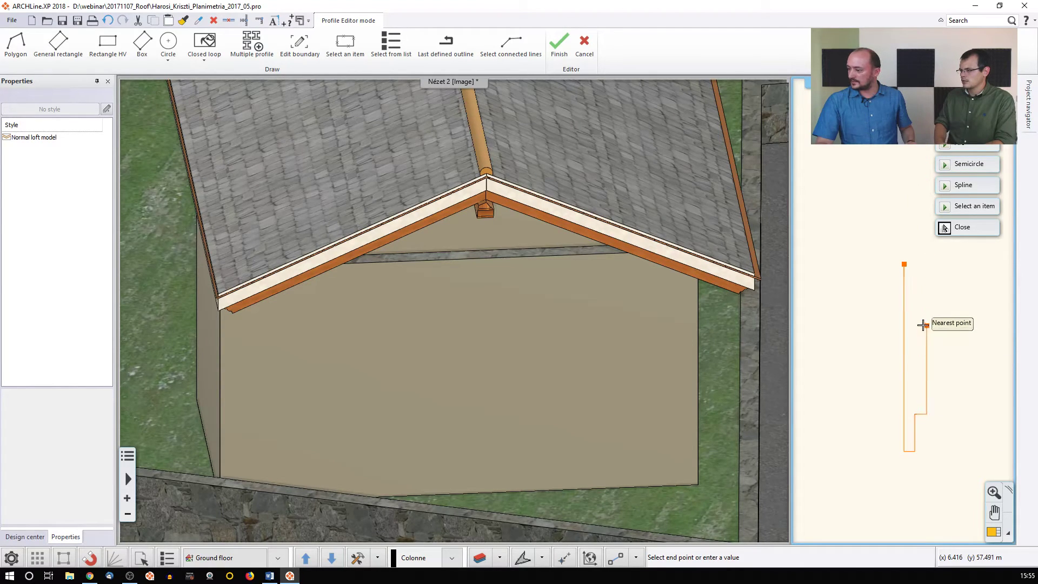
{"action": "left_click", "coordinate": [940, 325]}
{"action": "middle_click_drag", "start_coordinate": [940, 270], "coordinate": [937, 335]}
{"action": "left_click", "coordinate": [938, 284]}
{"action": "left_click", "coordinate": [922, 283]}
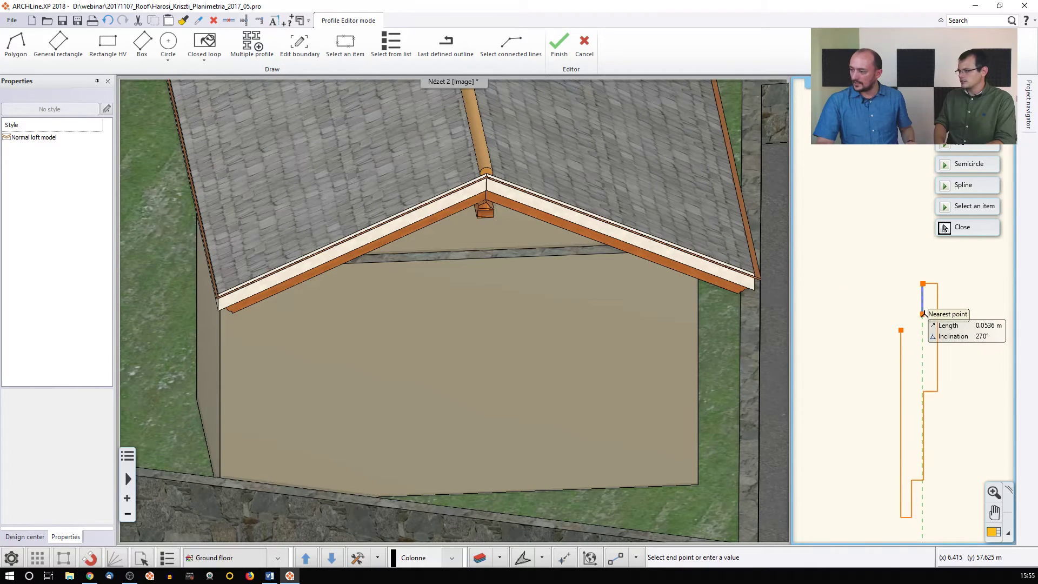
{"action": "left_click", "coordinate": [923, 313]}
{"action": "left_click", "coordinate": [900, 330]}
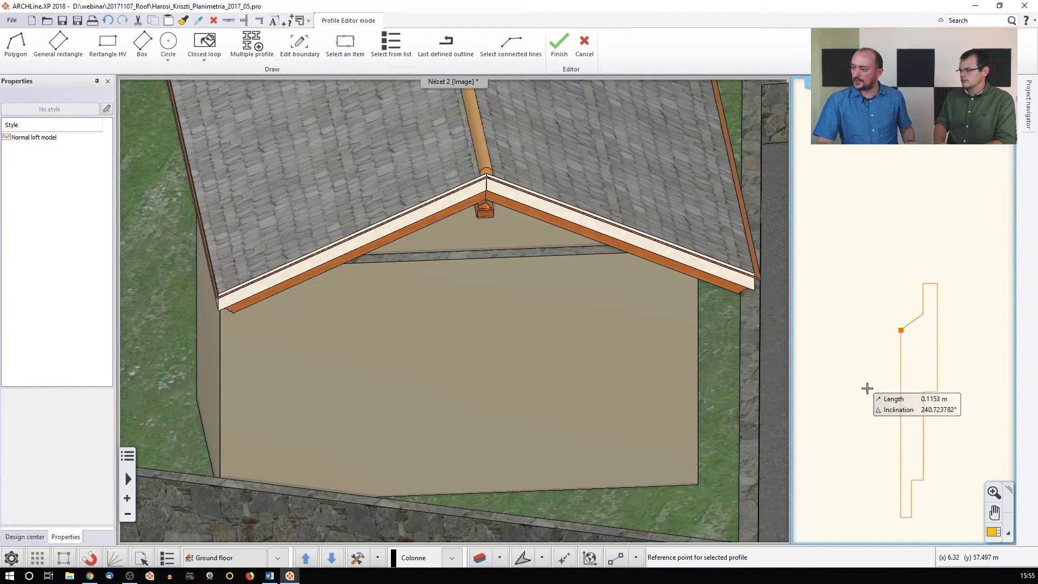
Set the profile's reference point at its closing endpoint and inspect the loft preview
{"action": "left_click", "coordinate": [901, 329]}
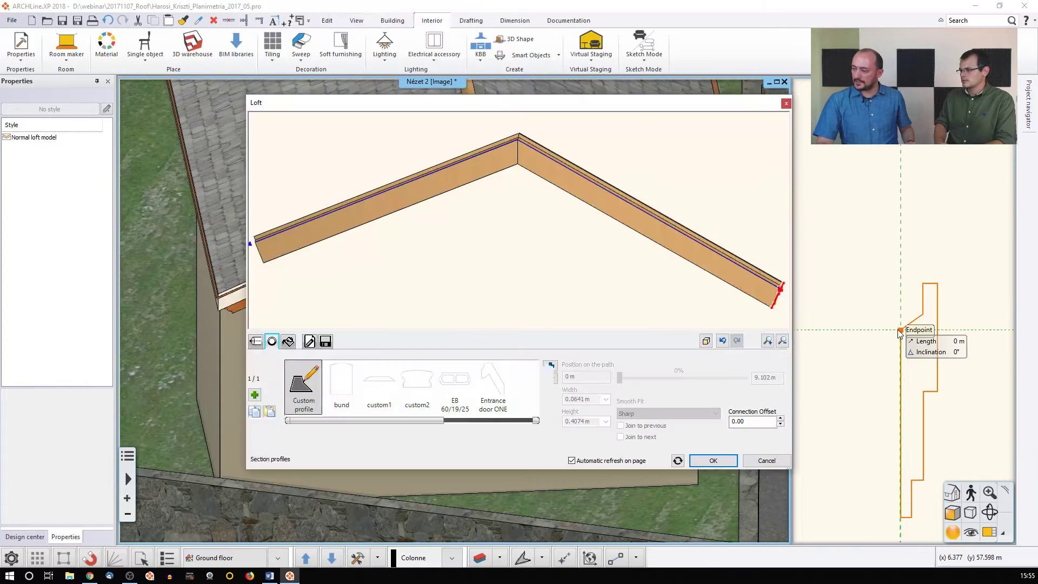
{"action": "middle_click_drag", "start_coordinate": [600, 303], "coordinate": [484, 276]}
{"action": "scroll", "coordinate": [424, 269], "scroll_direction": "up", "scroll_amount": 5}
{"action": "scroll", "coordinate": [452, 246], "scroll_direction": "up", "scroll_amount": 3}
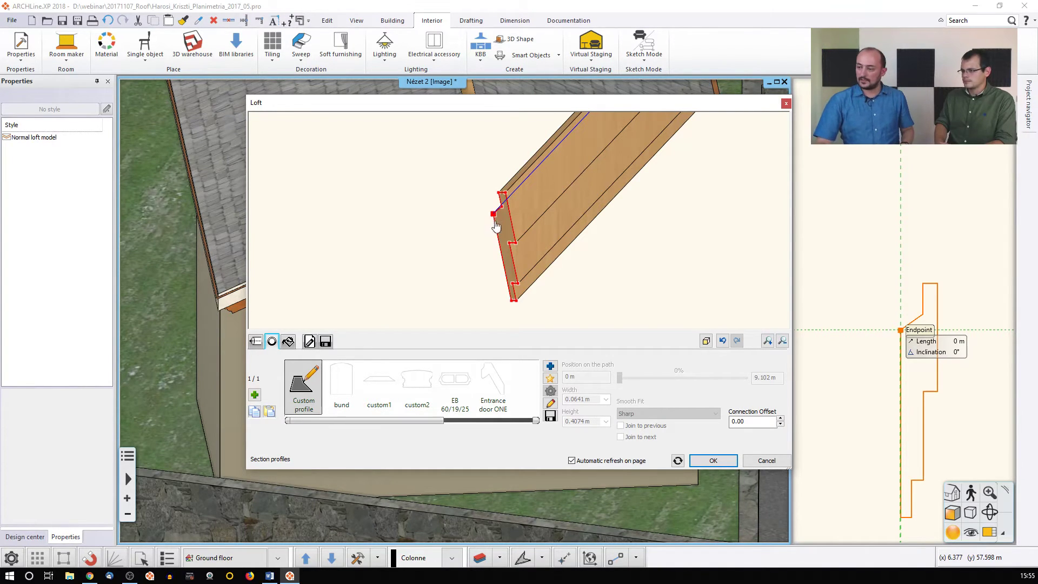
{"action": "scroll", "coordinate": [611, 275], "scroll_direction": "down", "scroll_amount": 4}
{"action": "middle_click_drag", "start_coordinate": [646, 247], "coordinate": [562, 247]}
{"action": "scroll", "coordinate": [564, 251], "scroll_direction": "down", "scroll_amount": 3}
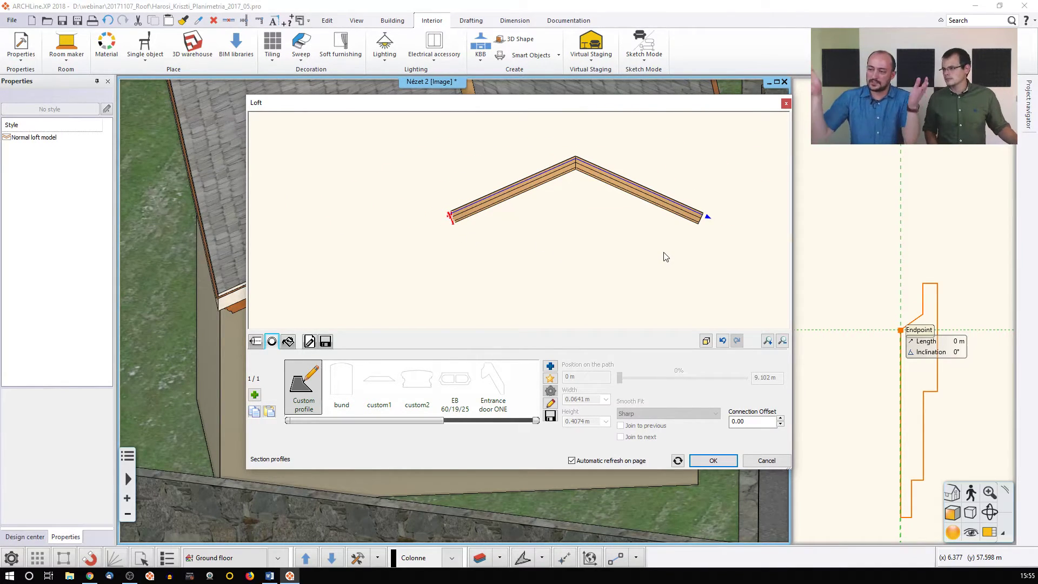
Set both the start and other loft endings to Vertical ending and apply the loft
{"action": "left_click", "coordinate": [256, 342]}
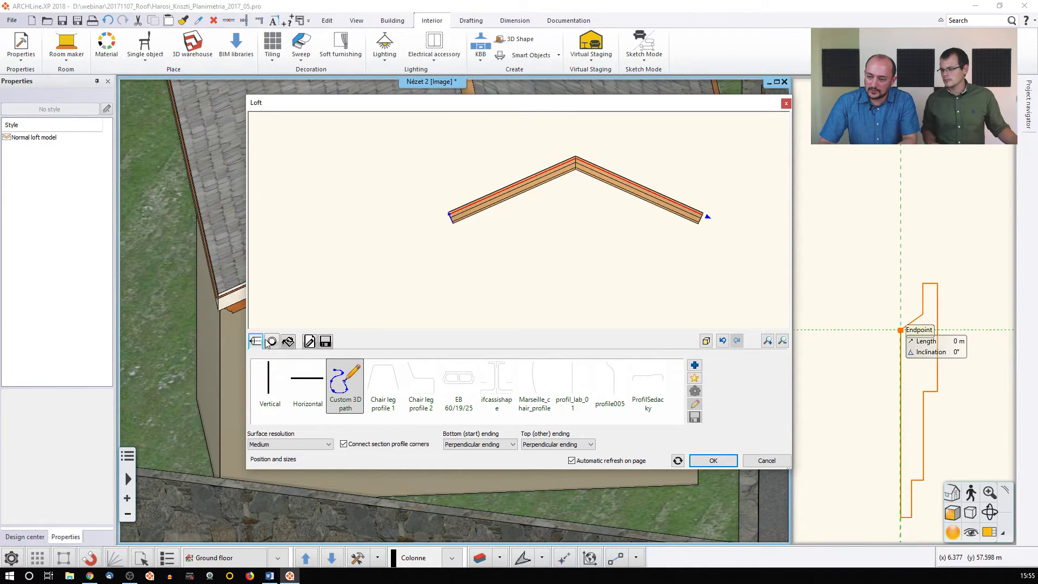
{"action": "left_click", "coordinate": [489, 445]}
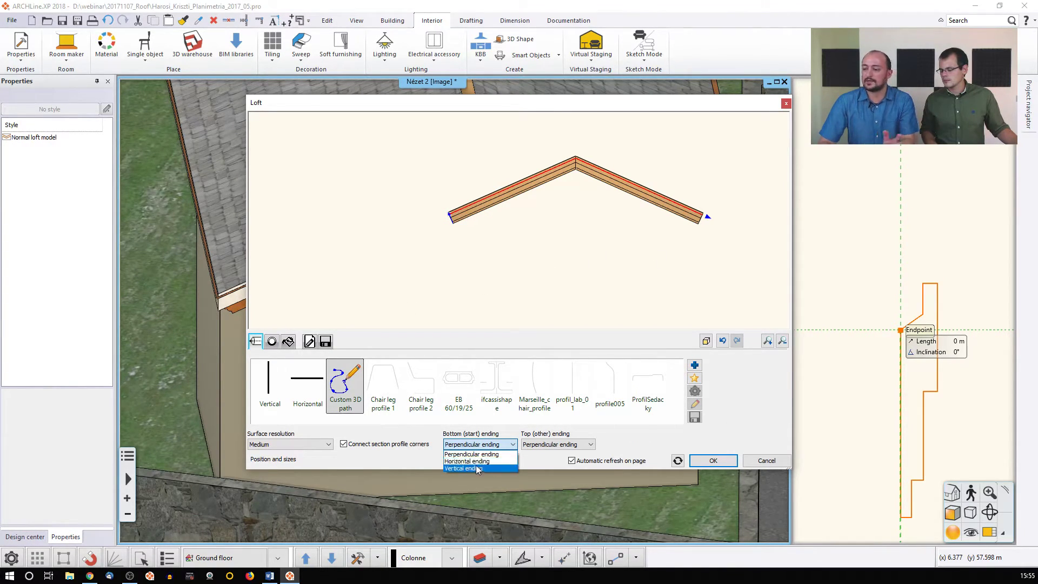
{"action": "left_click", "coordinate": [478, 468]}
{"action": "left_click", "coordinate": [546, 445]}
{"action": "left_click", "coordinate": [538, 468]}
{"action": "left_click", "coordinate": [712, 461]}
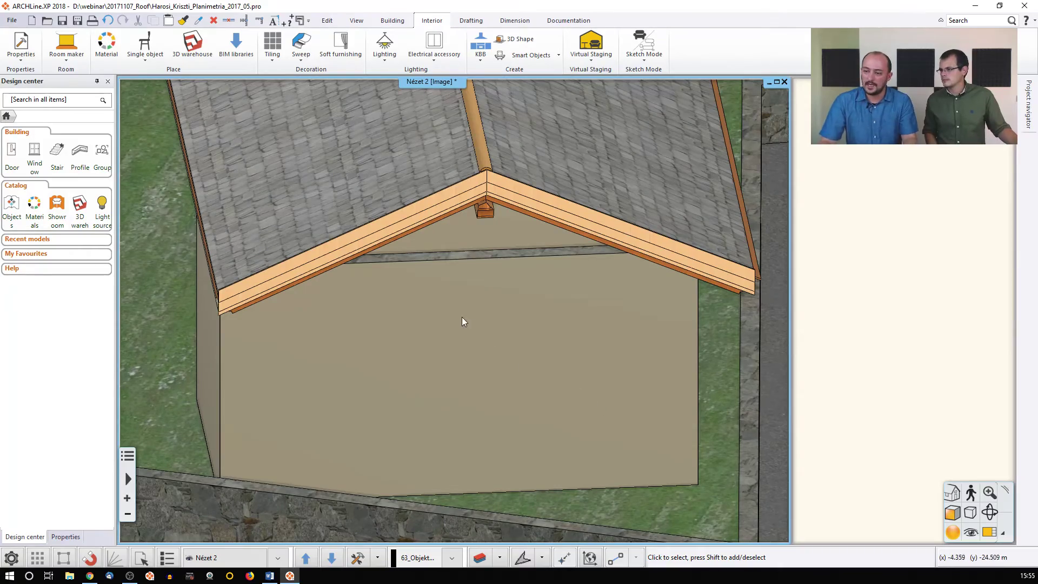
View the gable from underneath, then select the gable roof and open its Automatic roof settings
{"action": "middle_click_drag", "start_coordinate": [320, 306], "coordinate": [288, 261]}
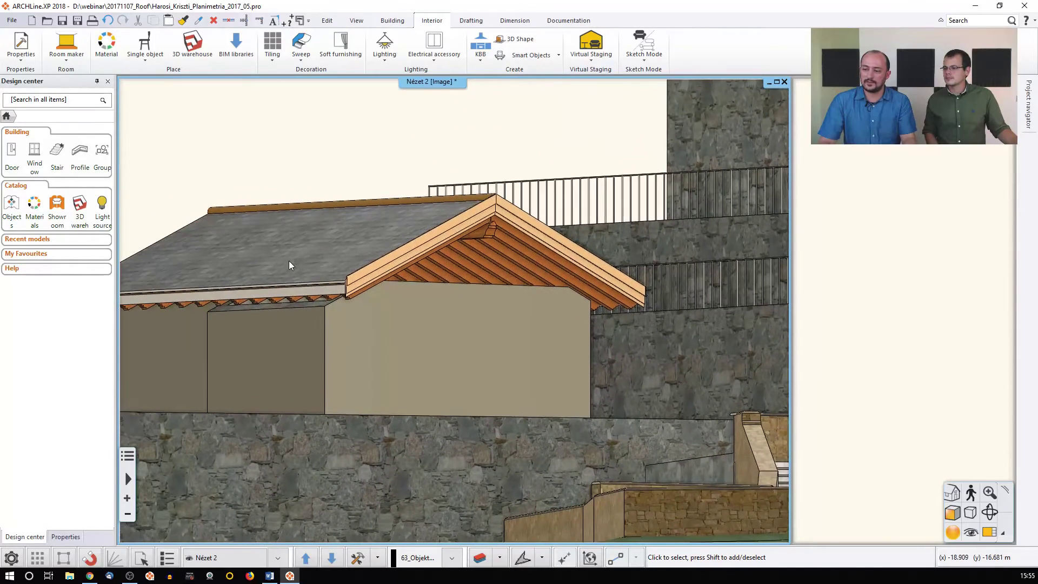
{"action": "left_click", "coordinate": [308, 272]}
{"action": "left_click", "coordinate": [322, 303]}
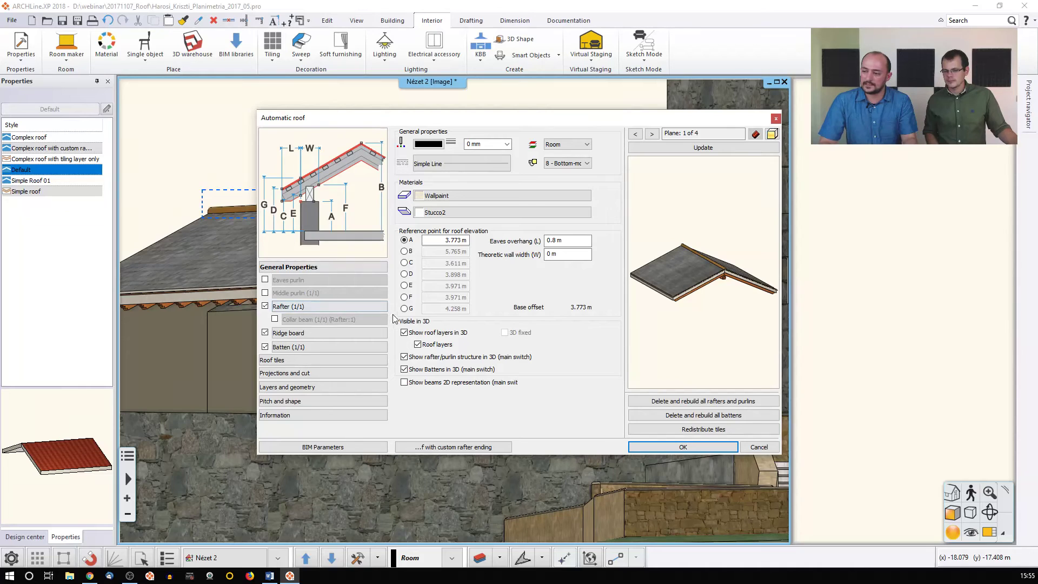
Give the rafters' bottom ending the Profil3 end profile from the library
{"action": "left_click", "coordinate": [292, 307]}
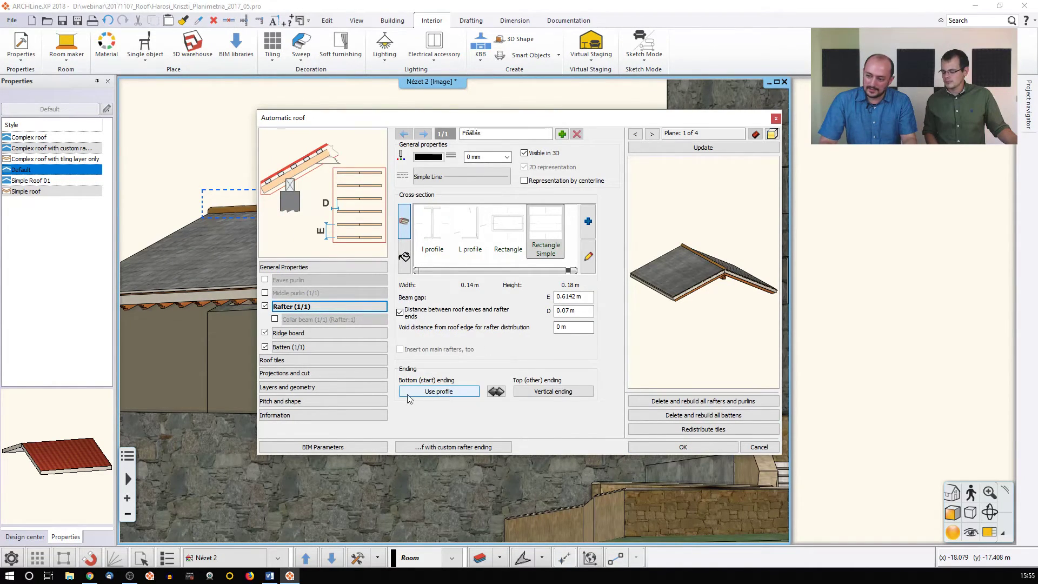
{"action": "left_click", "coordinate": [444, 397]}
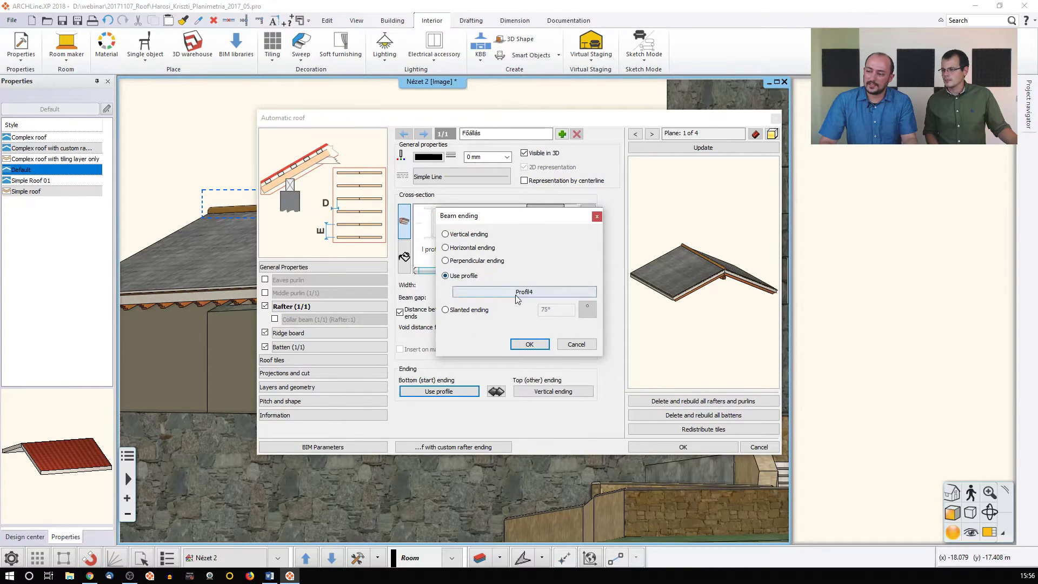
{"action": "left_click", "coordinate": [544, 292]}
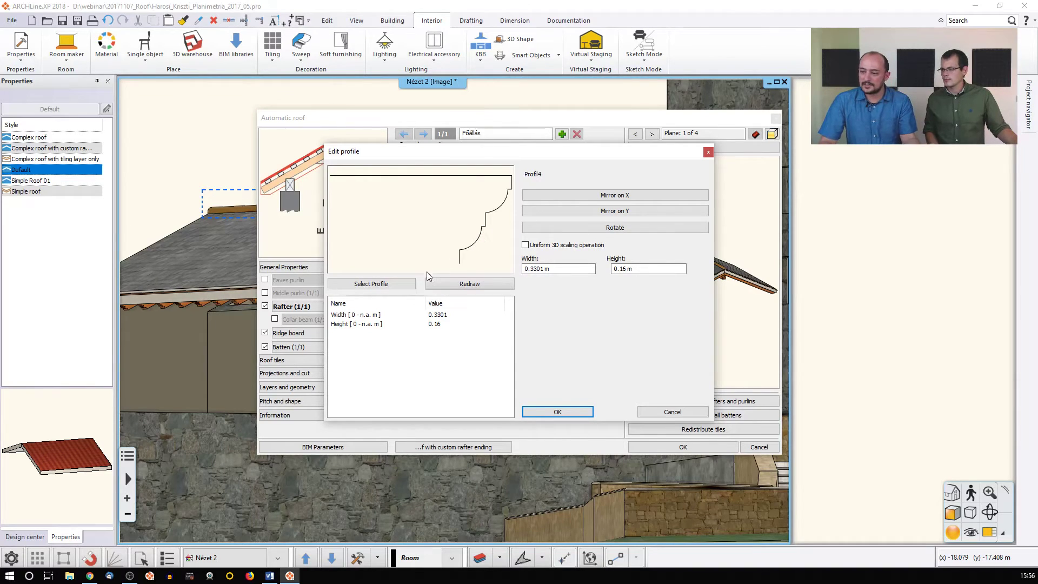
{"action": "left_click", "coordinate": [393, 287]}
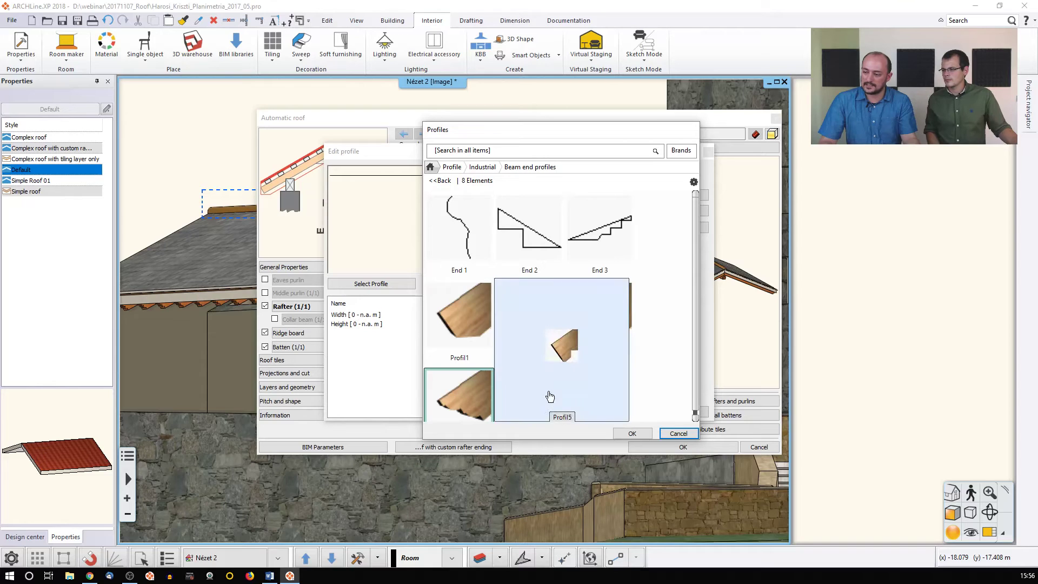
{"action": "left_click", "coordinate": [600, 346]}
{"action": "left_click", "coordinate": [630, 432]}
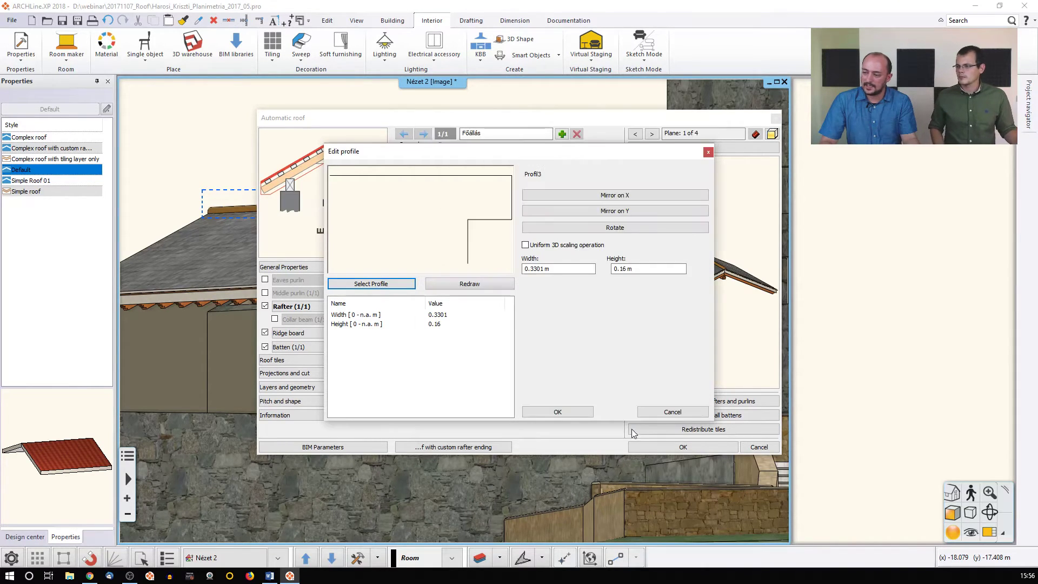
{"action": "left_click", "coordinate": [557, 413]}
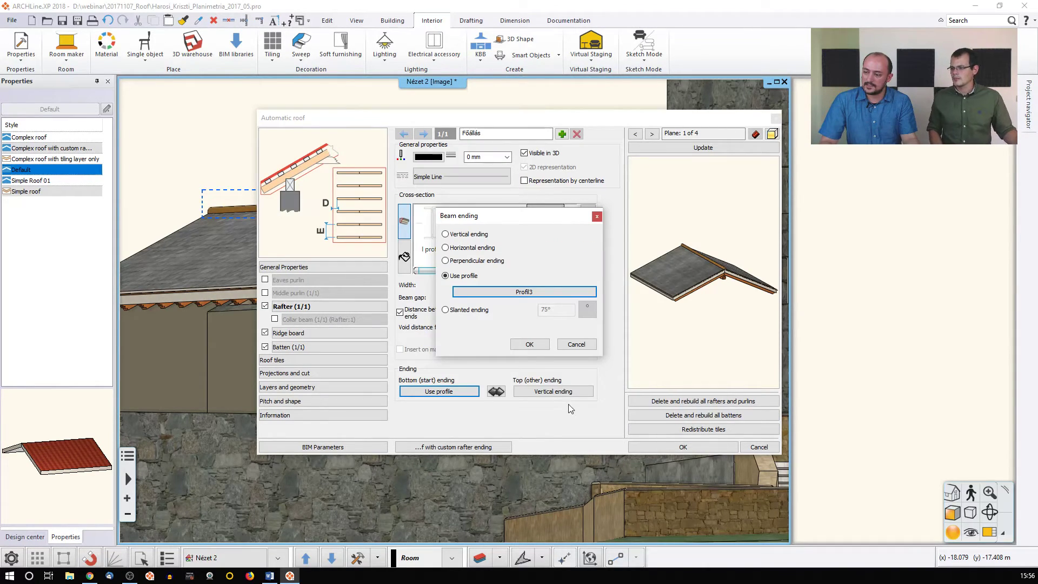
{"action": "left_click", "coordinate": [529, 345]}
Update the roof preview with the profiled rafter ends, then close the Automatic roof dialog
{"action": "left_click", "coordinate": [703, 148]}
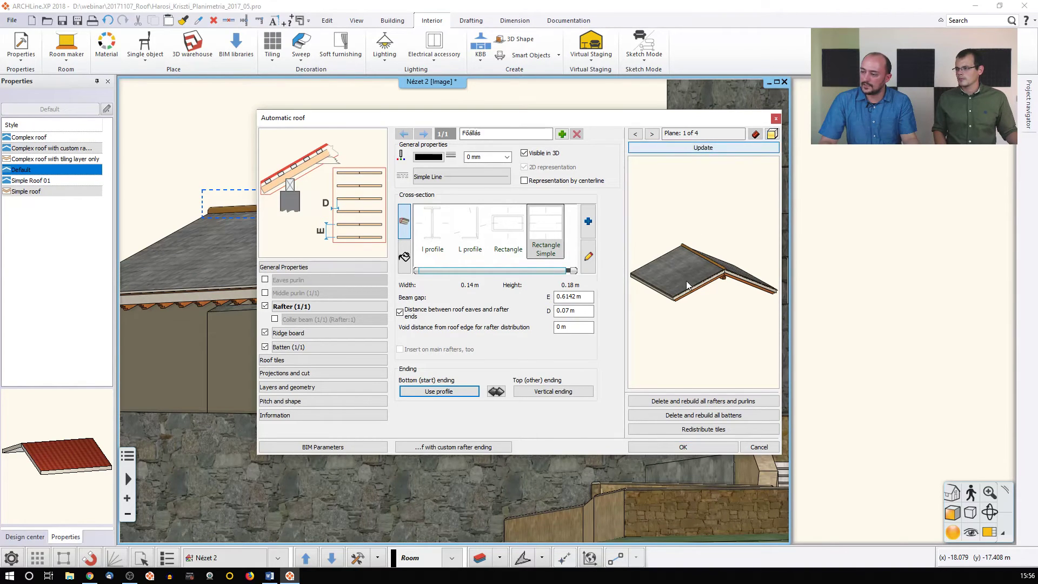
{"action": "scroll", "coordinate": [687, 277], "scroll_direction": "up", "scroll_amount": 5}
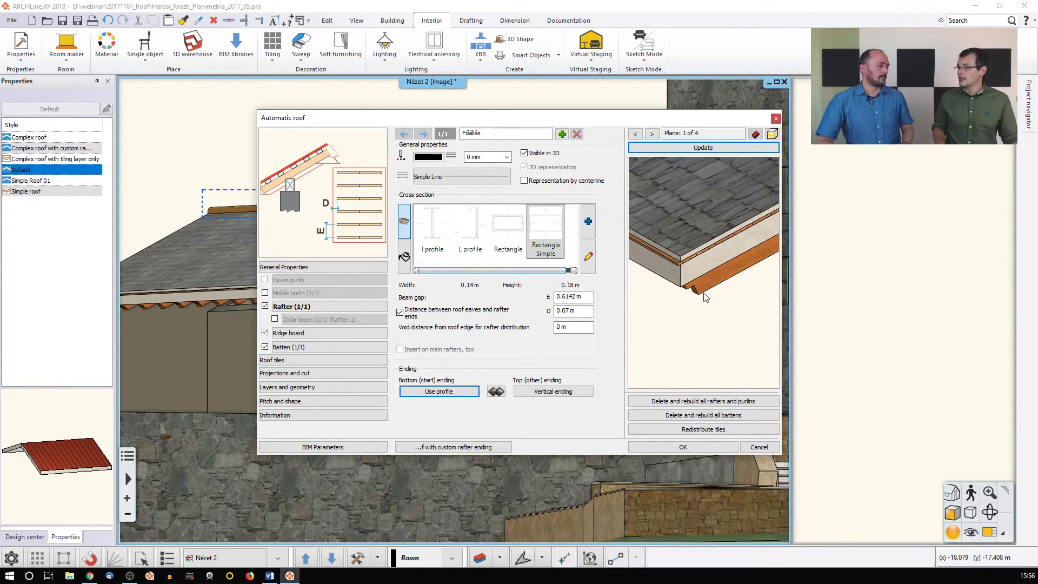
{"action": "left_click", "coordinate": [759, 446]}
{"action": "scroll", "coordinate": [481, 204], "scroll_direction": "down", "scroll_amount": 6}
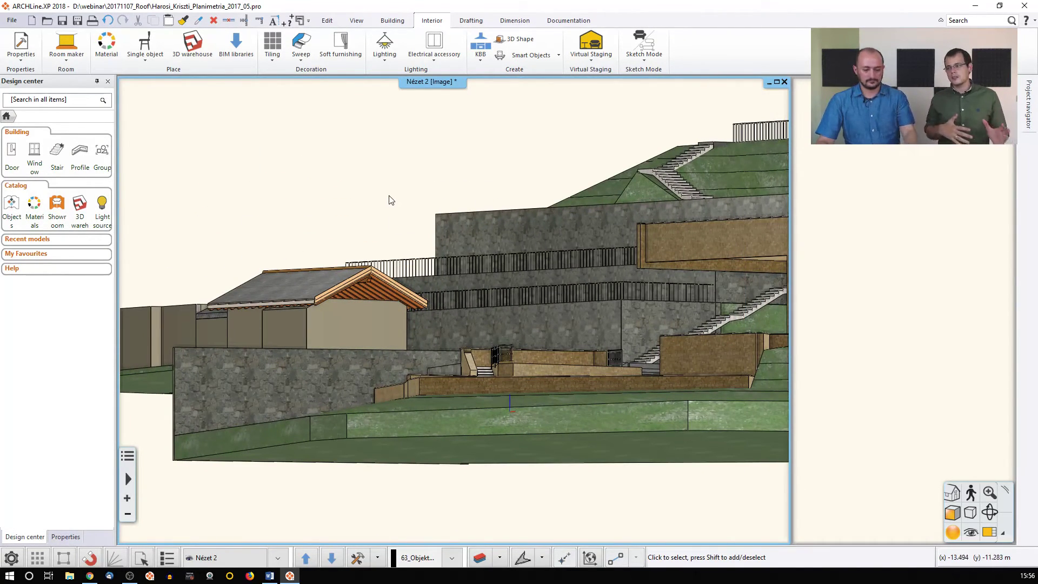
Run Build 3D model for all floors with Create tiles enabled
{"action": "middle_click_drag", "start_coordinate": [389, 202], "coordinate": [422, 353]}
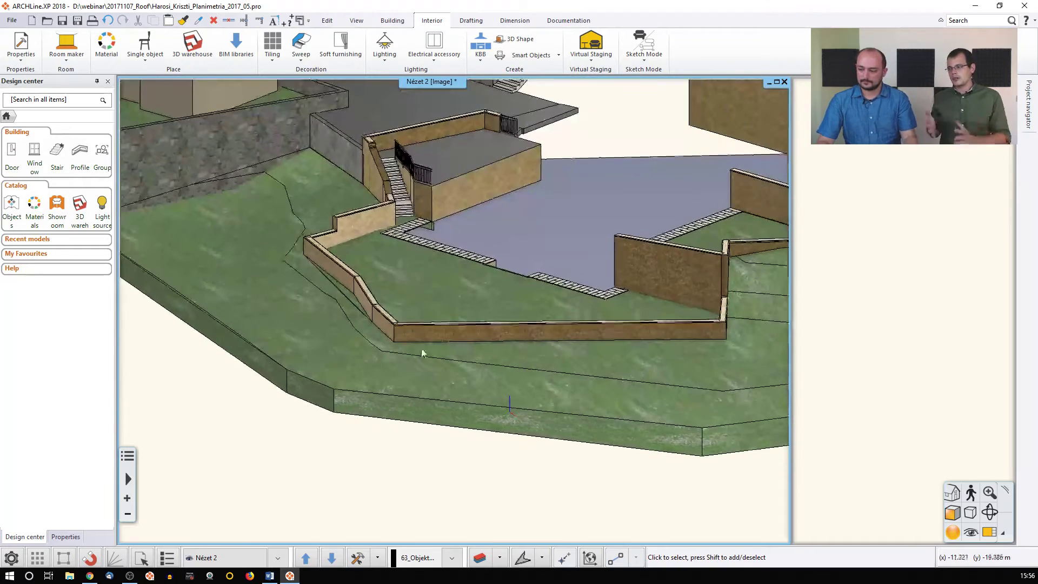
{"action": "left_click", "coordinate": [377, 557]}
{"action": "left_click", "coordinate": [394, 476]}
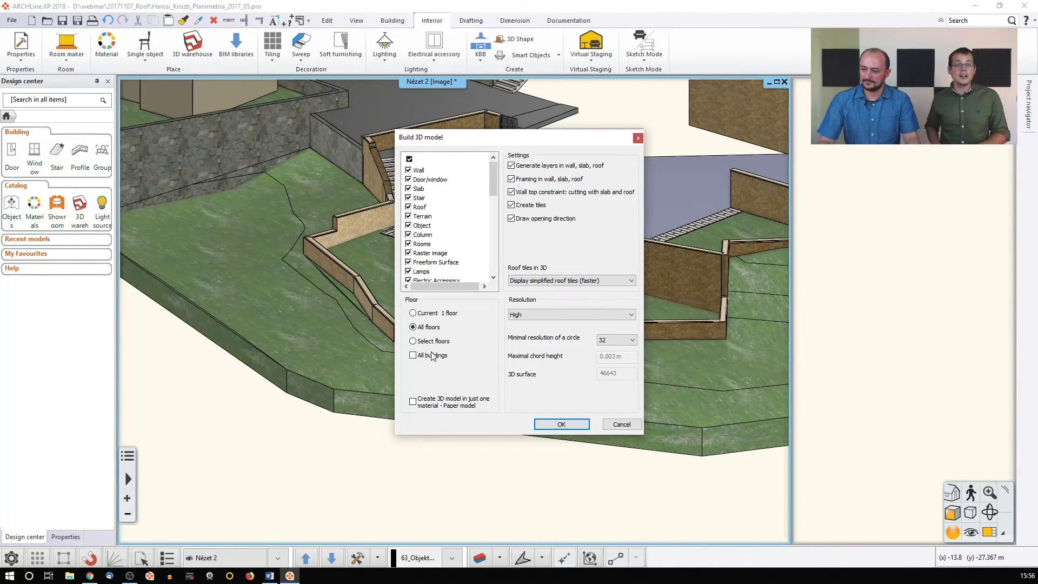
{"action": "left_click", "coordinate": [559, 424]}
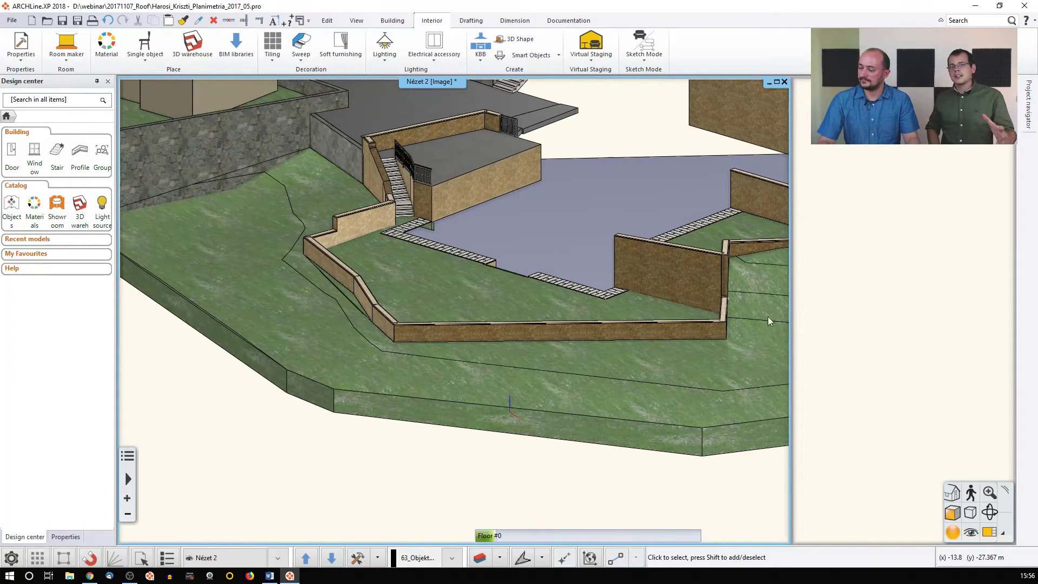